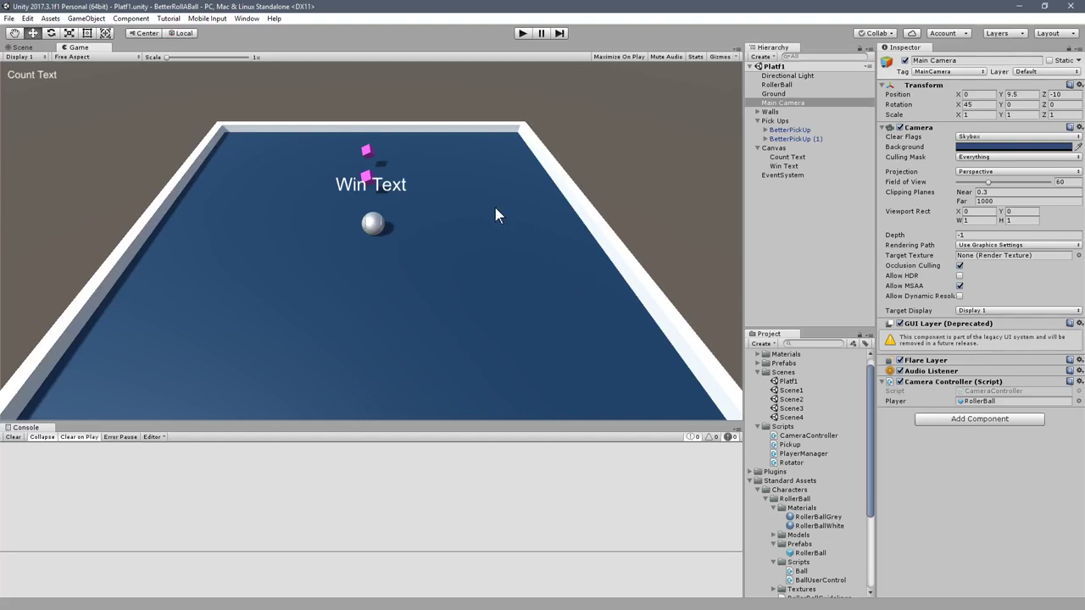
Step: Inspect the Scene1 and Platf1 scene assets and the Main Camera's settings
left_click(781, 390)
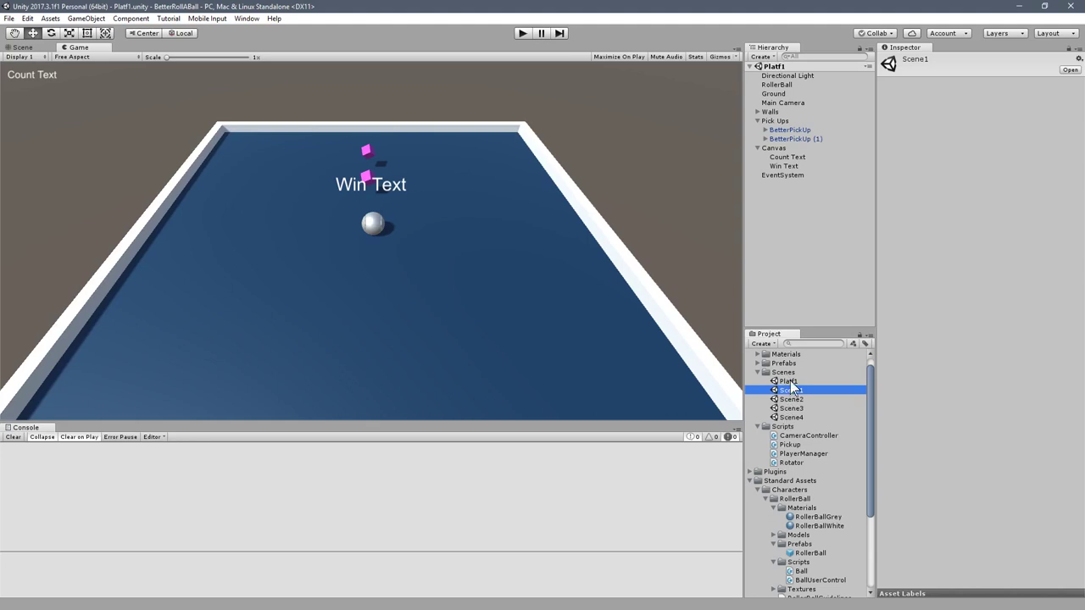
left_click(790, 381)
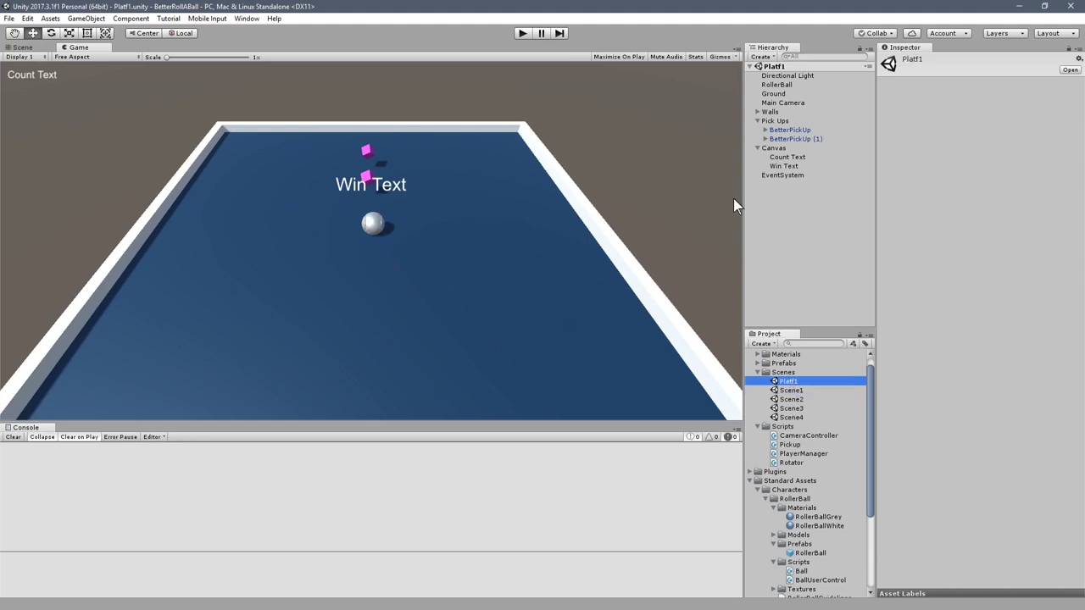
left_click(781, 103)
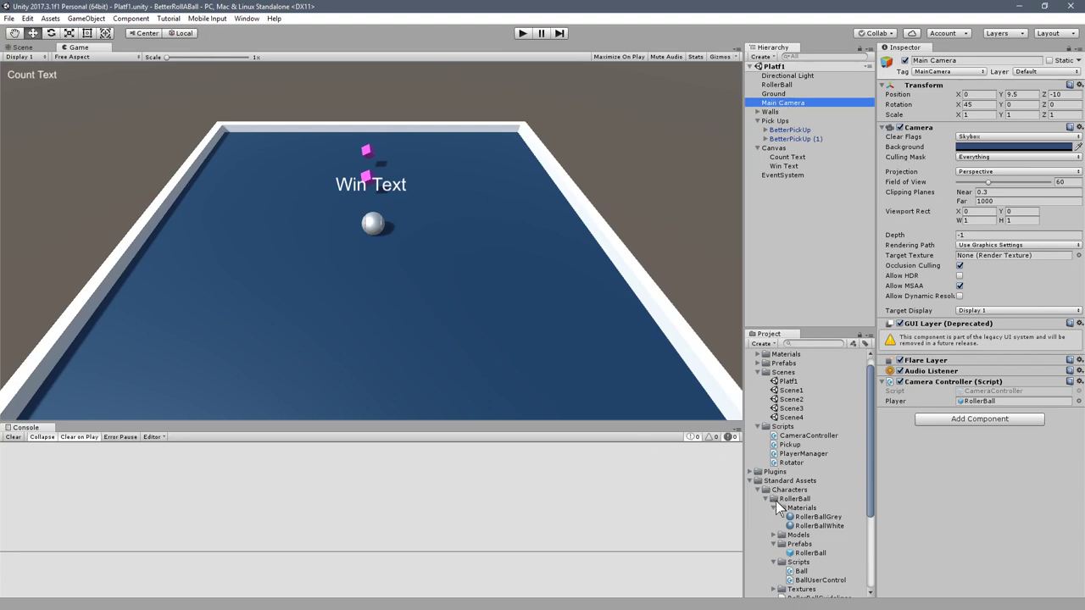
Step: Collapse the Characters and PhysicsMaterials folders under Standard Assets
scroll(779, 500, "down", 2)
left_click(758, 457)
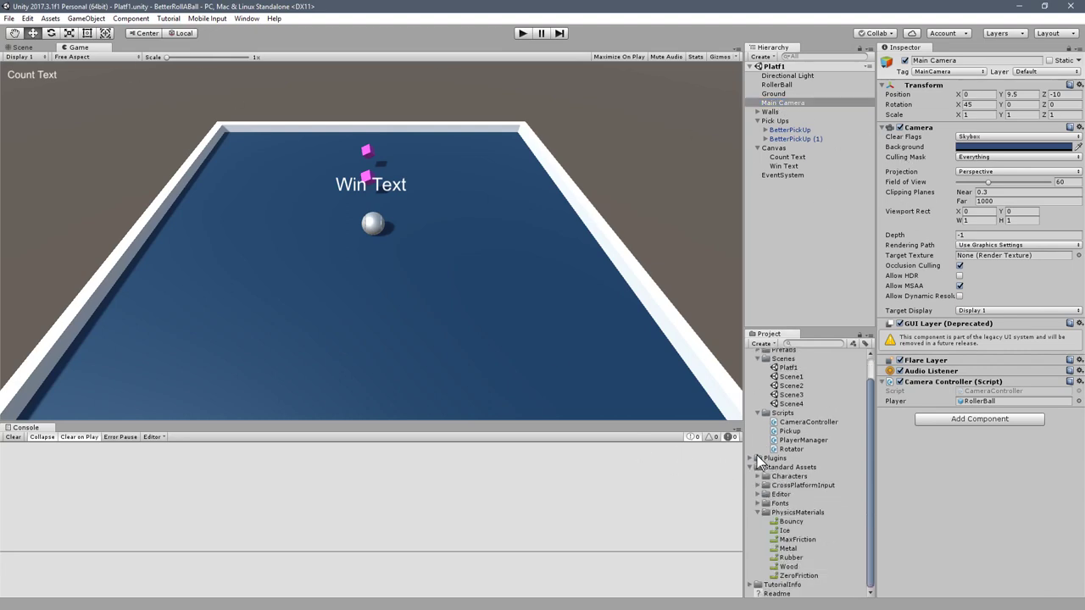
left_click(757, 511)
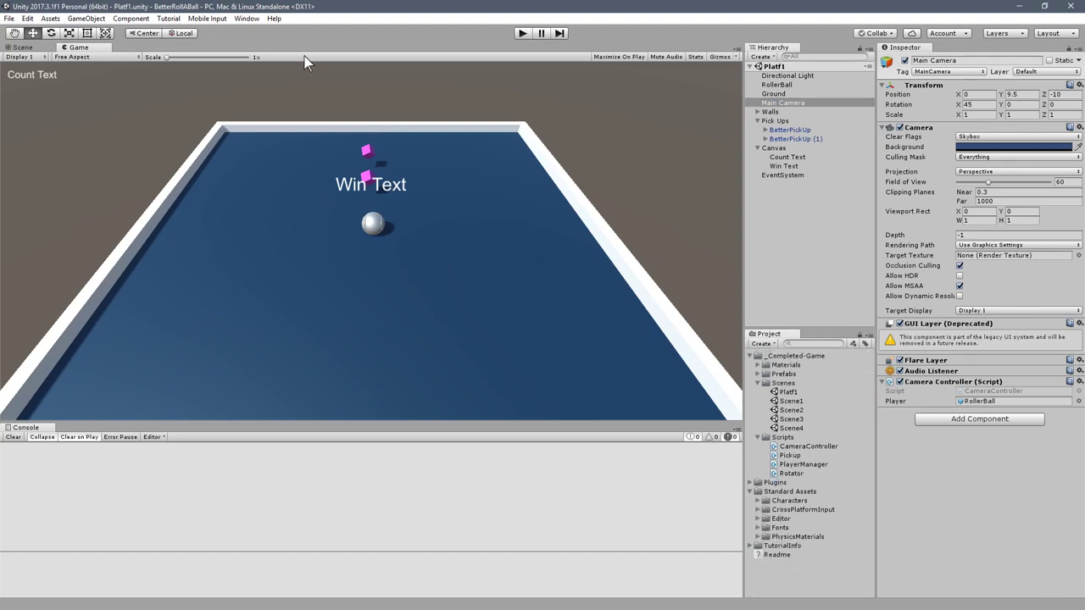
Step: Import the Standard Assets Cameras package from Assets > Import Package > Cameras
left_click(50, 17)
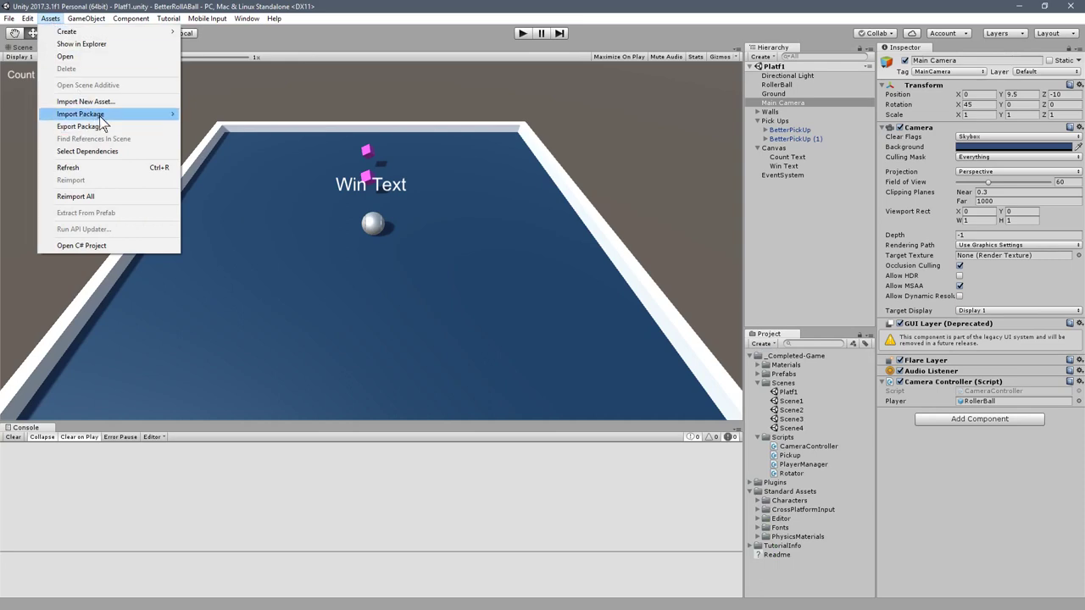
mouse_move(151, 115)
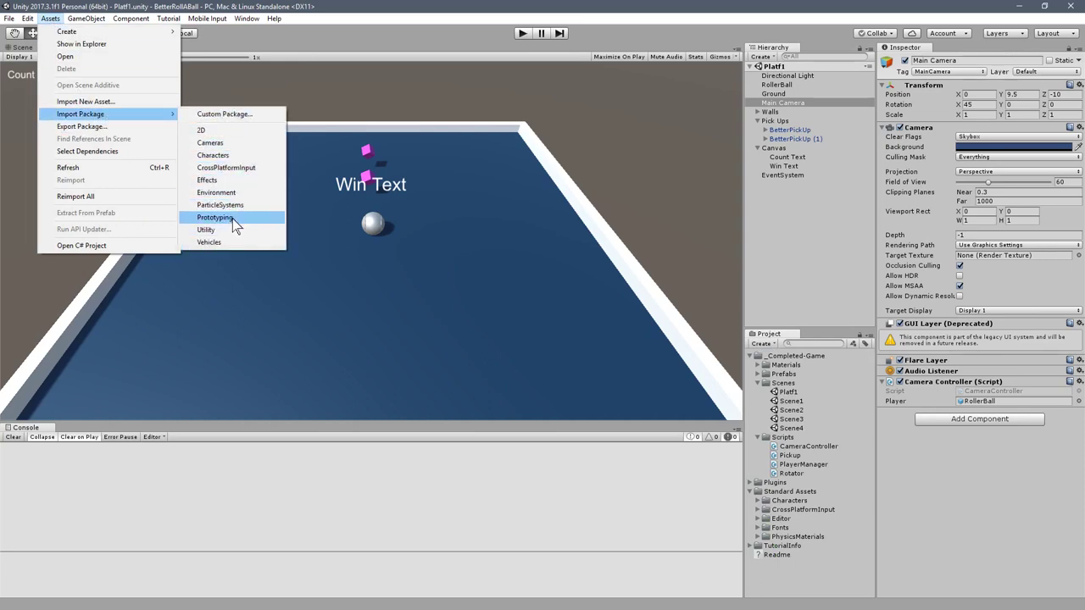
left_click(243, 143)
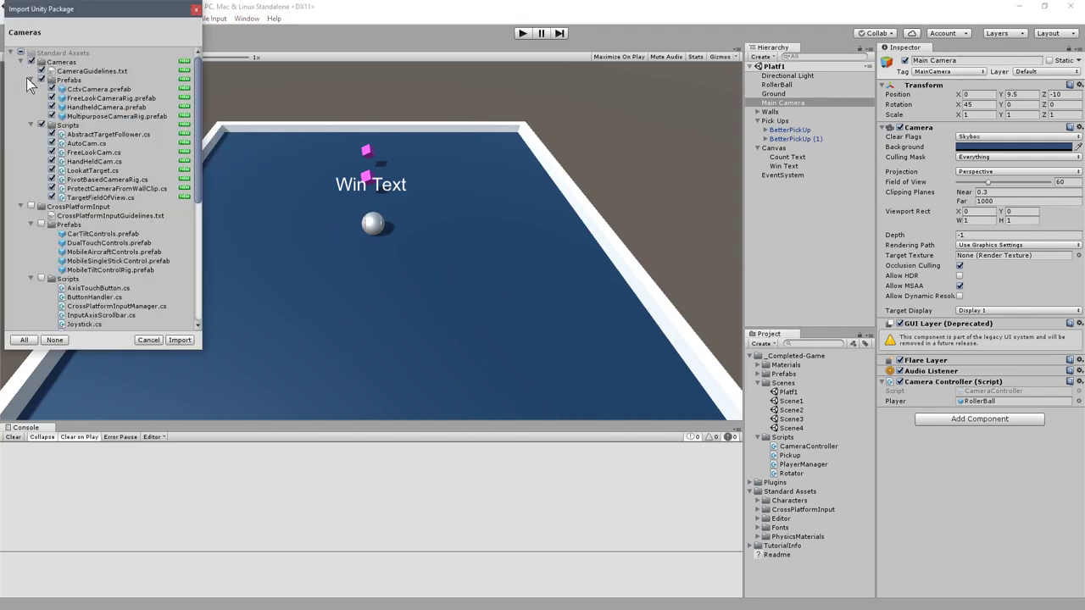
left_click(30, 81)
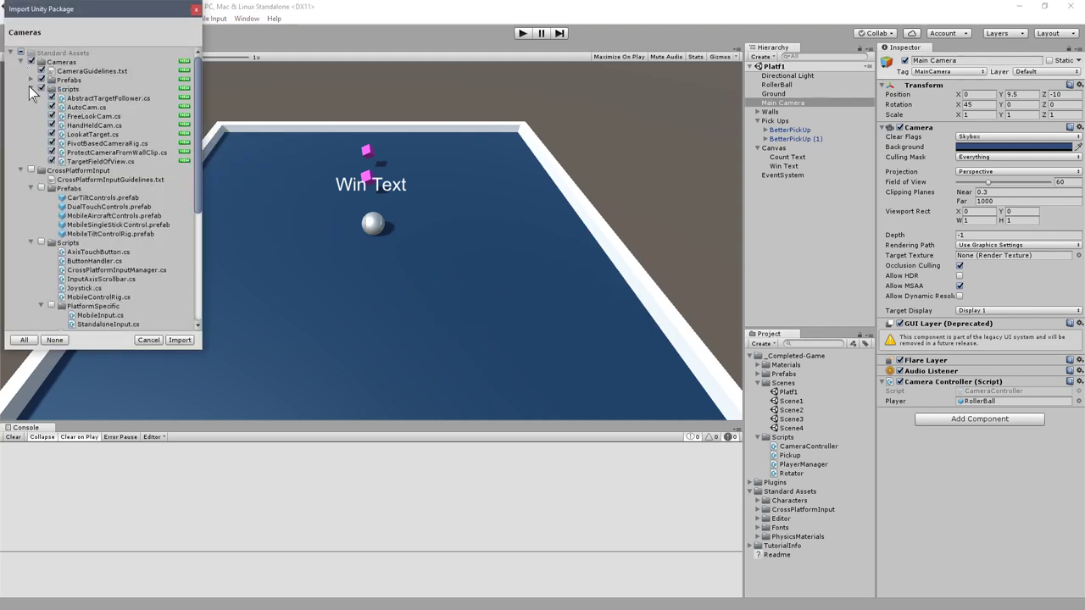
left_click(31, 89)
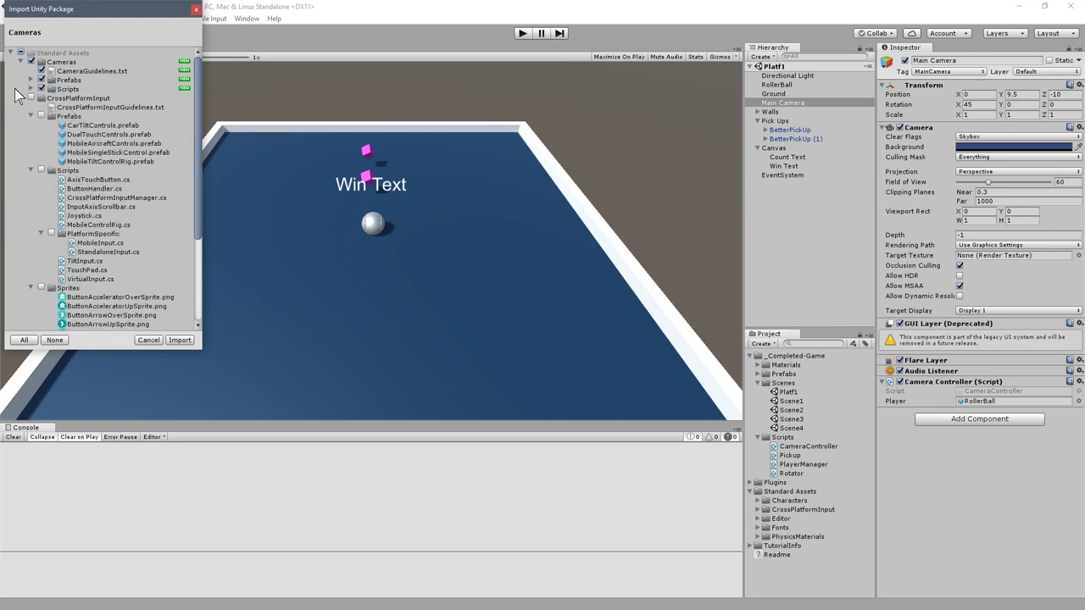
left_click(20, 98)
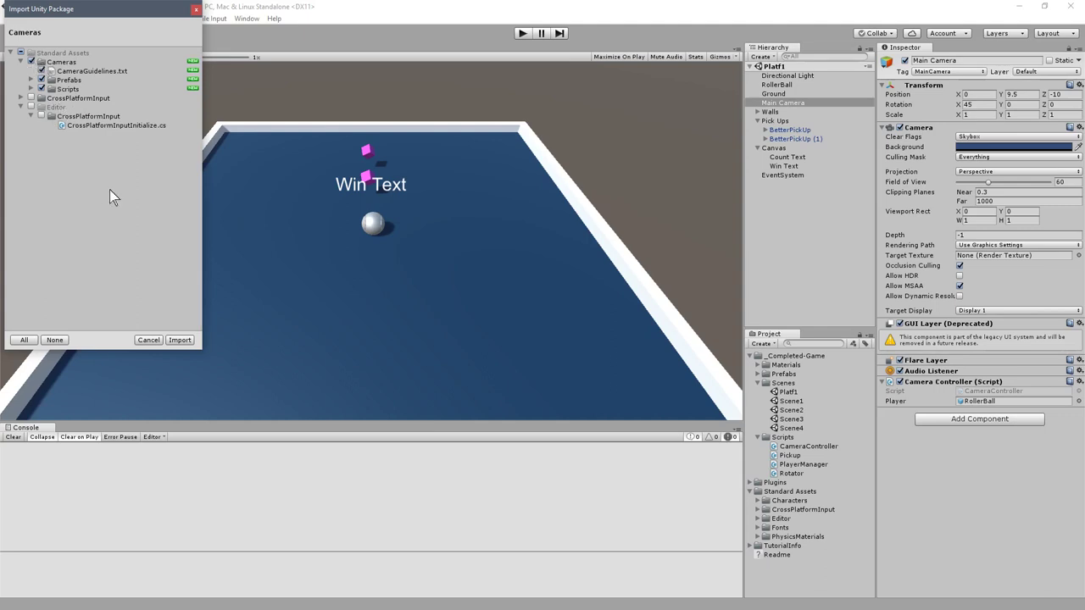
left_click(179, 340)
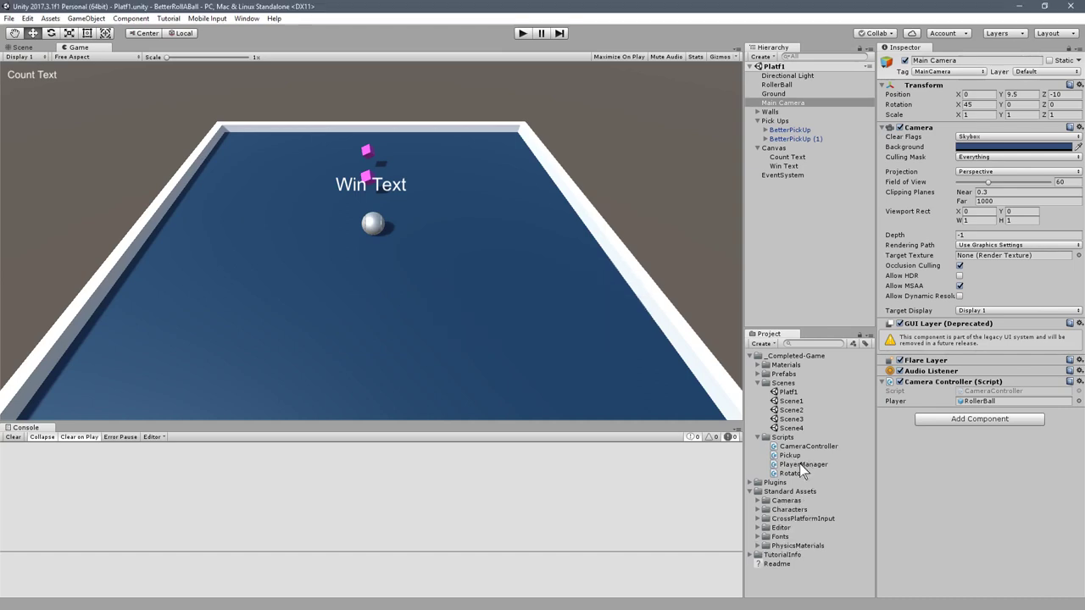
Step: Expand Standard Assets > Cameras > Prefabs and select CameraGuidelines to read its notes
left_click(756, 509)
left_click(756, 509)
left_click(757, 500)
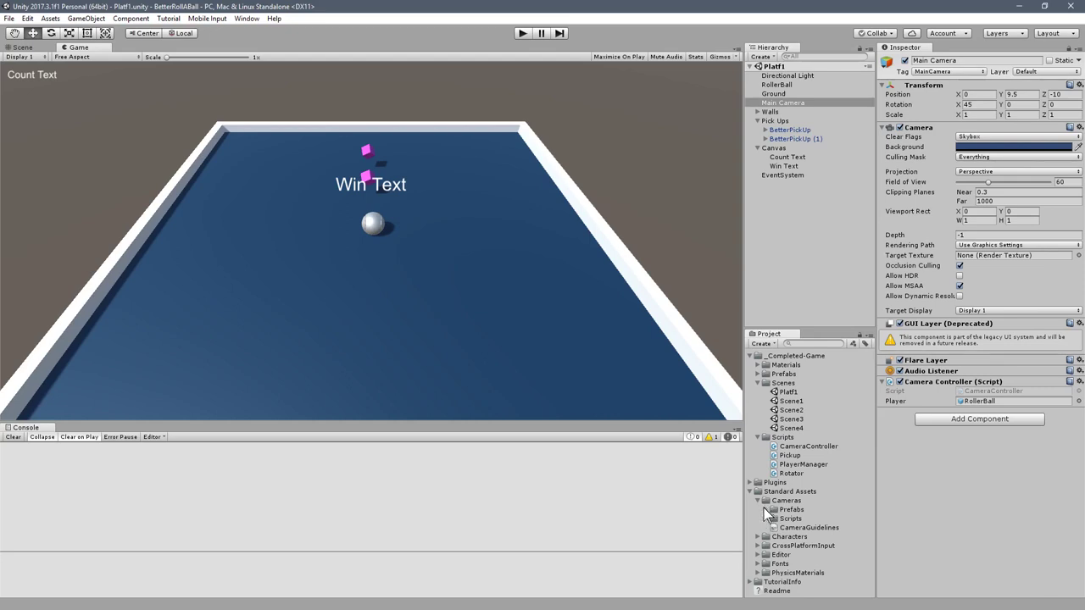
left_click(766, 509)
scroll(788, 508, "down", 2)
left_click(789, 532)
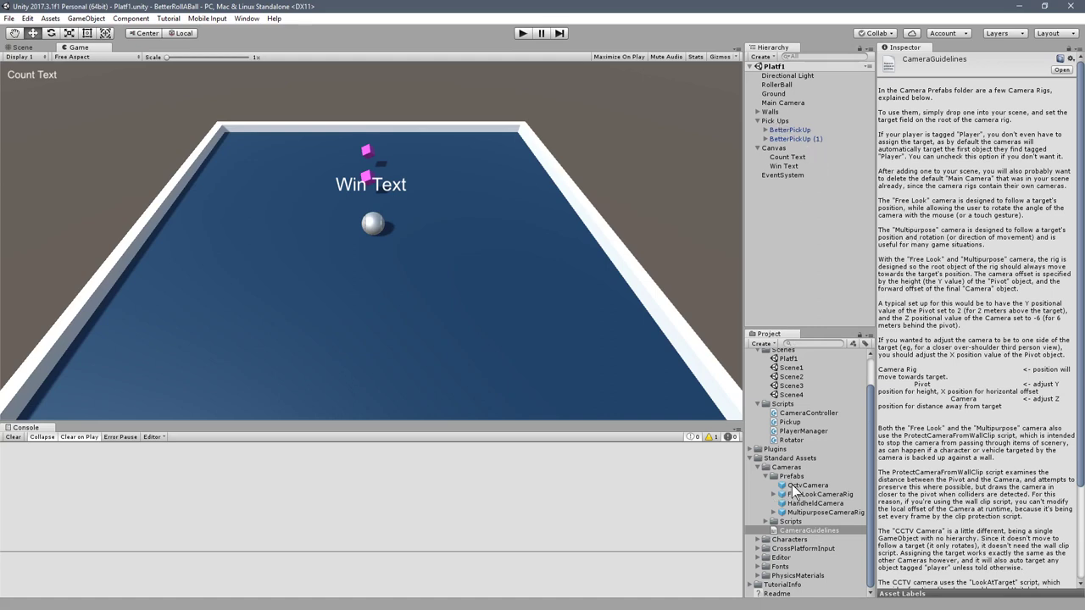
Step: Drag the FreeLookCameraRig prefab into the scene and select the Main Camera
left_click_drag(799, 495, 787, 229)
left_click(786, 104)
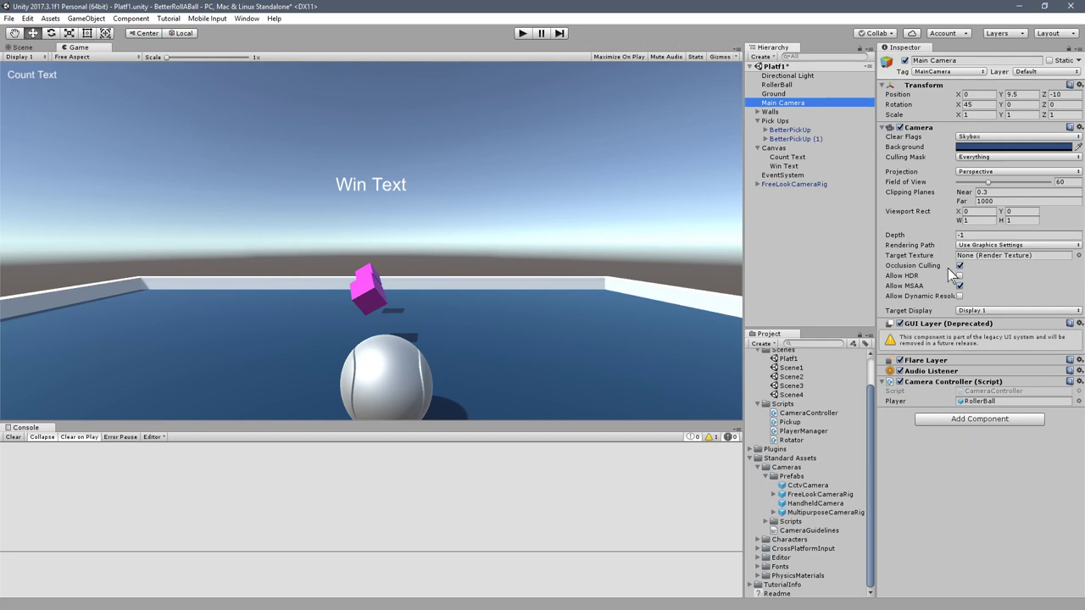
Step: Open CameraController.cs in Visual Studio, review its offset code on lines 17–25, and close it
double_click(987, 393)
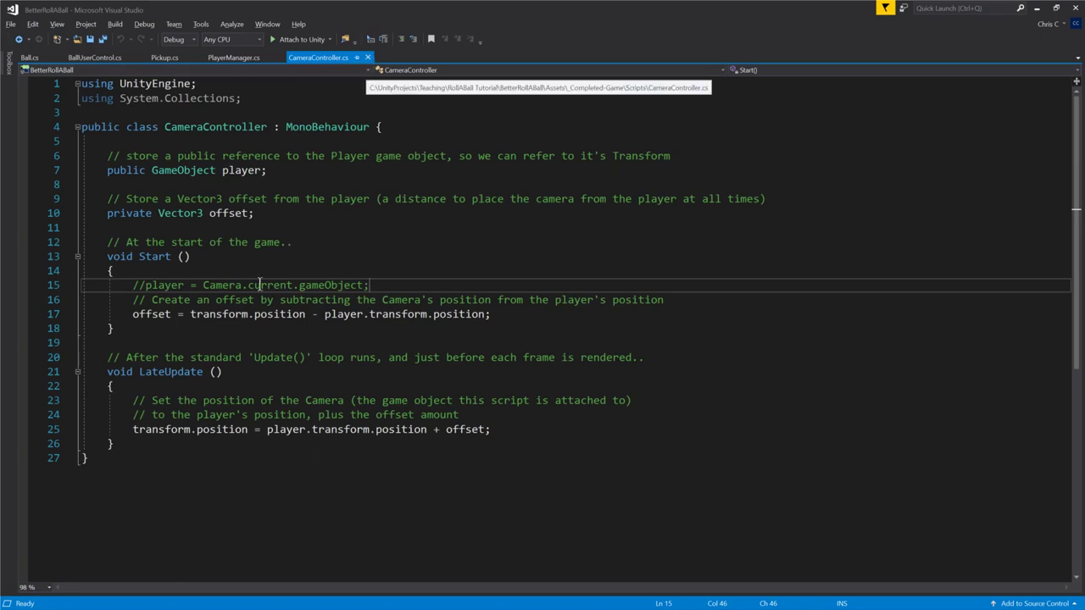
left_click_drag(129, 313, 527, 428)
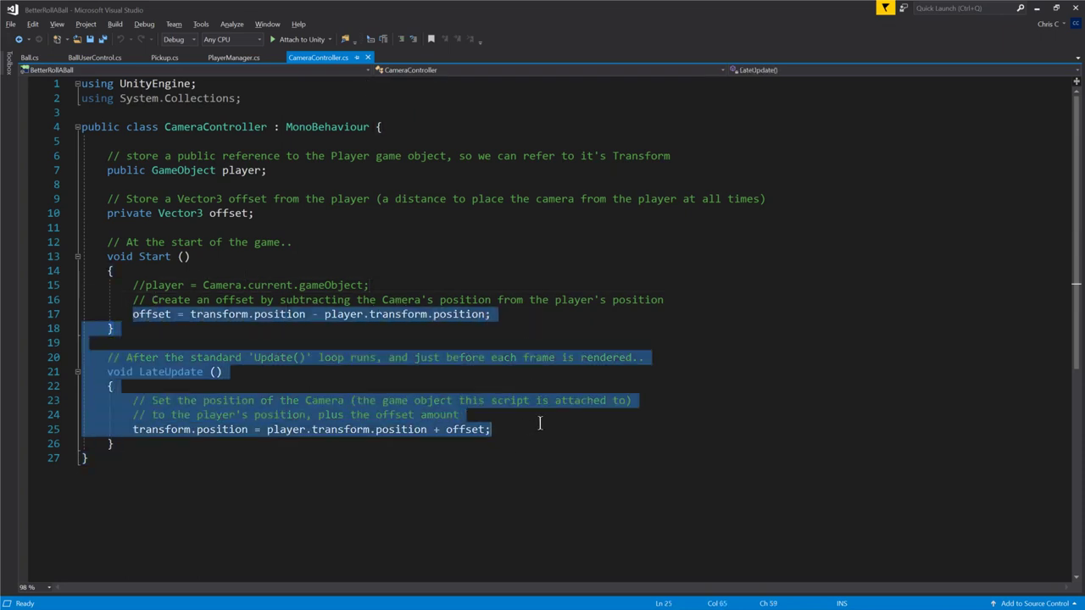
left_click(369, 58)
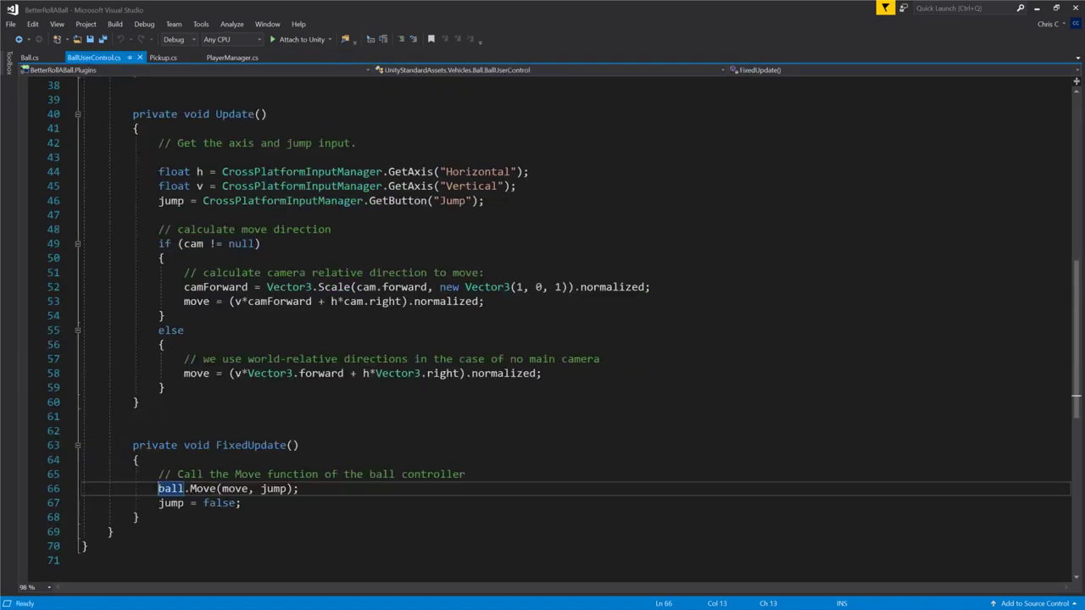
Step: Delete the CameraController script asset and remove the Main Camera from Platf1
left_click(1037, 10)
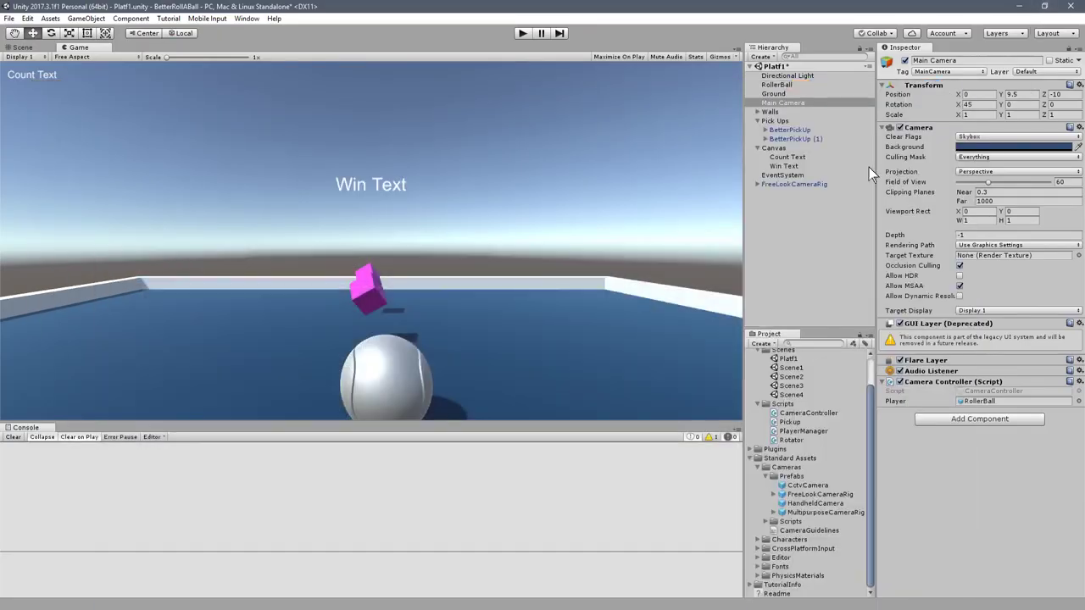
left_click(789, 415)
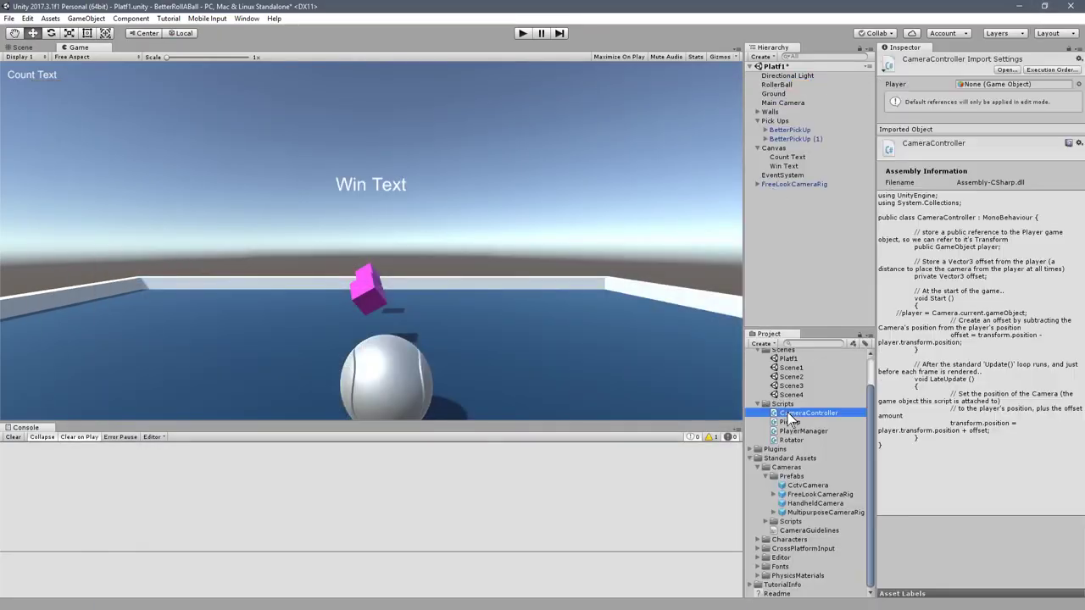
scroll(790, 420, "up", 2)
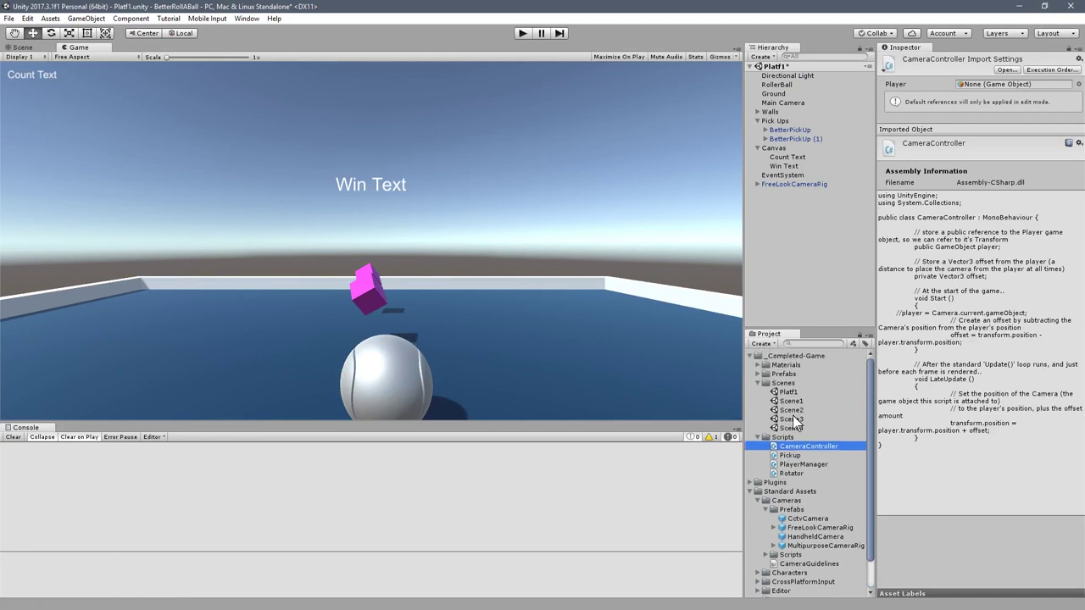
scroll(814, 479, "down", 2)
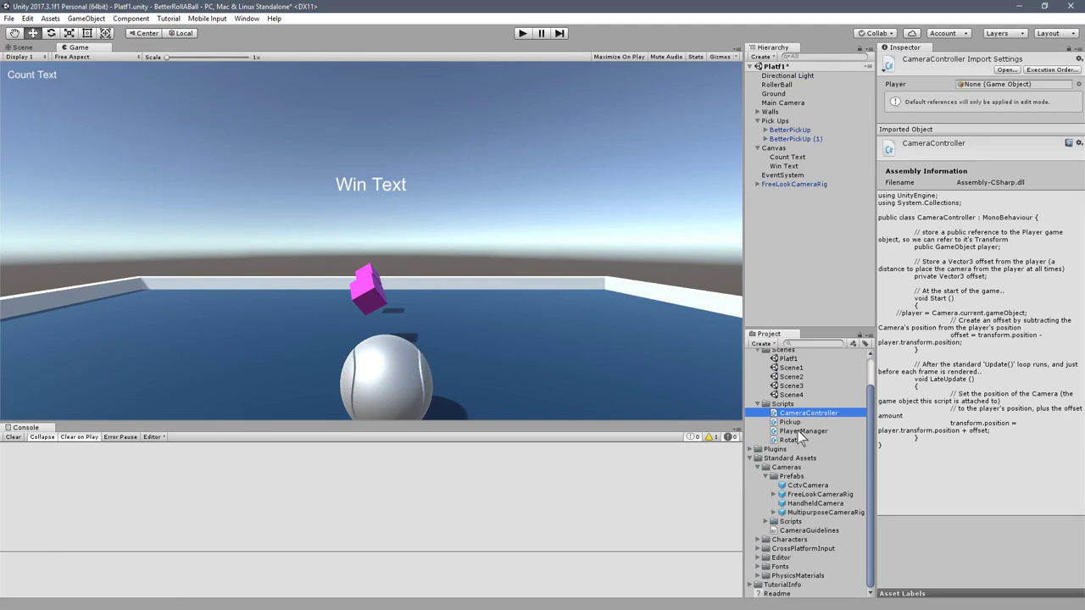
key("Delete")
left_click(575, 334)
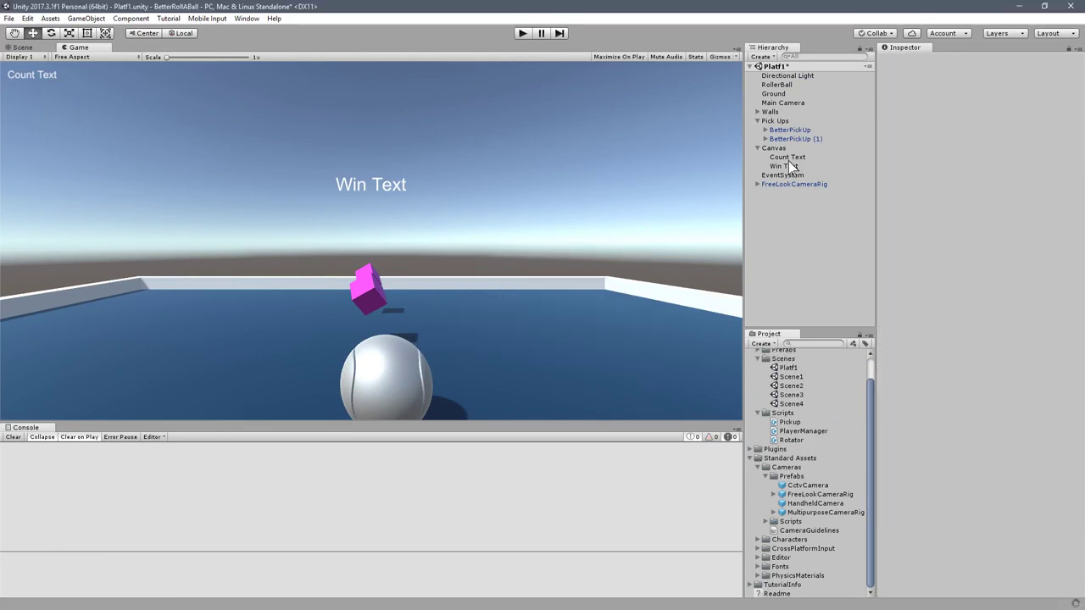
left_click(785, 103)
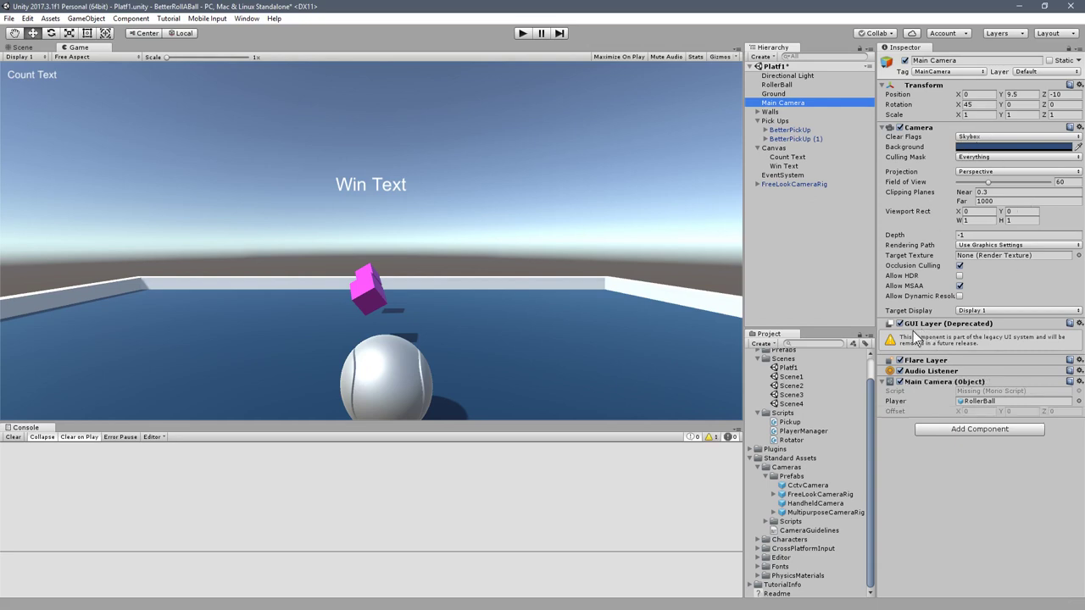
key("Delete")
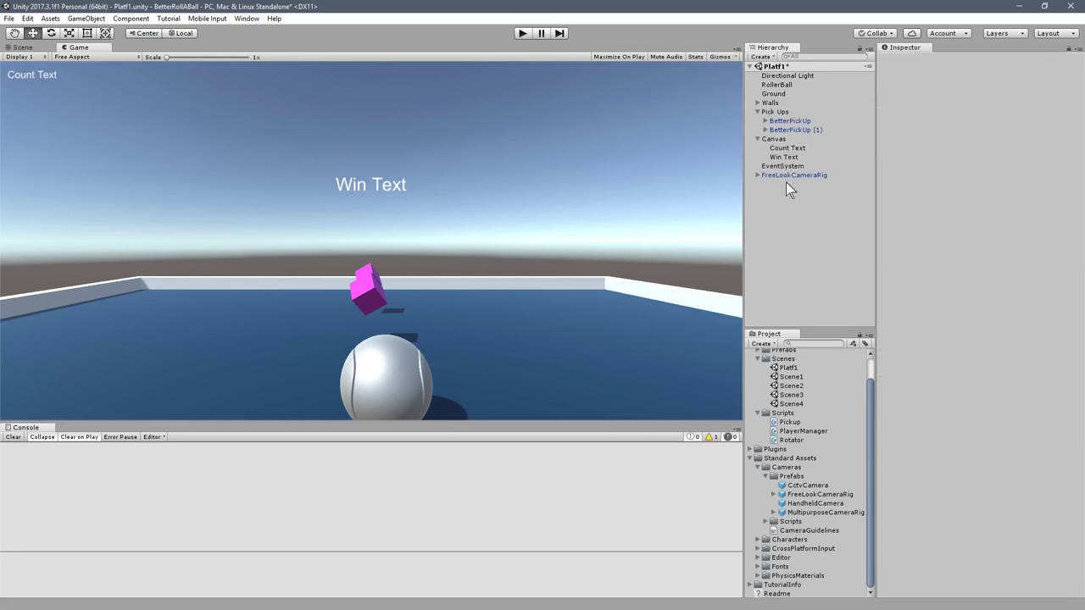
Step: Compare the FreeLookCameraRig's target with the RollerBall's Player tag and components
left_click(787, 176)
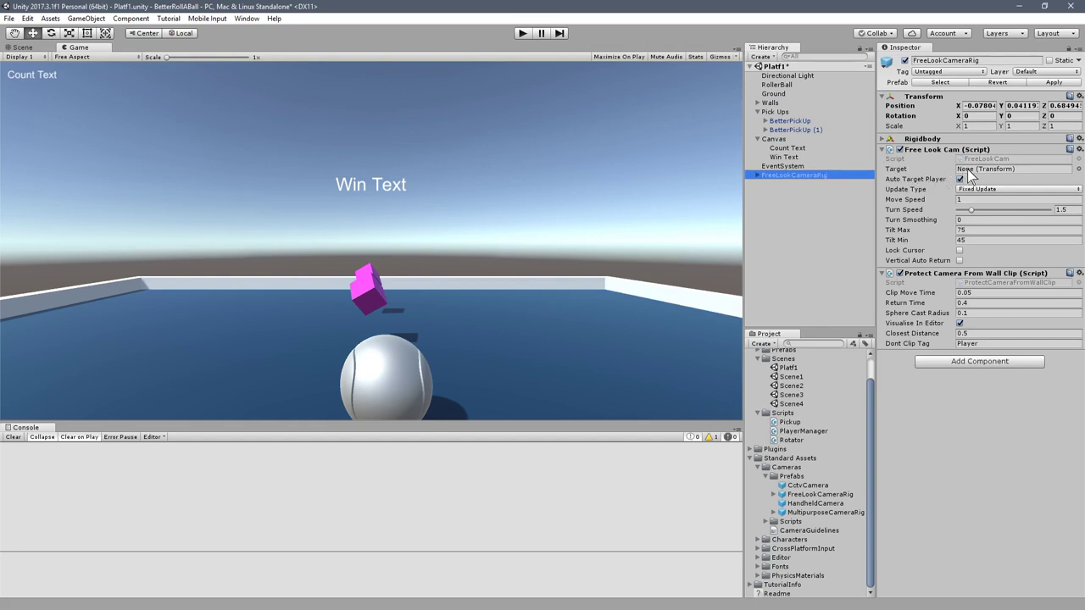
left_click(785, 85)
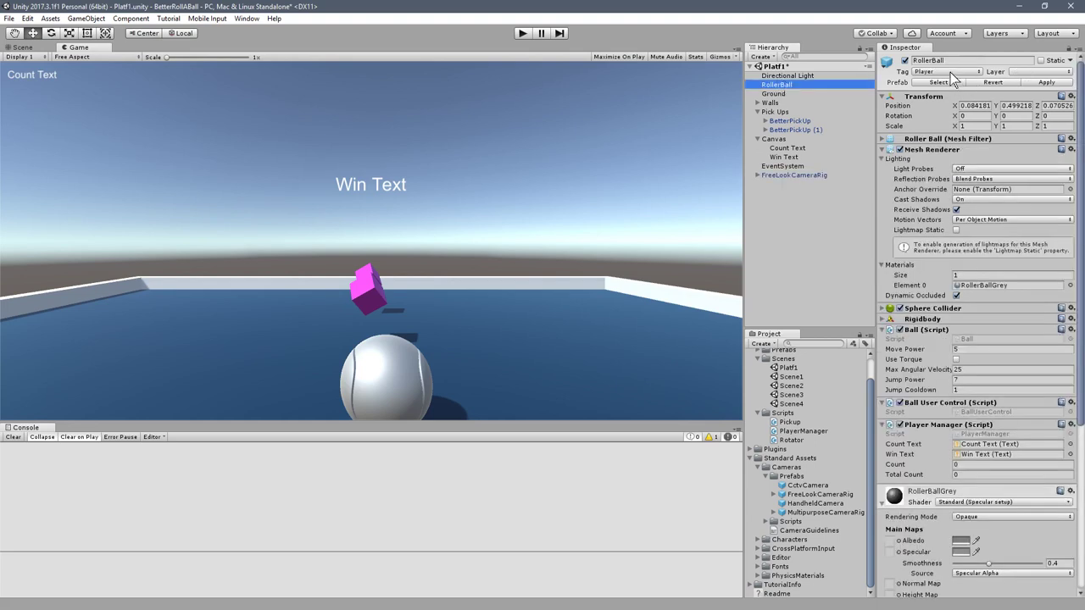
left_click(793, 174)
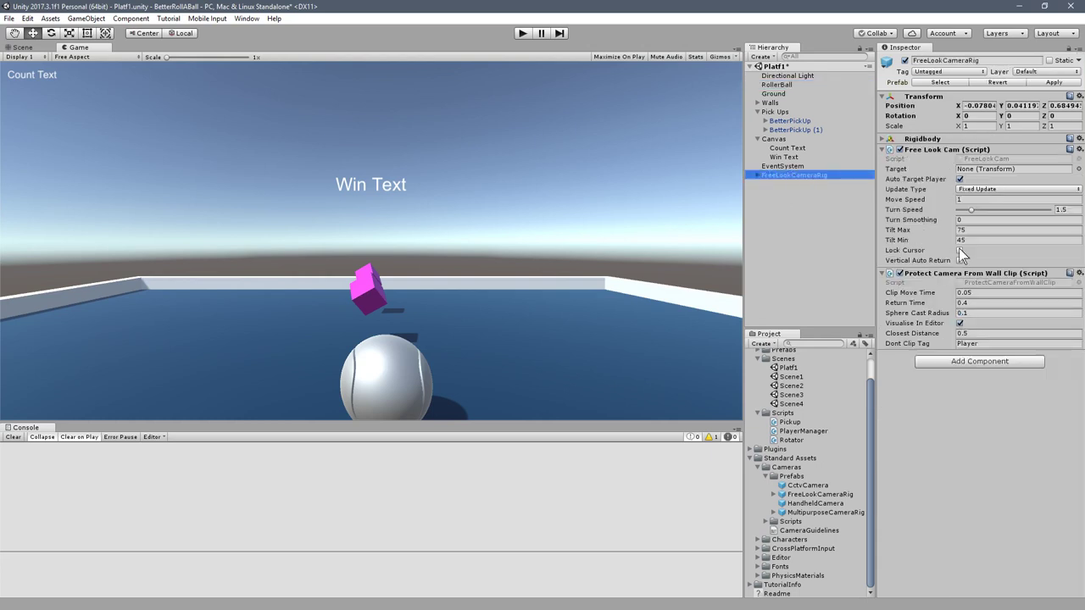
left_click(778, 85)
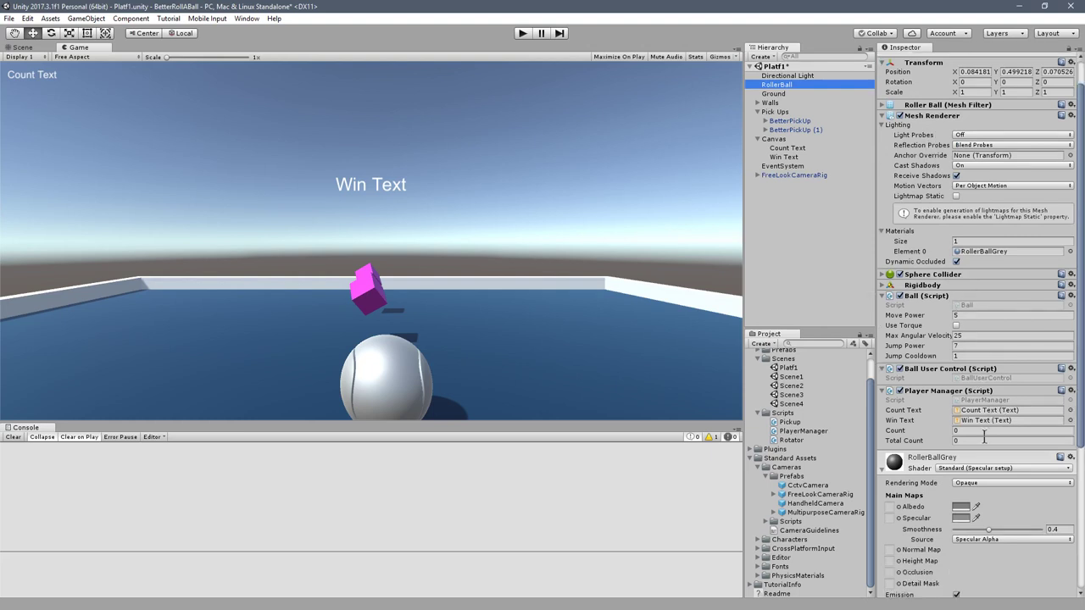
scroll(987, 443, "down", 3)
scroll(992, 449, "down", 3)
scroll(927, 446, "up", 6)
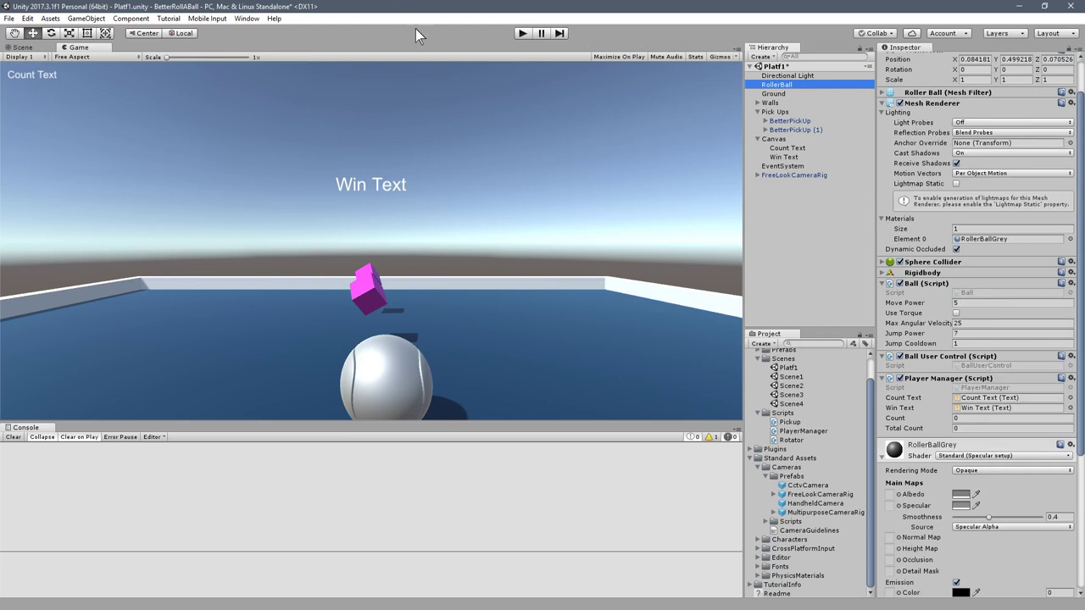
left_click(520, 33)
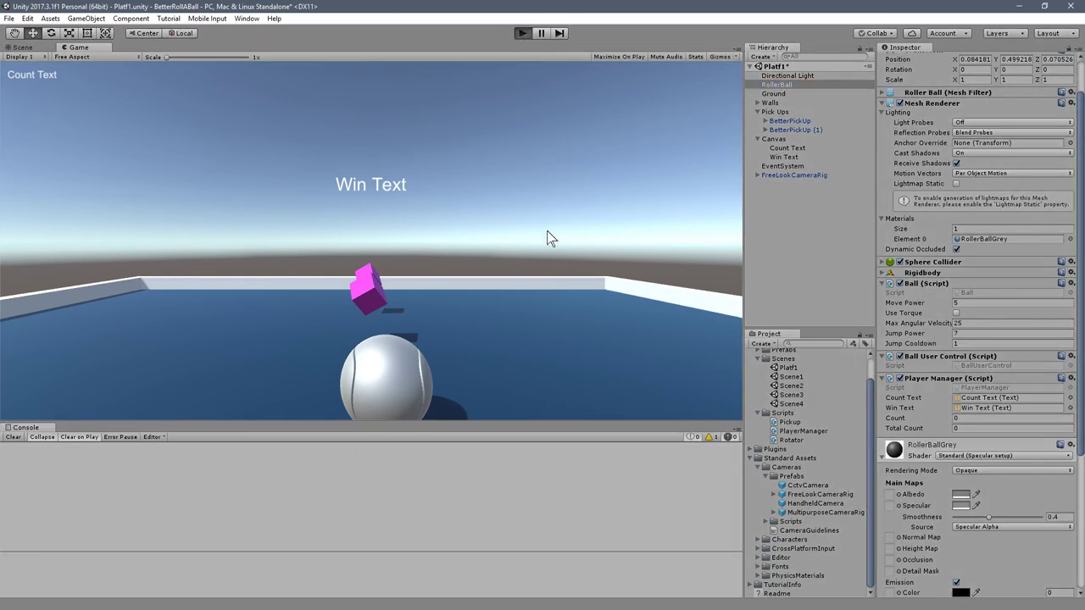
key("w")
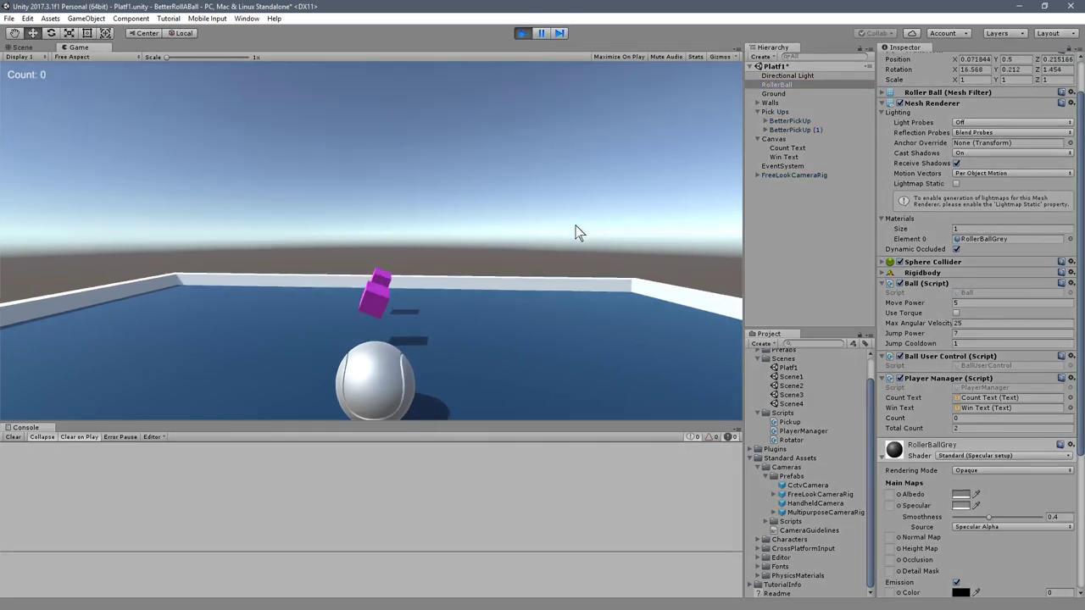
key("w")
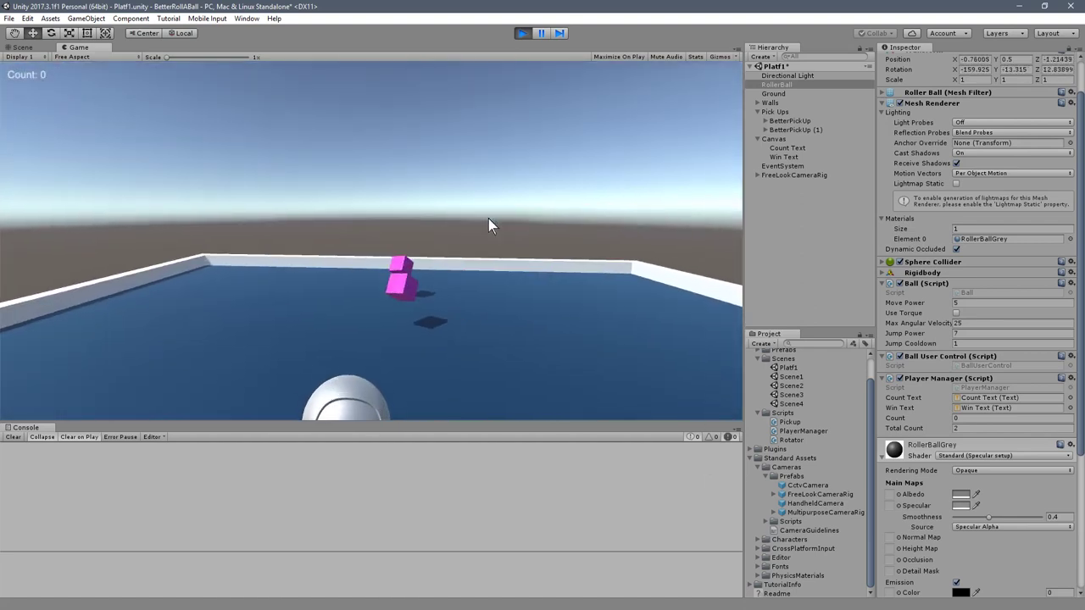
key("w")
key("w")
key("w")
key("w")
key("w")
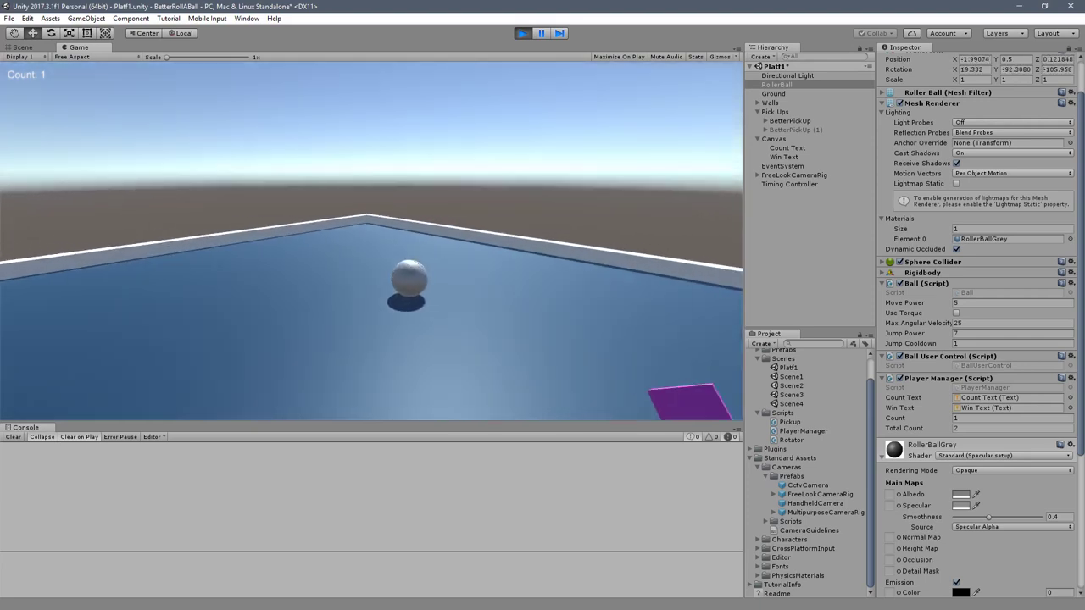
key("w")
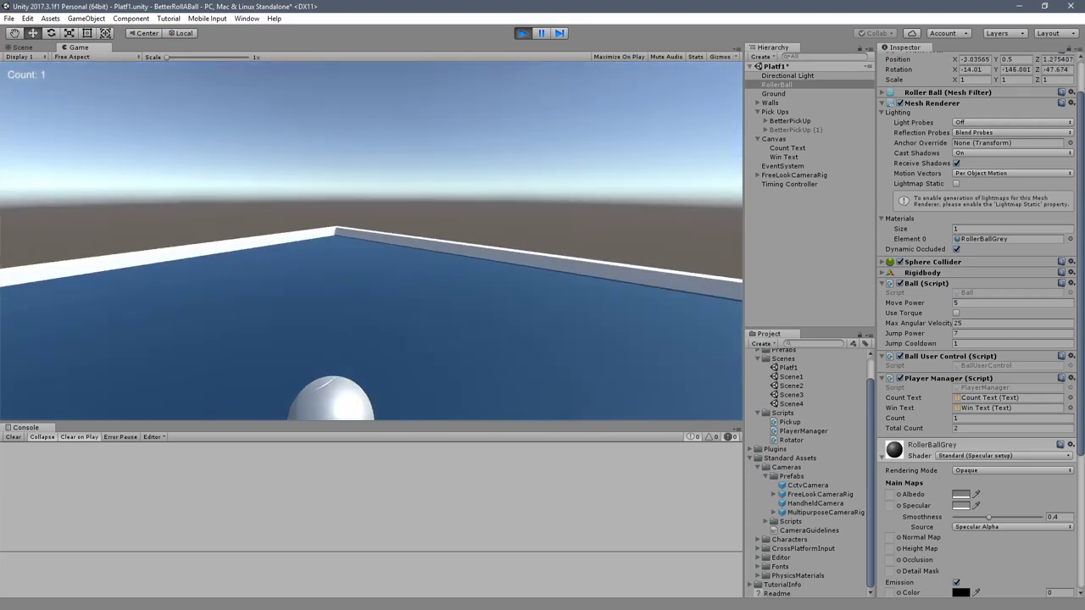
key("w")
key("s")
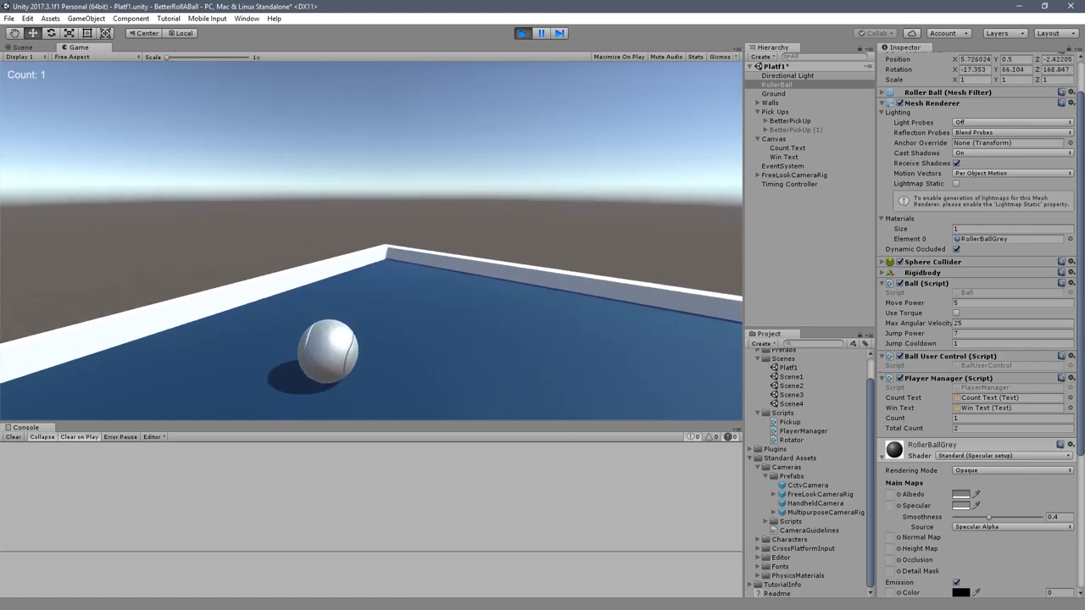
key("s")
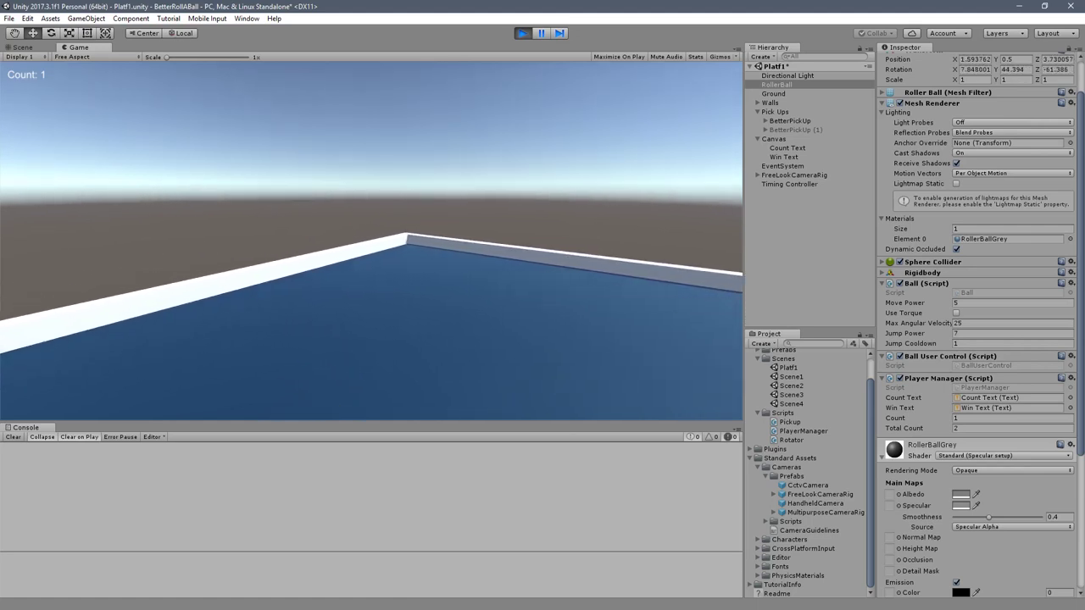
key("w")
key("w")
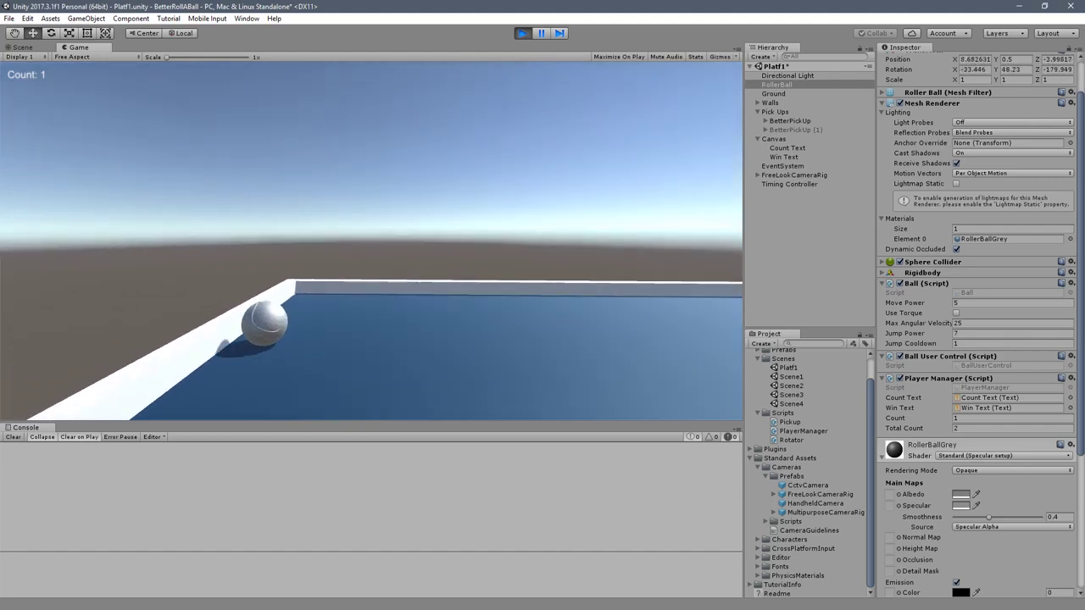
key("w")
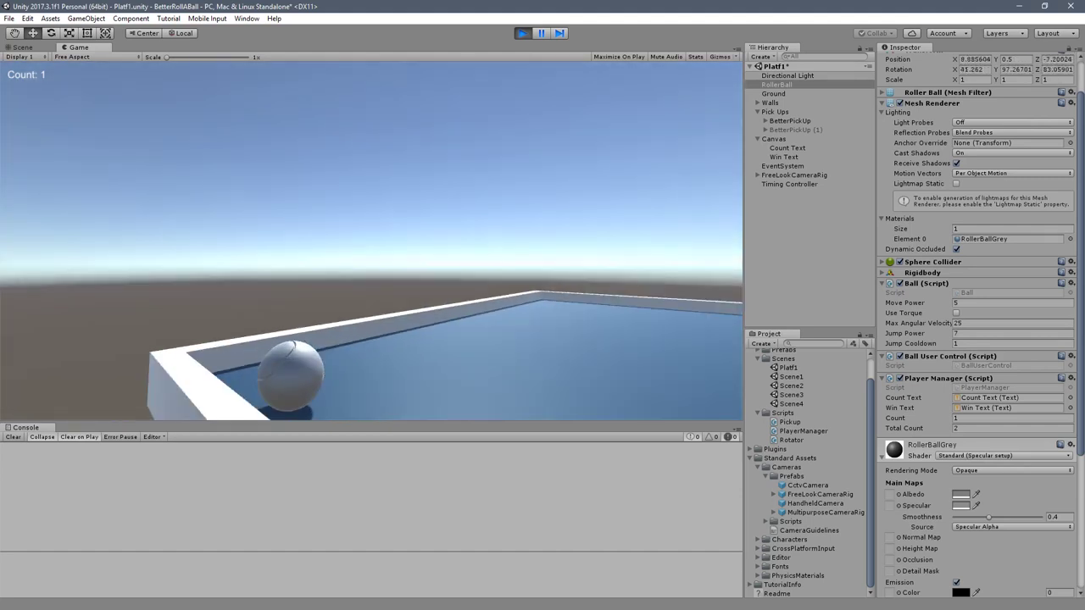
key("w")
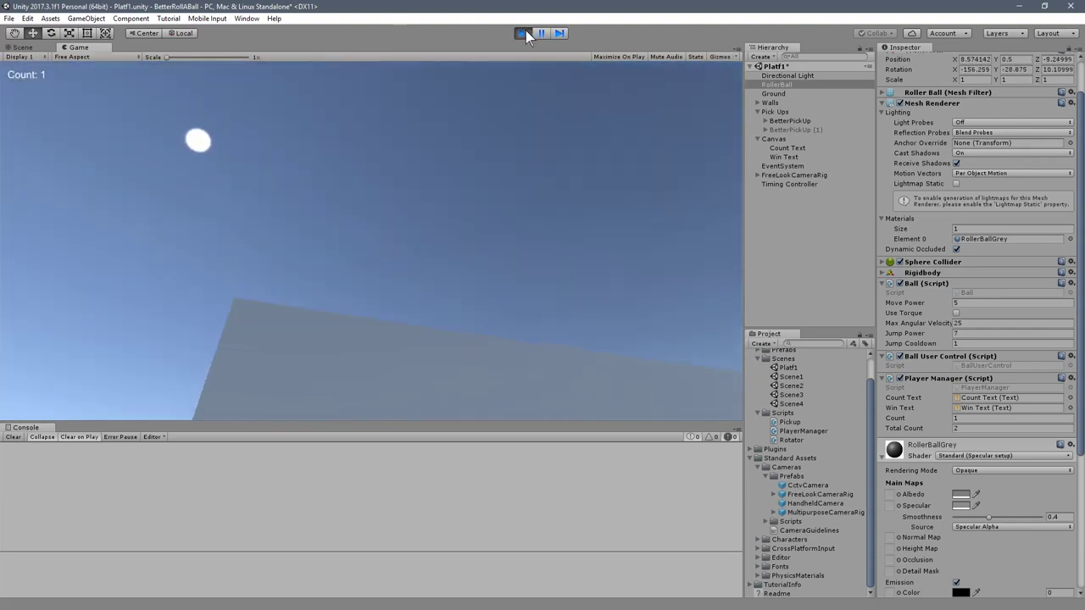
left_click(523, 33)
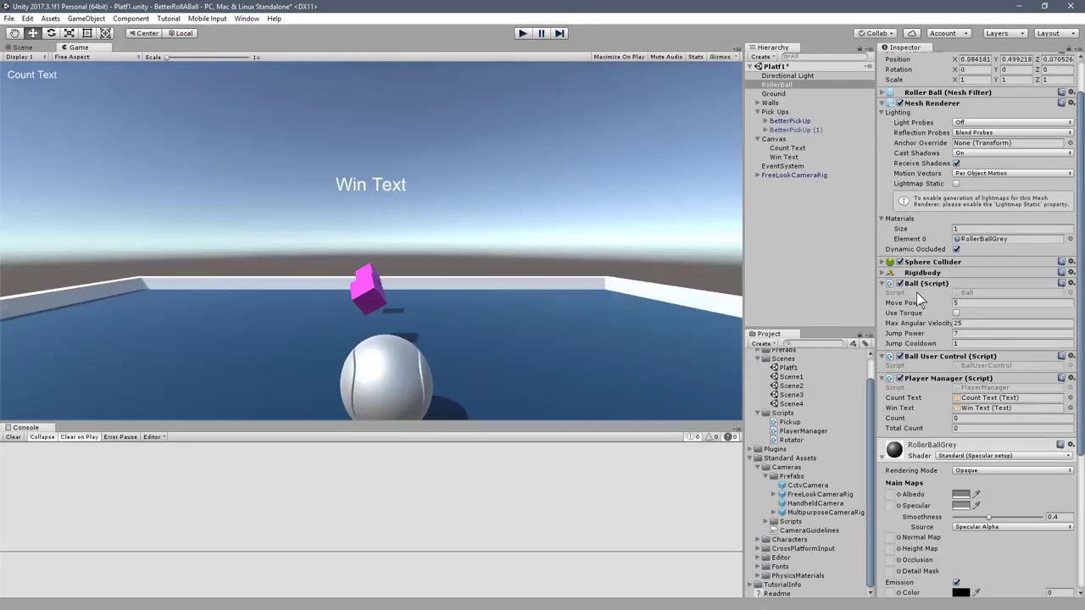
Step: Set the FreeLookCameraRig's Free Look Cam Move Speed to 2
left_click(785, 176)
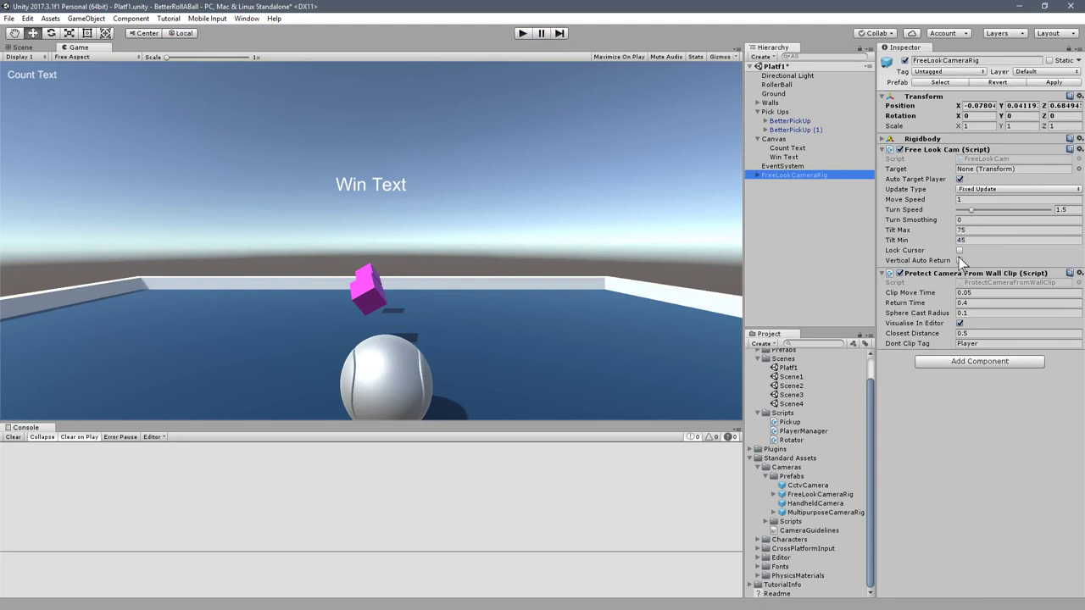
left_click(964, 198)
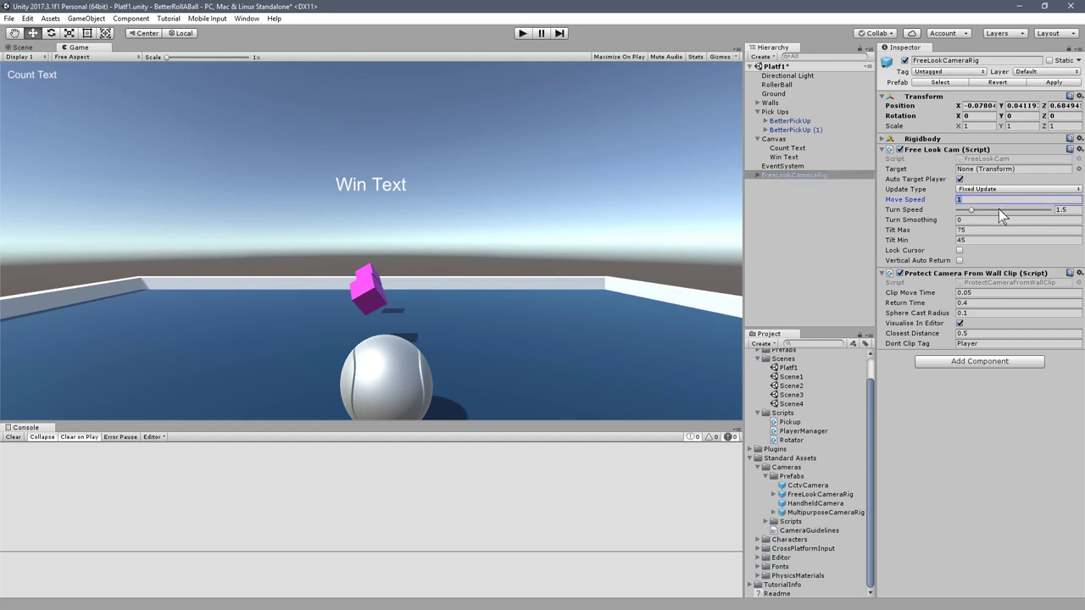
type("2")
left_click(776, 173)
Step: Switch to the Scene view and frame the FreeLookCameraRig
left_click(766, 184)
left_click(789, 194)
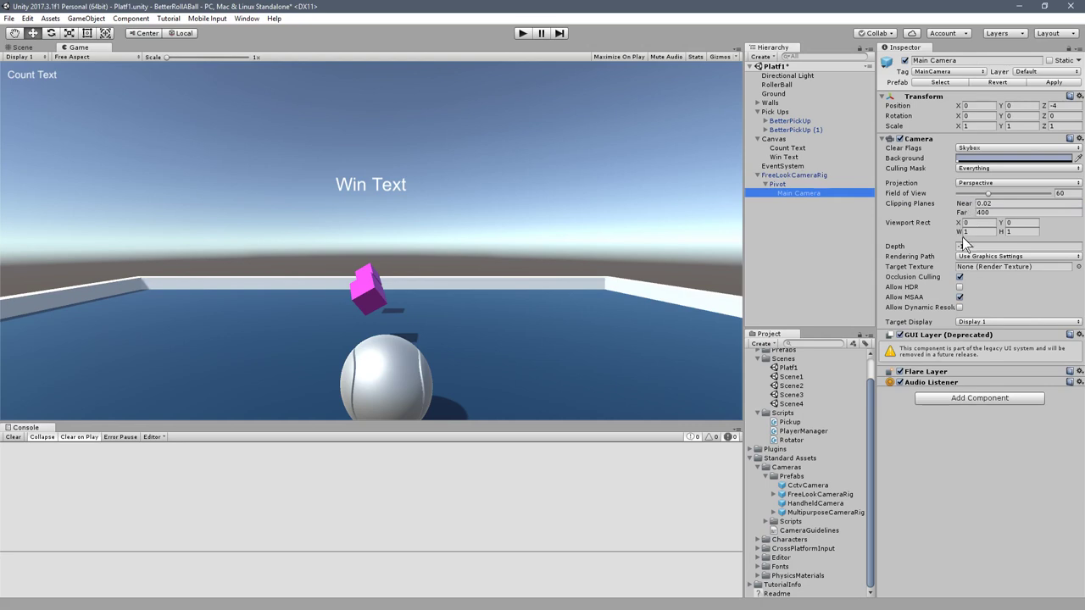
left_click(778, 176)
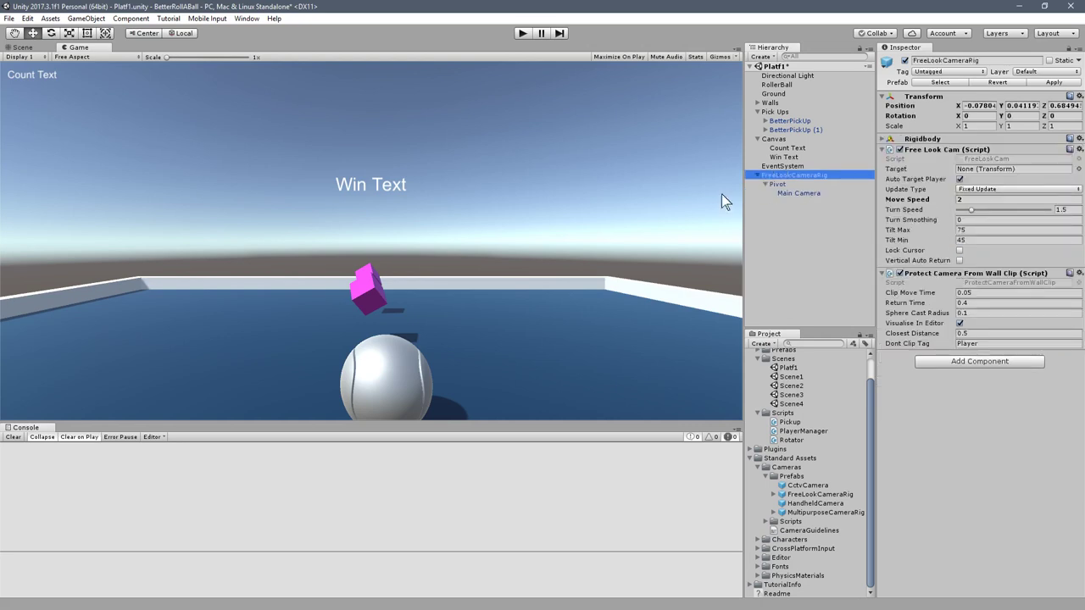
left_click(21, 47)
double_click(767, 176)
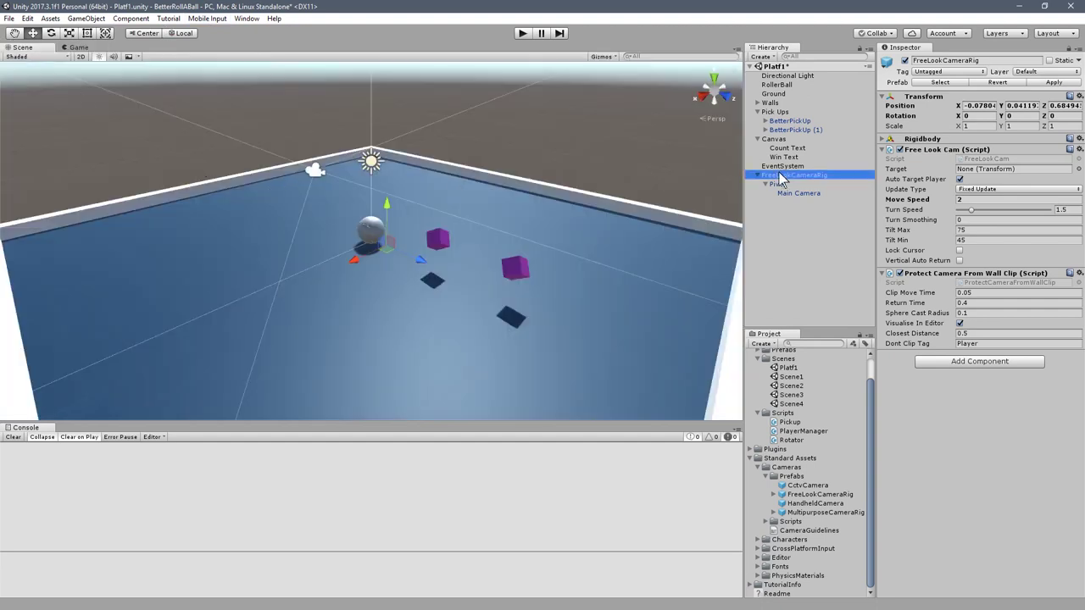
scroll(432, 217, "up", 3)
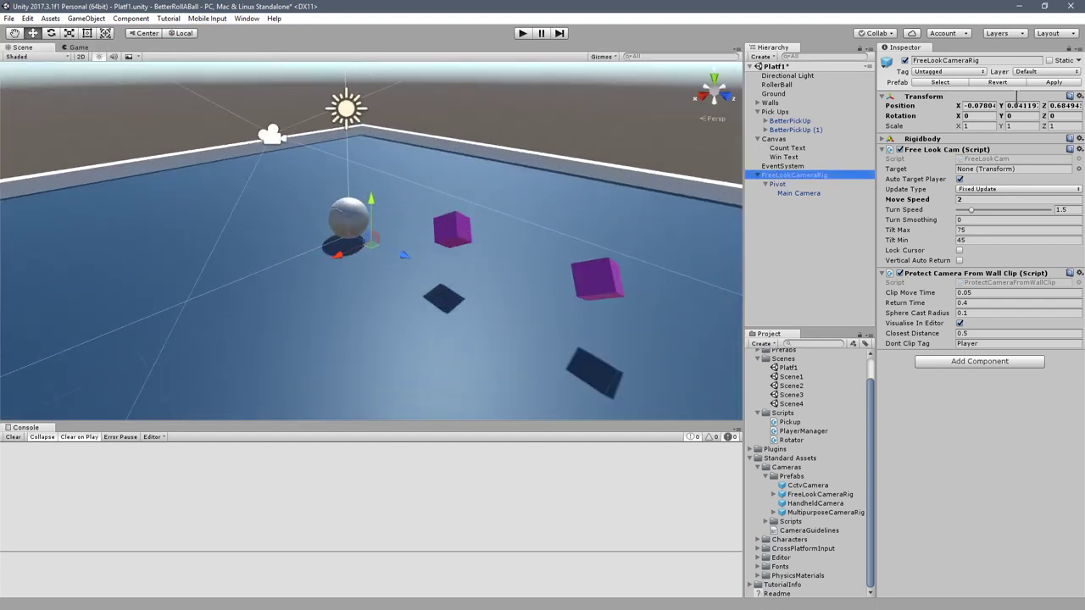
Step: Reset the FreeLookCameraRig's Transform to the origin
left_click(1080, 97)
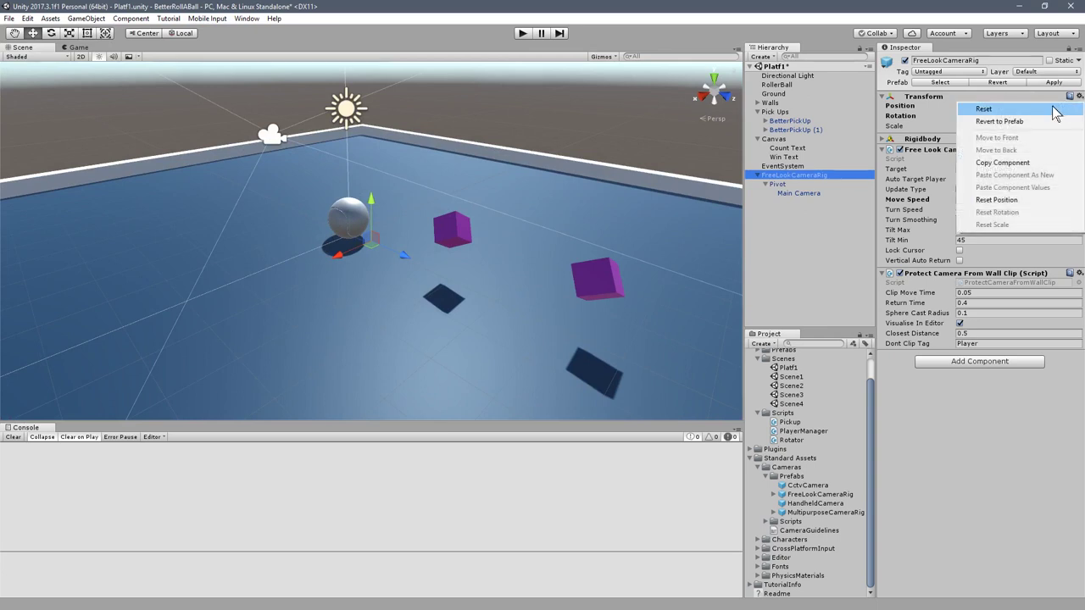
left_click(1049, 111)
scroll(339, 195, "up", 5)
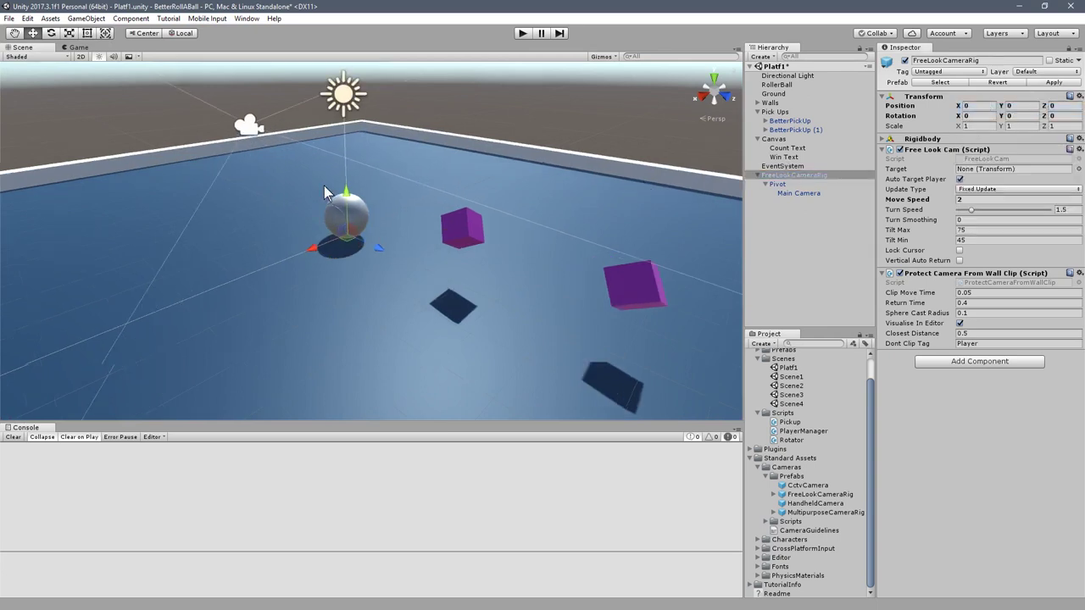
Step: Nudge the rig up and sideways to about X 0.123, Y 0.418
left_click_drag(261, 189, 339, 178, "alt")
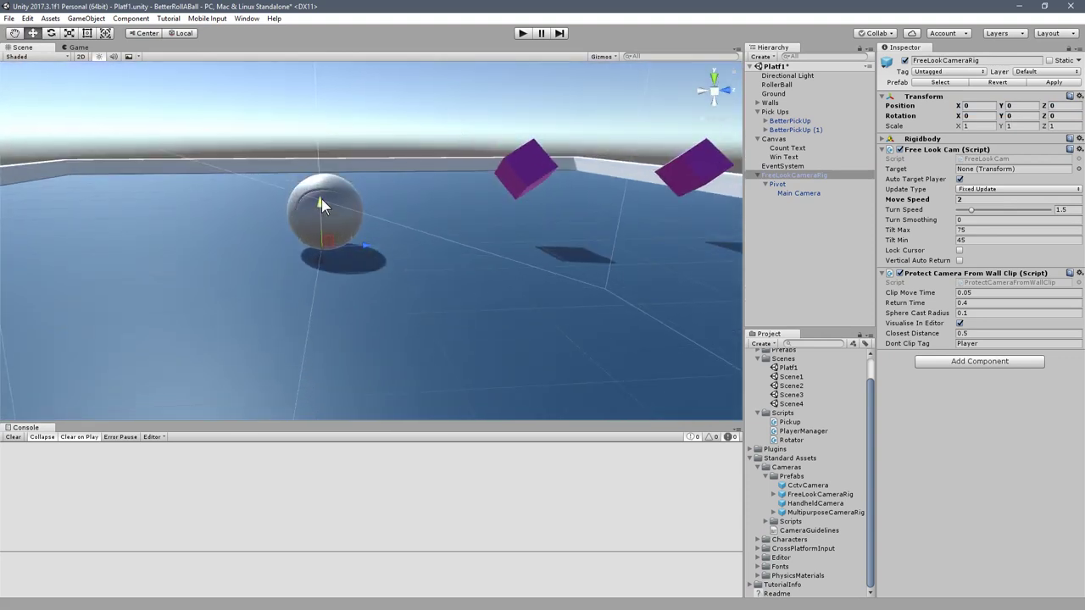
left_click_drag(319, 199, 328, 176)
left_click_drag(407, 262, 101, 276, "alt")
left_click_drag(309, 205, 826, 173)
left_click(794, 184)
Step: Move the Scene view to the Main Camera's current viewpoint
left_click(797, 194)
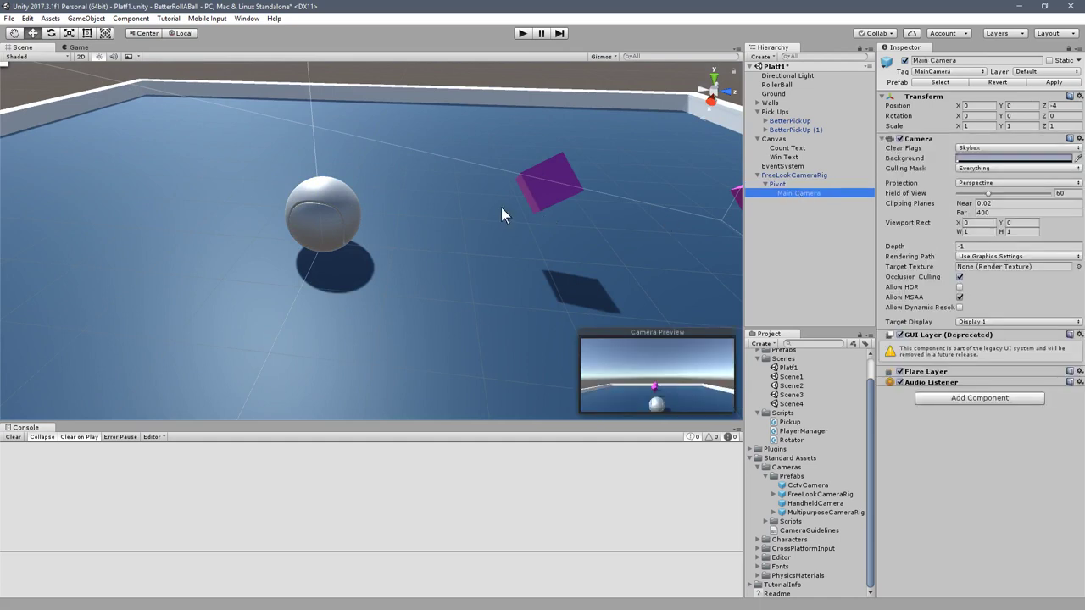
scroll(500, 207, "down", 3)
scroll(487, 212, "down", 2)
left_click_drag(309, 166, 547, 163, "alt")
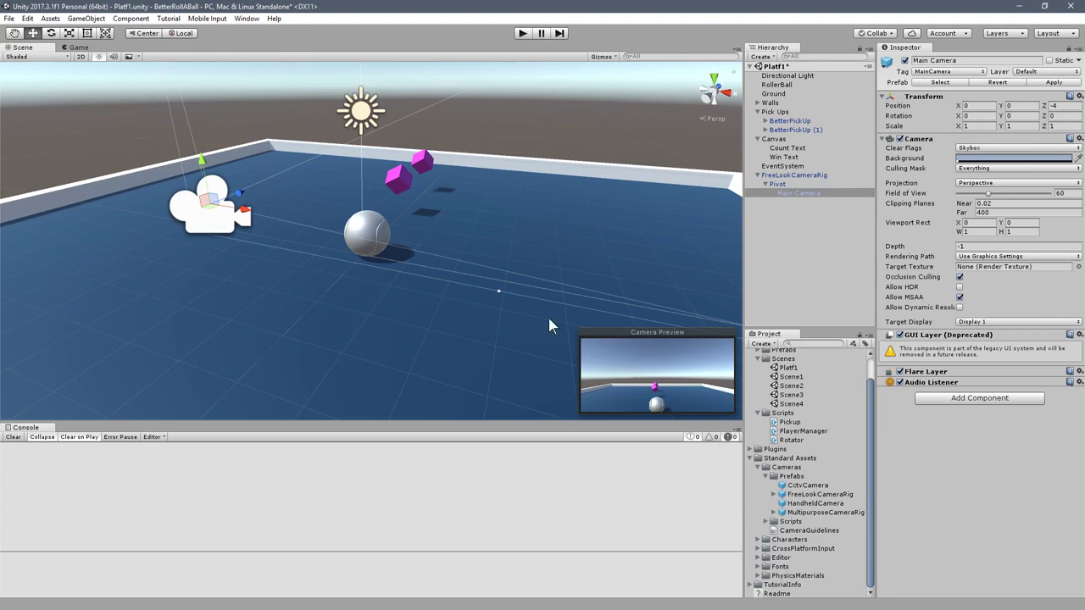
left_click(810, 193)
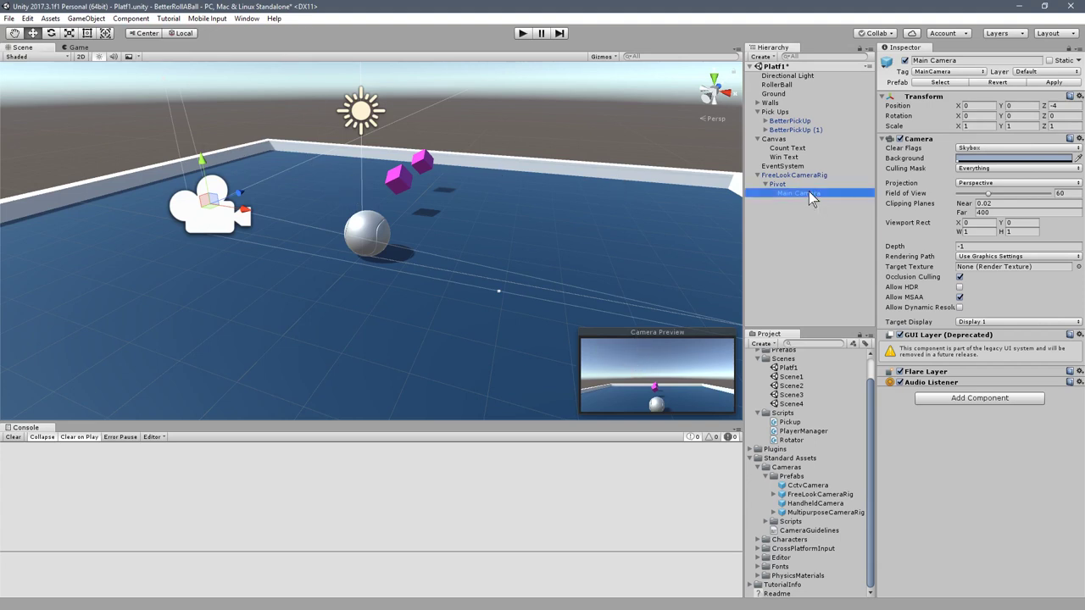
left_click(71, 18)
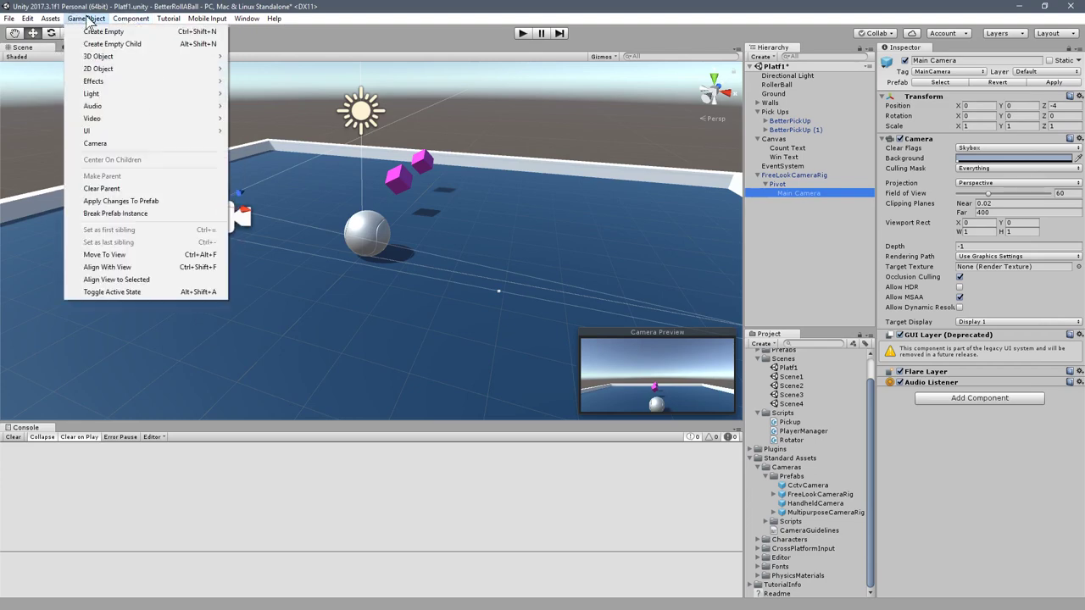
left_click(149, 280)
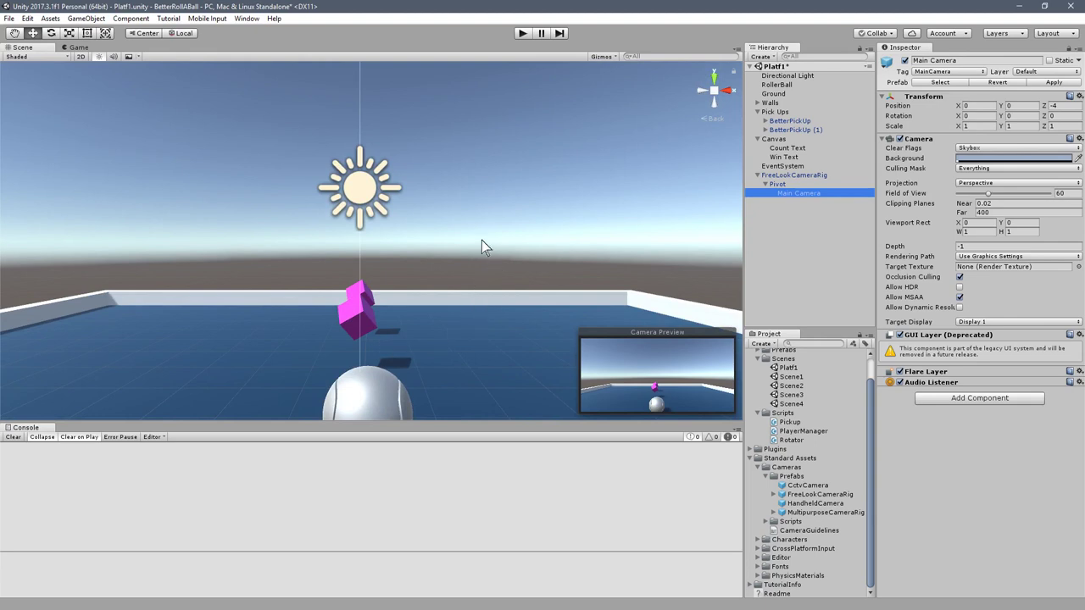
Step: Reframe the platform and align the Main Camera with the view, at about Y 2.22, Z -8.80
scroll(481, 240, "down", 3)
scroll(484, 226, "down", 2)
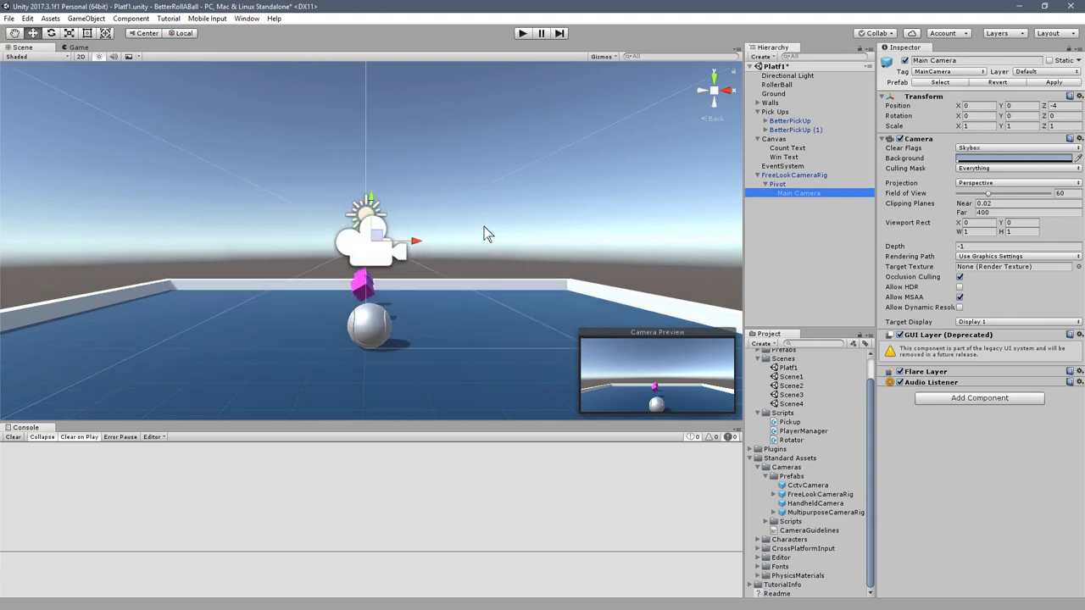
mouse_move(484, 226)
middle_mouse_down()
mouse_move(487, 206)
mouse_move(484, 229)
middle_mouse_up()
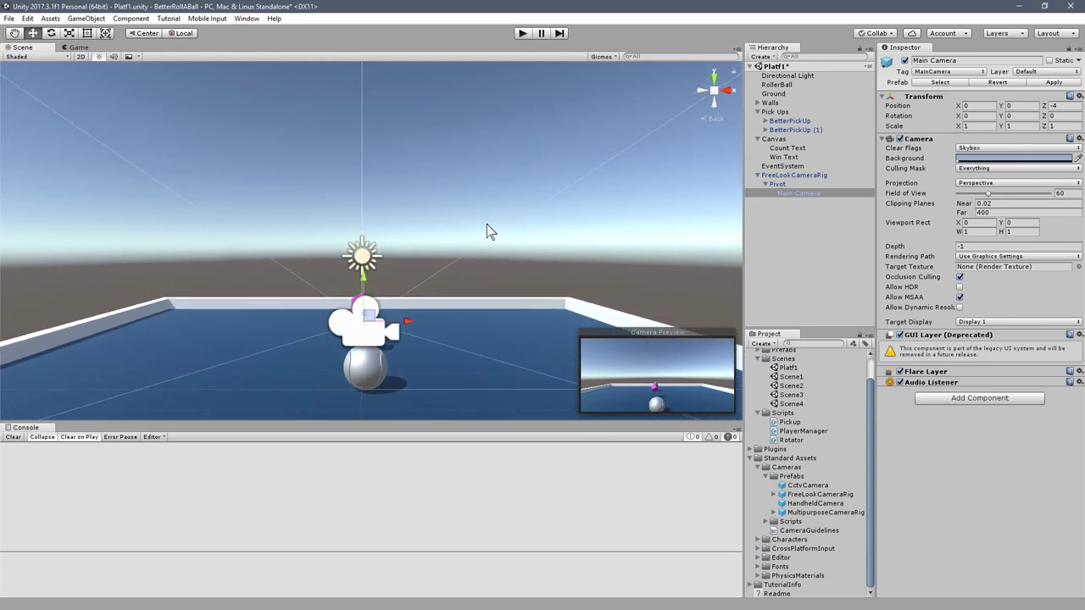
mouse_move(488, 231)
left_mouse_down("alt")
mouse_move(480, 226)
mouse_move(482, 237)
left_mouse_up("alt")
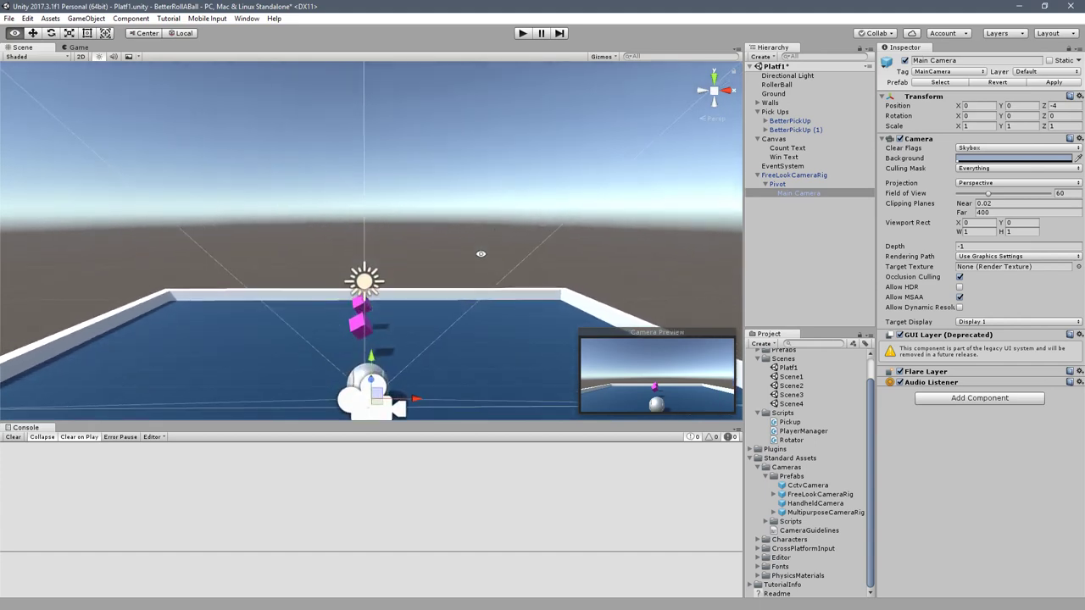
middle_click_drag(478, 254, 477, 242)
left_click_drag(477, 243, 479, 250, "alt")
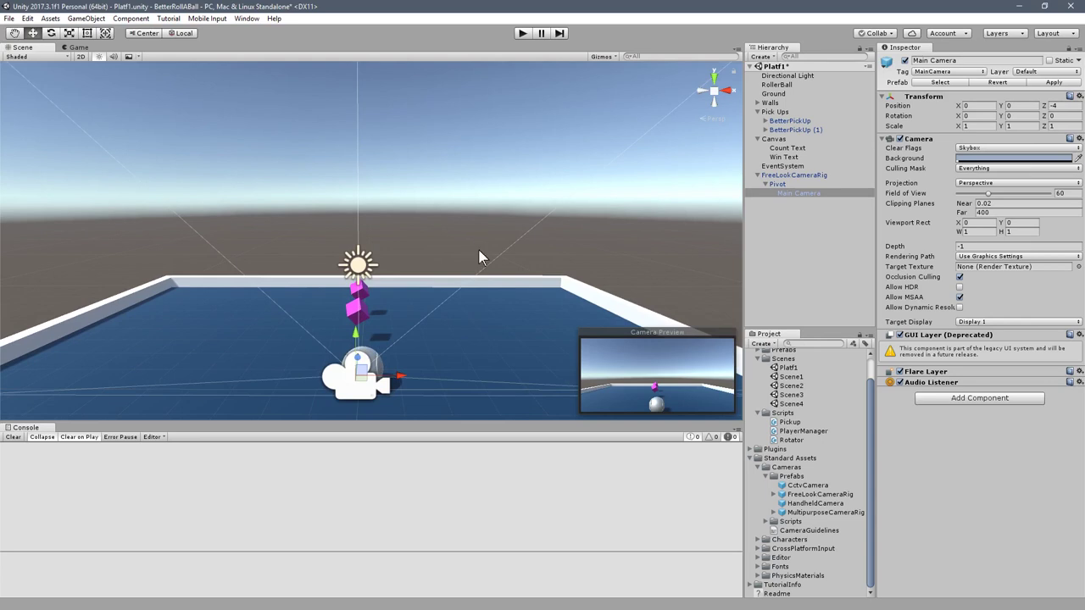
left_click(797, 194)
left_click(86, 18)
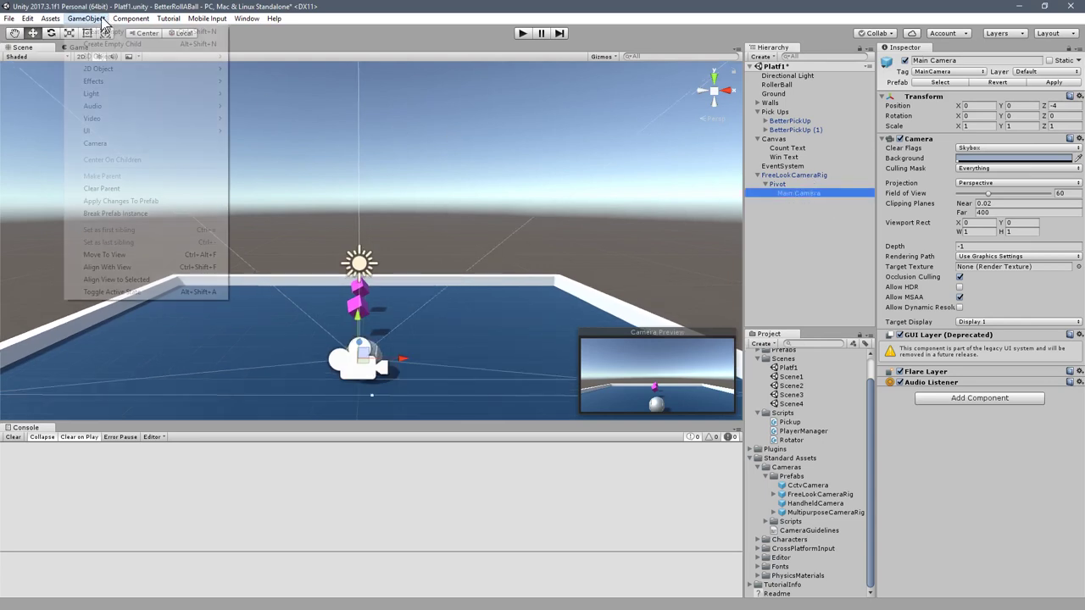
left_click(125, 267)
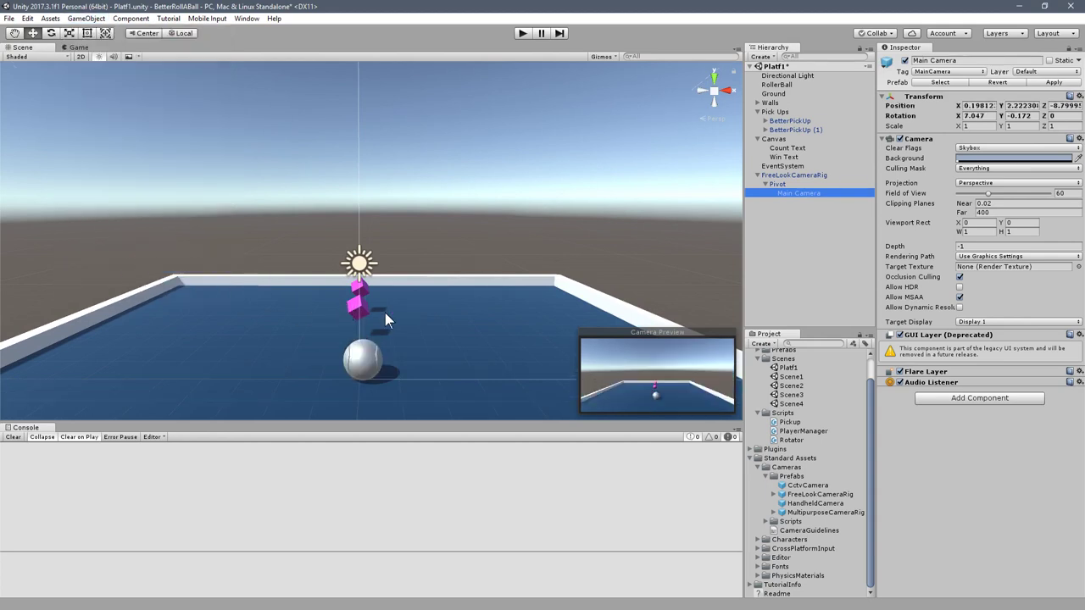
scroll(450, 310, "down", 5)
left_click_drag(460, 301, 311, 267, "alt")
Step: Inspect the FreeLookCameraRig's Pivot at Y 2 and its Main Camera's preview of the platform
left_click(780, 184)
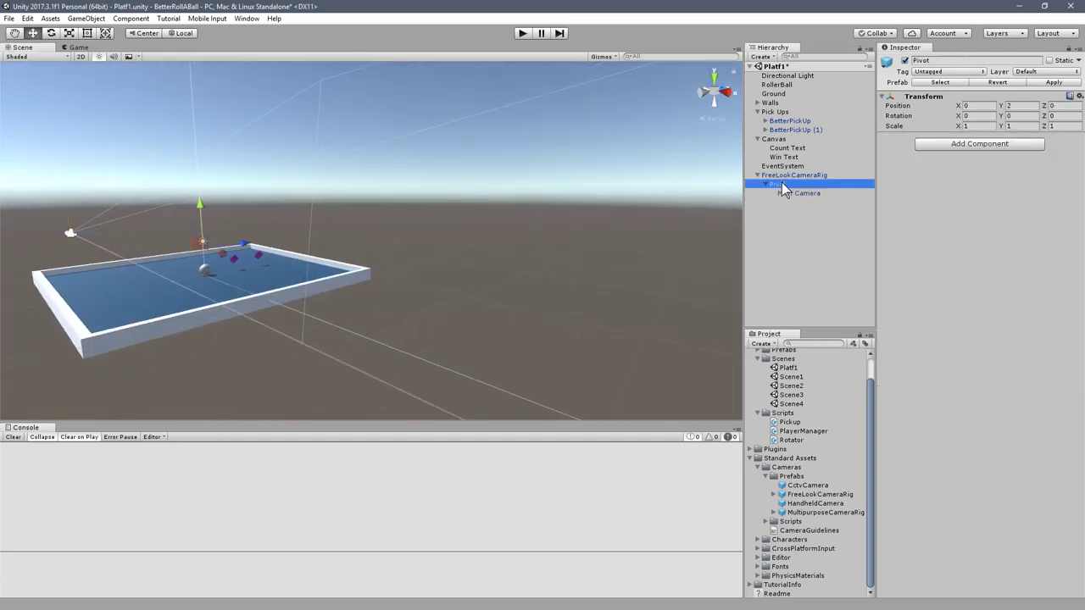
left_click(792, 175)
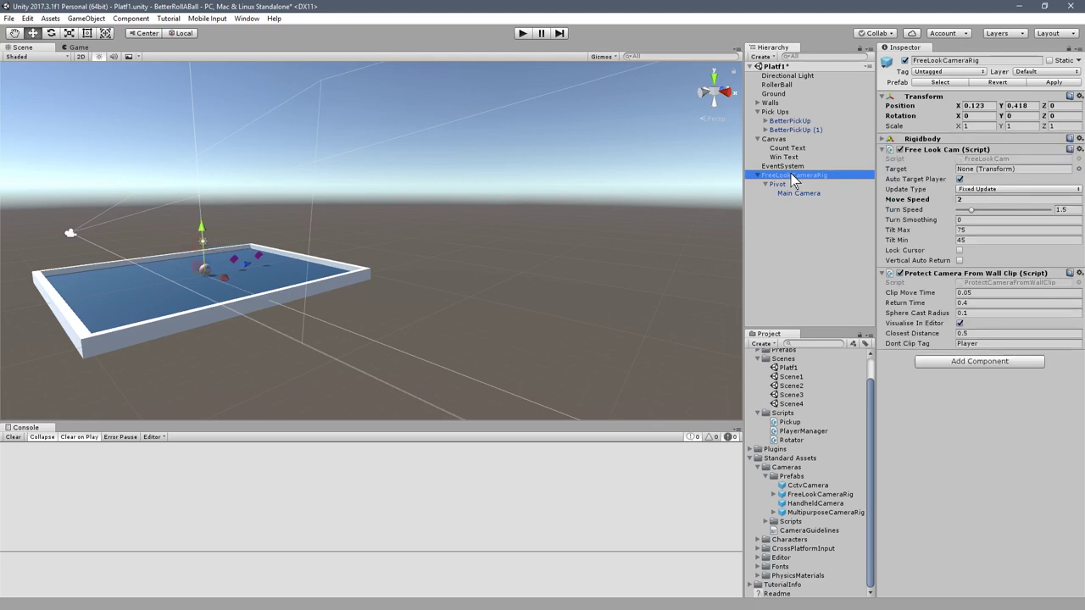
scroll(332, 220, "up", 8)
middle_click_drag(242, 251, 281, 235)
left_click_drag(281, 235, 475, 260, "alt")
left_click(791, 175)
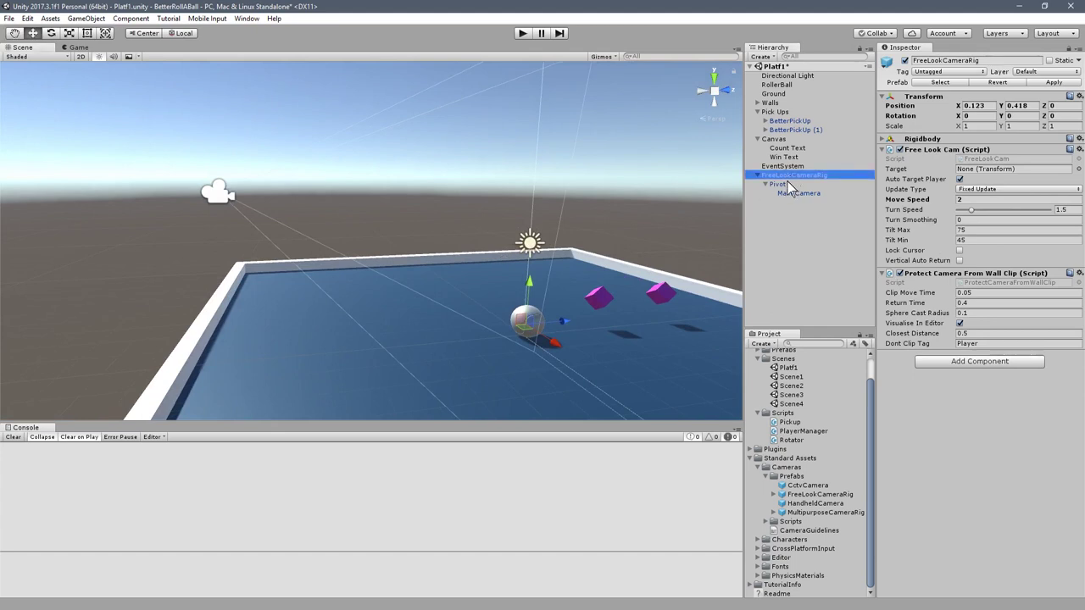
left_click(779, 184)
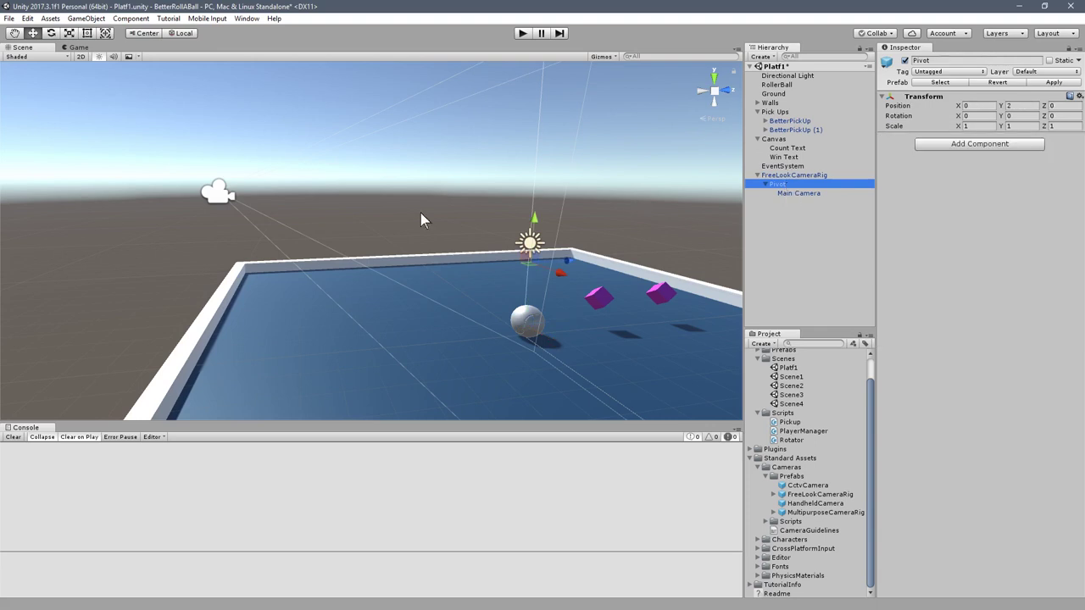
left_click(788, 192)
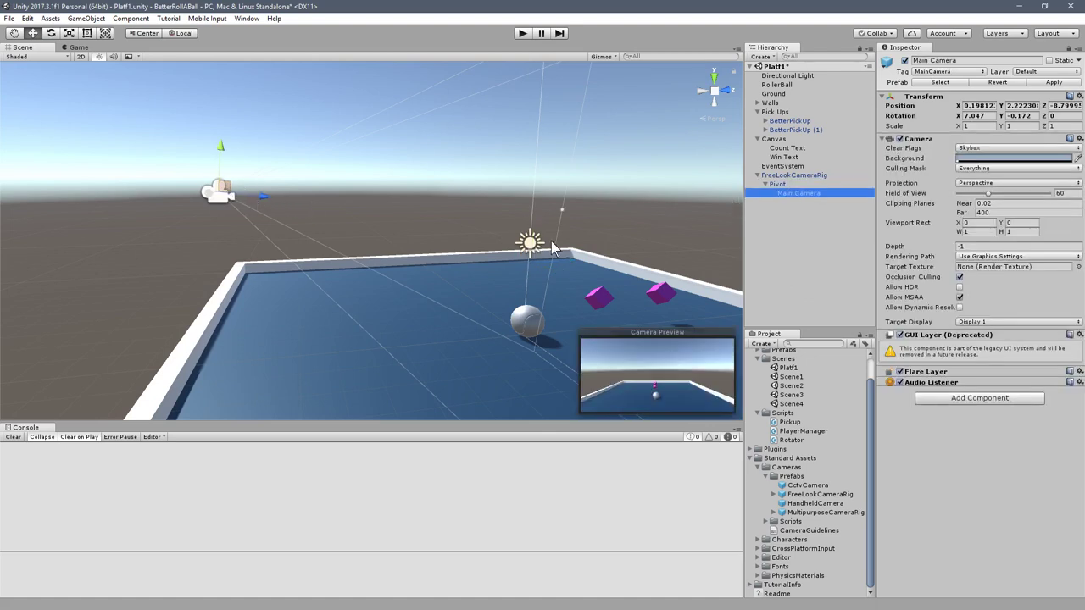
Step: Play-test Platf1, rolling into the pickups until Scene2 loads, then play the level again
left_click(524, 32)
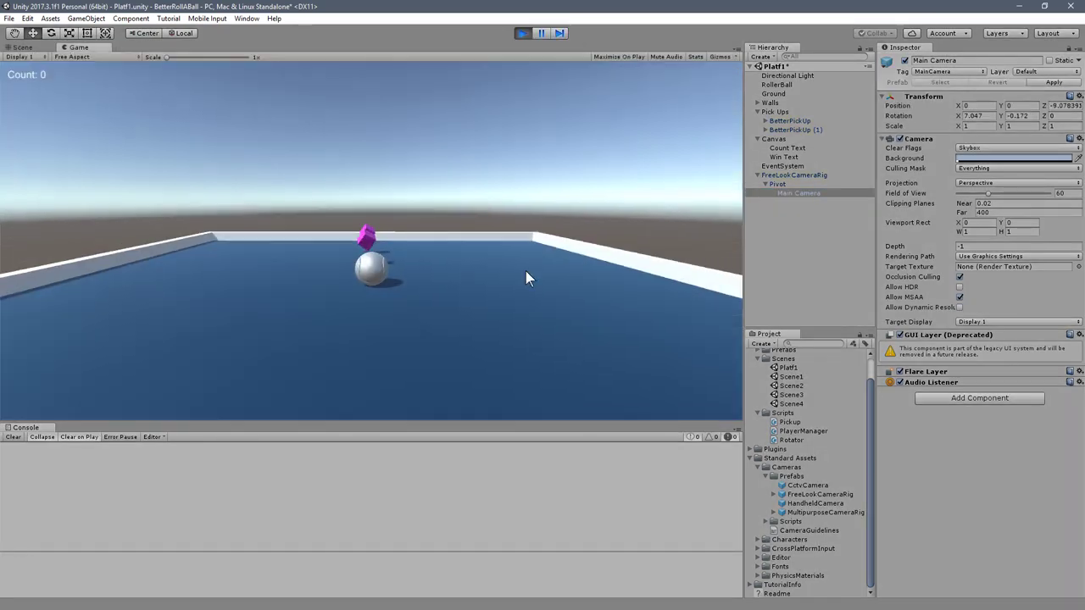
key("Up")
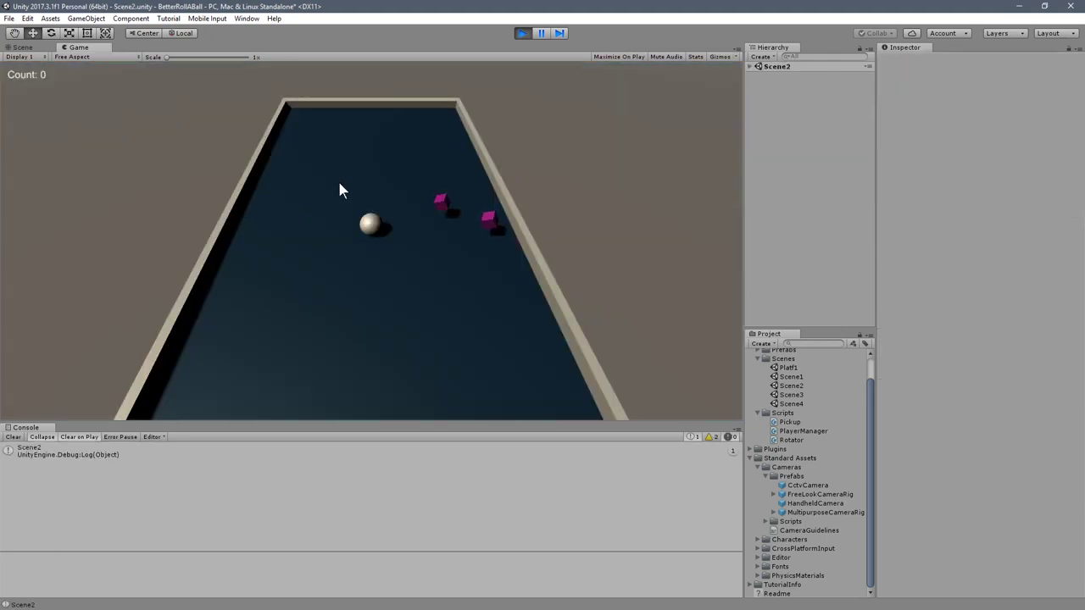
left_click(525, 31)
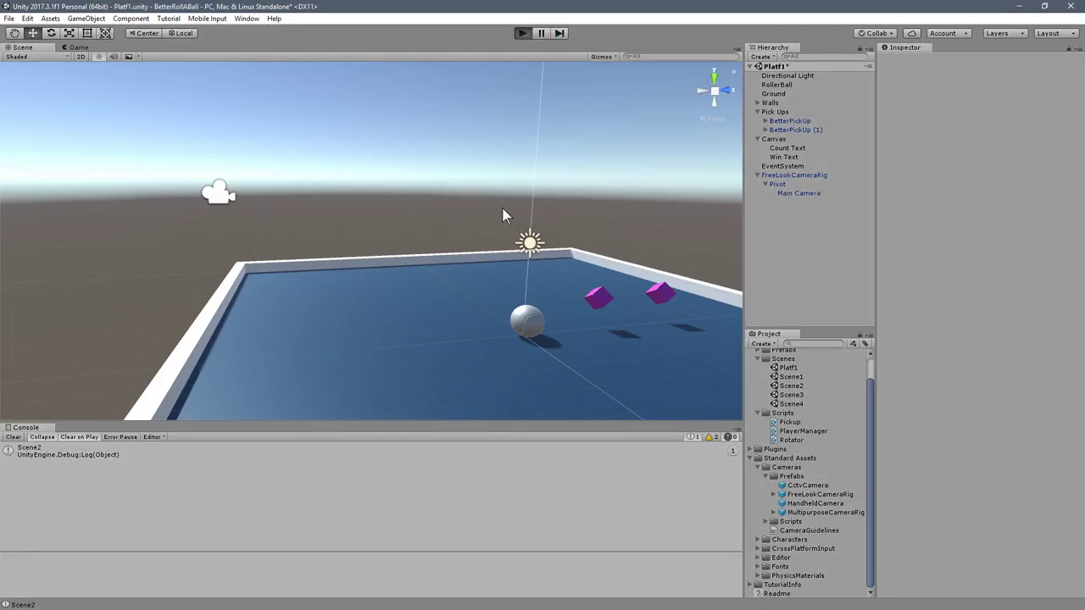
key("ctrl+p")
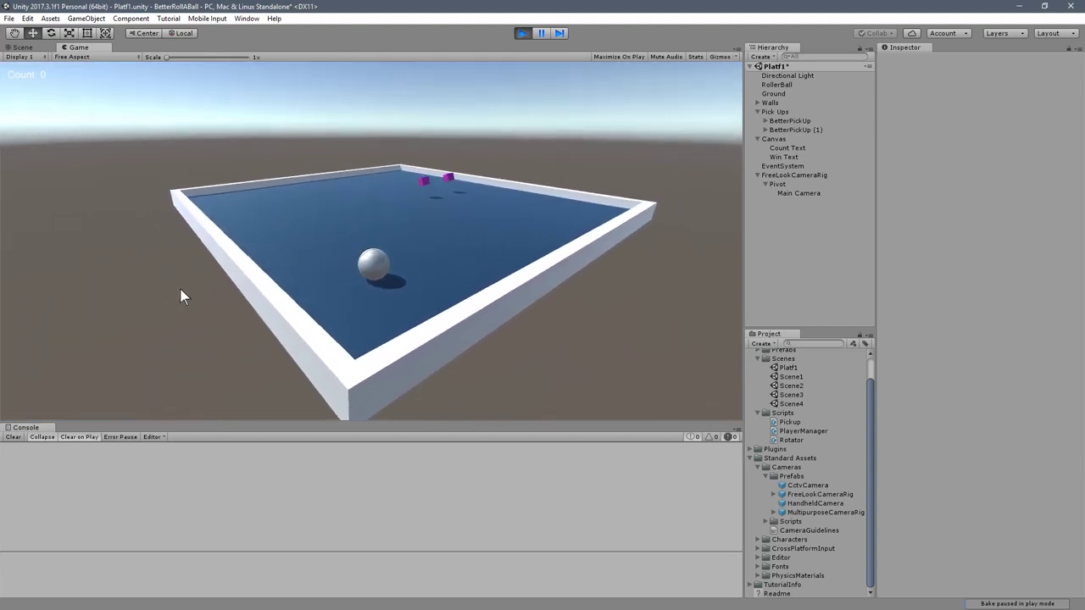
Step: Stop Play and drag the rig's Main Camera sideways along X
left_click(523, 34)
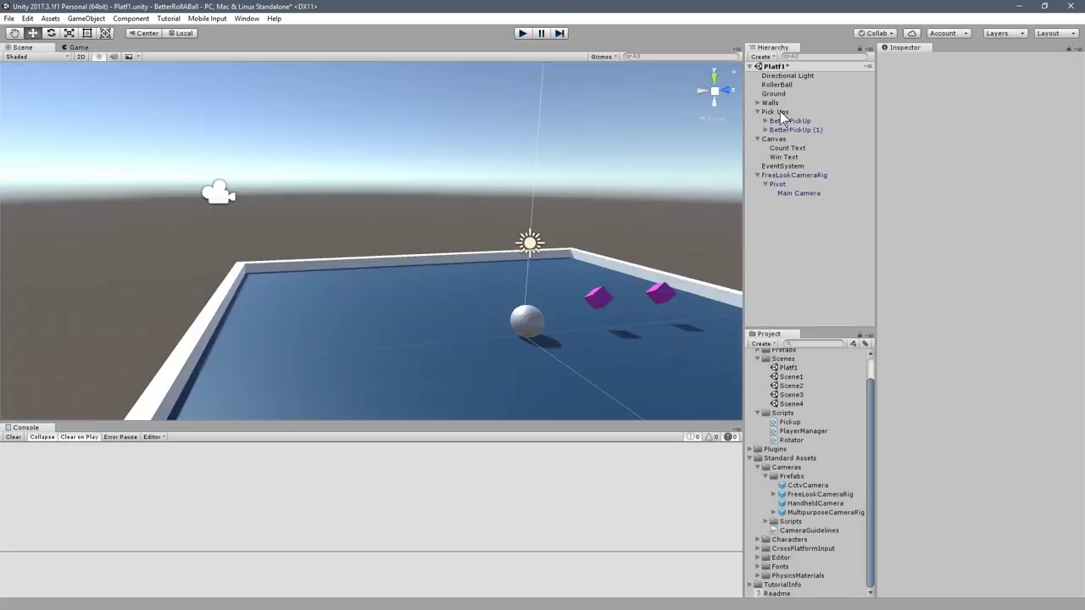
left_click(787, 175)
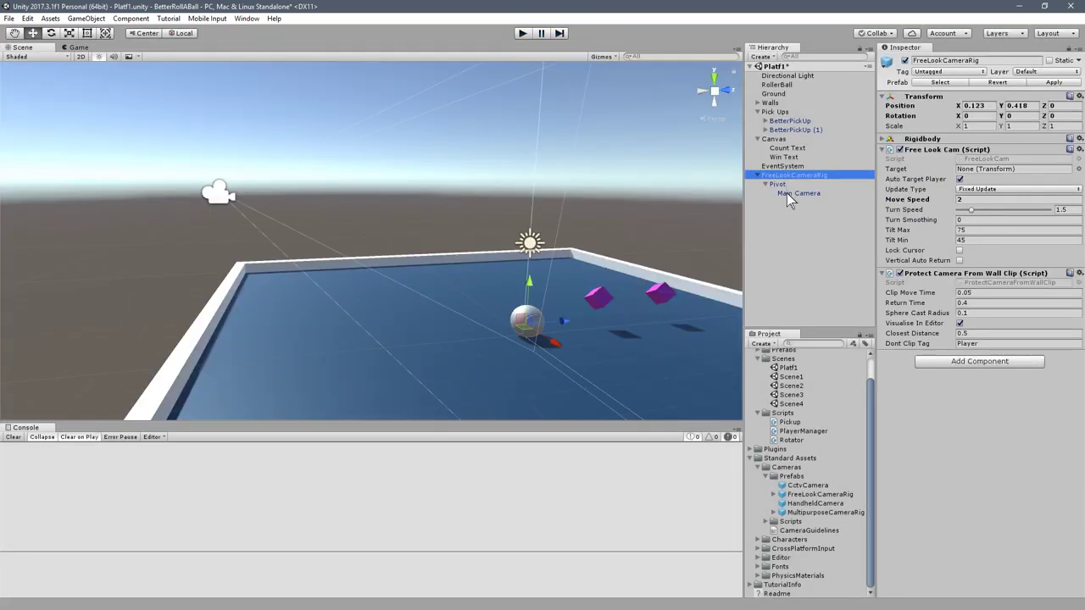
double_click(787, 193)
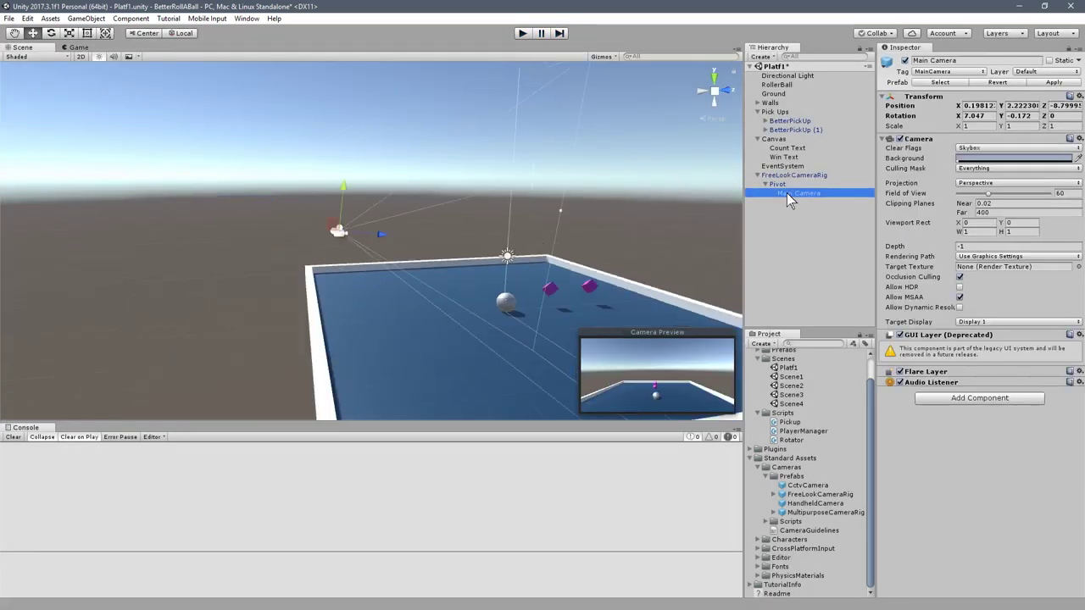
left_click(86, 17)
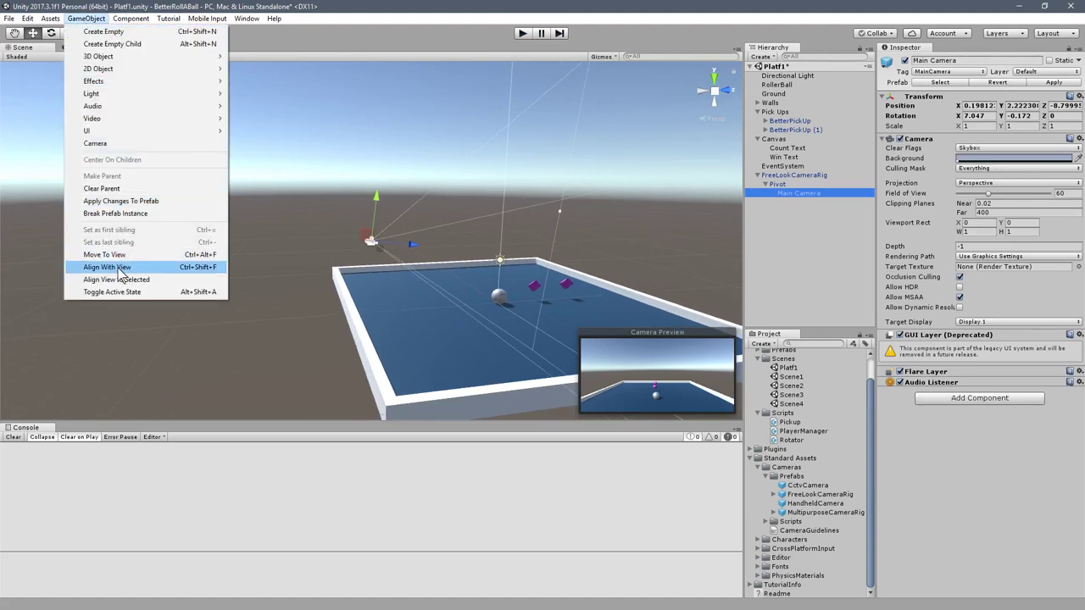
left_click_drag(314, 261, 586, 287, "alt")
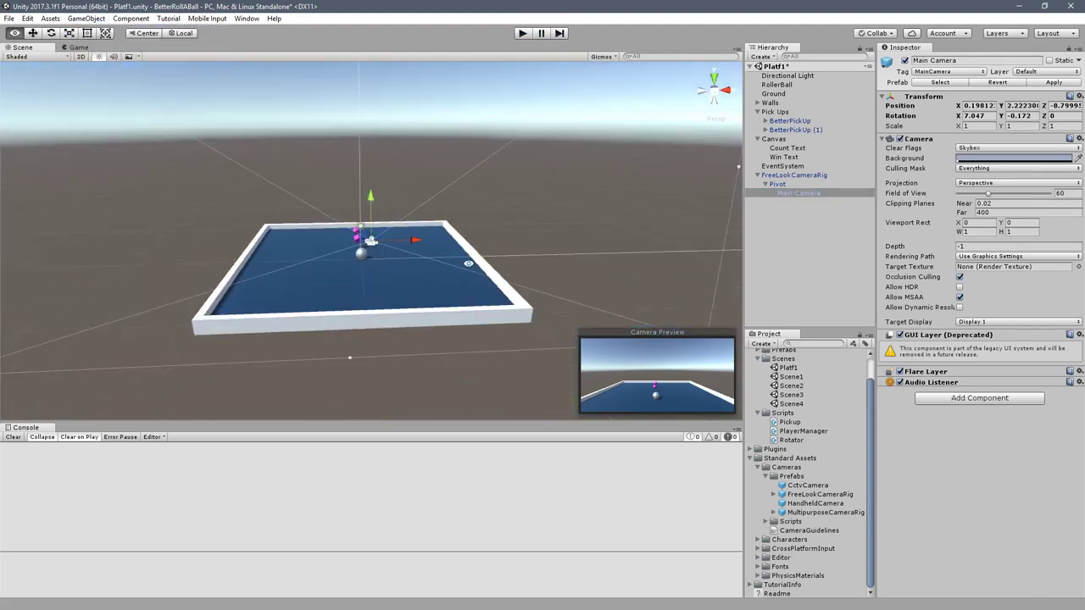
scroll(342, 194, "up", 3)
left_click_drag(342, 216, 205, 205)
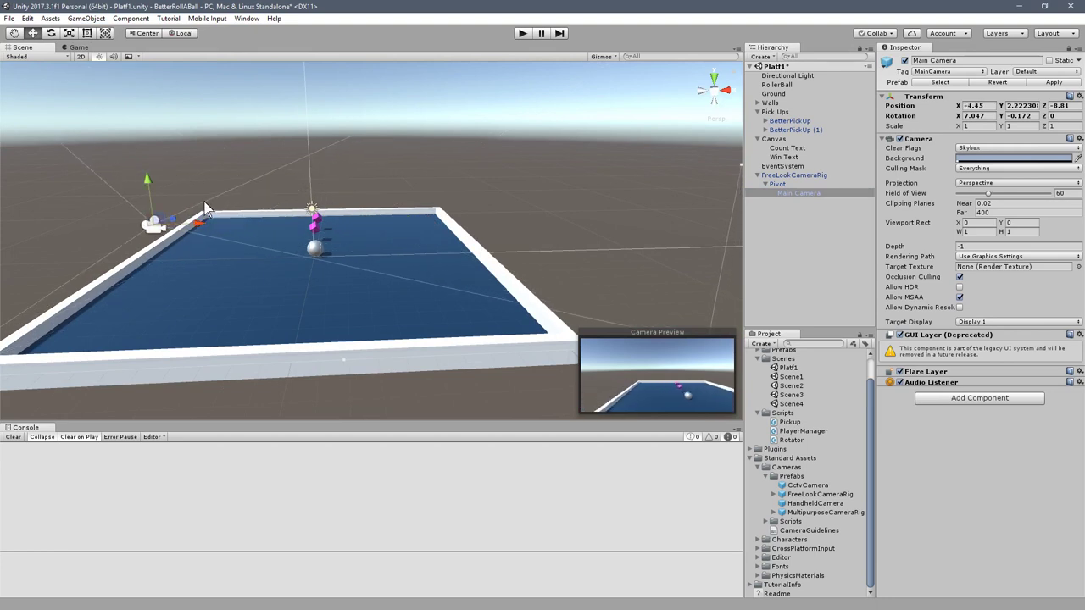
Step: Test the offset camera in Play mode, then restore it to X 0.20, Y 2.22, Z -8.80
left_click(522, 33)
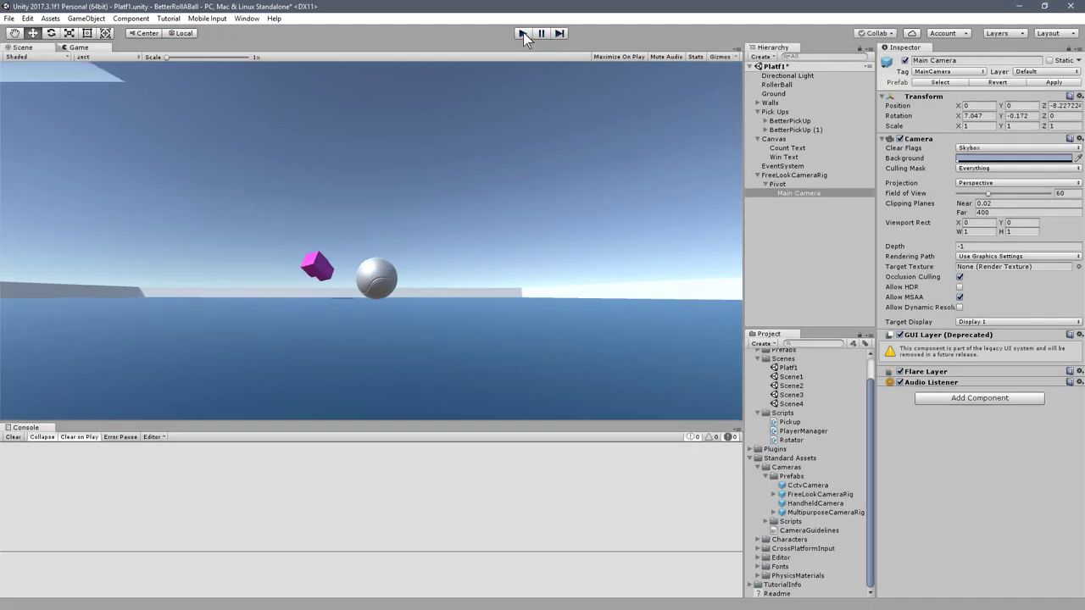
left_click(523, 33)
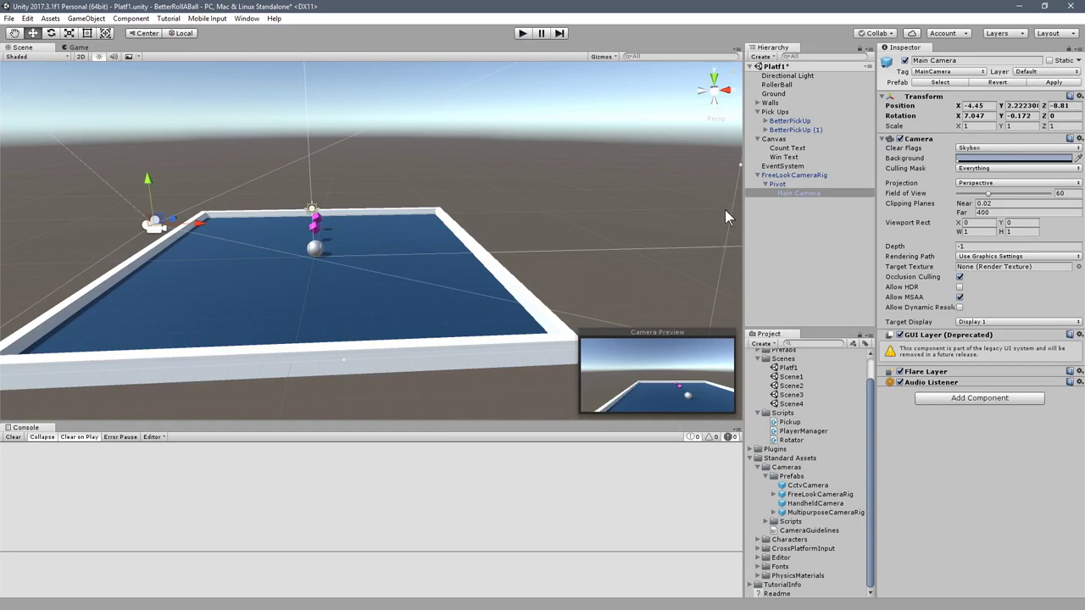
left_click(821, 140)
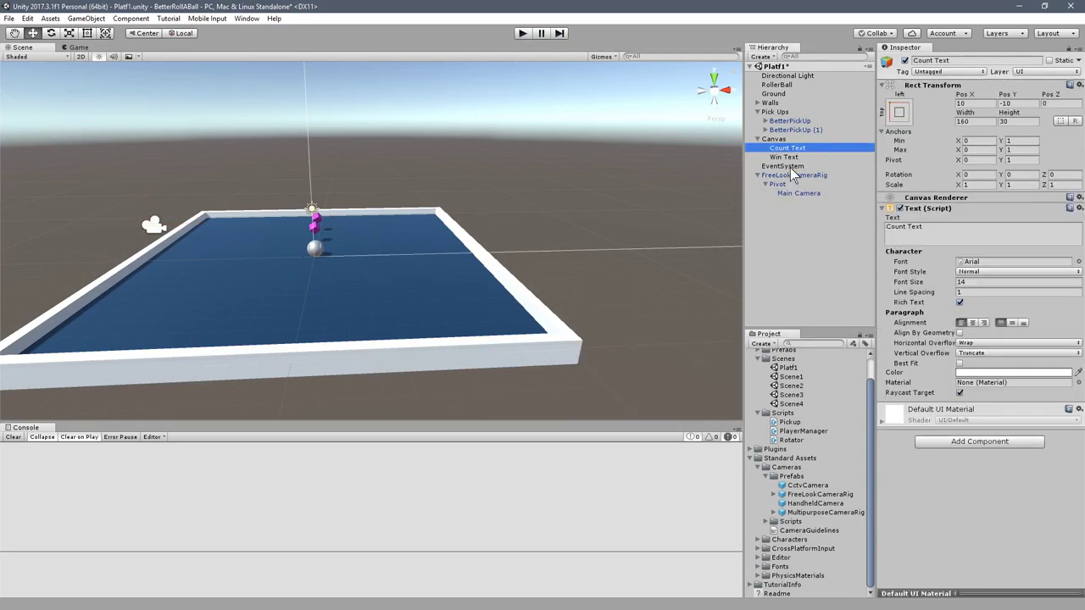
left_click(791, 167)
key("Down")
key("Down")
key("Down")
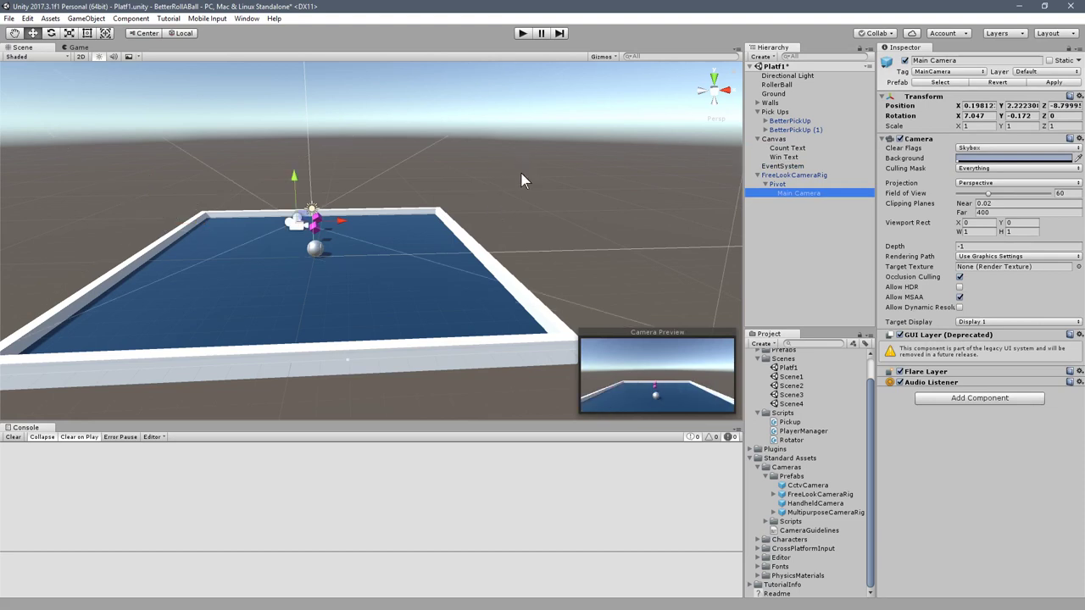
left_click(760, 111)
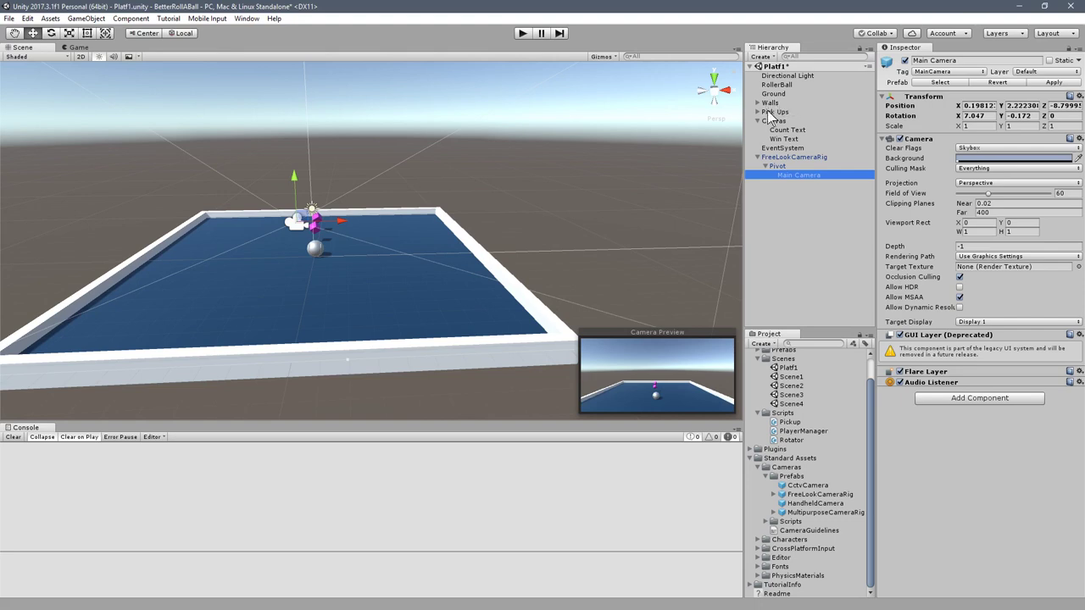
Step: Duplicate Platf1 into Platf2–Platf5, then open Platf2, saving Platf1's changes
left_click(787, 378)
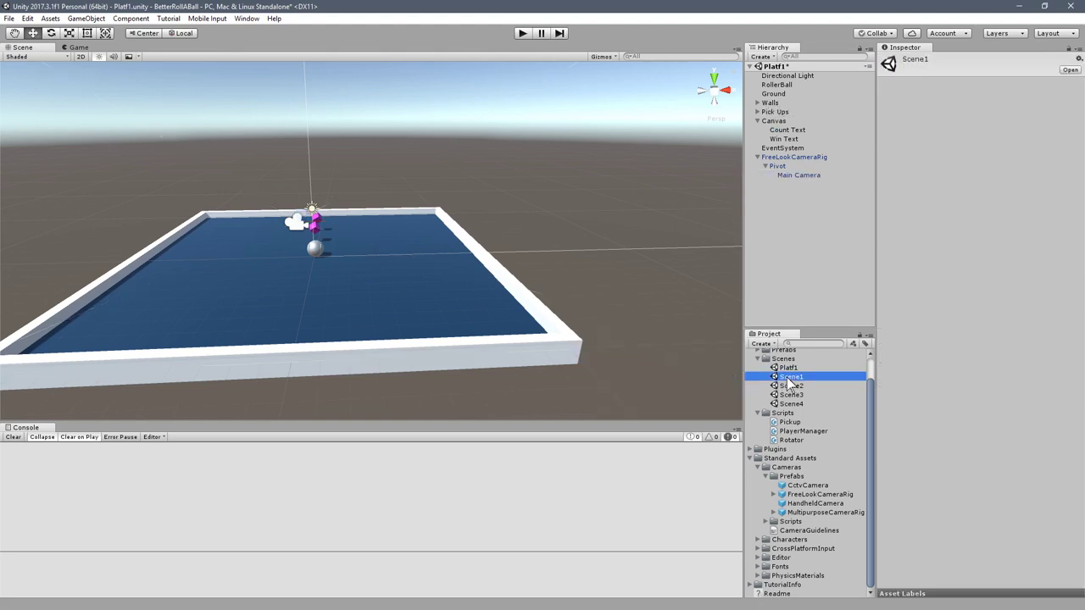
left_click(788, 378)
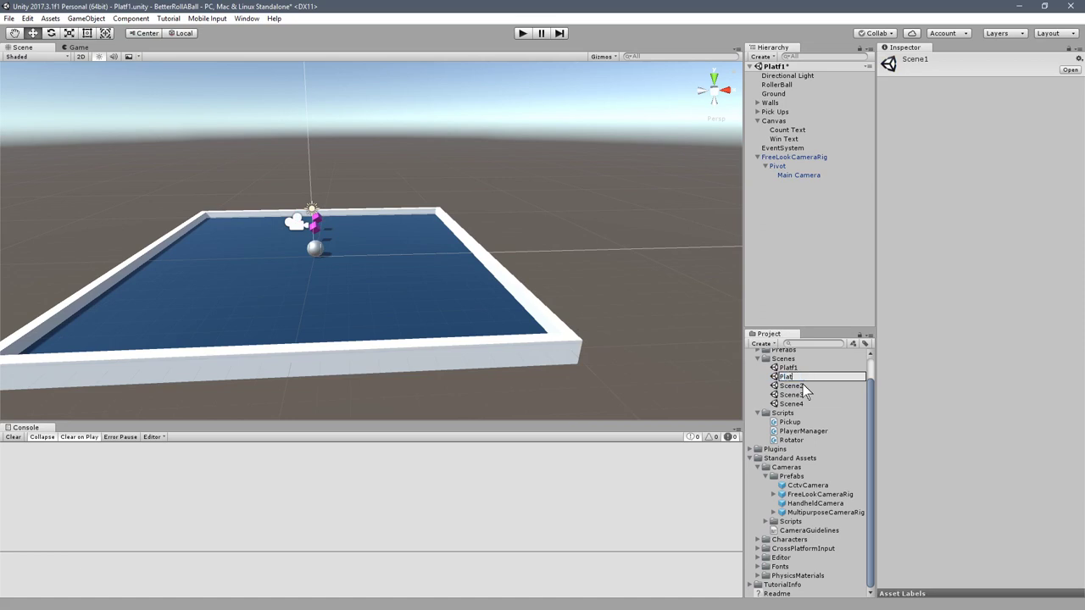
key("Escape")
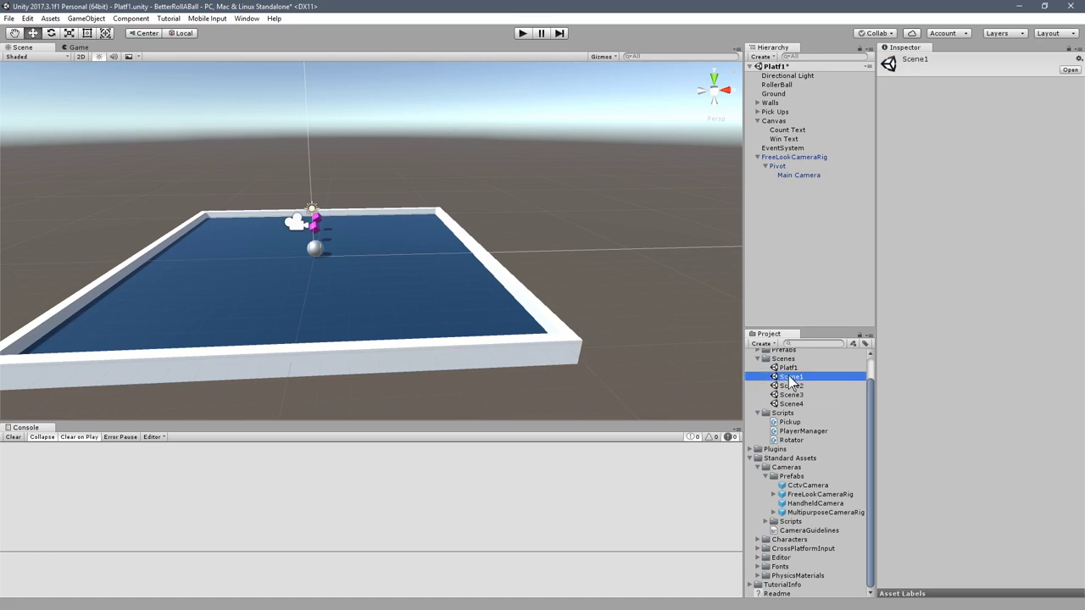
left_click(790, 368)
key("ctrl+d")
key("ctrl+d")
key("ctrl+d")
key("ctrl+d")
left_click(791, 386)
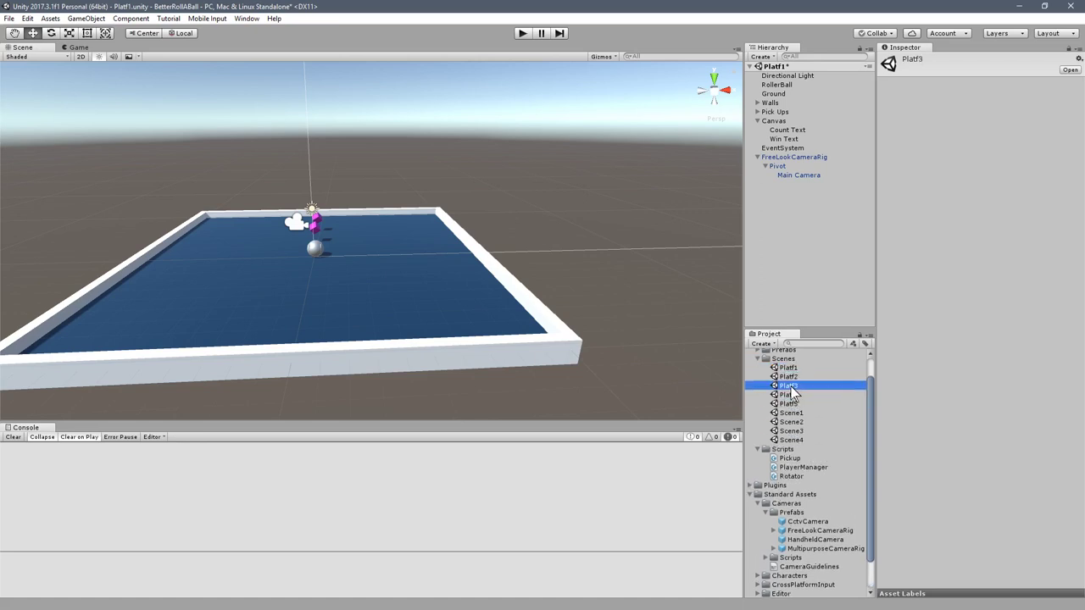
double_click(789, 377)
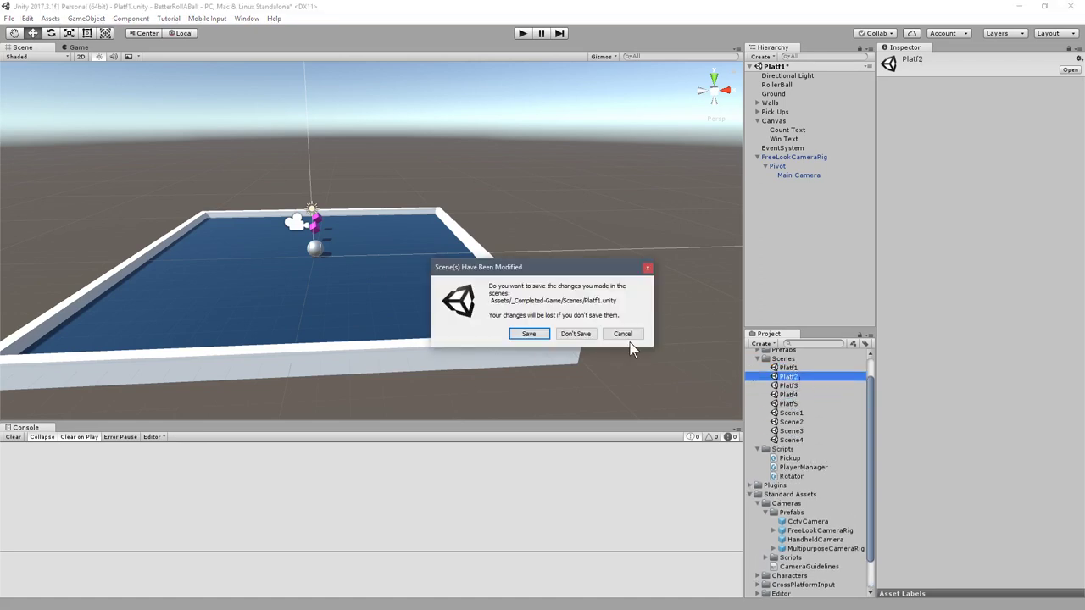
left_click(538, 335)
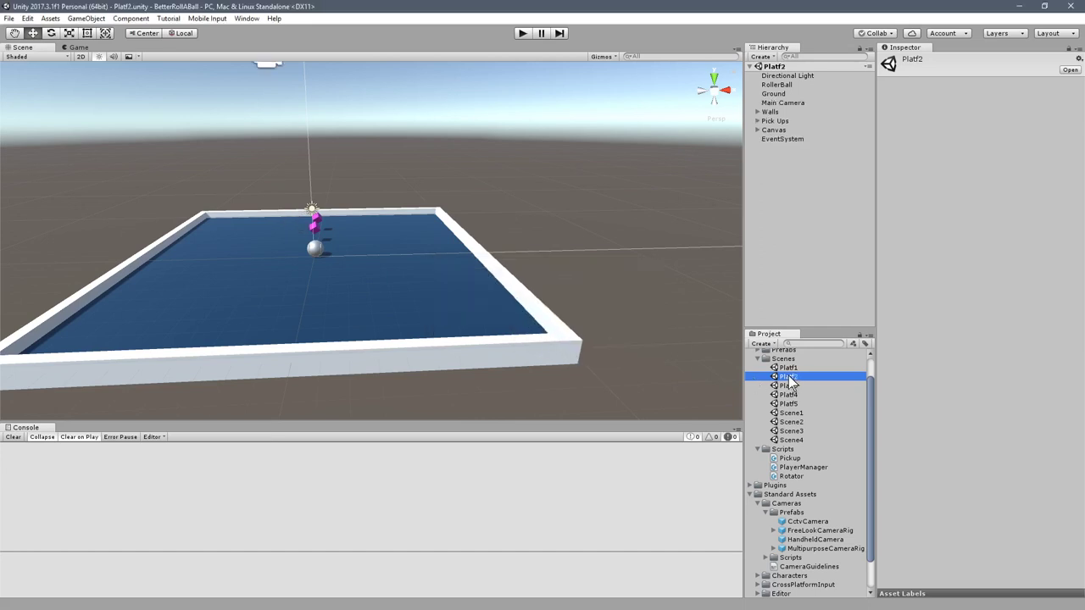
Step: Delete the Platf2–Platf5 scene copies and reopen the Platf1 scene
left_click(788, 404, "shift")
key("Delete")
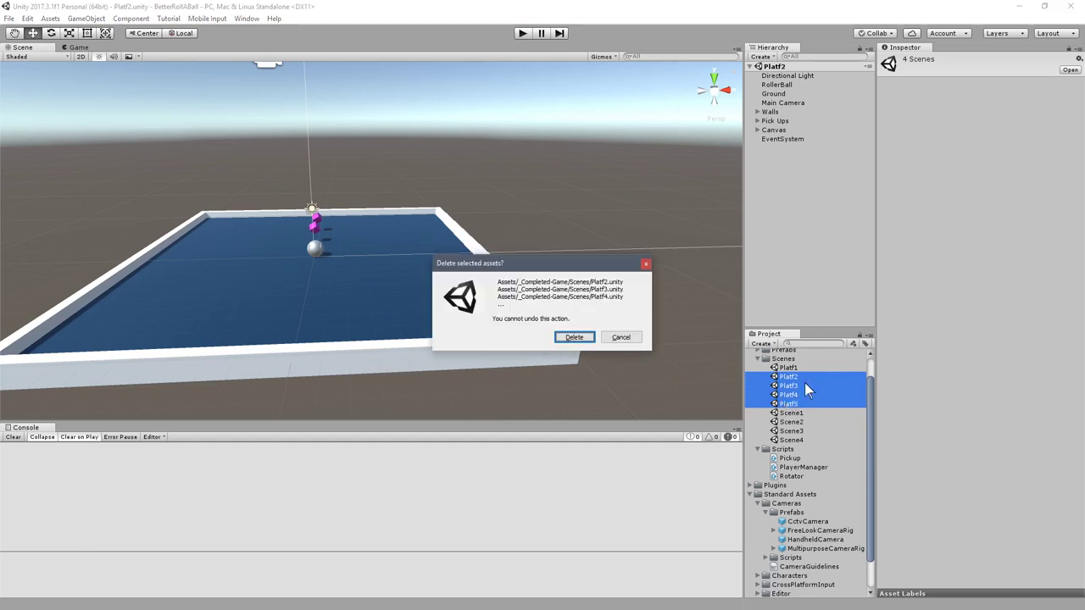
left_click(574, 336)
left_click(790, 369)
double_click(789, 369)
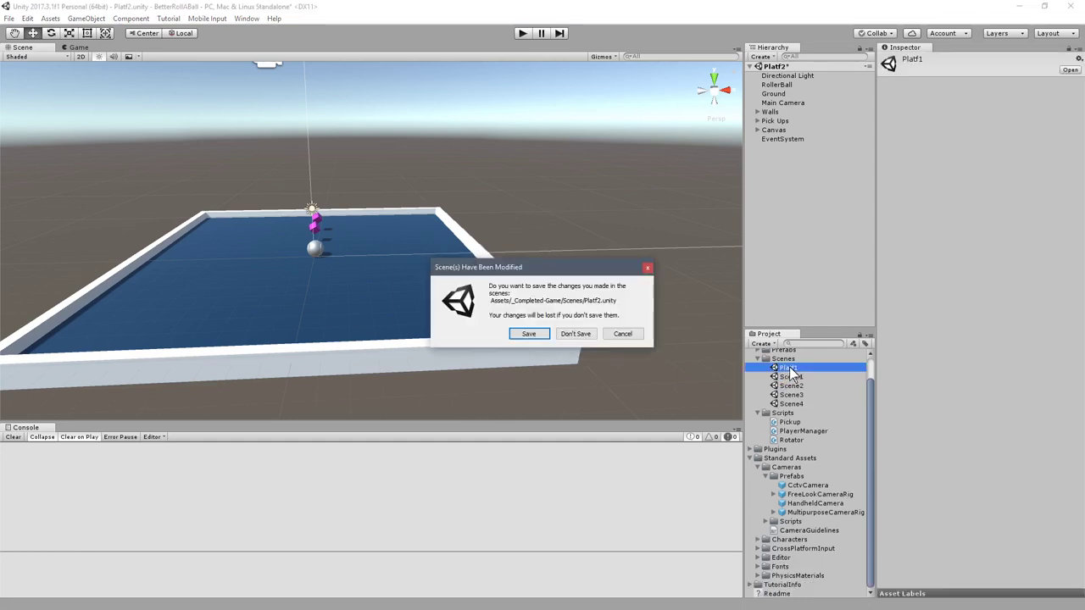
left_click(637, 334)
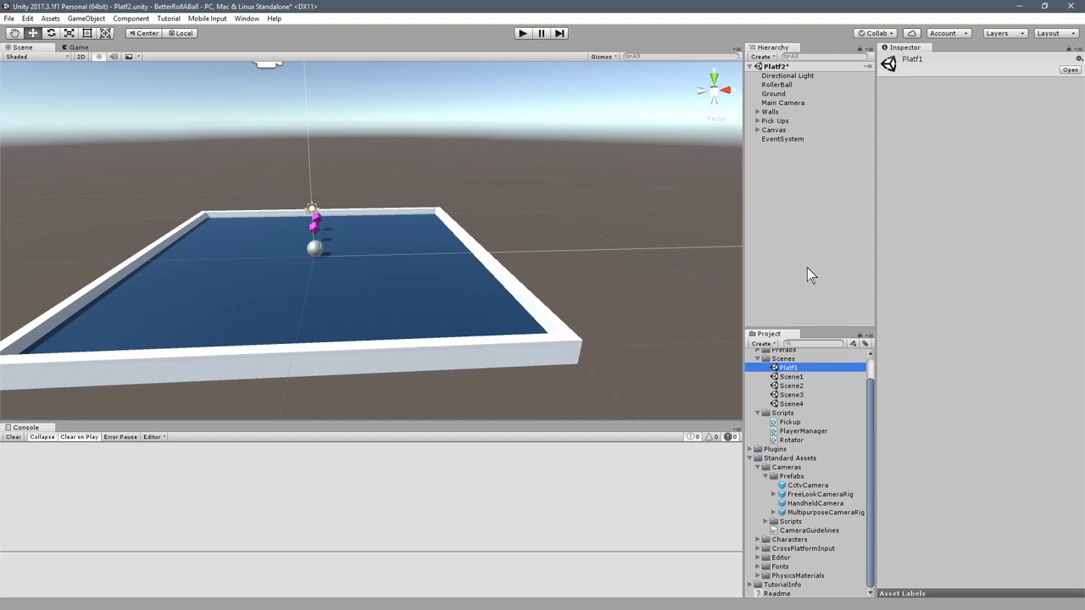
key("ctrl+s")
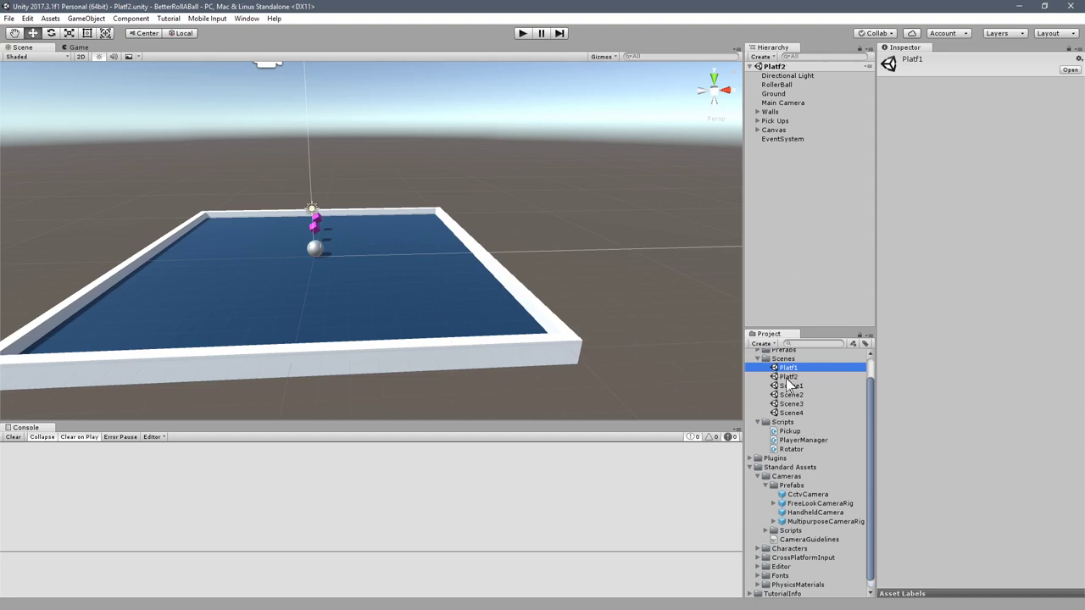
left_click(786, 377)
double_click(788, 368)
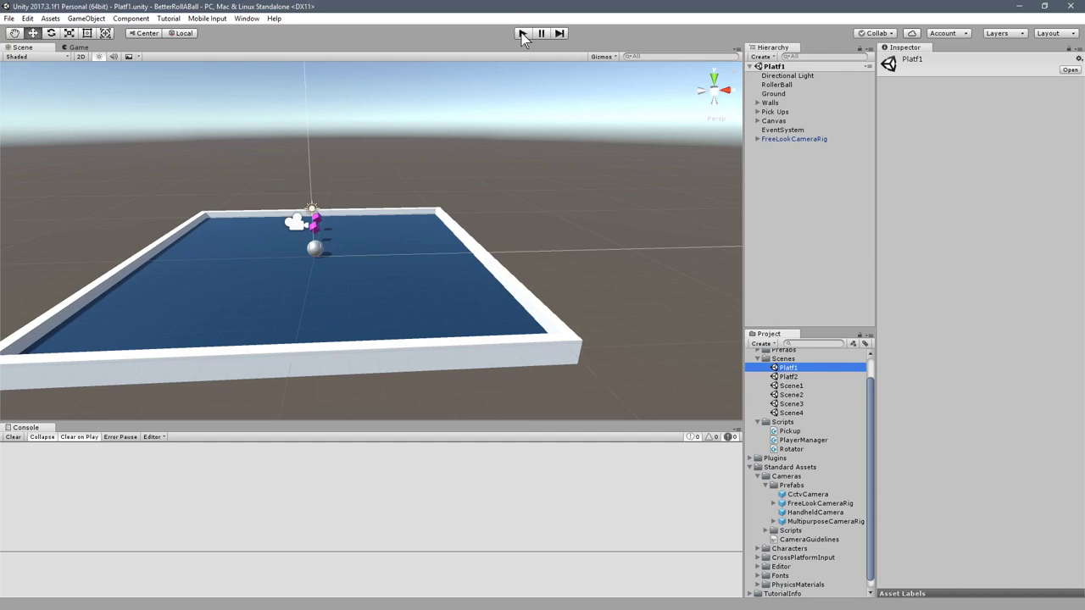
Step: Expand the FreeLookCameraRig to its Pivot's Main Camera and inspect the platform view
left_click(775, 138)
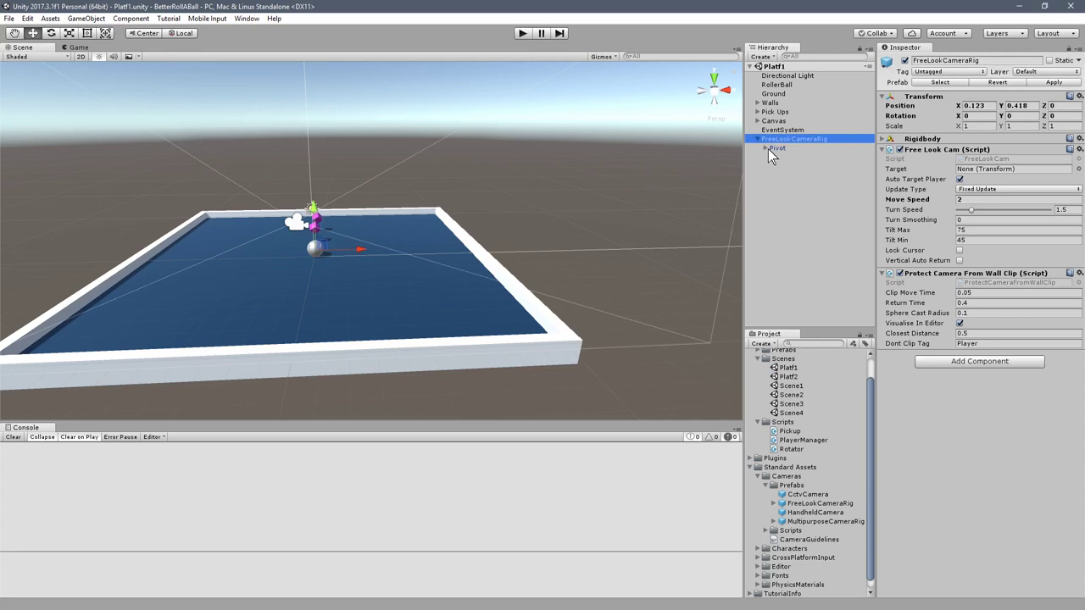
left_click(770, 149)
left_click(766, 147)
left_click(781, 158)
left_click_drag(626, 250, 775, 240, "alt")
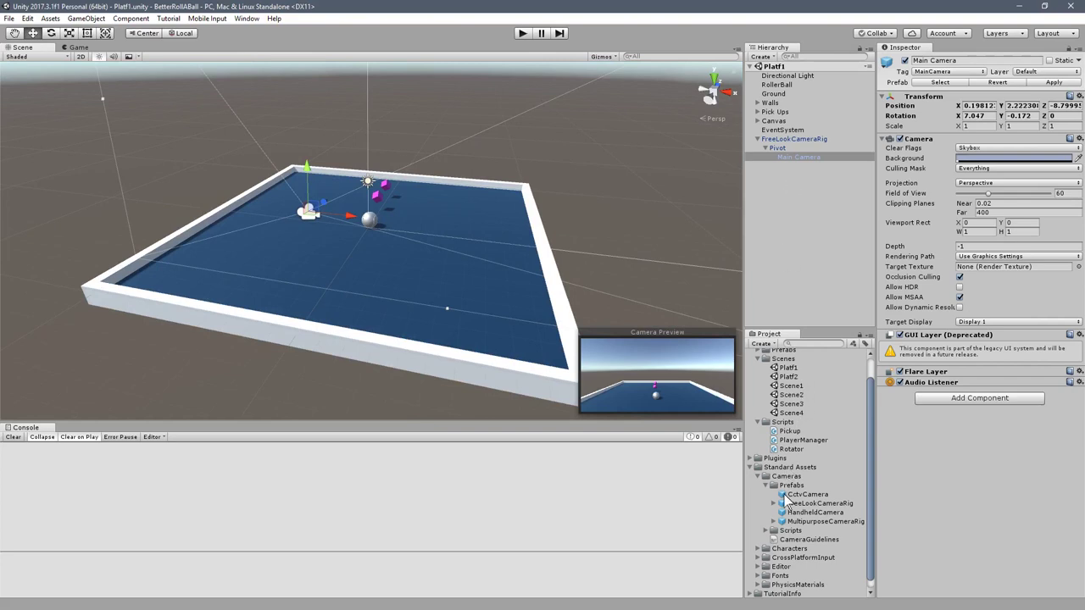
scroll(800, 487, "up", 1)
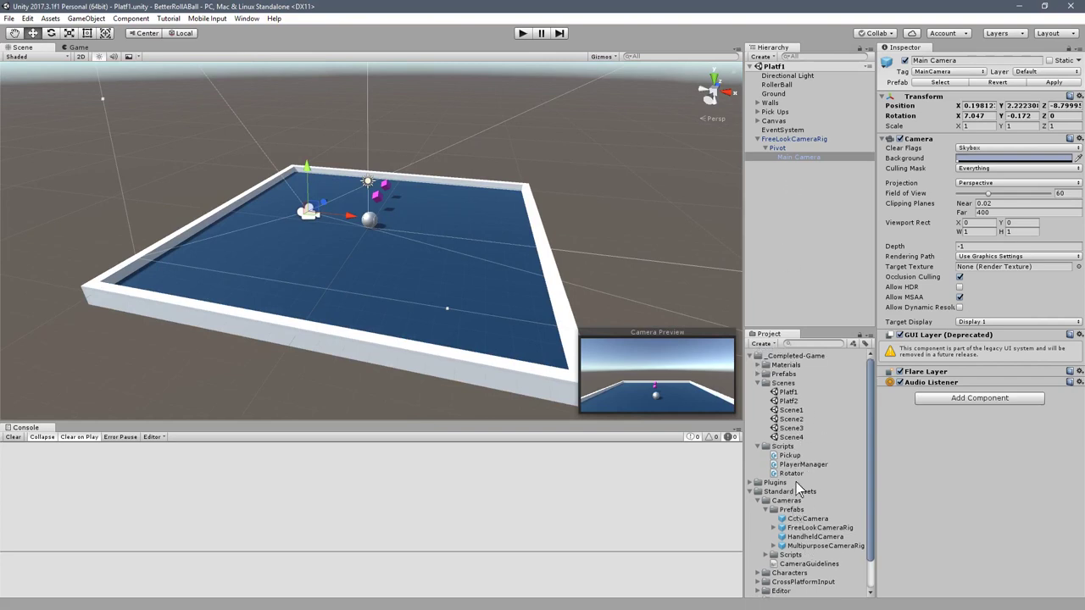
Step: Delete the old Platf2 scene and duplicate Platf1 into Platf2, Platf3 and Platf4
left_click(793, 401)
key("Delete")
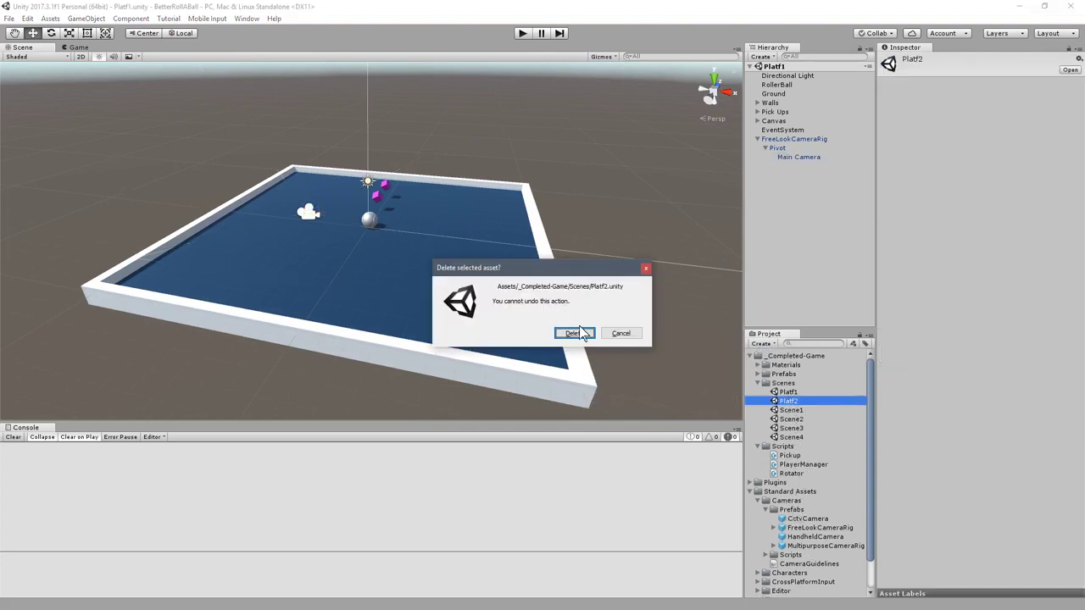
left_click(574, 333)
left_click(788, 391)
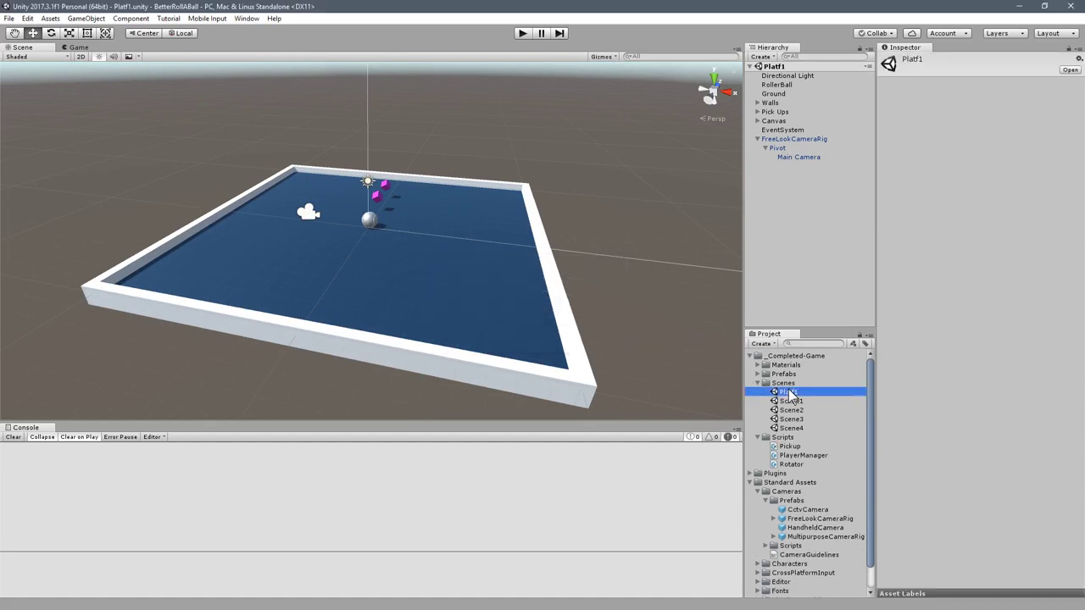
key("ctrl+d")
key("ctrl+d")
key("ctrl+d")
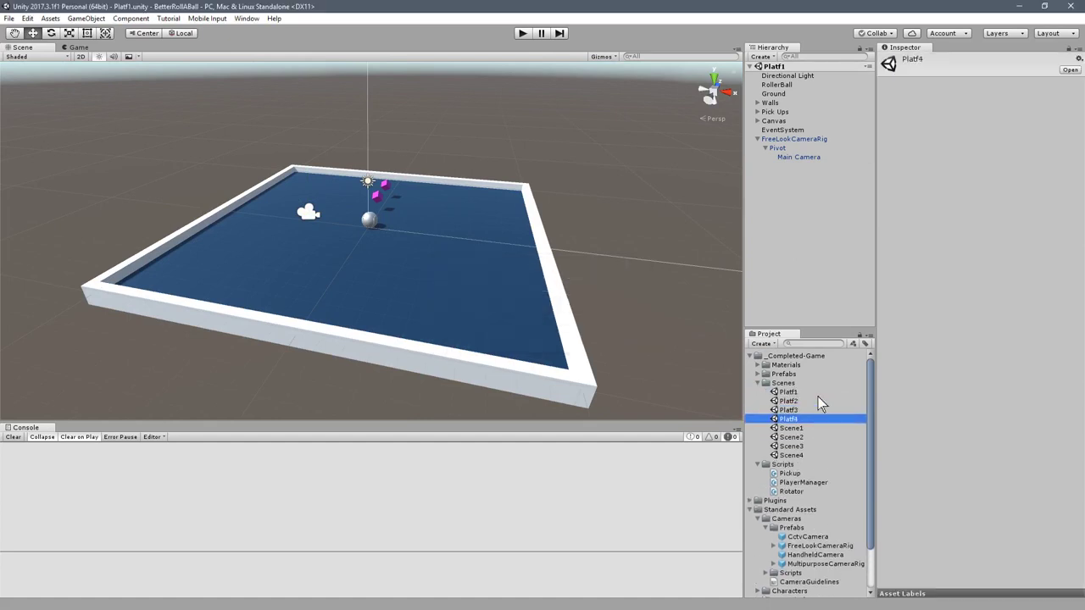
left_click(788, 401)
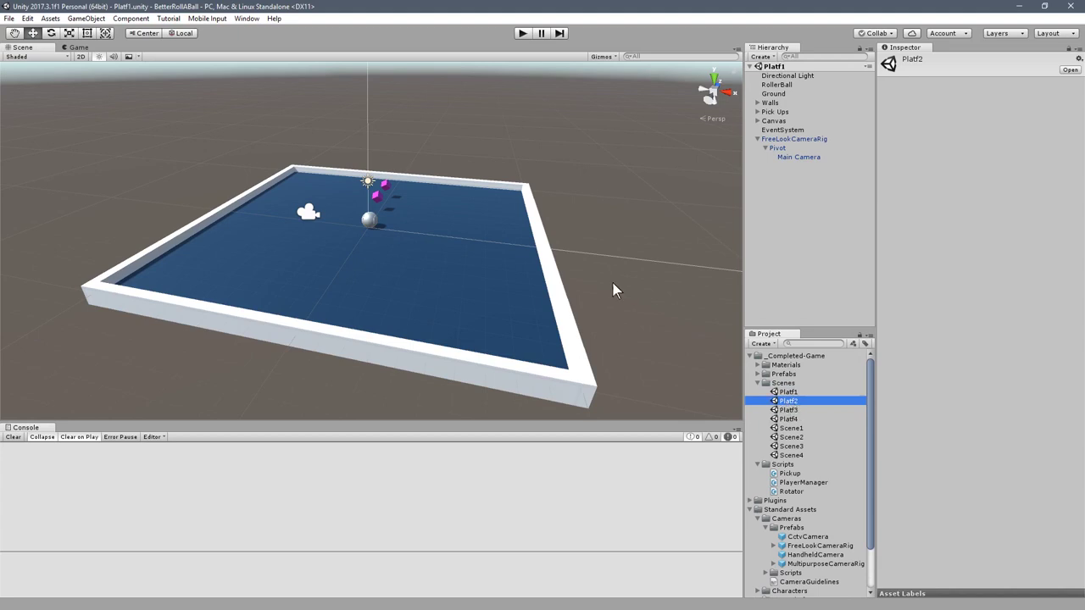
Step: Parent Ground under Walls and rotate the walled platform to Rotation Y -31.863
left_click_drag(773, 104, 776, 102)
left_click(769, 93)
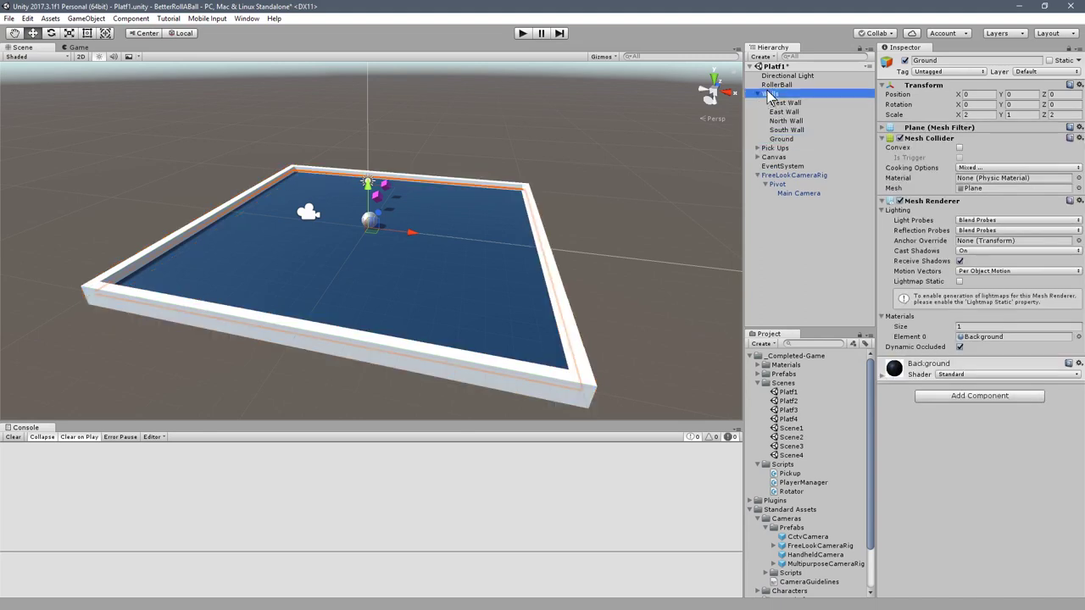
left_click(51, 33)
left_click_drag(389, 249, 434, 245)
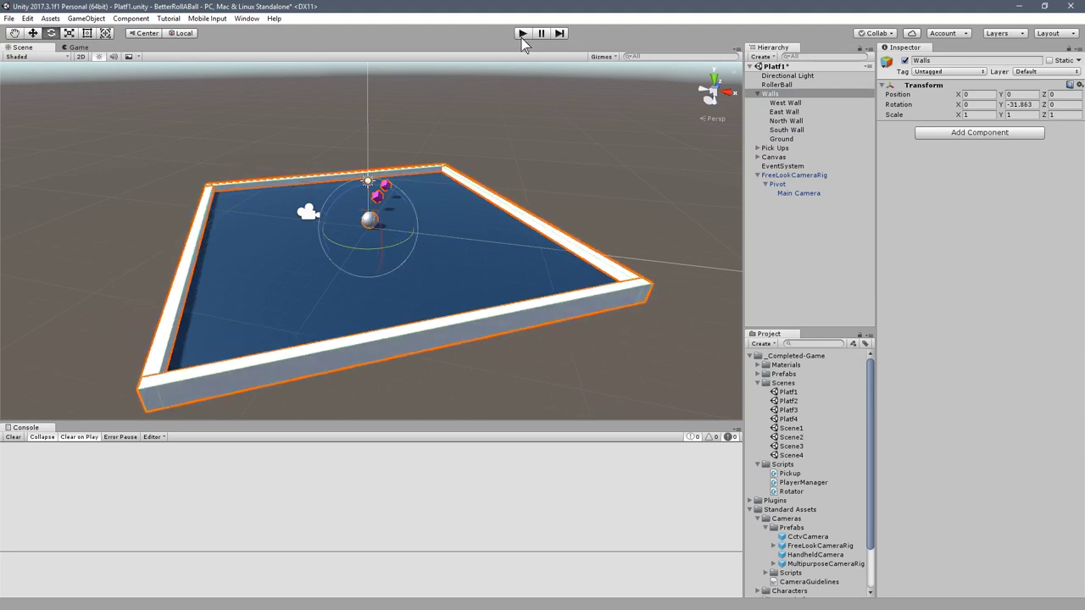
left_click(786, 392)
Step: In Platf2, parent Ground under Walls and scale it to X 0.33708, Y 4.799275, Z 1
double_click(789, 394)
double_click(788, 402)
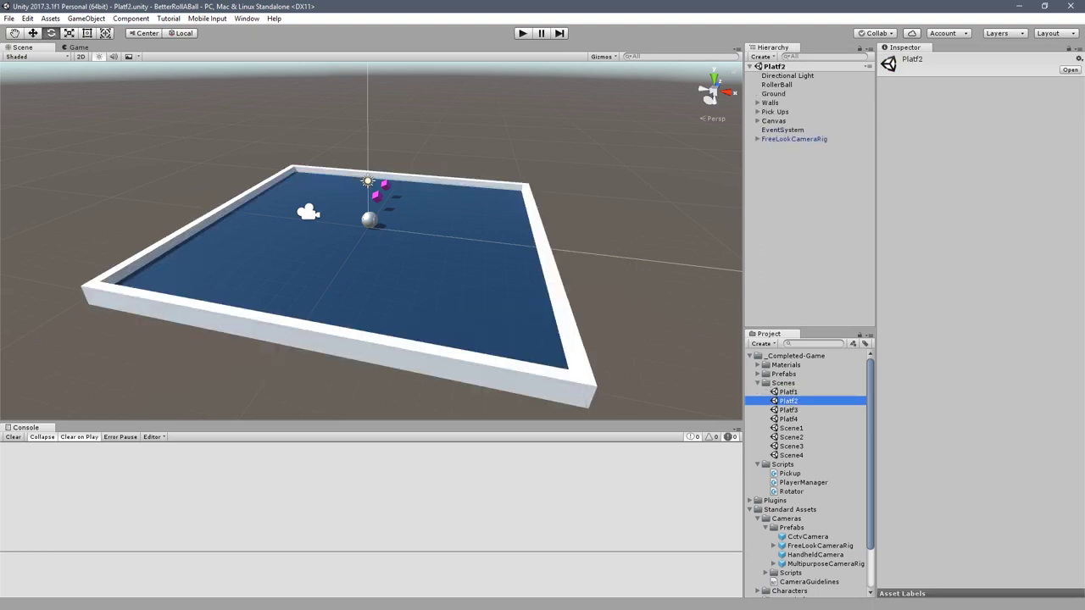
left_click(69, 32)
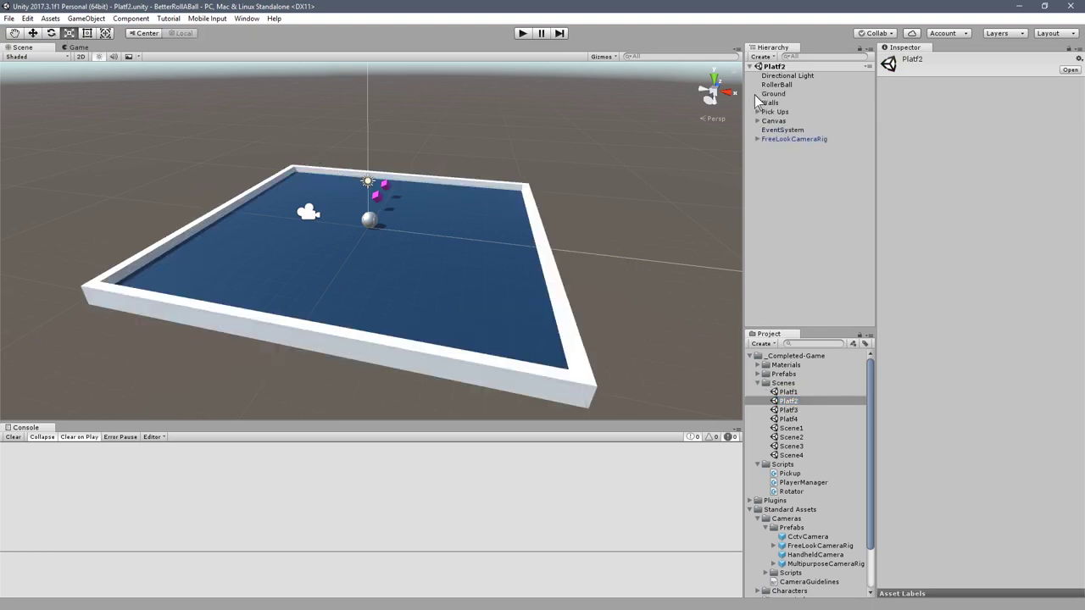
left_click(784, 103)
left_click_drag(783, 93, 781, 103)
left_click(778, 94)
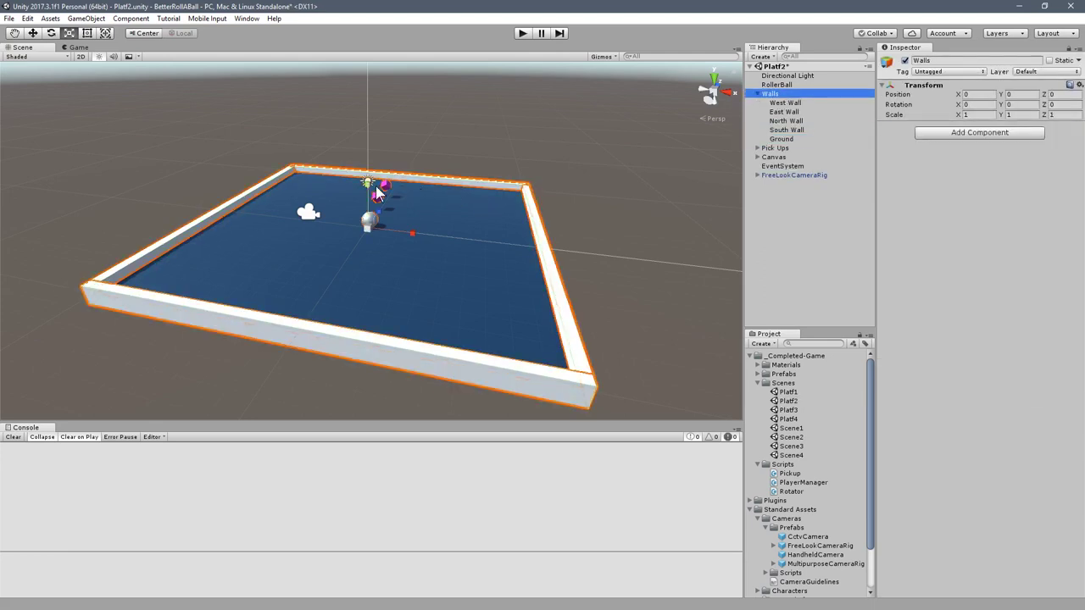
left_click_drag(368, 188, 355, 32)
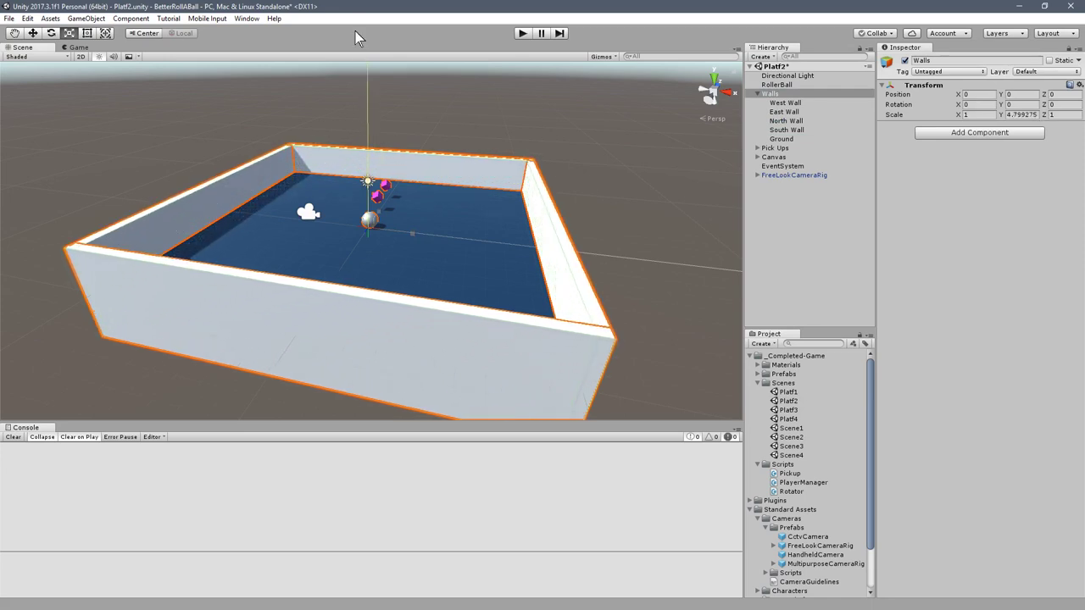
left_click_drag(413, 233, 400, 200)
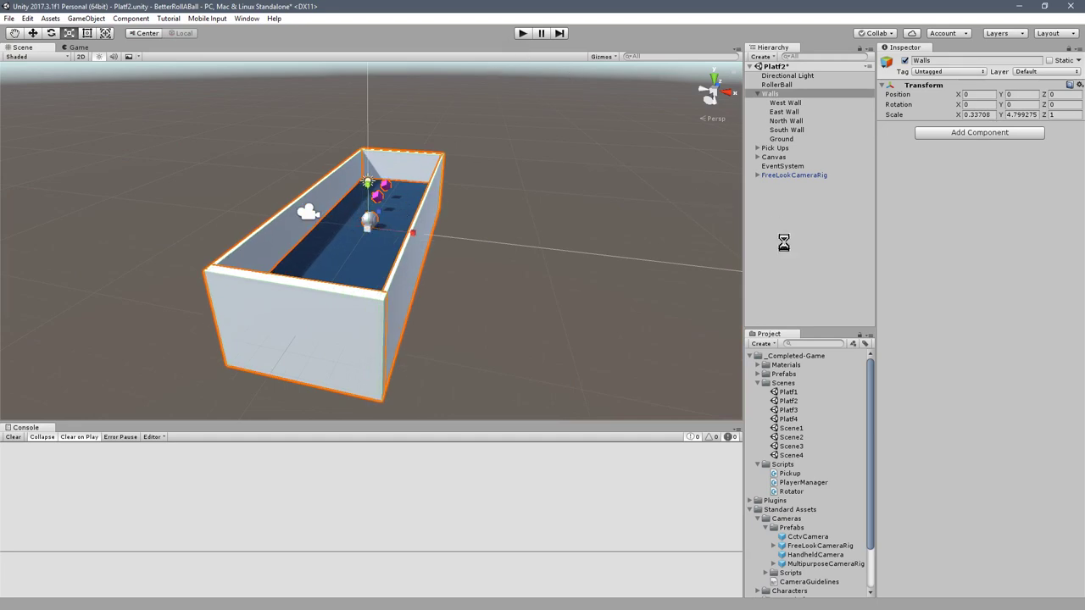
Step: Open Platf3 and move Ground into the Walls group
double_click(786, 411)
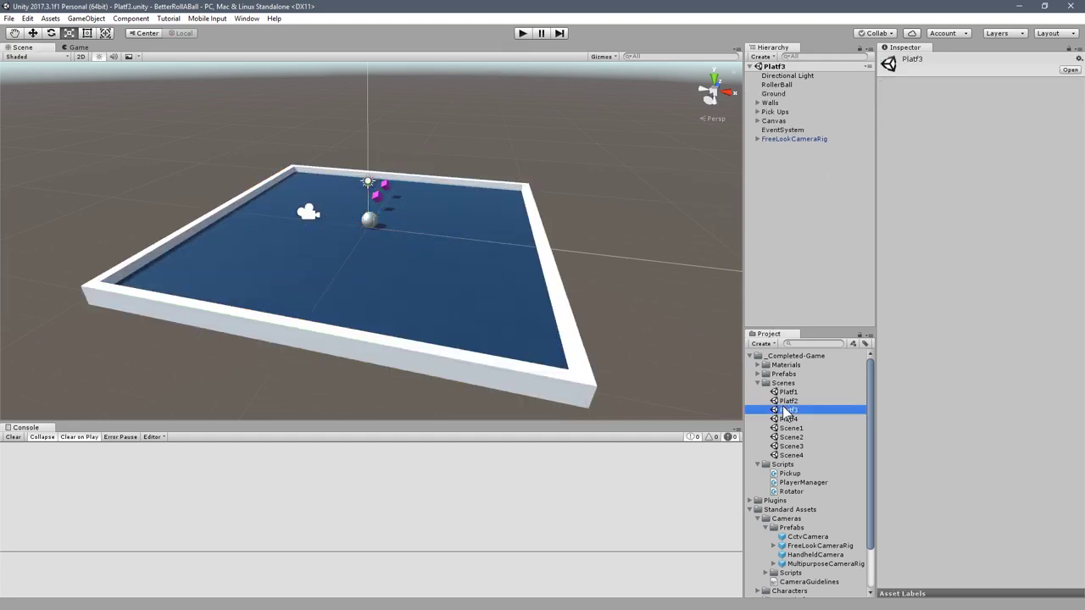
left_click(768, 103)
left_click_drag(773, 94, 774, 104)
left_click(774, 93)
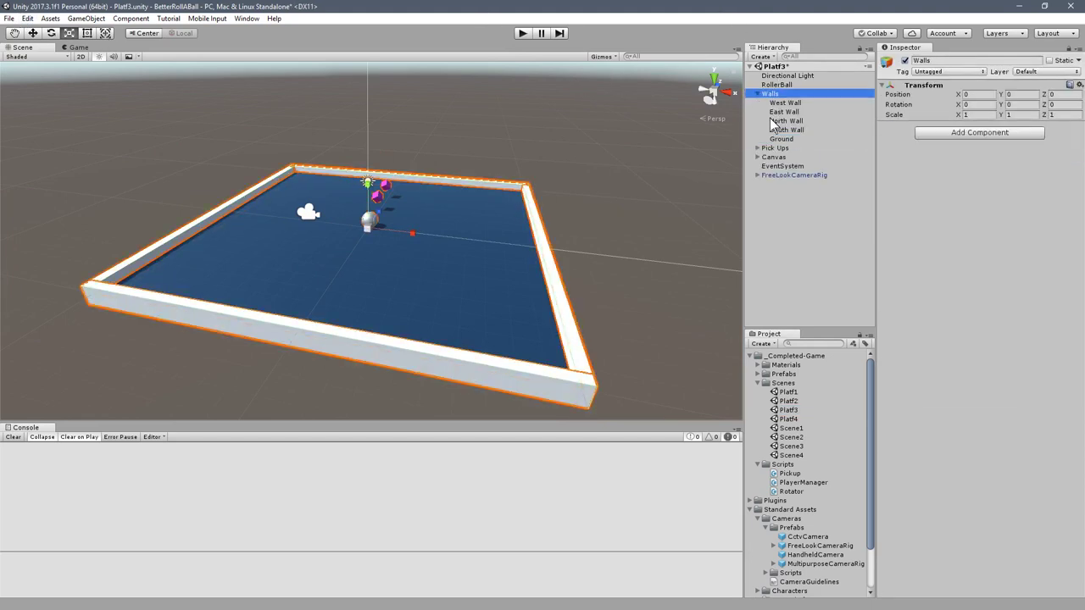
Step: Duplicate two pickups and slide them right, delete BetterPickUp (2) and (3), and save Platf3
left_click(758, 148)
left_click(785, 157)
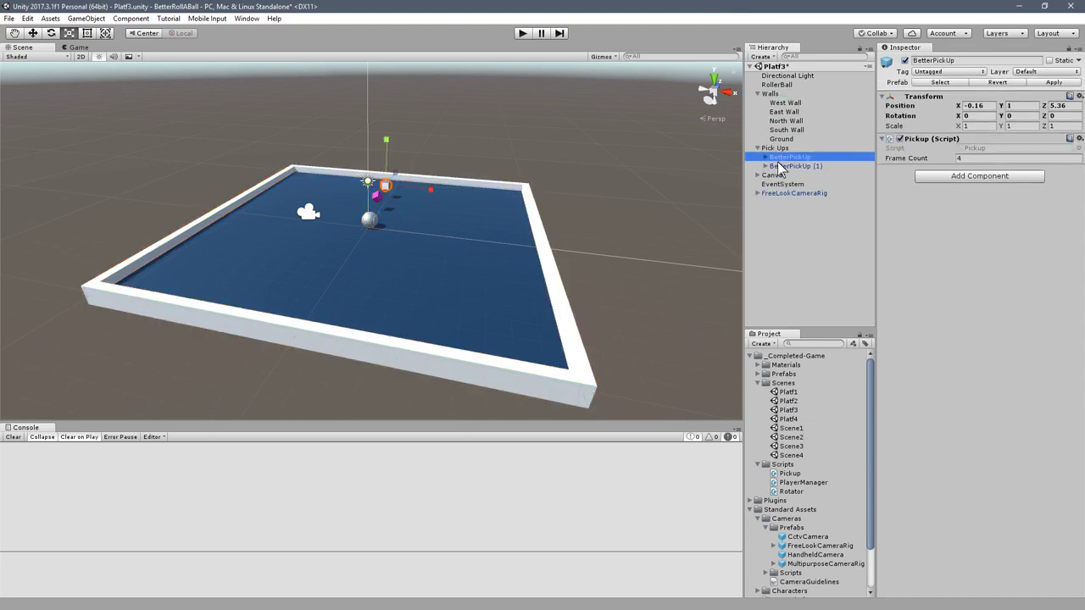
left_click(780, 166, "shift")
key("ctrl+d")
key("ctrl+d")
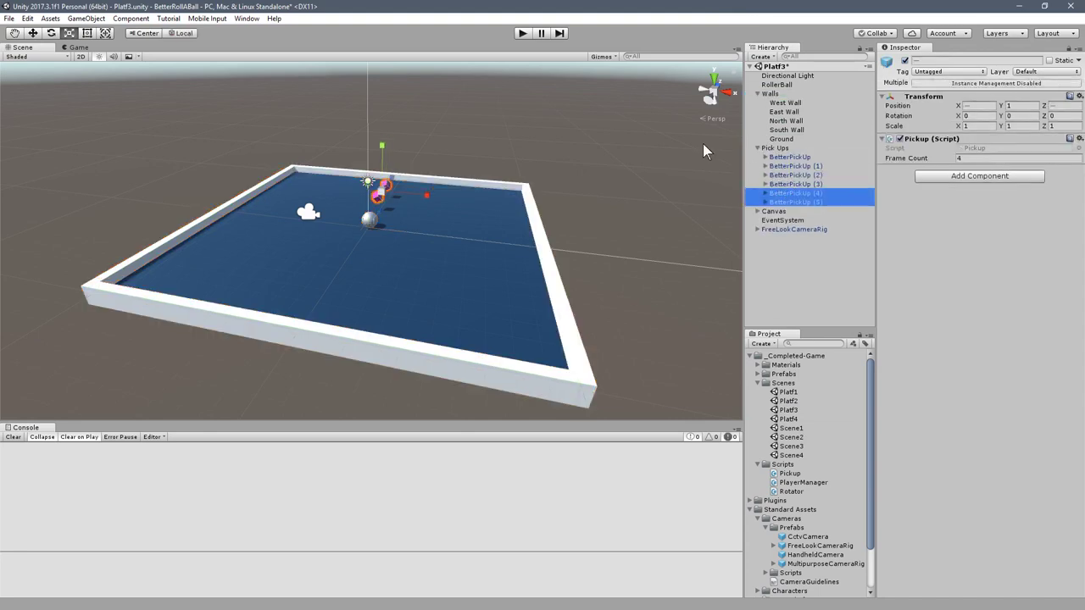
left_click(32, 32)
left_click_drag(427, 198, 451, 204)
left_click(789, 175)
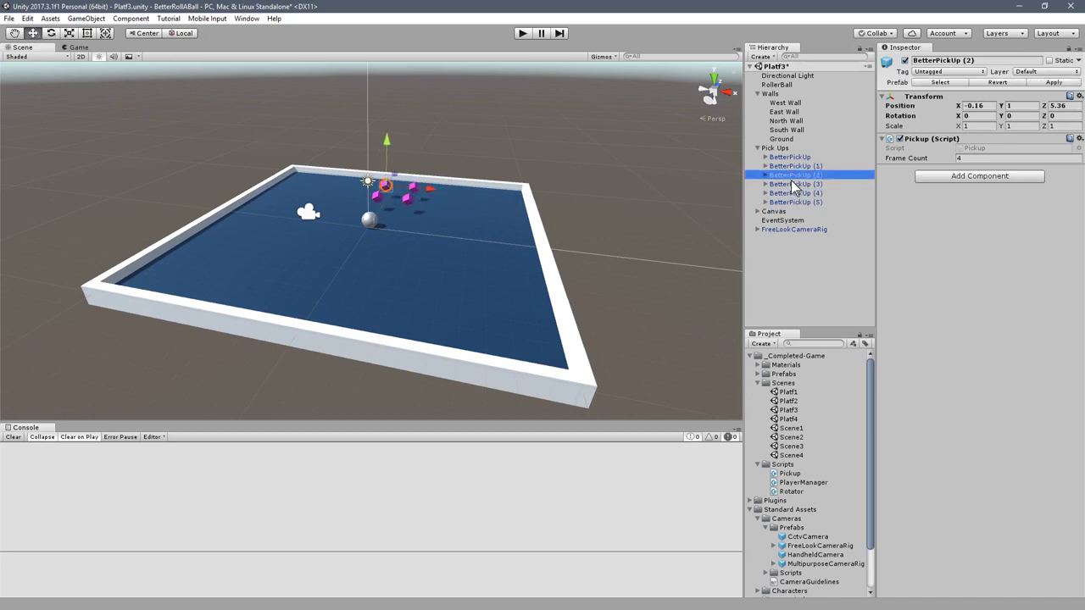
left_click(797, 184, "shift")
key("Delete")
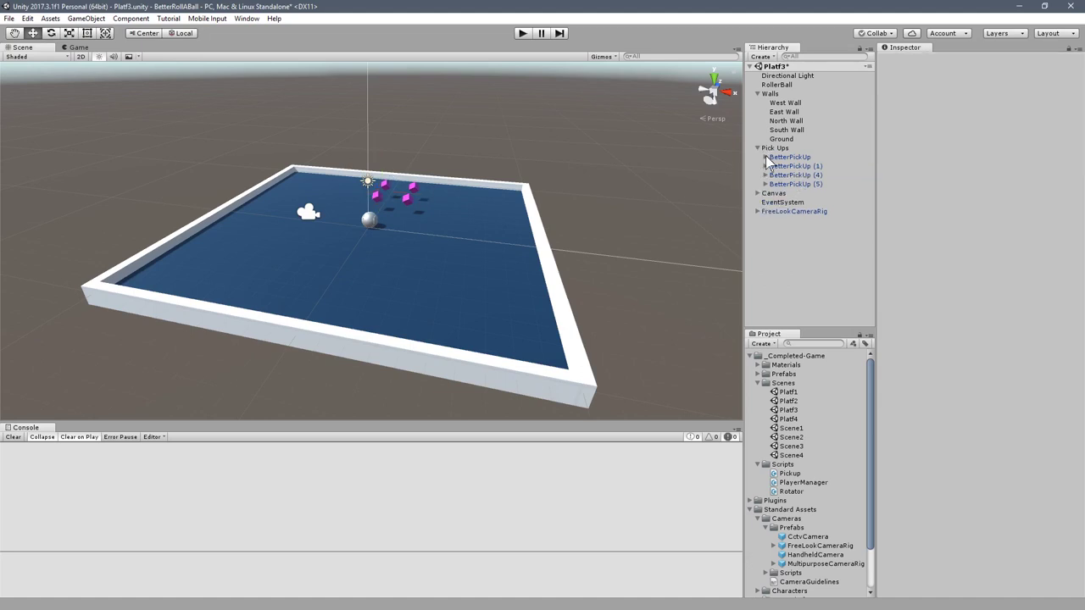
left_click(786, 419)
key("ctrl+s")
Step: Open Platf4 and enlarge both BetterPickUps uniformly to about 1.72 scale
double_click(785, 421)
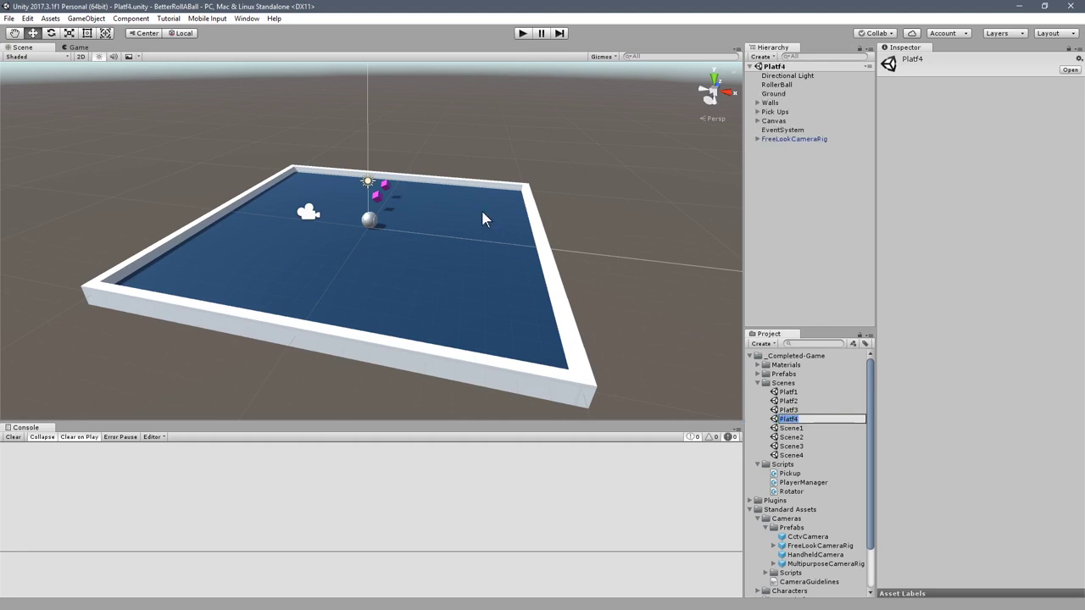
left_click(827, 411)
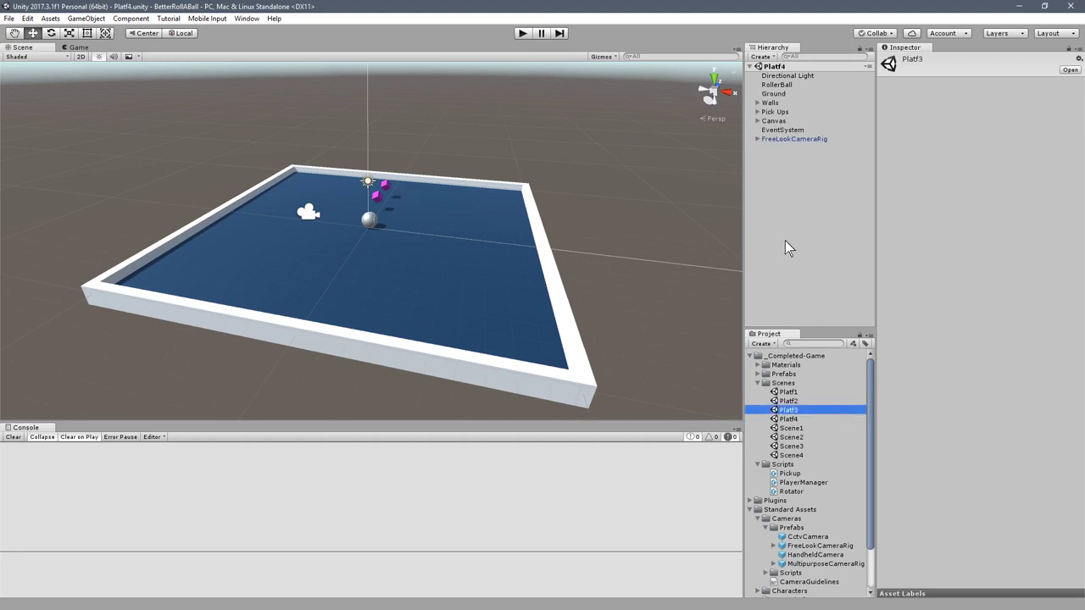
left_click(387, 185)
left_click(757, 111)
left_click(787, 120)
left_click(790, 130, "shift")
key("r")
left_click_drag(462, 139, 485, 145)
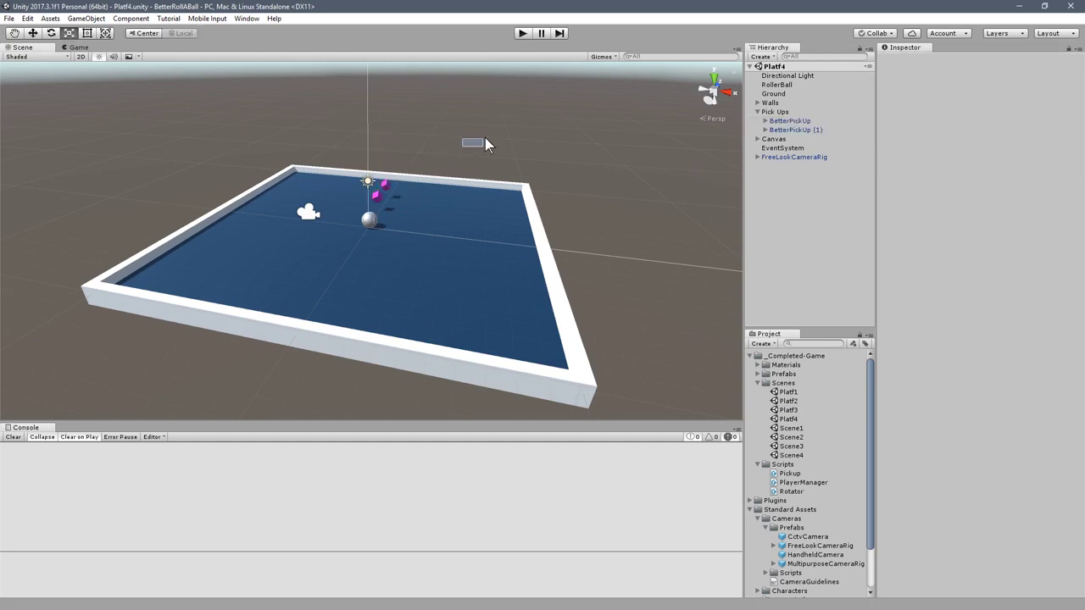
left_click(811, 128, "shift")
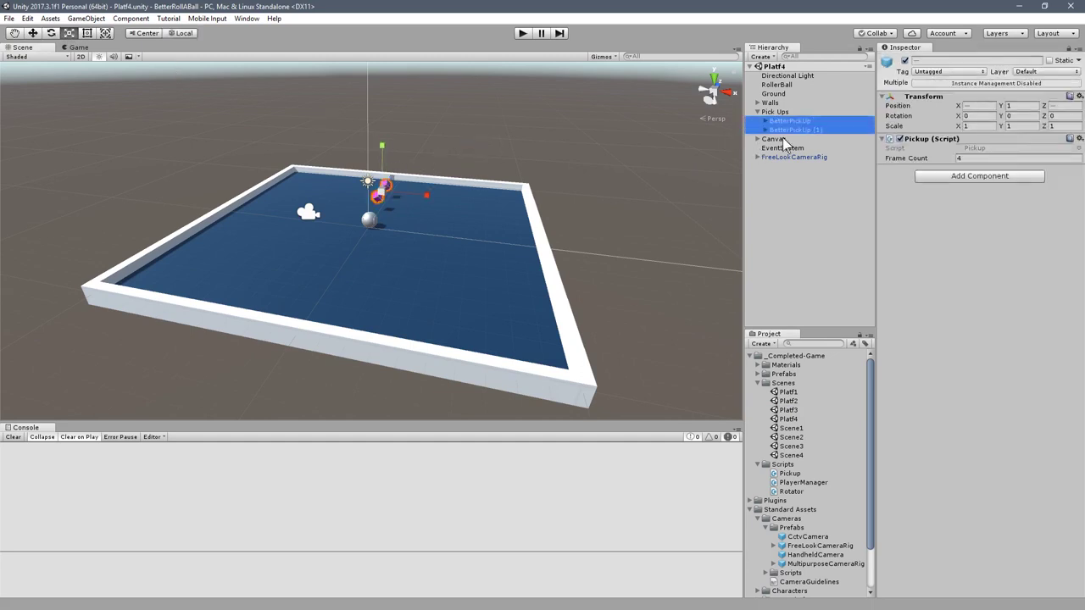
left_click_drag(387, 195, 491, 178)
Step: Shift the pickups to the right, then reopen Platf1 and start playing it
left_click(34, 33)
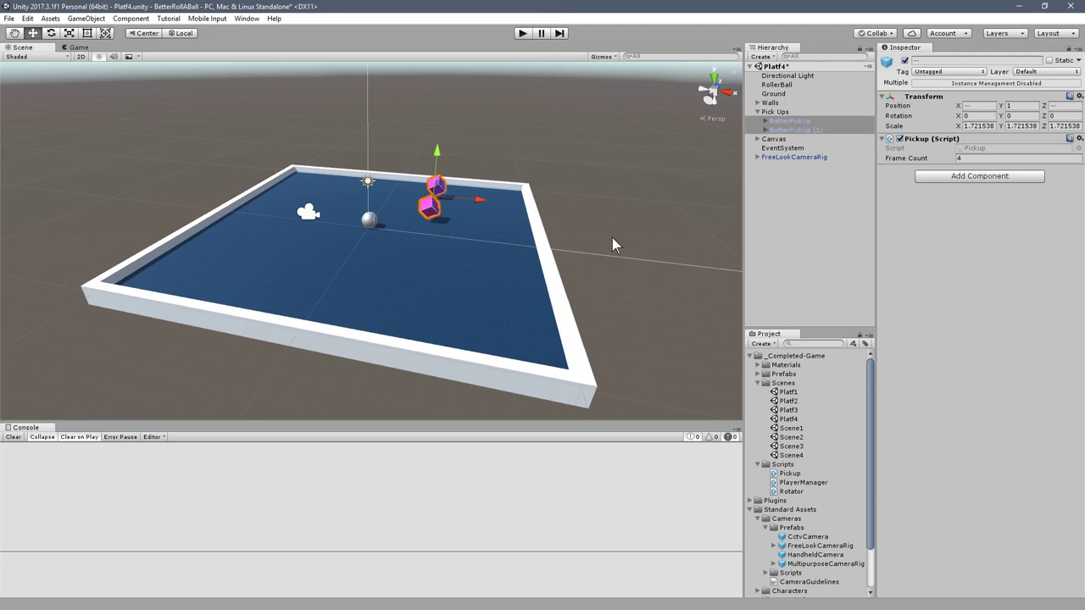
double_click(787, 393)
left_click(522, 33)
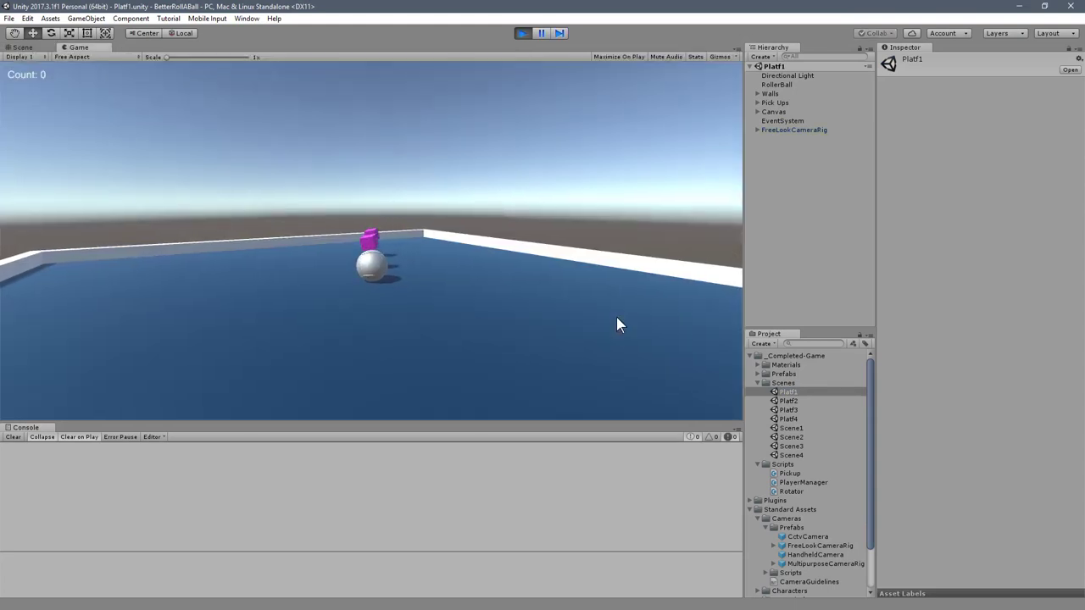
Step: Roll the ball into the pickup until Scene2 loads, then stop Play mode
key("Up")
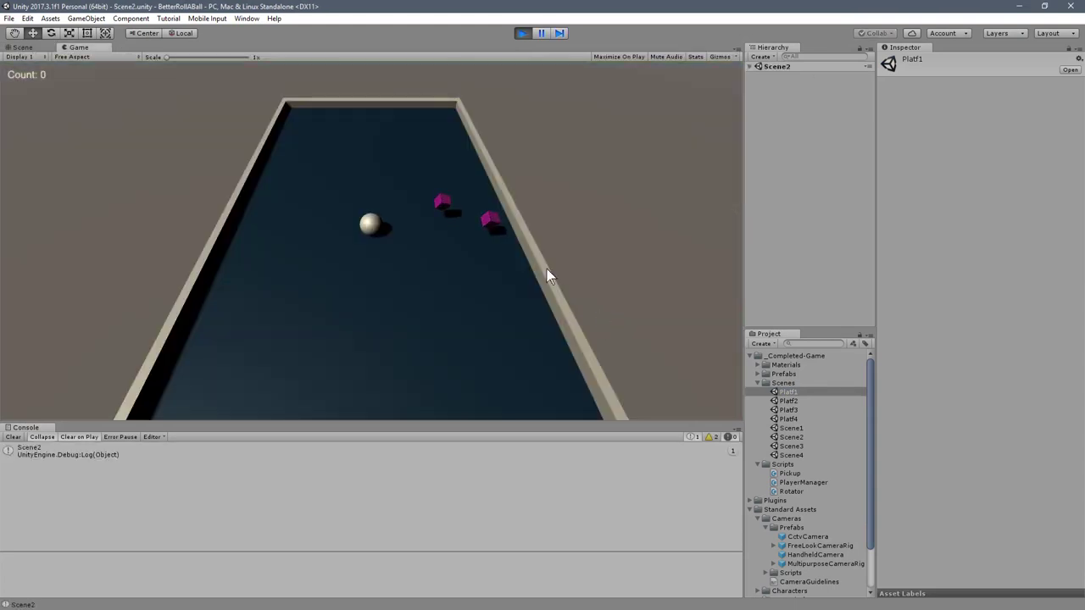
left_click(520, 32)
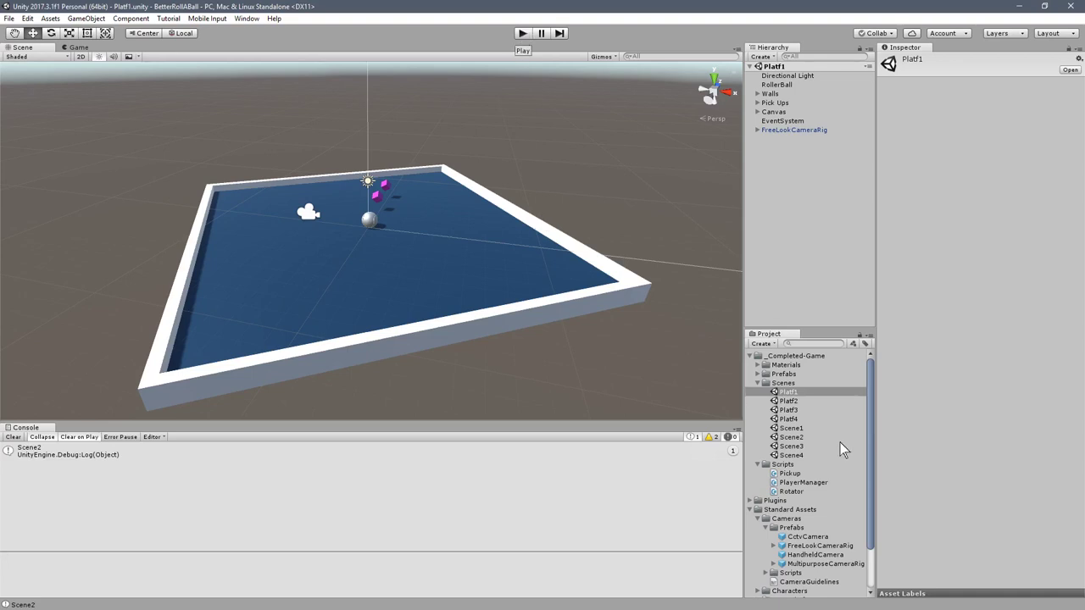
Step: Replace Scene1–Scene4 in the build list with the Platf1–Platf4 scenes
left_click(788, 419, "shift")
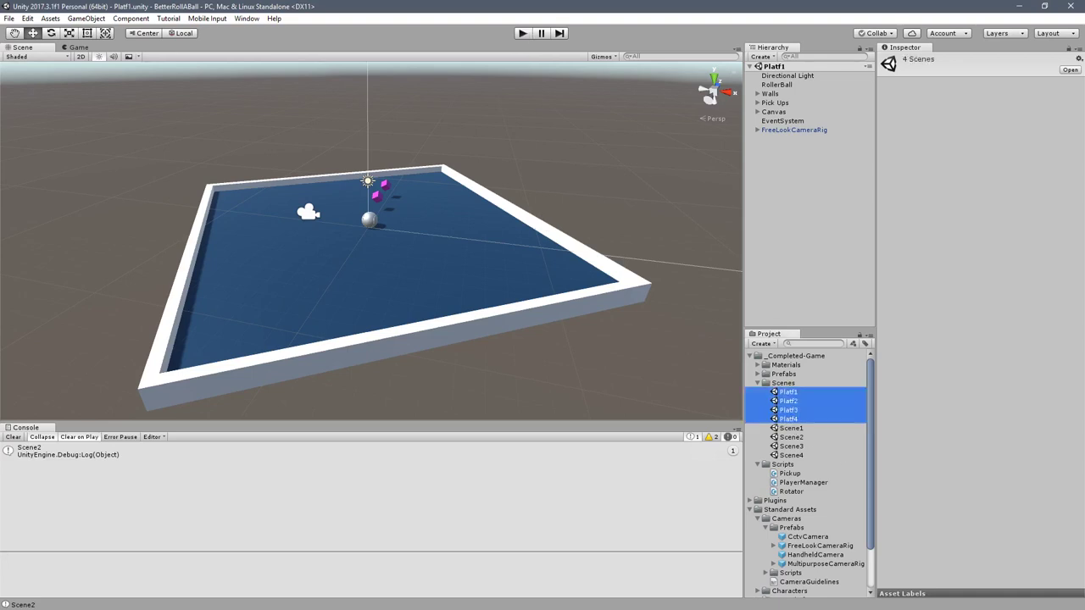
left_click(9, 18)
left_click(45, 132)
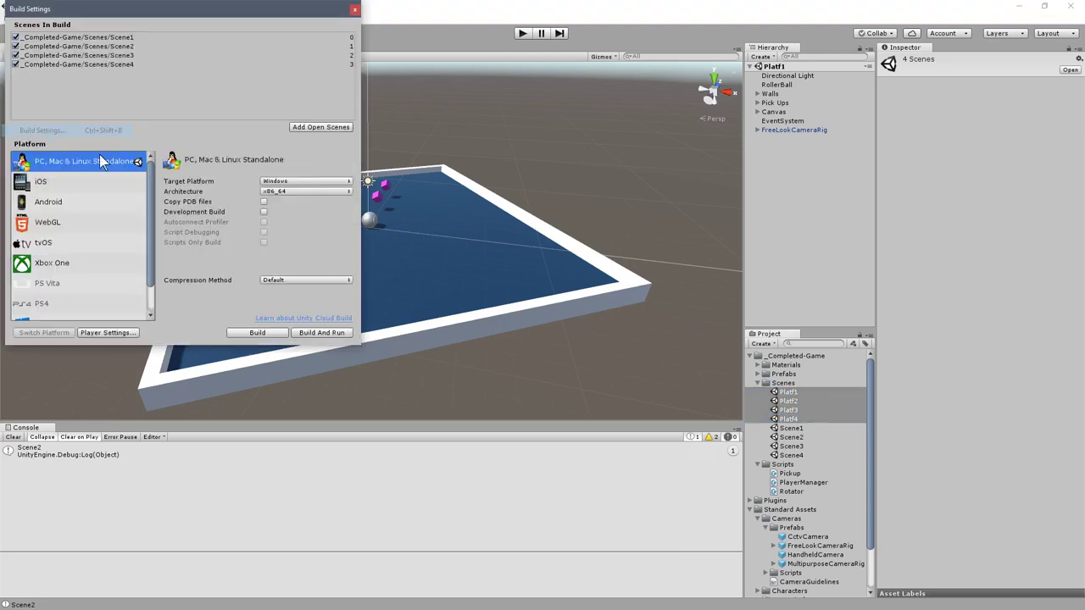
left_click(72, 38)
left_click(68, 64, "shift")
key("Delete")
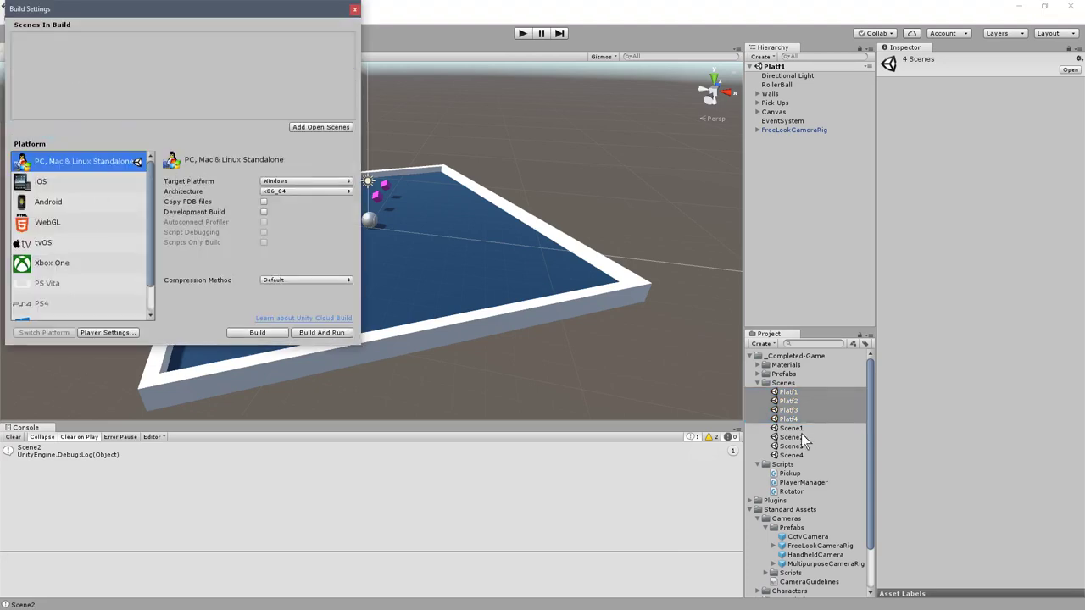
left_click_drag(801, 433, 174, 93)
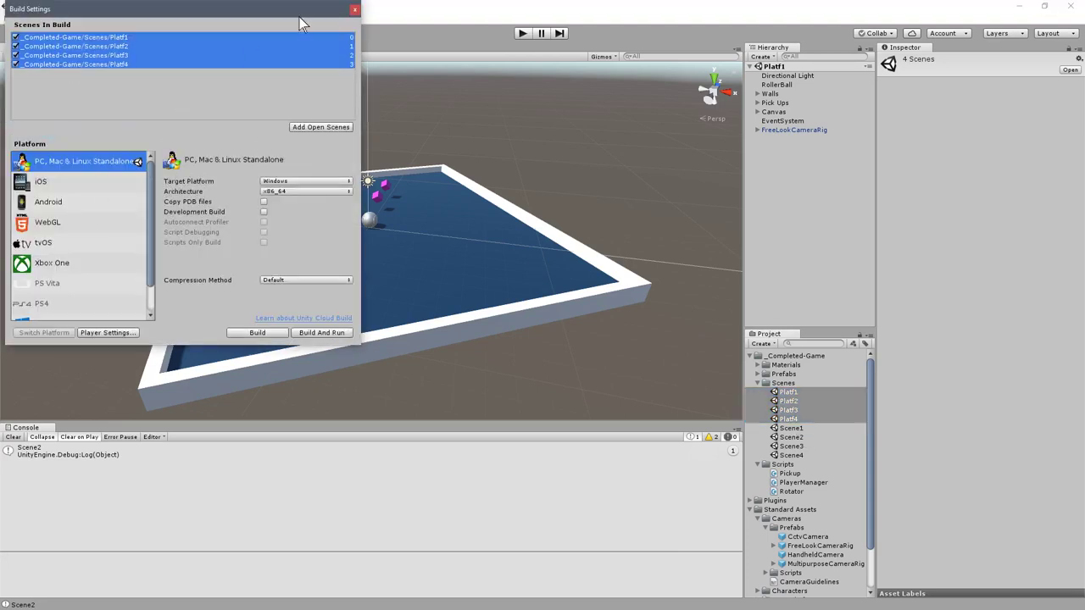
Step: Play-test Platf1 to You Win!, hitting the error that Scene2 isn't in the build
left_click(353, 11)
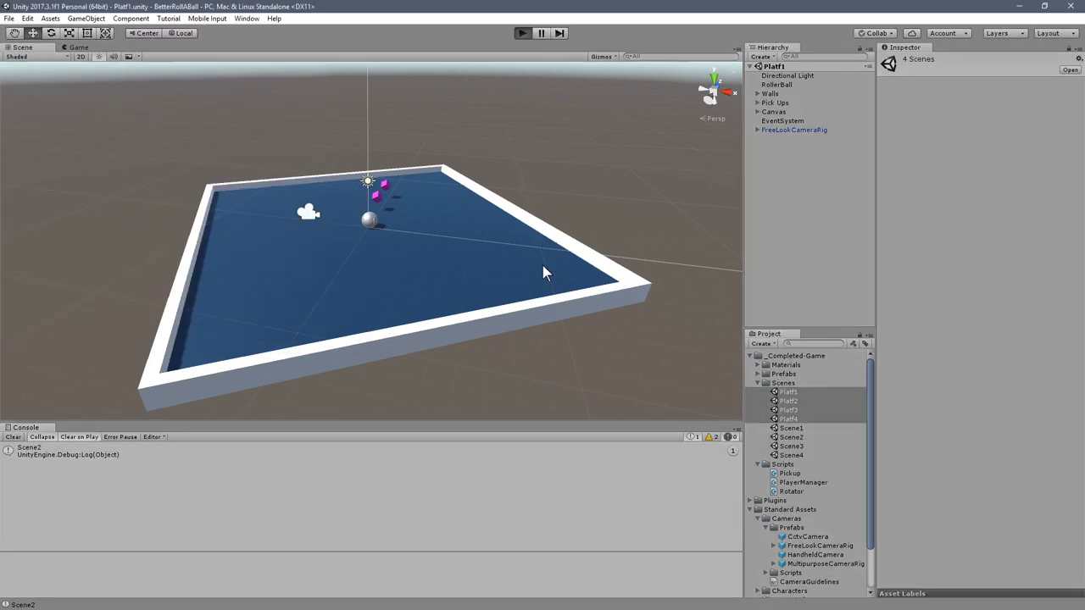
key("ctrl+p")
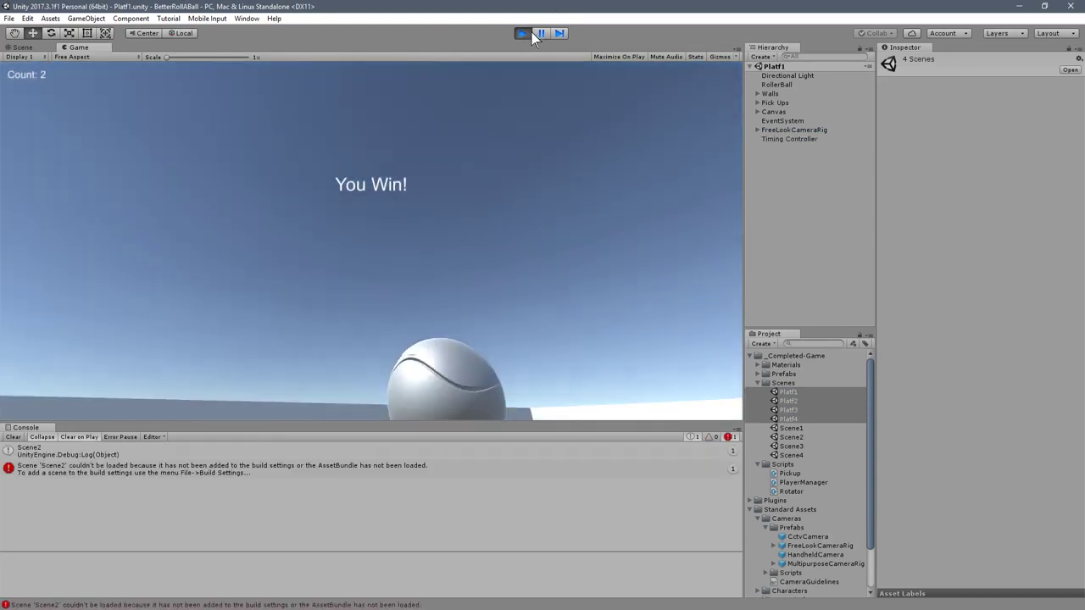
left_click(522, 33)
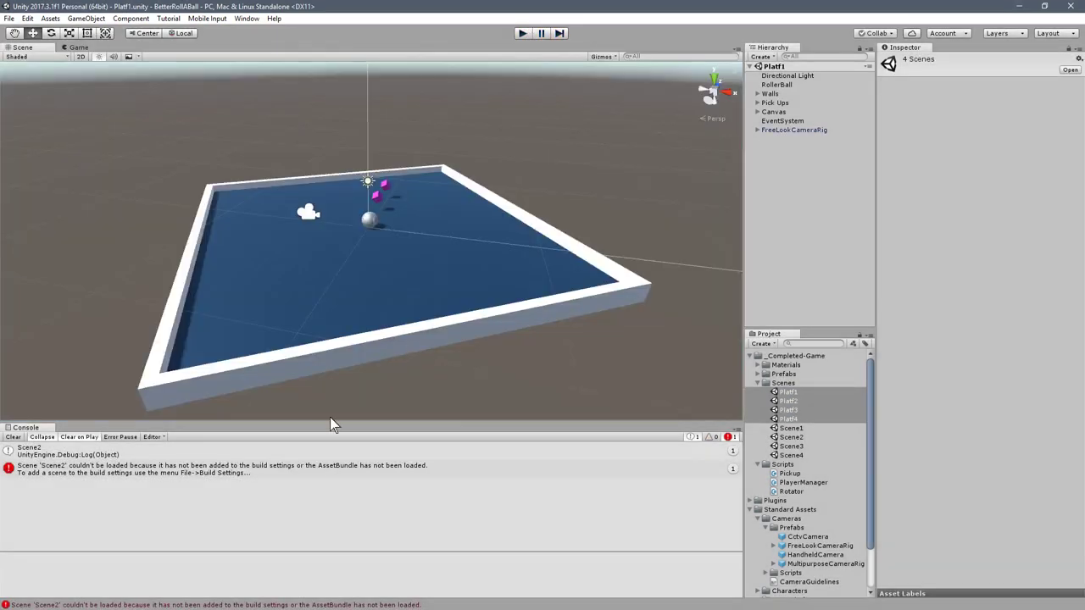
Step: Jump from the Scene2 error to PlayerManager.cs's line setting name to "Scene"
double_click(329, 472)
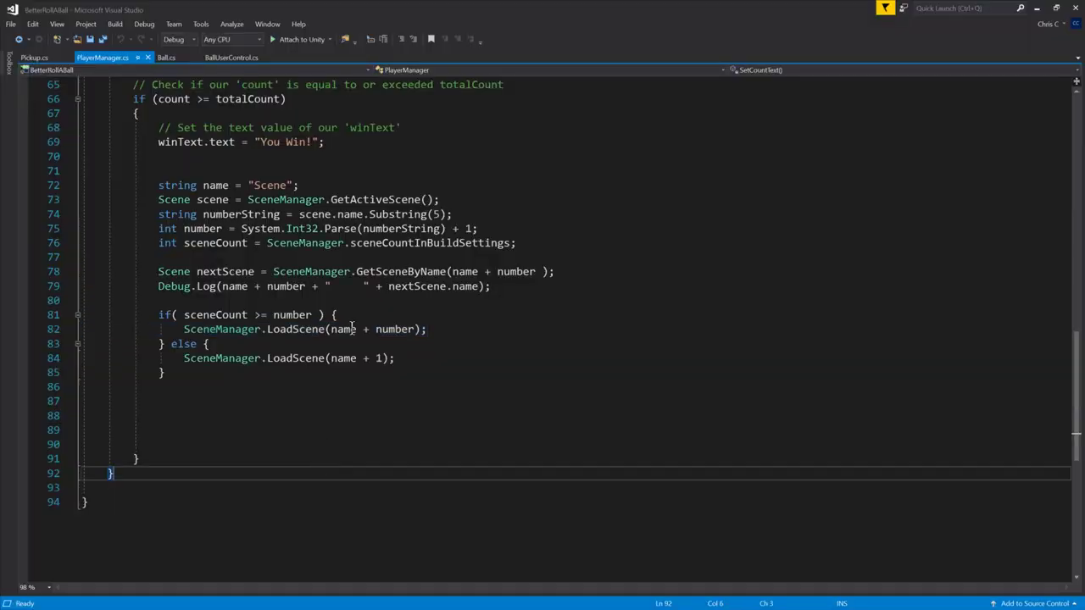
left_click(266, 186)
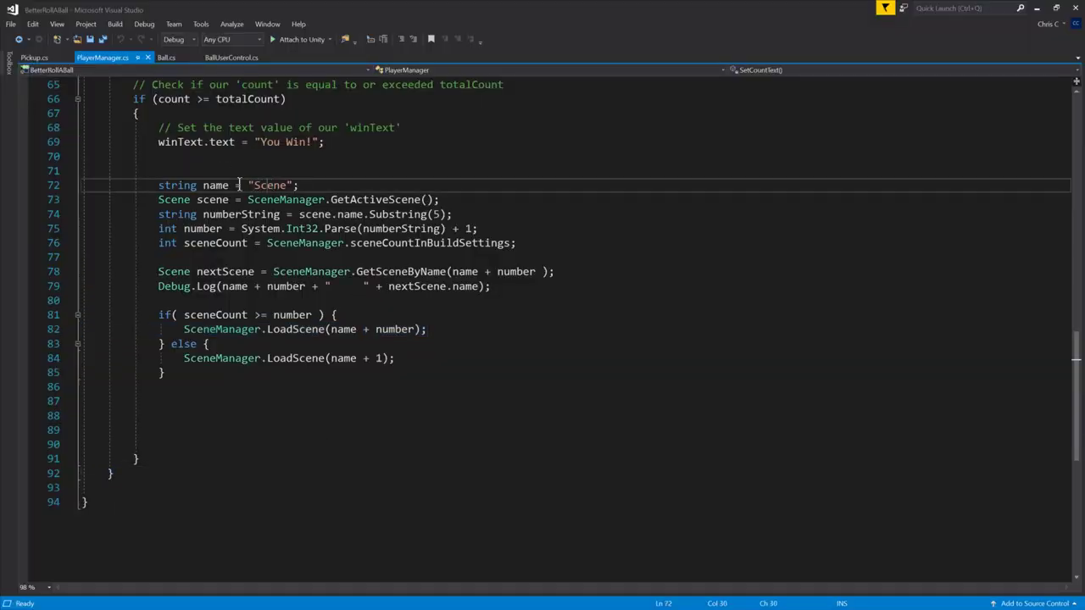
left_click_drag(203, 184, 285, 185)
scroll(298, 199, "up", 7)
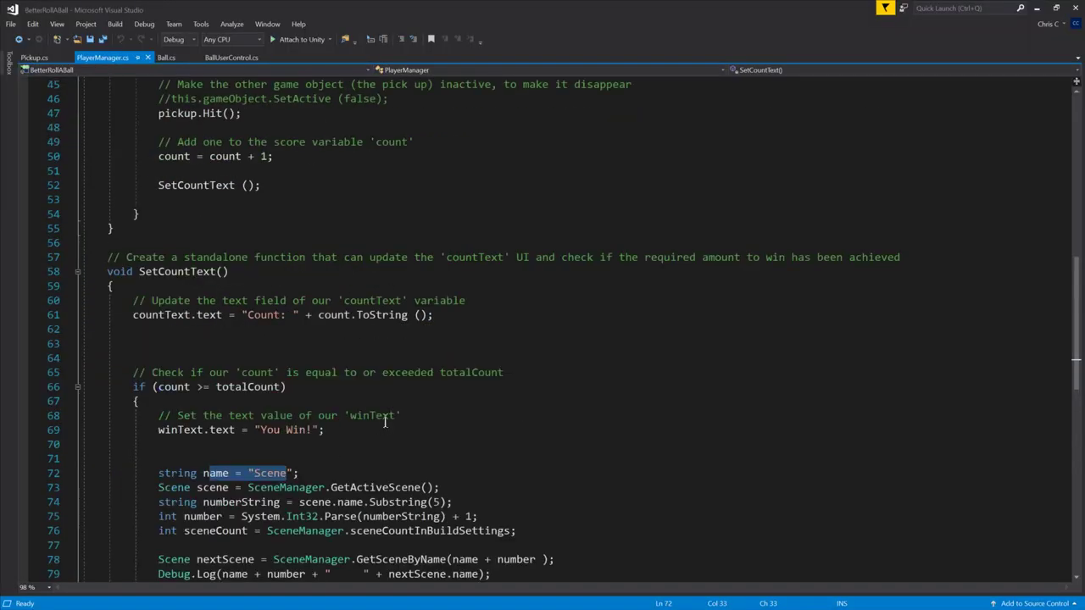
scroll(384, 422, "down", 3)
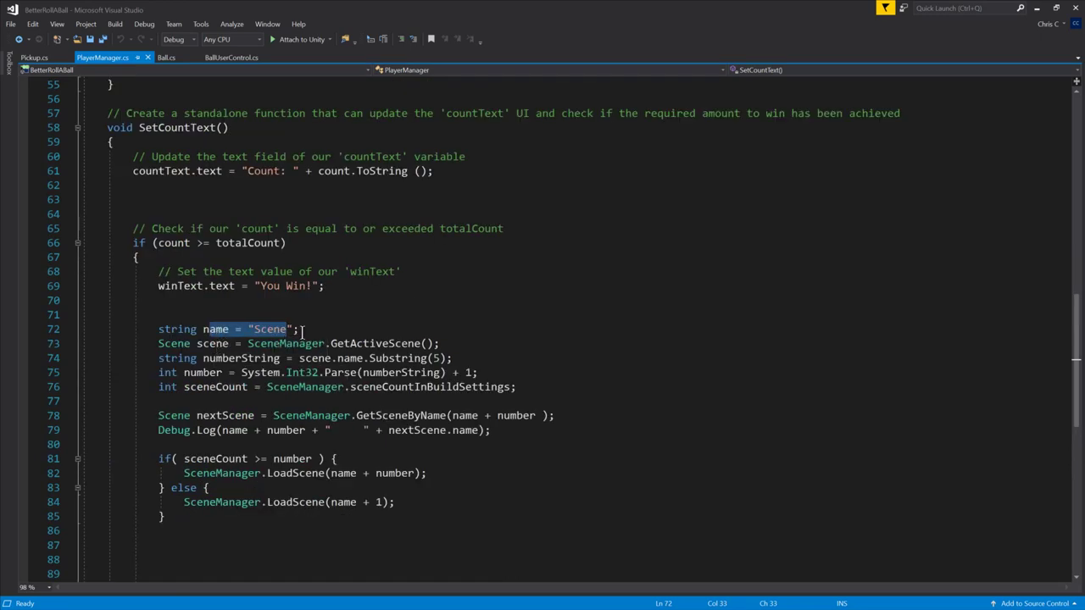
Step: Replace the "Scene" literal with scene.name.Substring(0,5) and move it below GetActiveScene
left_click_drag(299, 358, 441, 352)
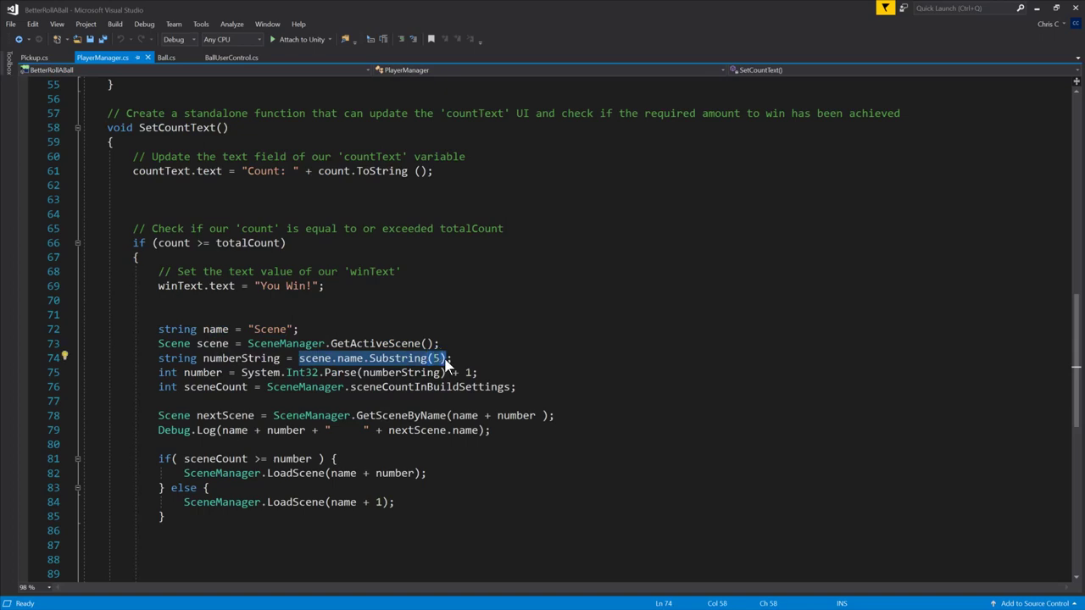
key("ctrl+c")
left_click_drag(247, 329, 293, 328)
key("ctrl+v")
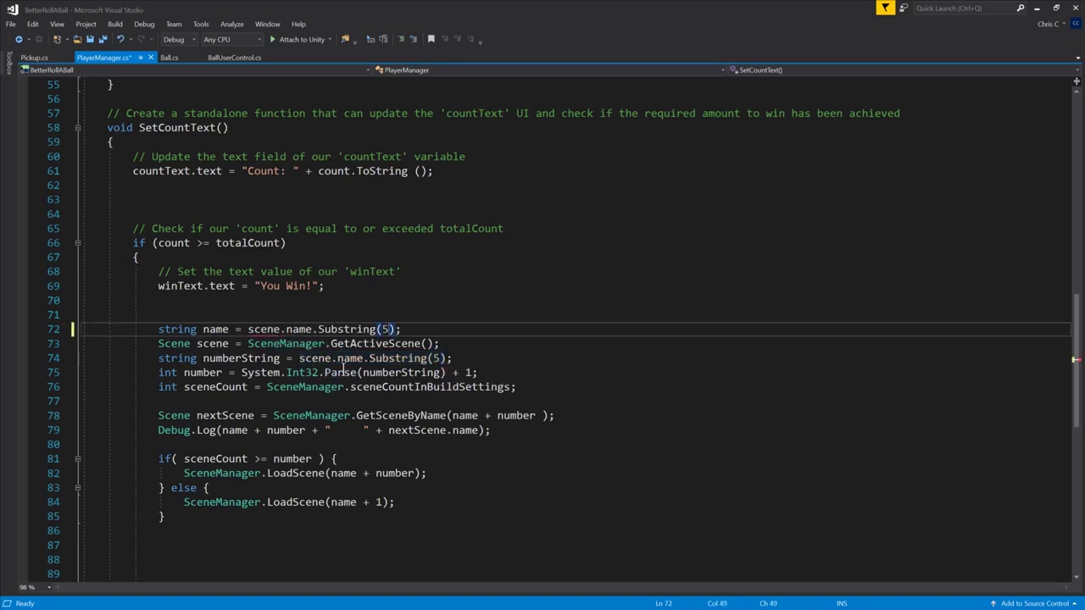
type("0,")
key("alt+Down")
Step: Save PlayerManager.cs and return to Unity
mouse_move(346, 337)
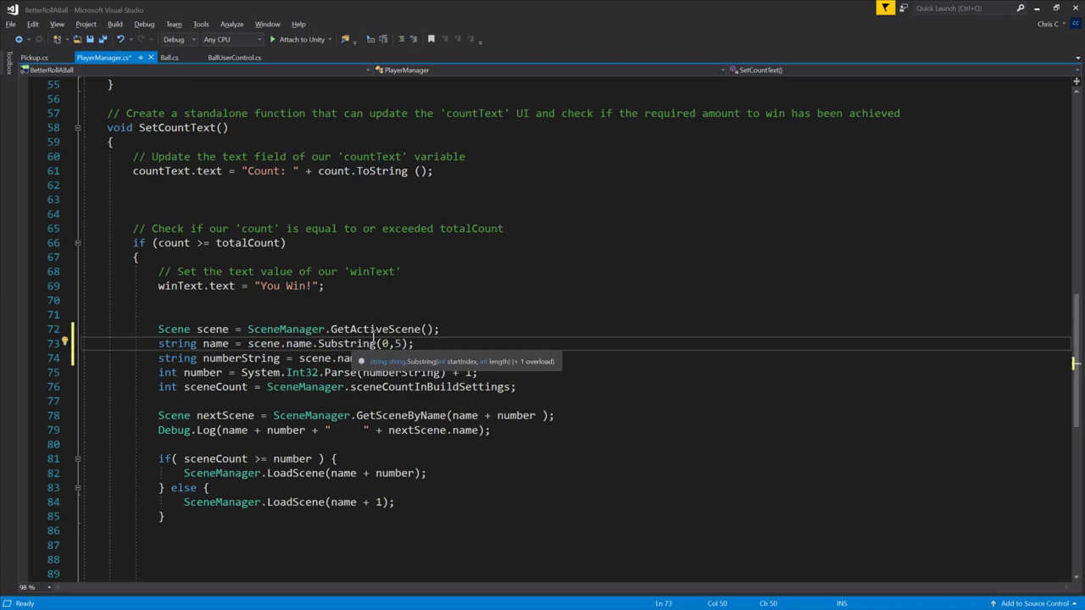
key("ctrl+s")
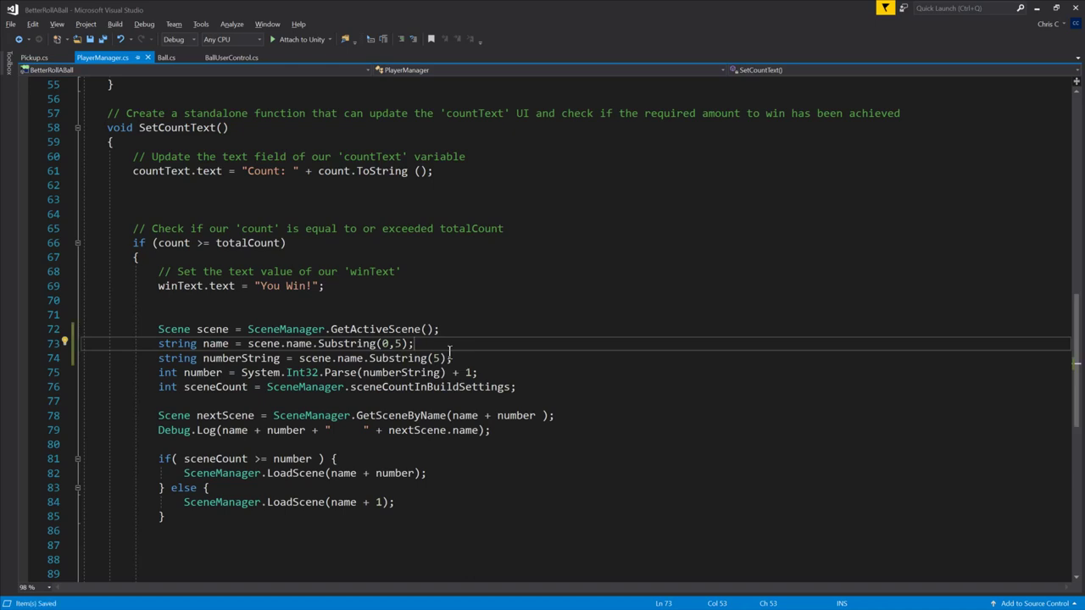
key("alt+Tab")
key("alt+shift+Tab")
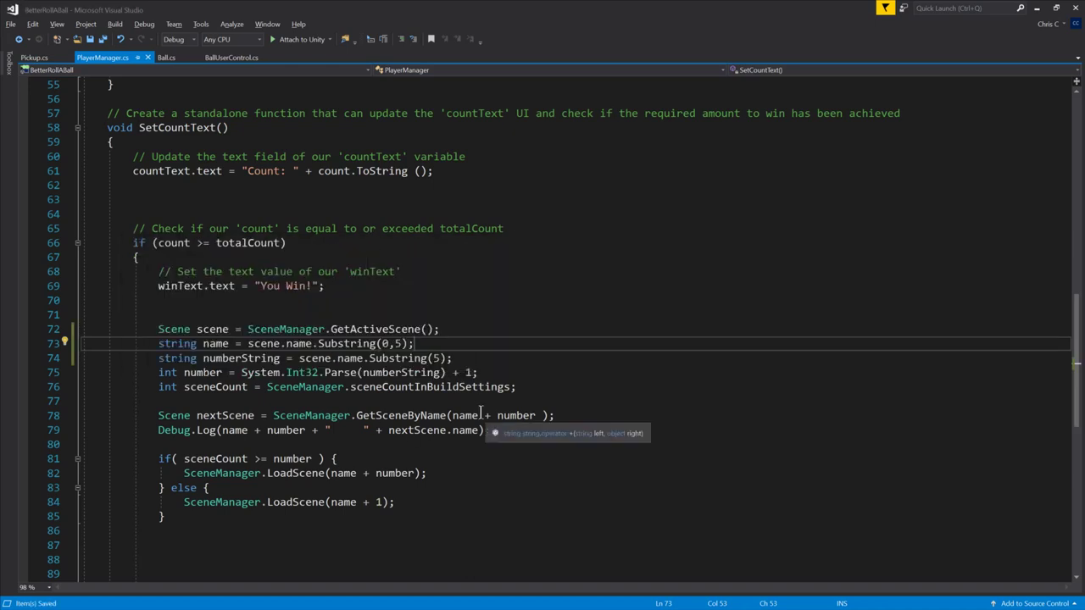
key("alt+Tab")
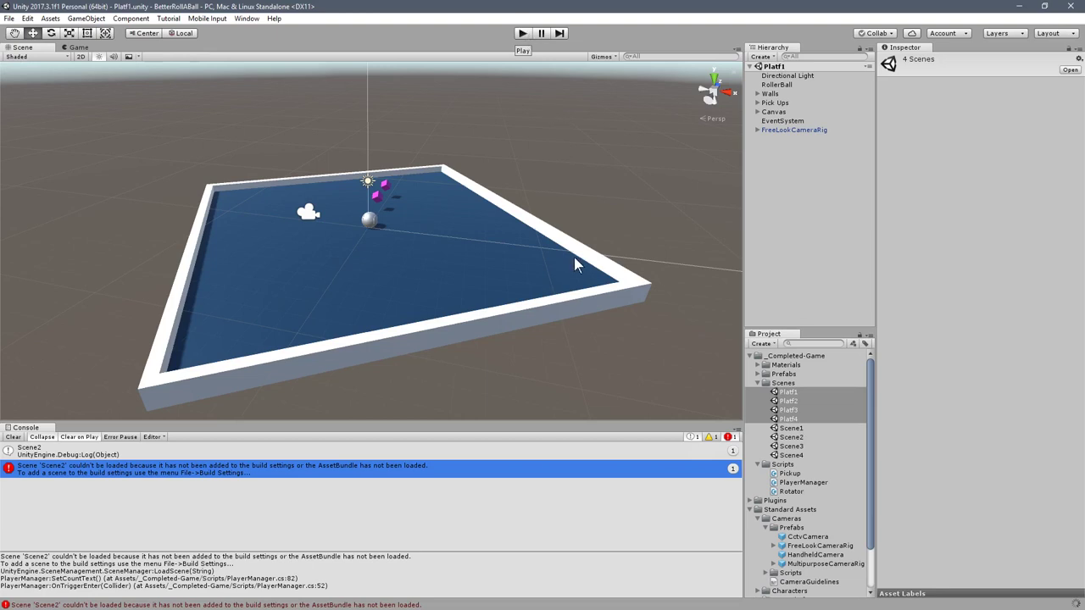
Step: Replay and collect the pickups so the console logs Platf2 through Platf5, then stop
left_click(521, 34)
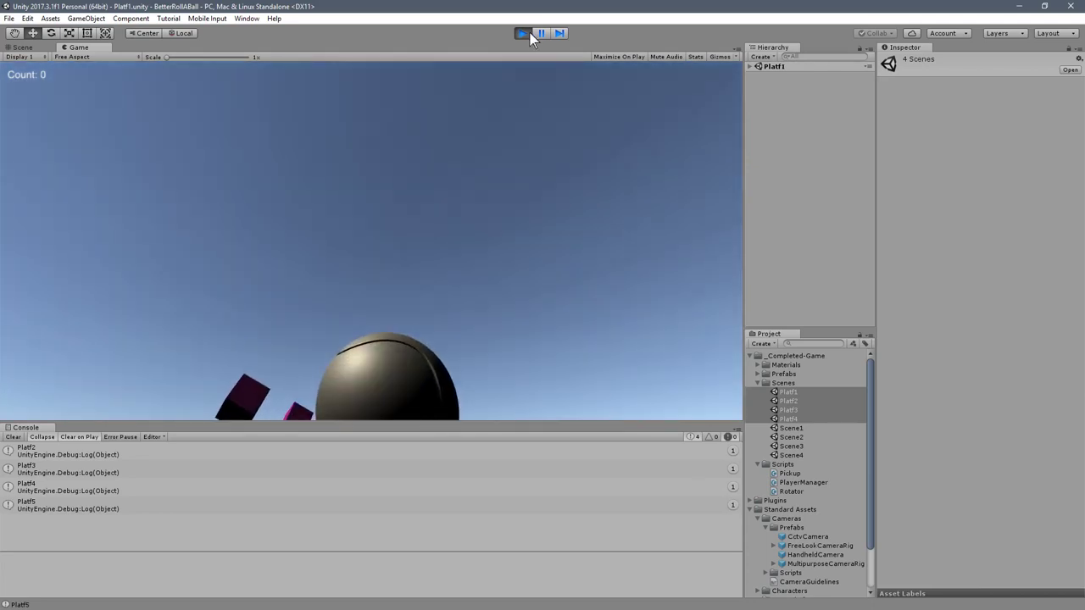
left_click(523, 33)
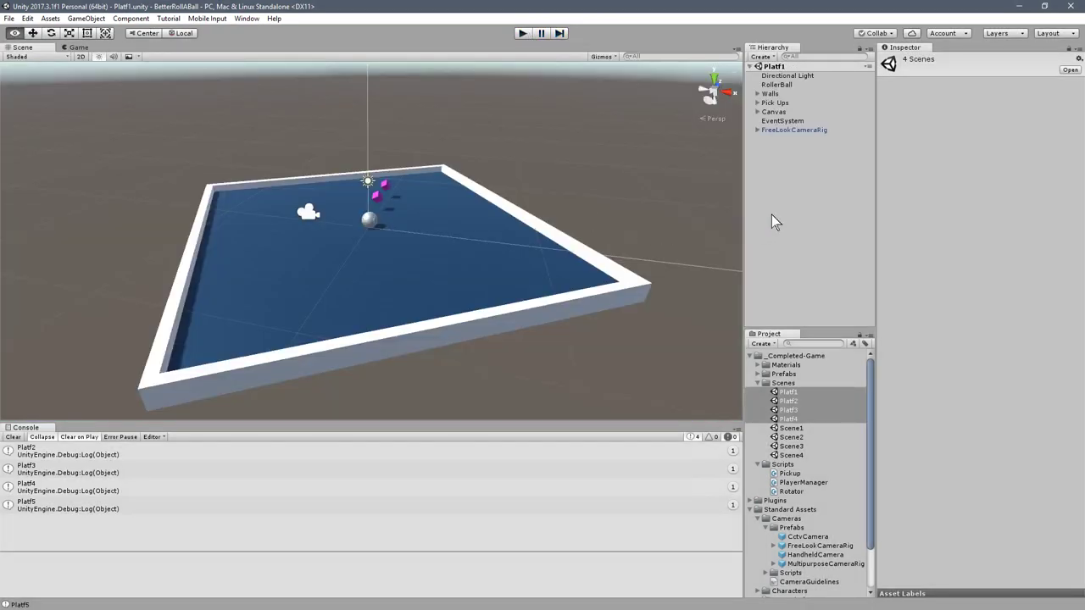
Step: Add blank lines after PlayerManager's Debug.Log, then select Ball.cs's Timing.RunCoroutine(_jumpTimer()) line
key("alt+Tab")
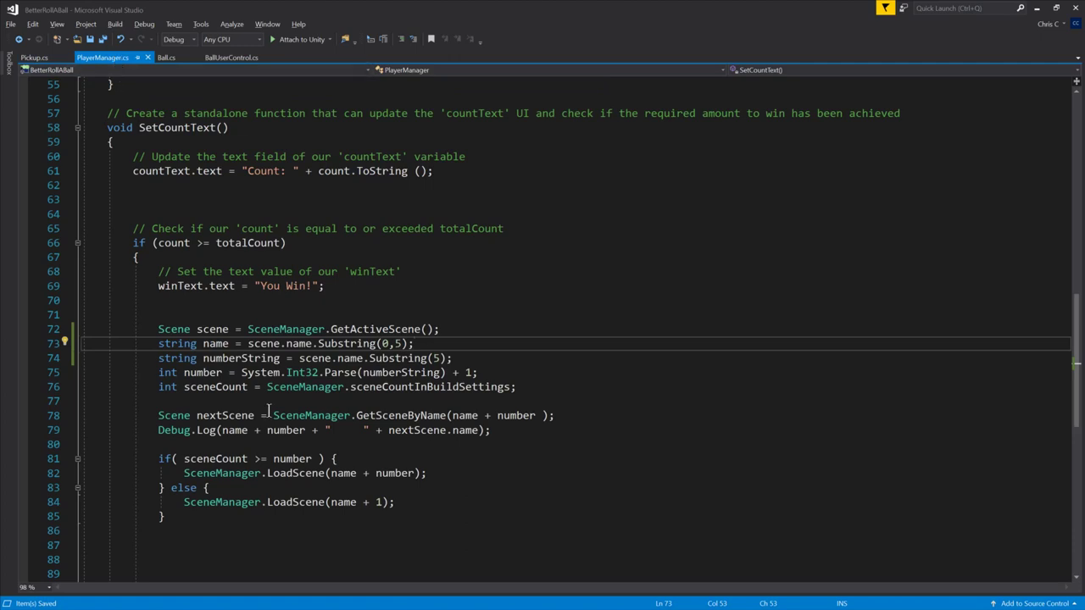
scroll(301, 473, "down", 3)
left_click_drag(241, 357, 393, 358)
left_click_drag(268, 329, 424, 329)
left_click(329, 300)
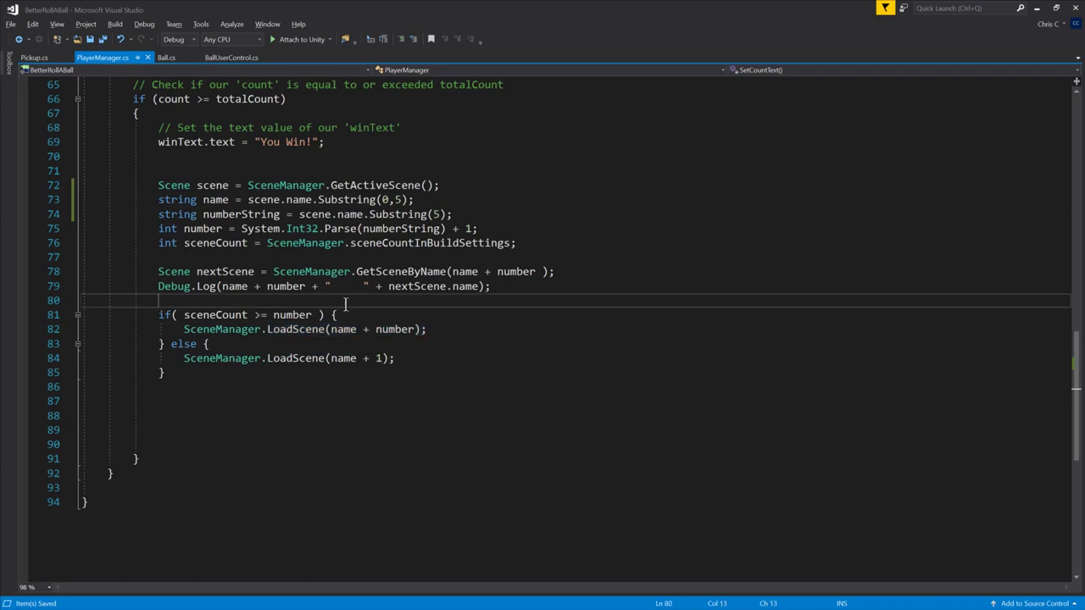
key("Return")
key("Return")
key("Up")
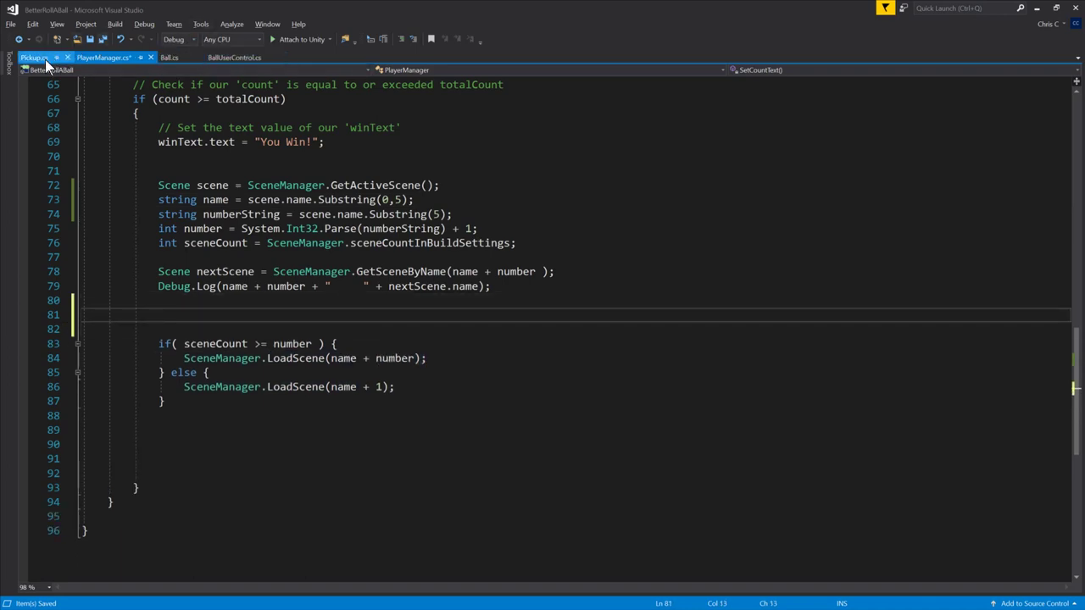
left_click(177, 57)
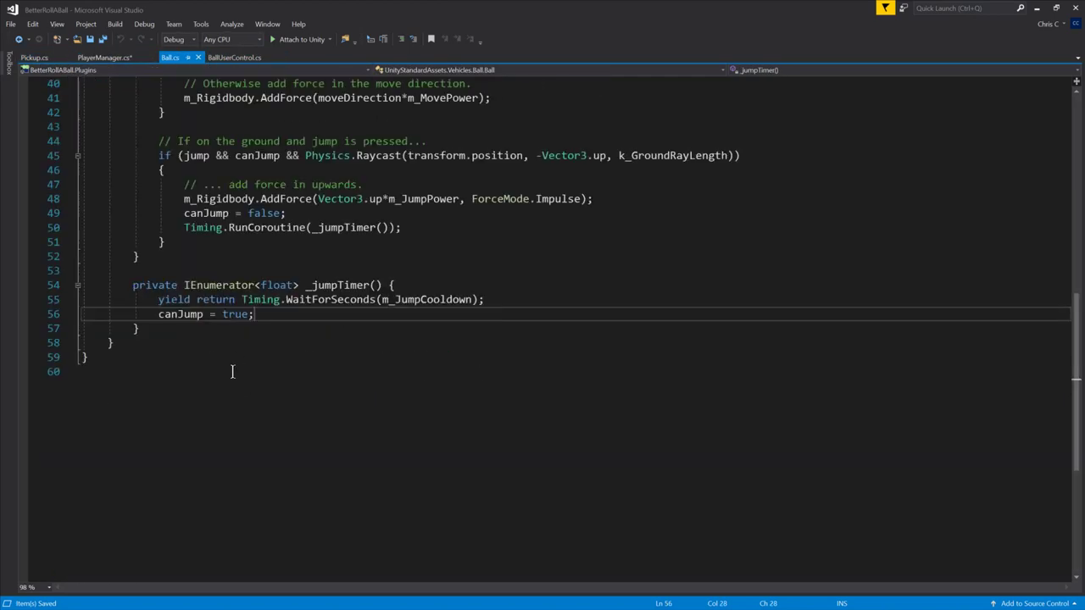
left_click_drag(184, 372, 413, 371)
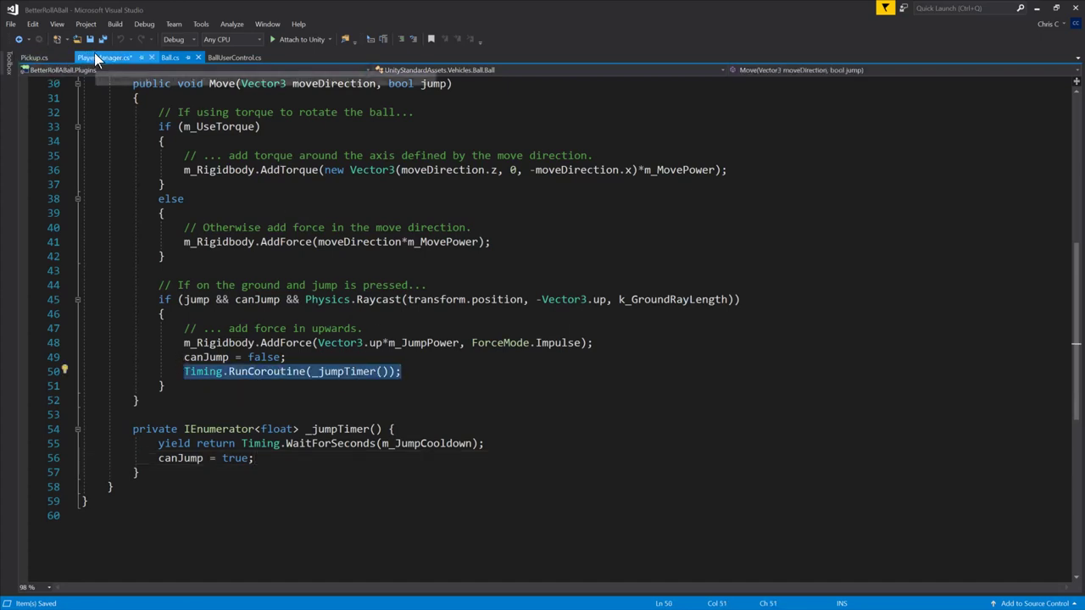
Step: Paste Ball.cs's coroutine call and _jumpTimer method into PlayerManager.cs, removing extra braces
left_click(177, 371)
left_click_drag(177, 371, 187, 472)
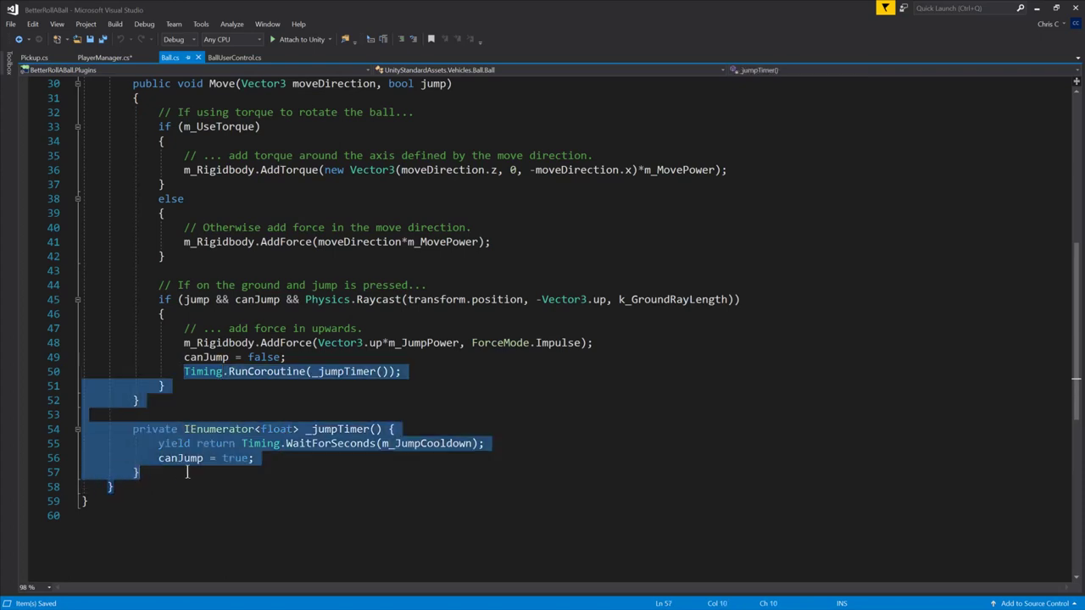
left_click(116, 61)
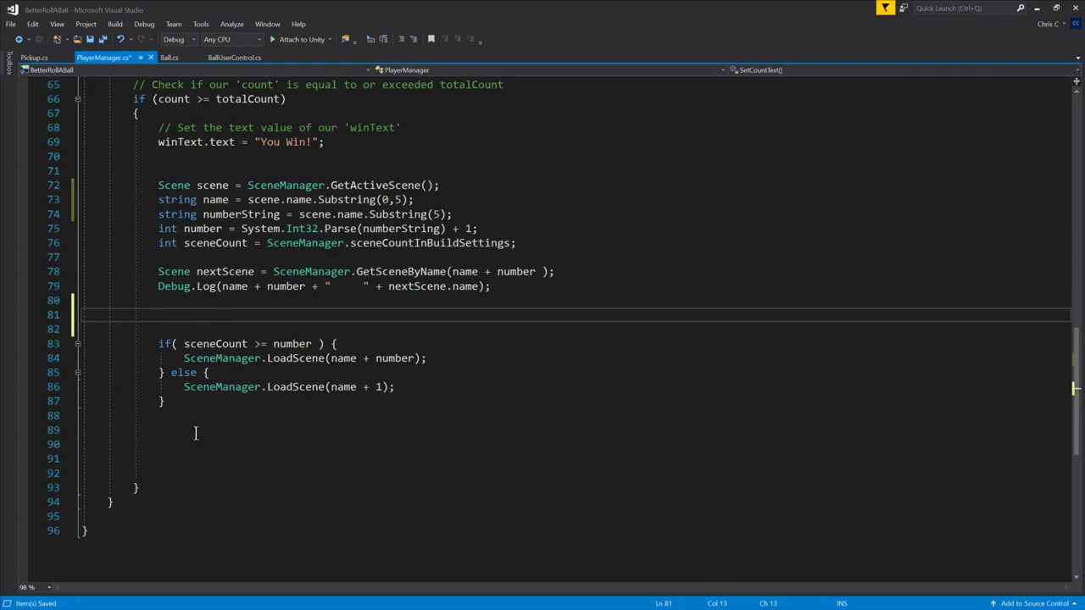
key("ctrl+v")
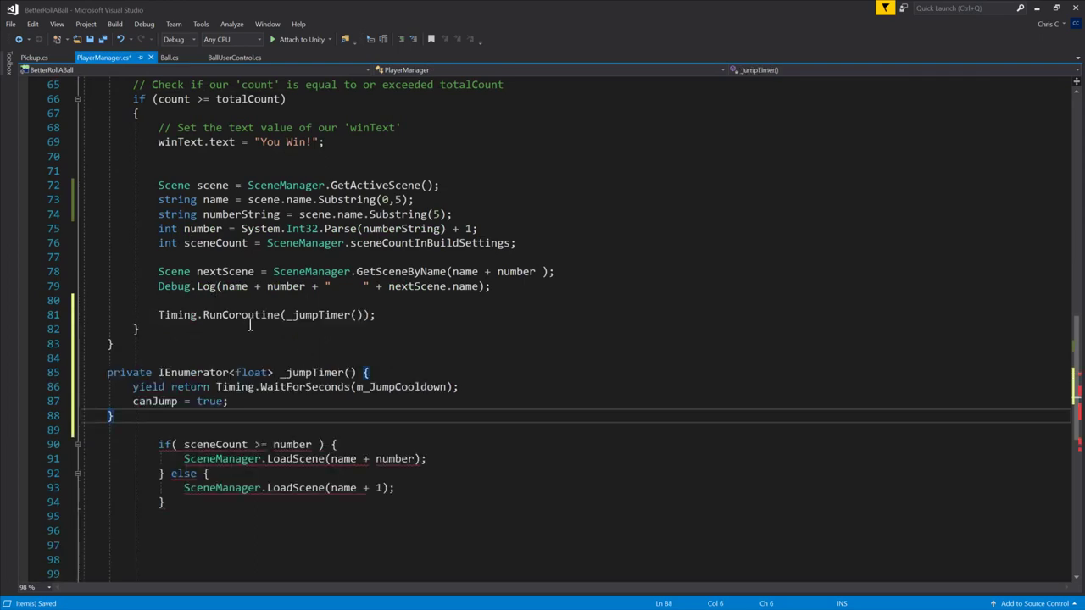
left_click(176, 323)
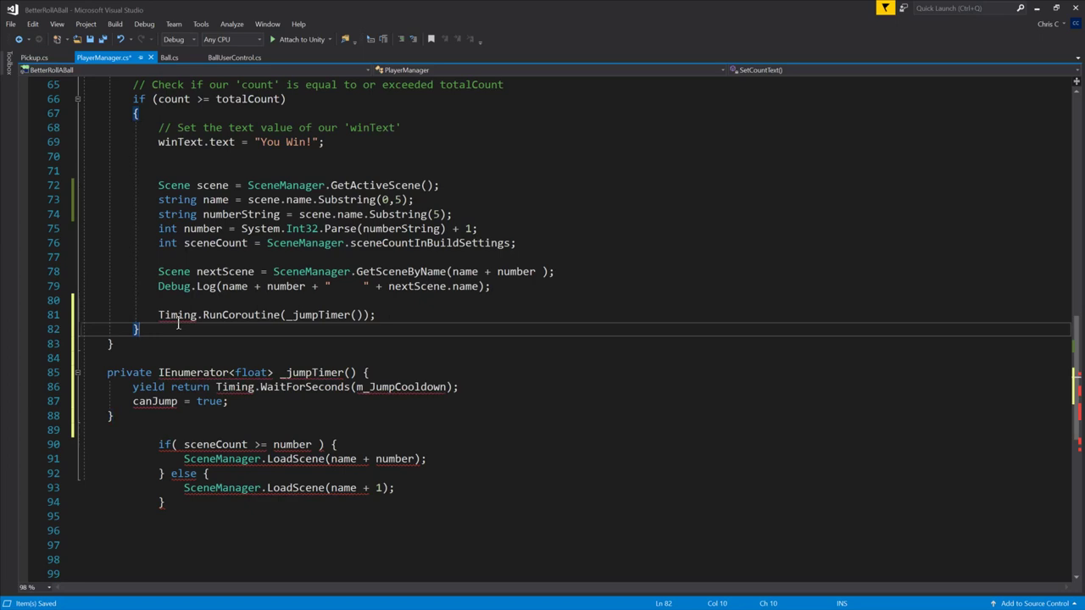
key("Home")
key("shift+Down")
key("shift+Down")
key("Delete")
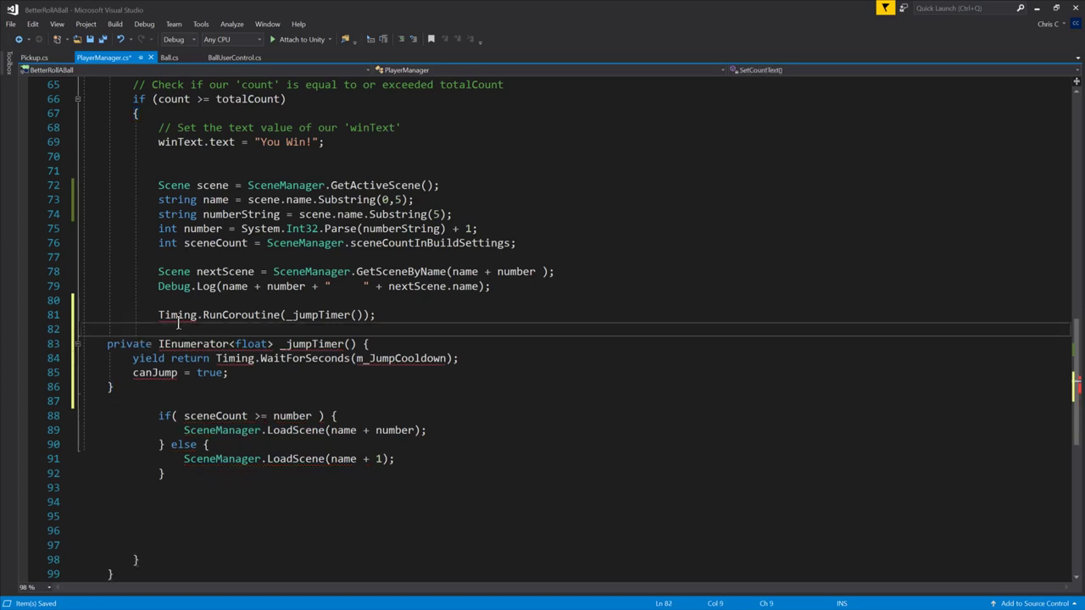
Step: Reposition the _jumpTimer block below the closing braces, format indentation, and add a blank line
key("Down")
key("Home")
key("shift+Down")
key("shift+Down")
key("shift+Down")
key("shift+Down")
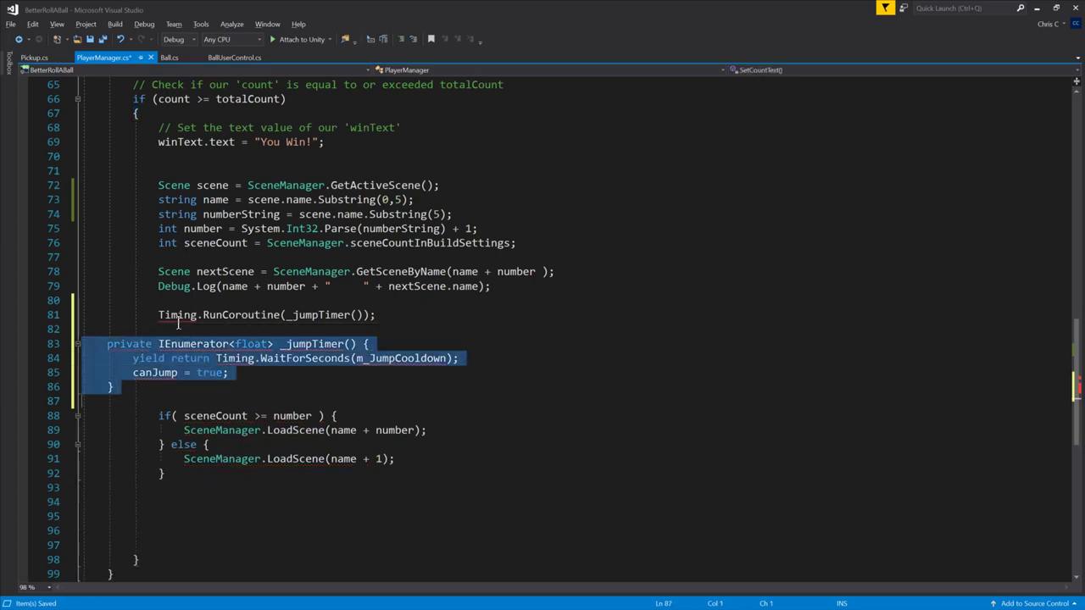
key("alt+Down")
key("alt+Down")
key("alt+Down")
key("alt+Down")
key("alt+Down")
key("alt+Down")
key("alt+Down")
key("alt+Down")
key("alt+Down")
key("alt+Down")
key("alt+Down")
key("alt+Down")
key("alt+Down")
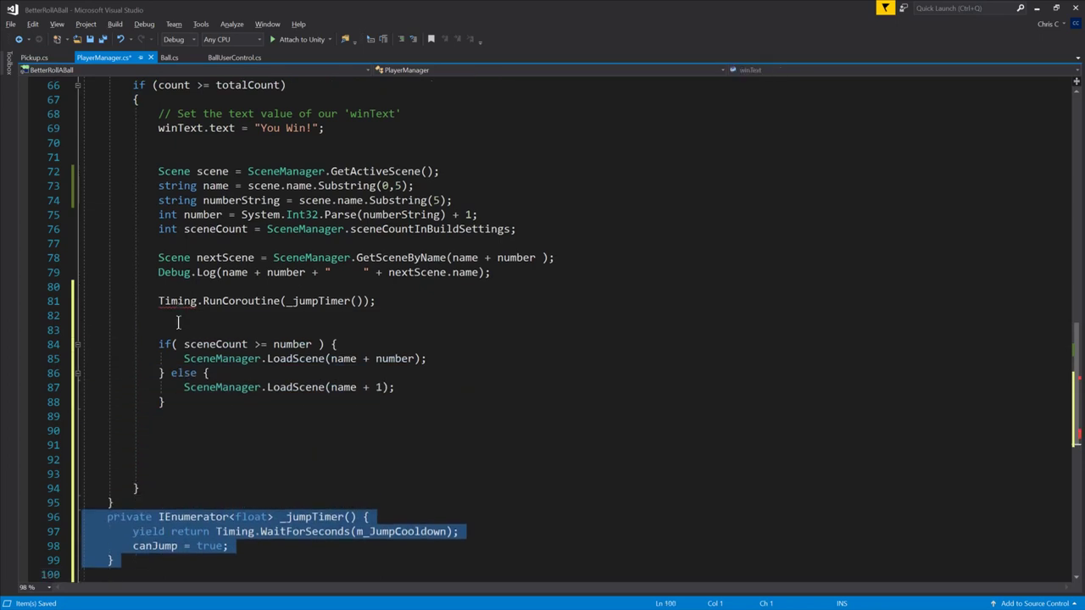
scroll(349, 313, "down", 10)
scroll(347, 316, "up", 7)
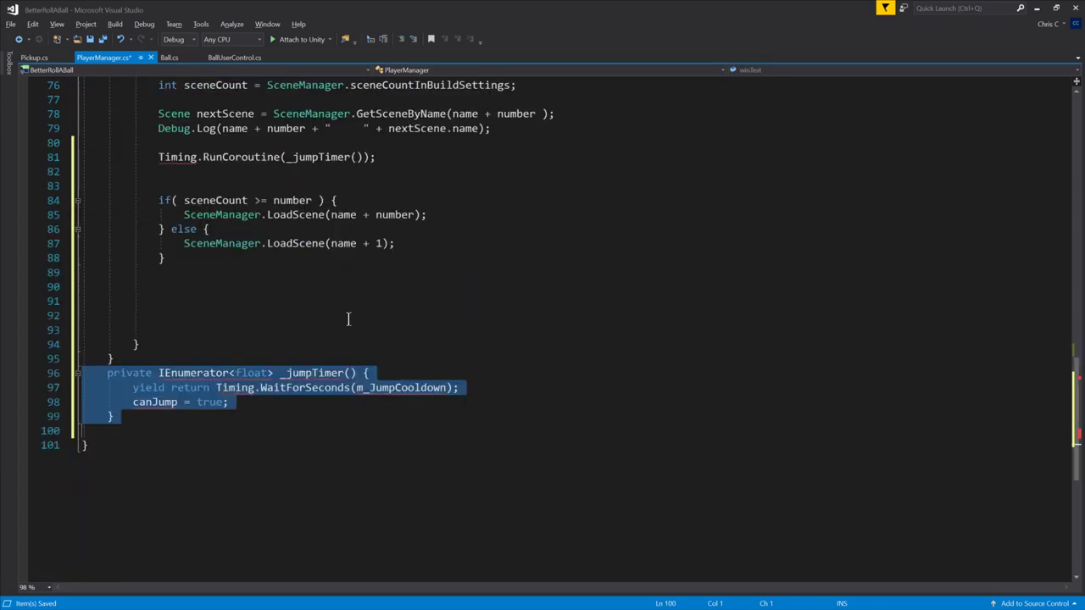
key("alt+Up")
key("Up")
key("Up")
key("Up")
key("Up")
key("Up")
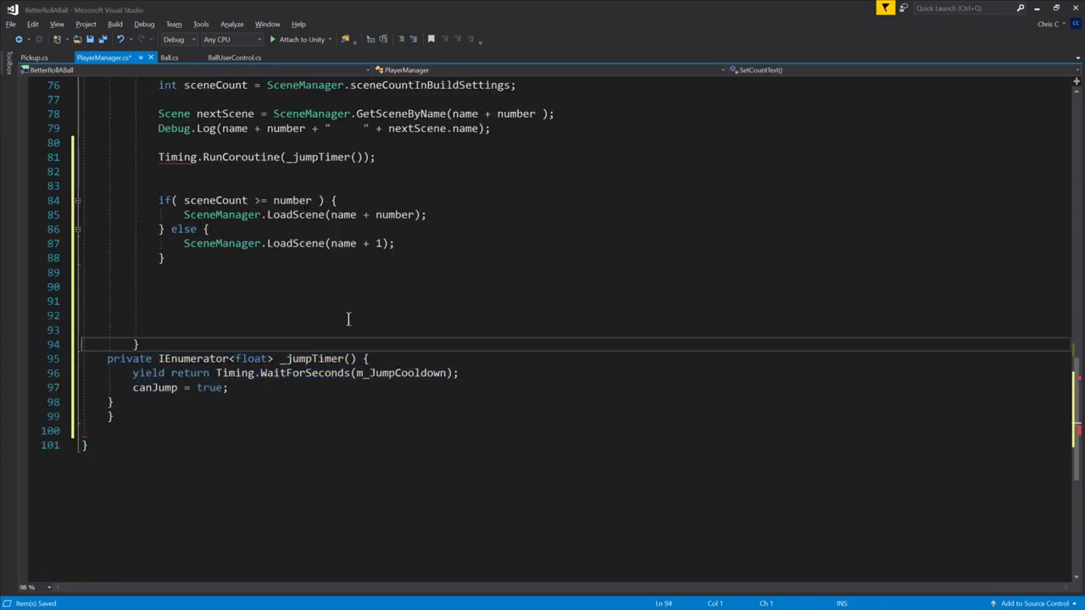
key("ctrl+k")
key("ctrl+d")
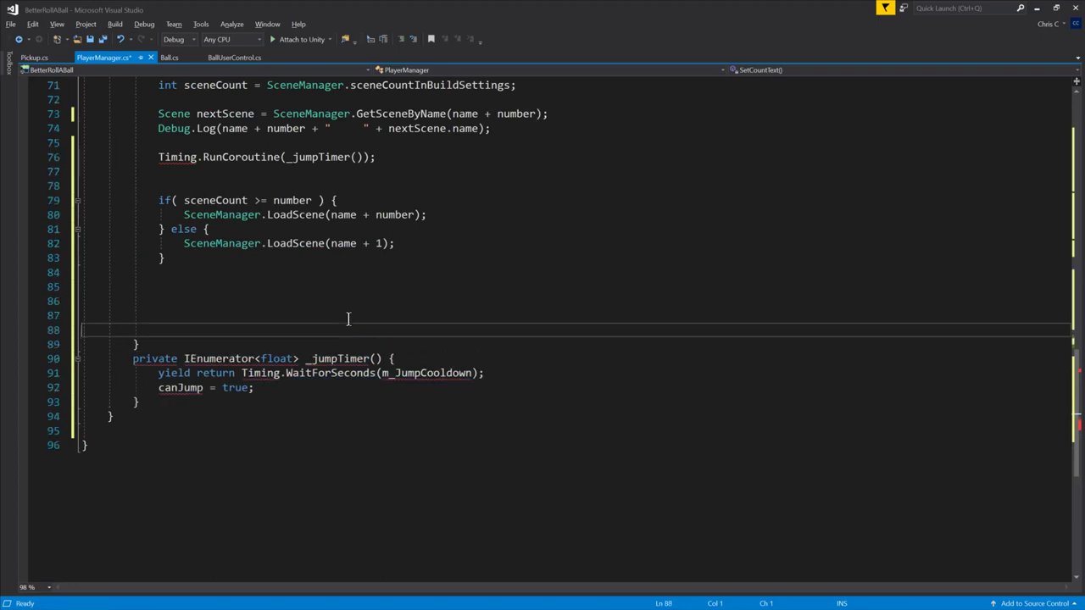
key("End")
key("Return")
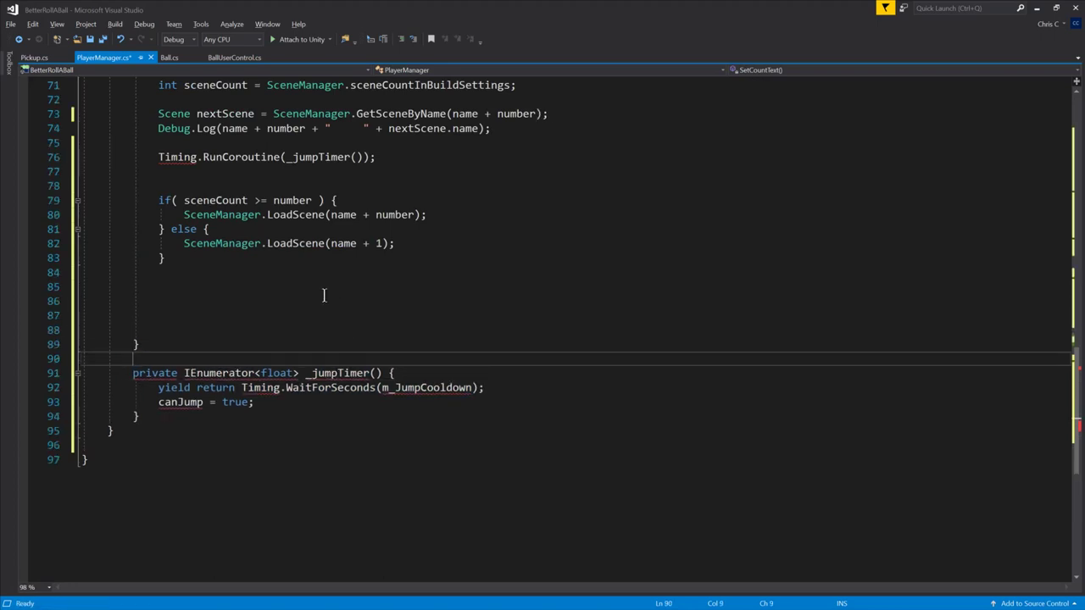
scroll(254, 328, "up", 7)
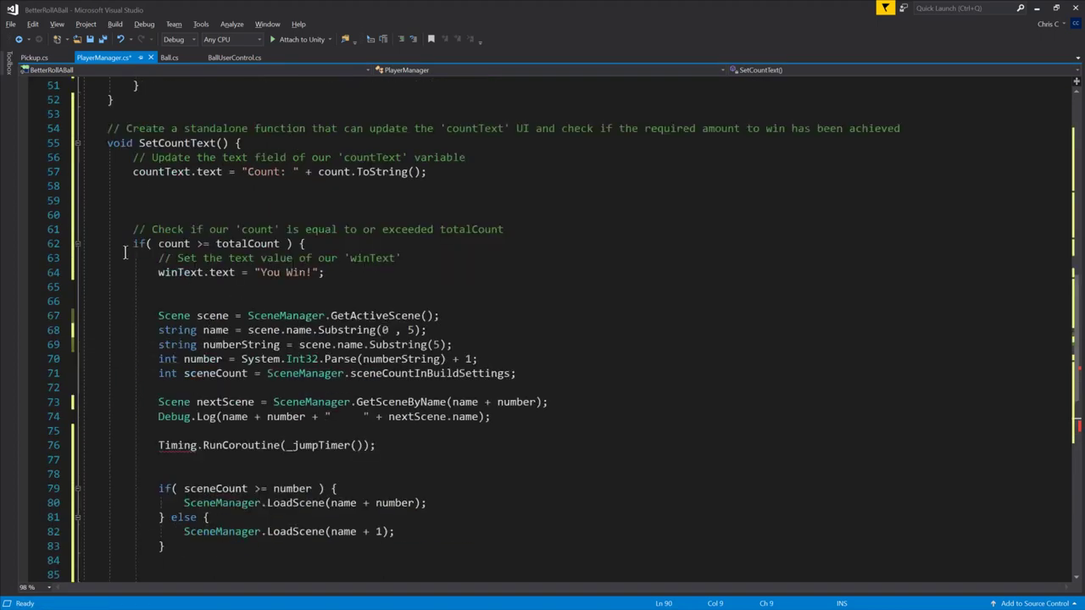
Step: Add the 'using MEC;' import so Timing resolves
left_click(179, 441)
left_click(66, 445)
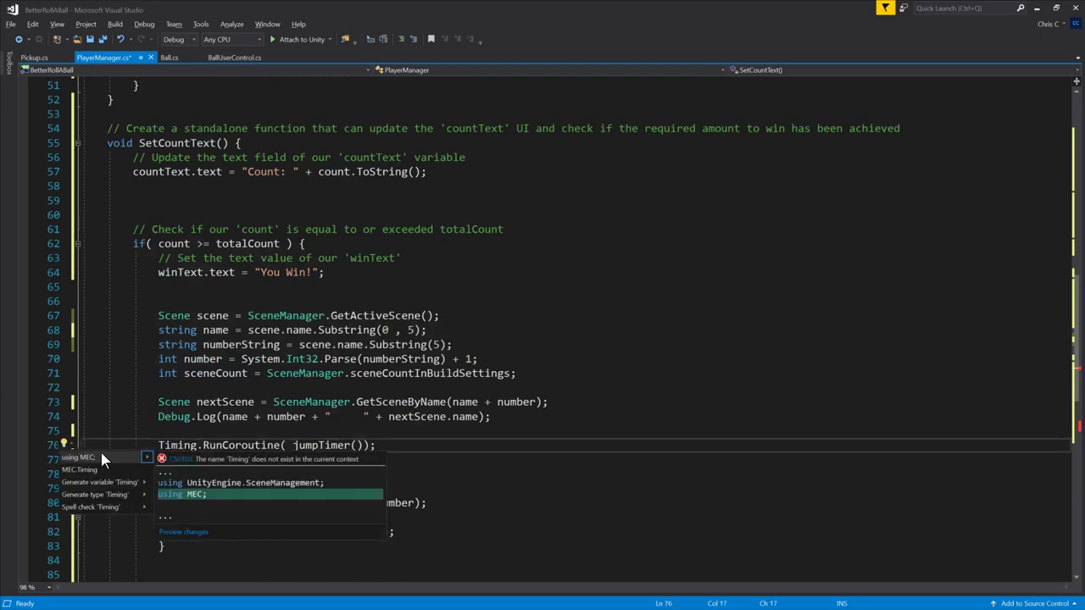
left_click(102, 448)
scroll(341, 407, "down", 13)
scroll(361, 402, "up", 7)
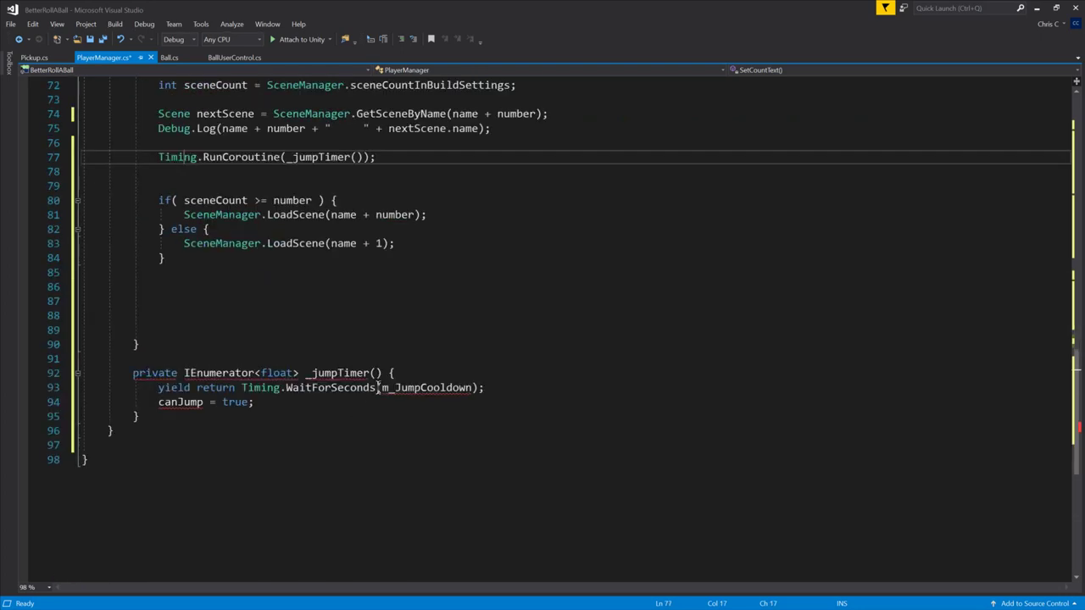
Step: Move the _jumpTimer method below SetCountText's closing brace and unindent it to class level
left_click(157, 342)
scroll(157, 343, "up", 17)
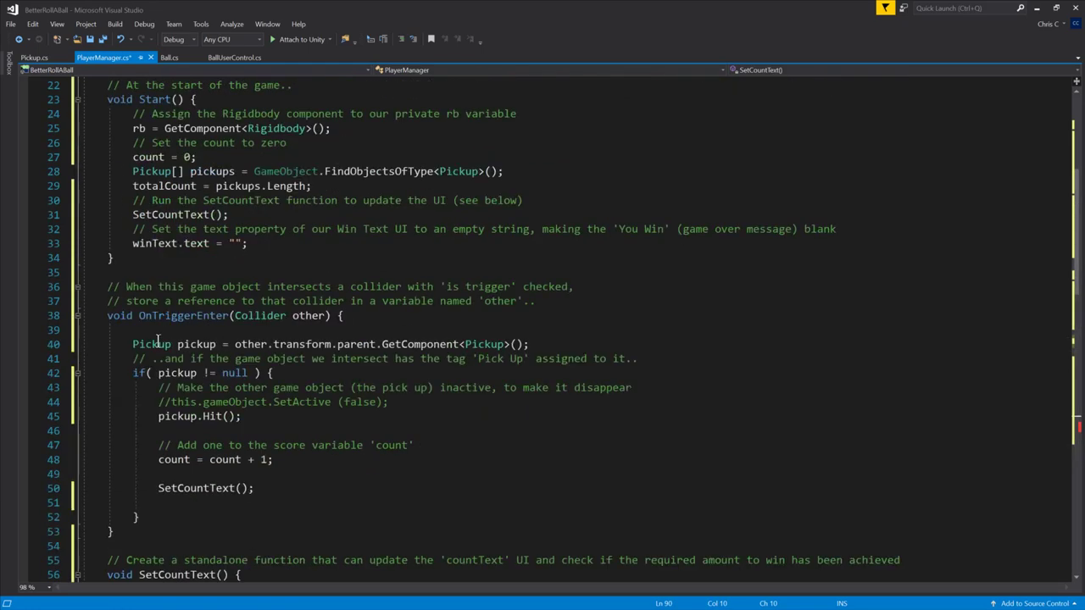
scroll(157, 342, "down", 20)
scroll(158, 339, "up", 6)
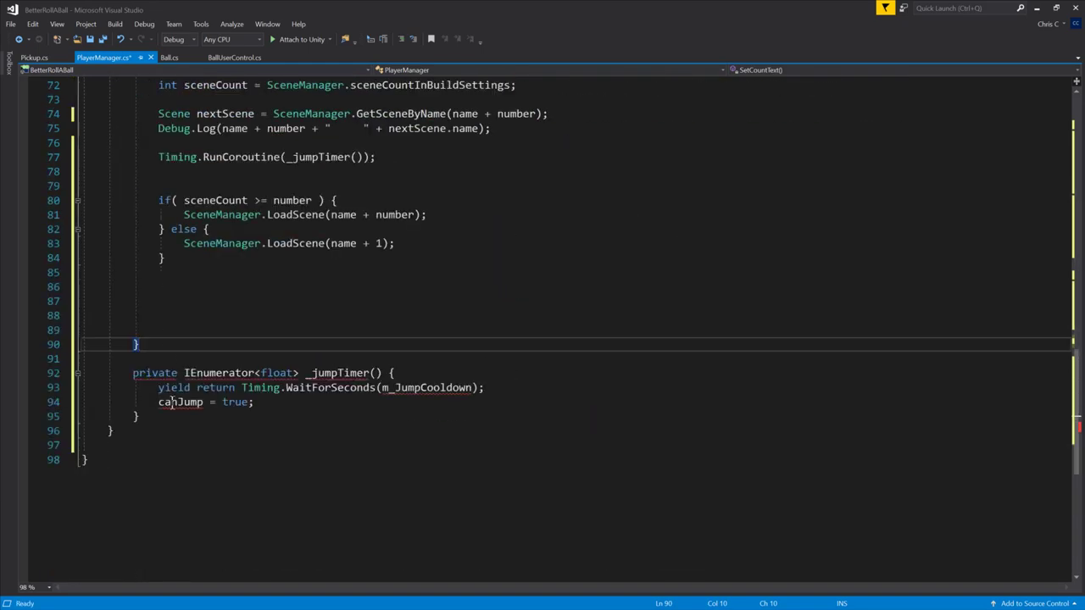
mouse_move(171, 409)
left_mouse_down()
mouse_move(111, 434)
mouse_move(133, 373)
mouse_move(161, 415)
left_mouse_up()
left_click(166, 373)
key("alt+Down")
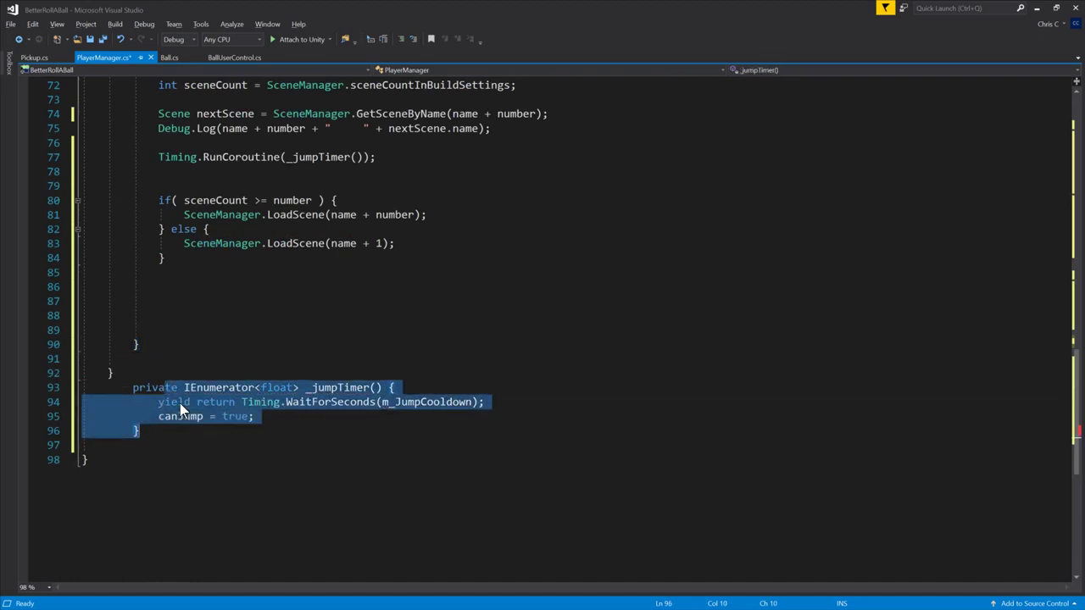
key("shift+Tab")
left_click(226, 361)
Step: Add a blank line after SetCountText and inspect the IEnumerator<float> type error
left_click(235, 370)
key("Return")
left_click(178, 371)
scroll(262, 371, "up", 3)
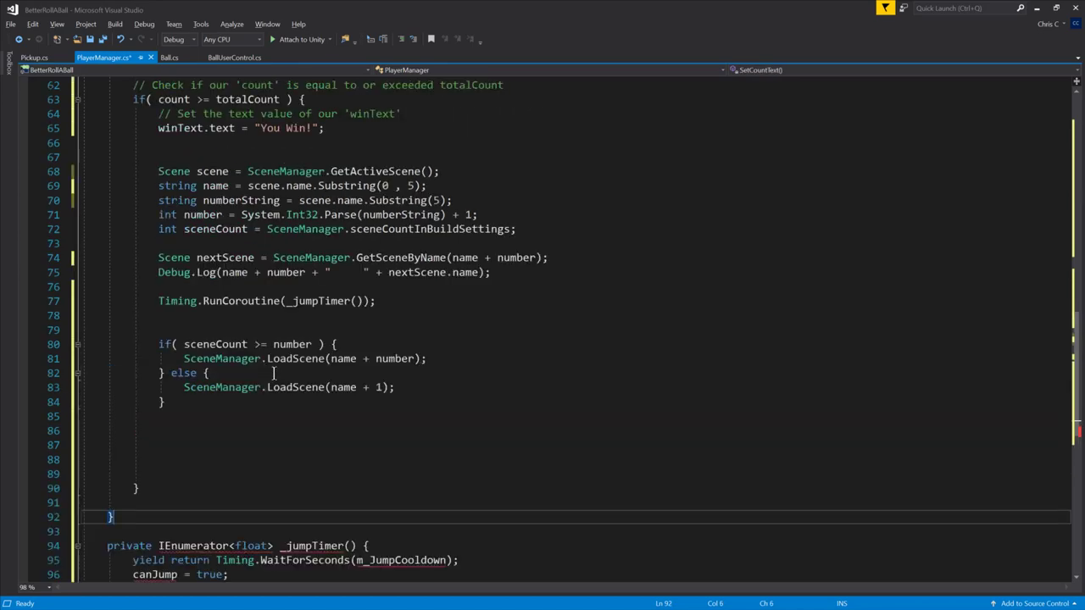
scroll(273, 373, "up", 6)
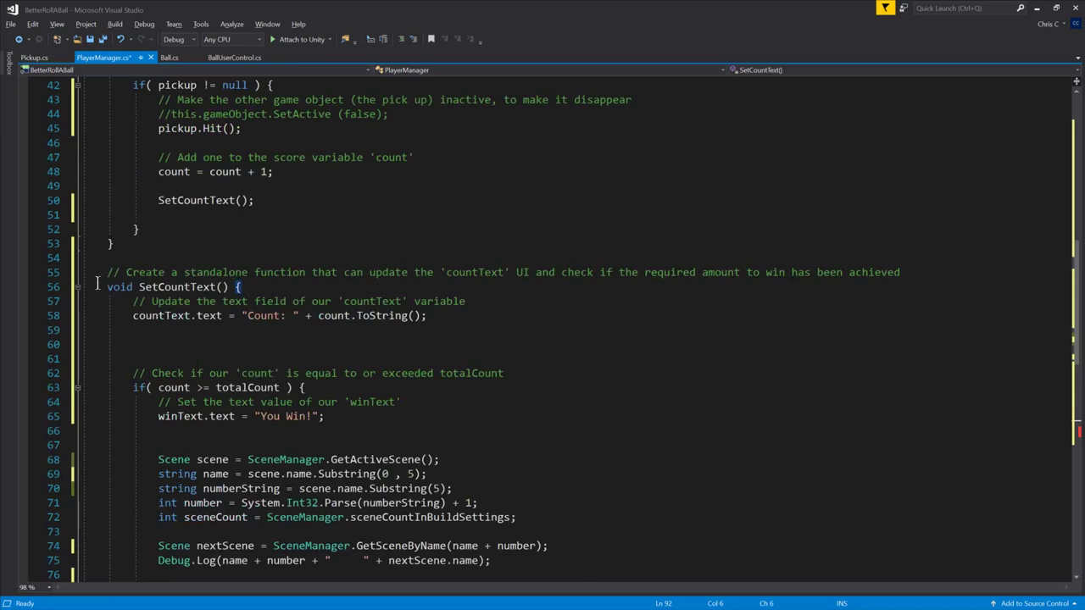
scroll(286, 373, "down", 10)
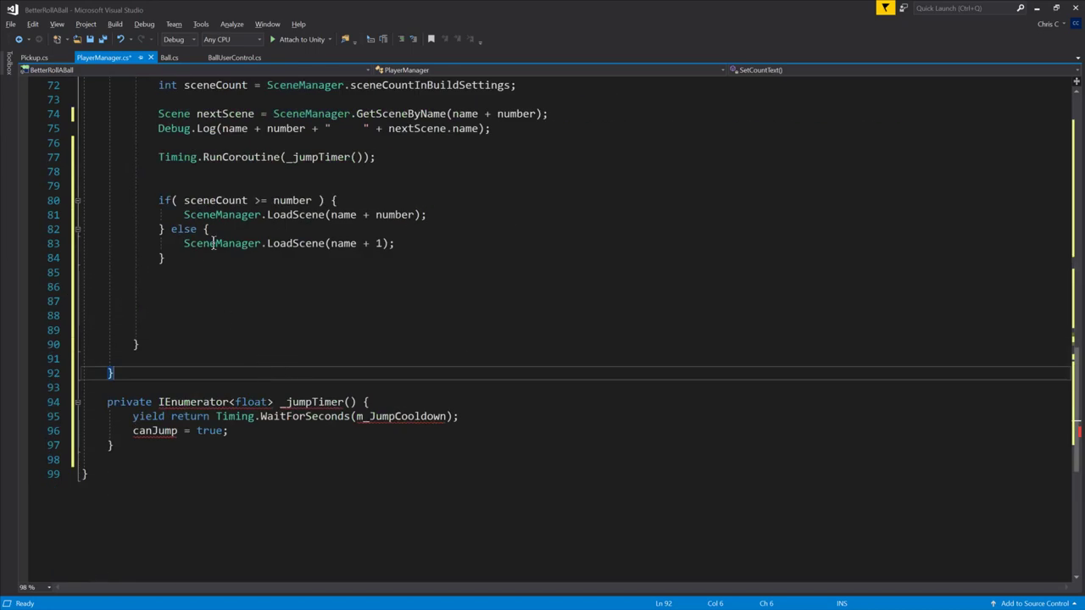
mouse_move(182, 401)
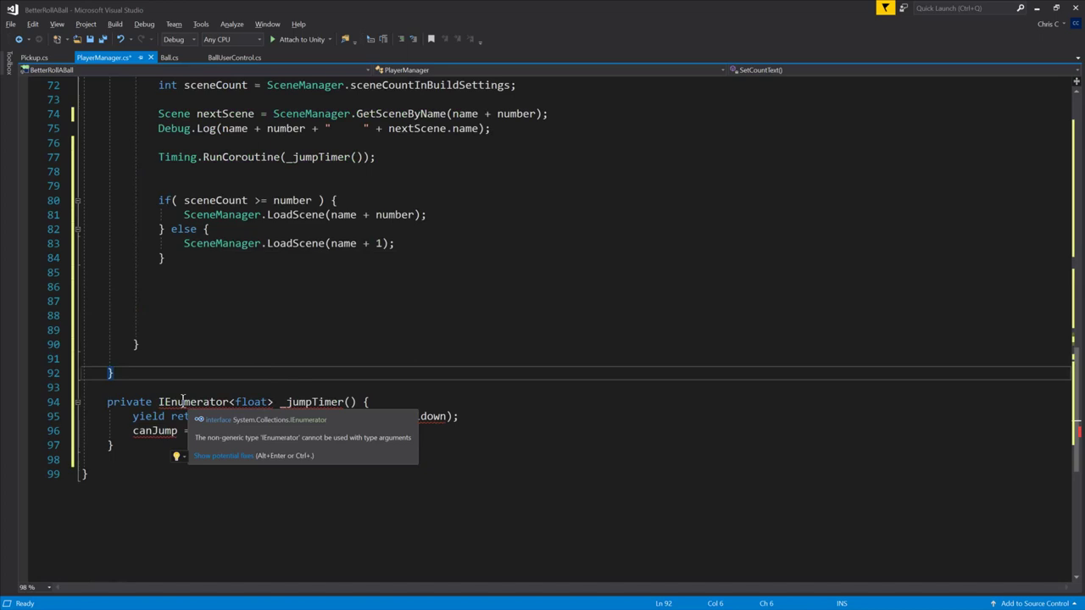
left_click(182, 401)
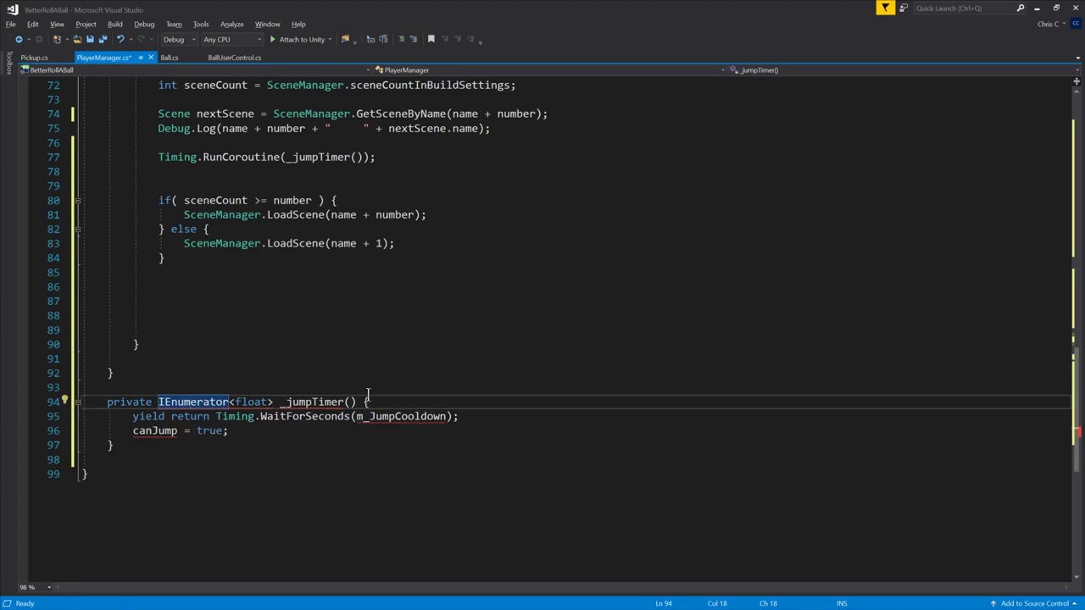
Step: Delete the _jumpTimer header, canJump line and closing brace
left_click_drag(368, 394, 66, 387)
key("Delete")
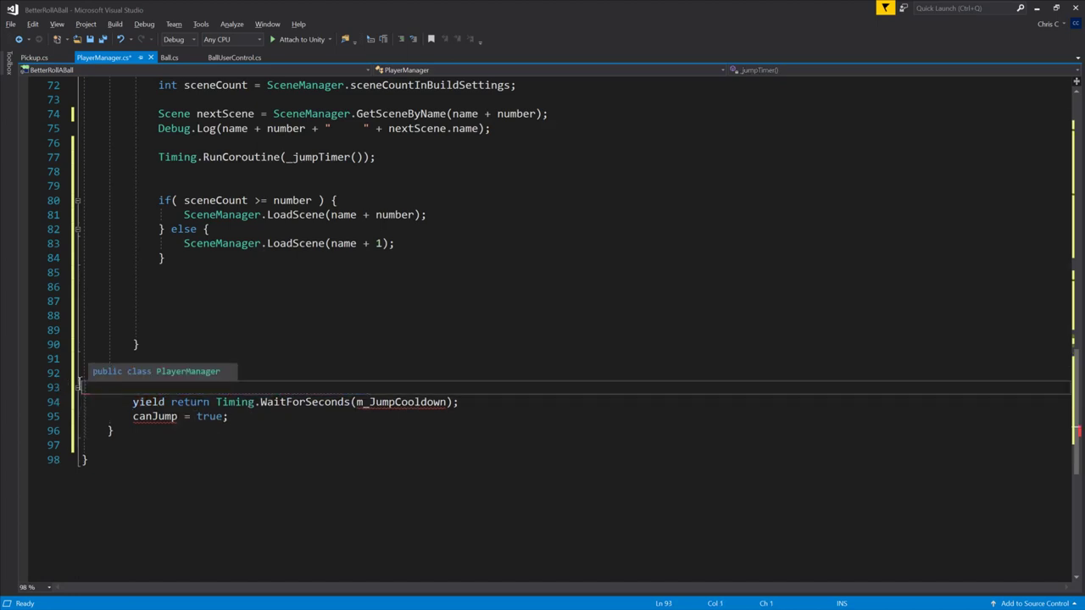
key("Down")
key("Down")
key("shift+Down")
key("shift+Down")
key("Delete")
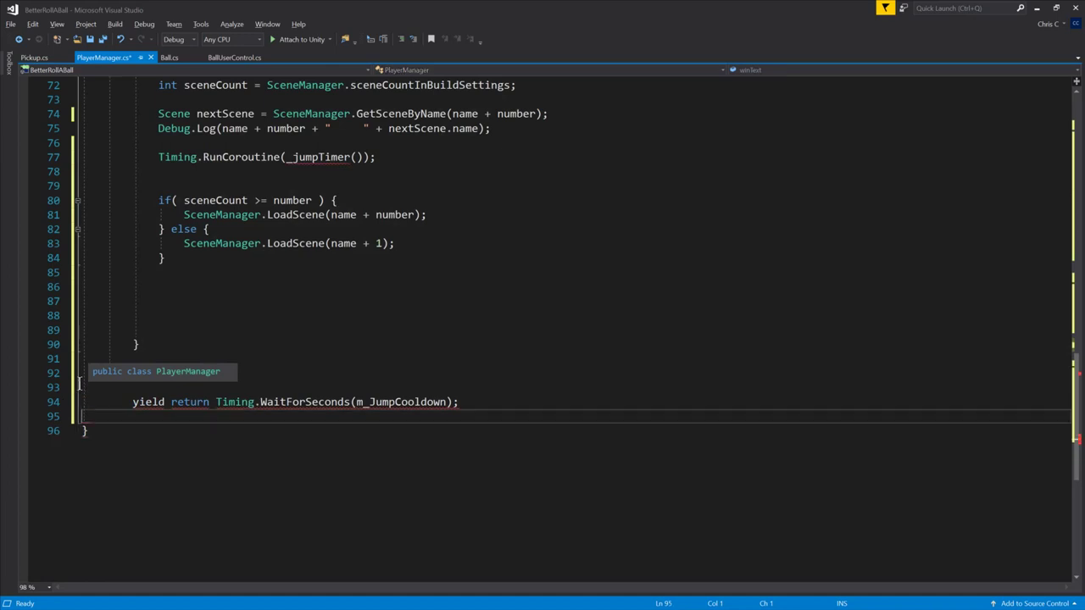
Step: Rename the coroutine call to _loadTimer and generate a _loadTimer method stub
left_click_drag(291, 158, 347, 156)
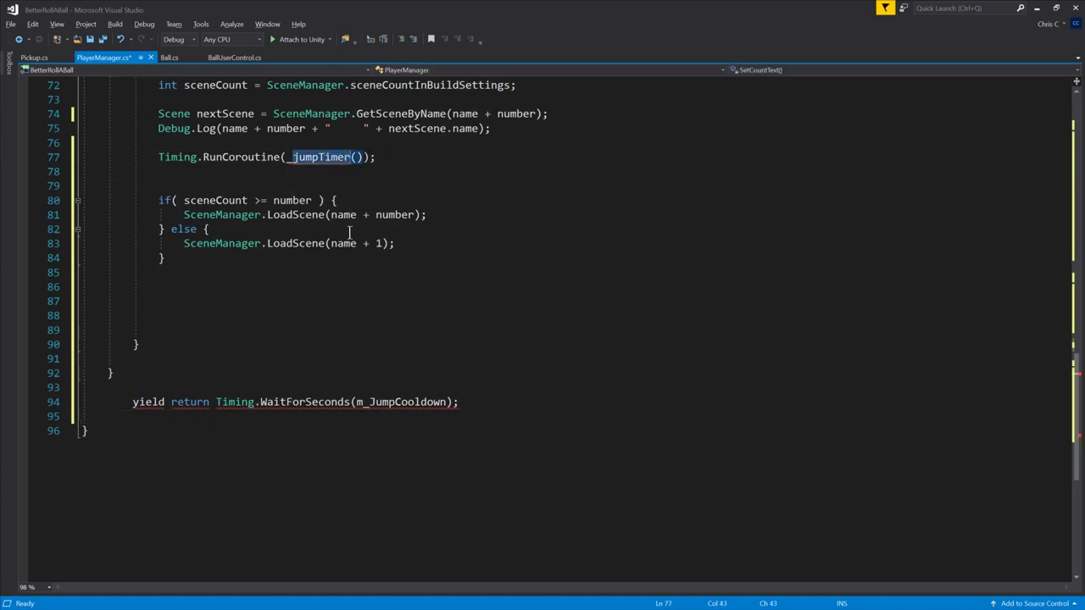
type("_loadTimer")
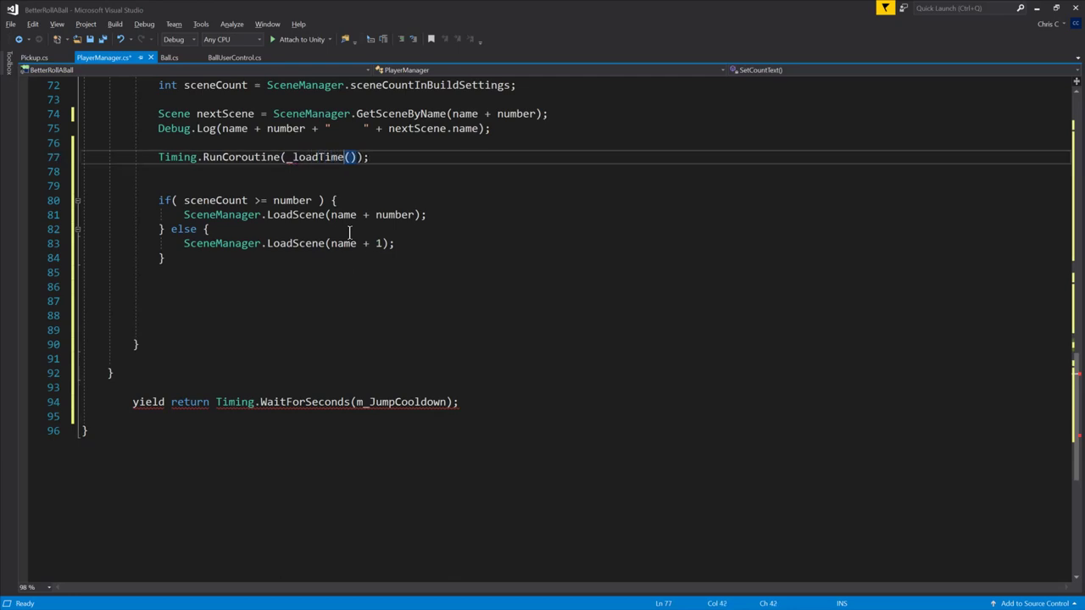
key("Down")
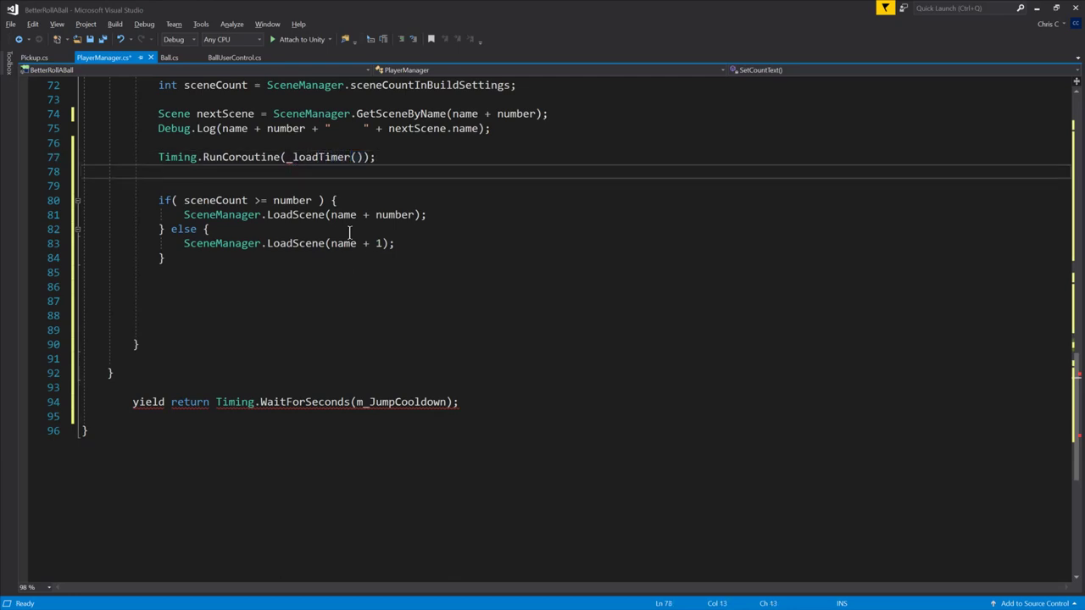
left_click(310, 157)
left_click(76, 155)
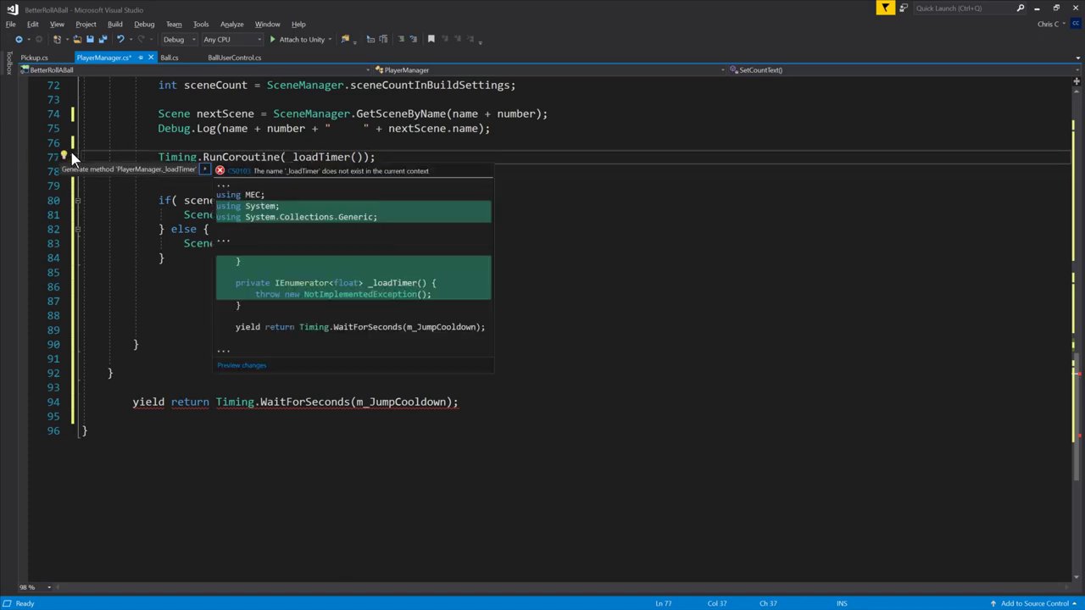
left_click(127, 170)
Step: Move the yield WaitForSeconds line into _loadTimer and delete the NotImplementedException throw
left_click(216, 459)
key("alt+Up")
key("alt+Up")
key("alt+Up")
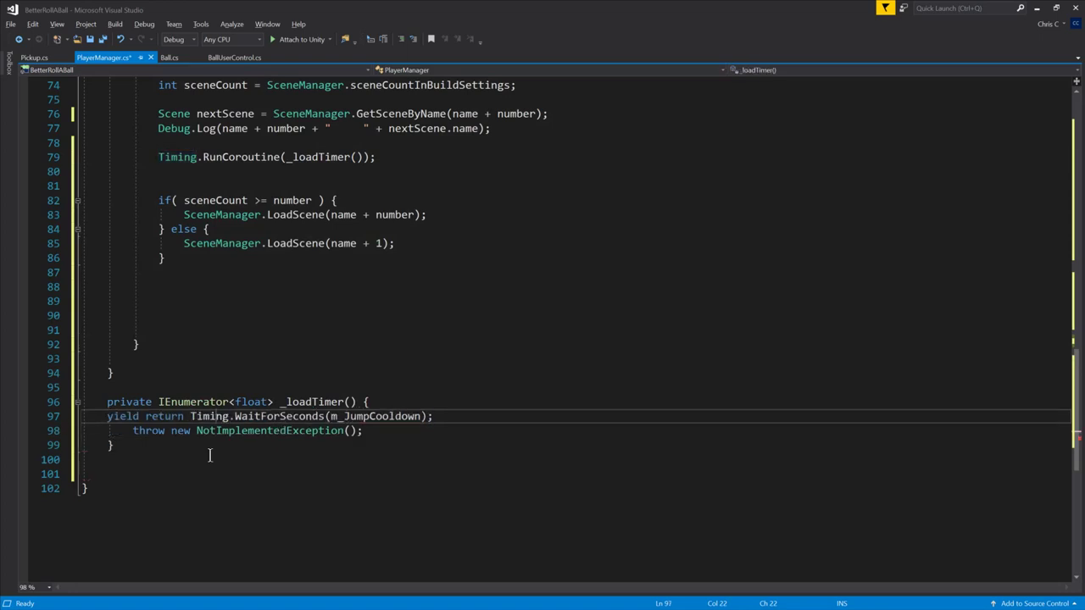
key("Down")
key("Home")
key("shift+End")
key("Delete")
key("Up")
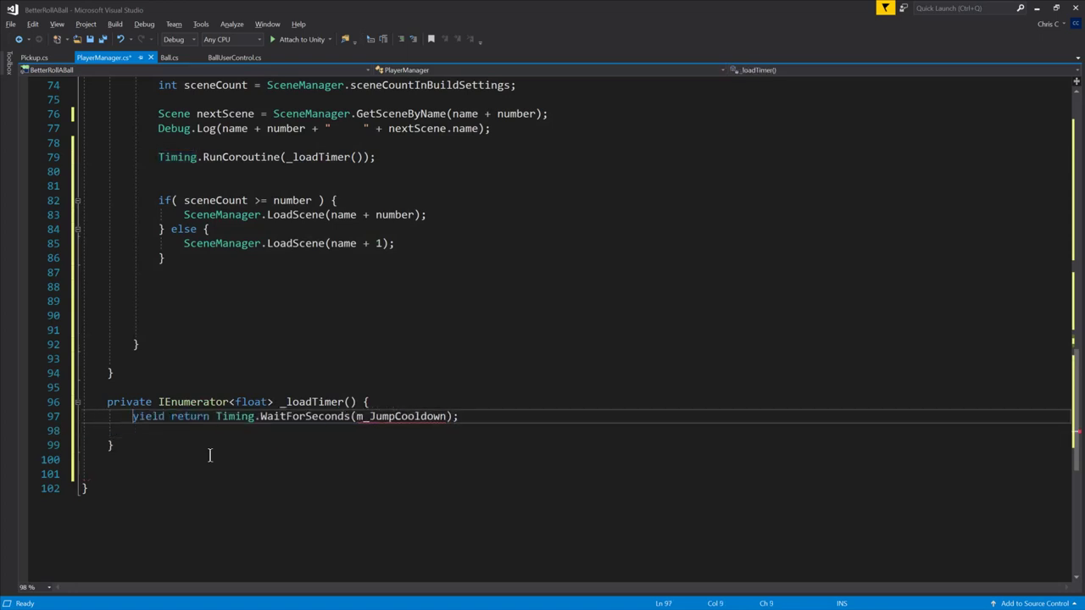
key("Down")
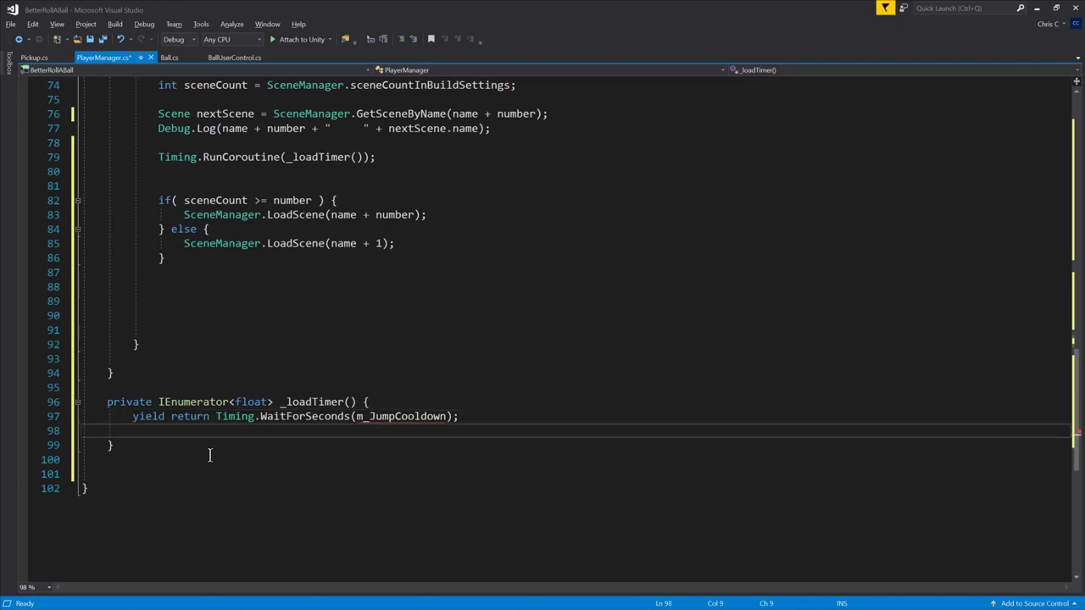
Step: Change _loadTimer's wait from m_JumpCooldown to 1 second
left_click_drag(357, 417, 449, 417)
type("1")
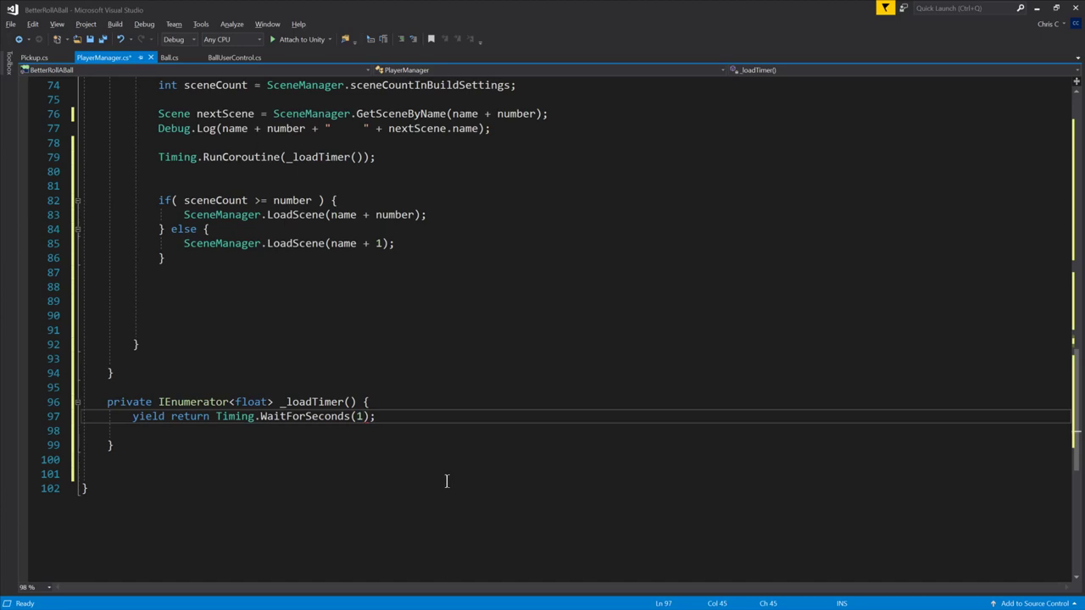
left_click(347, 428)
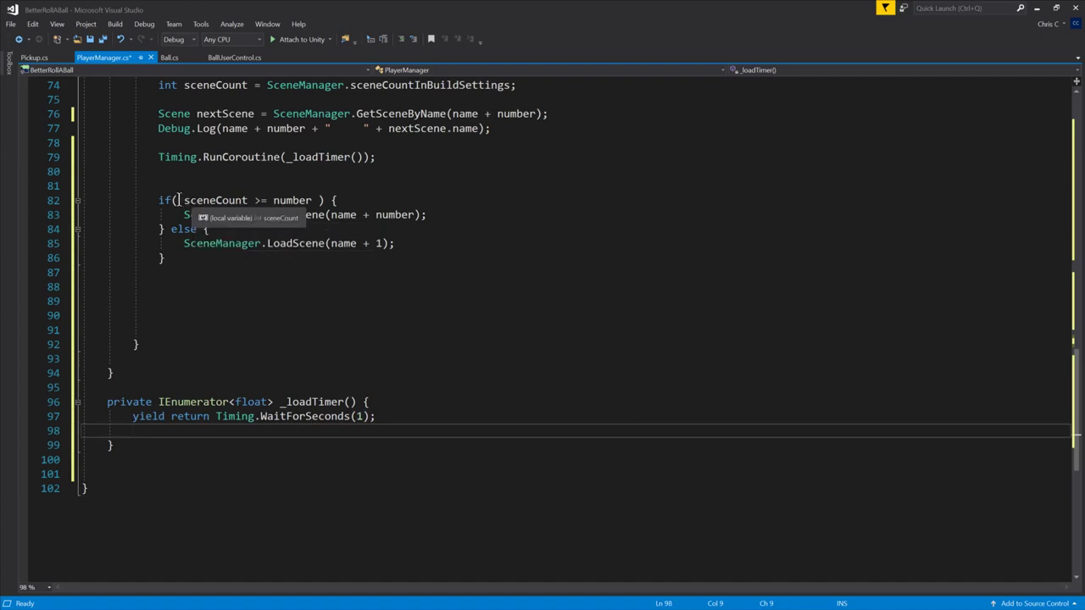
Step: Move the scene-loading if/else from SetCountText into _loadTimer after the yield, deleting leftover empty lines
scroll(204, 301, "up", 3)
scroll(264, 393, "down", 3)
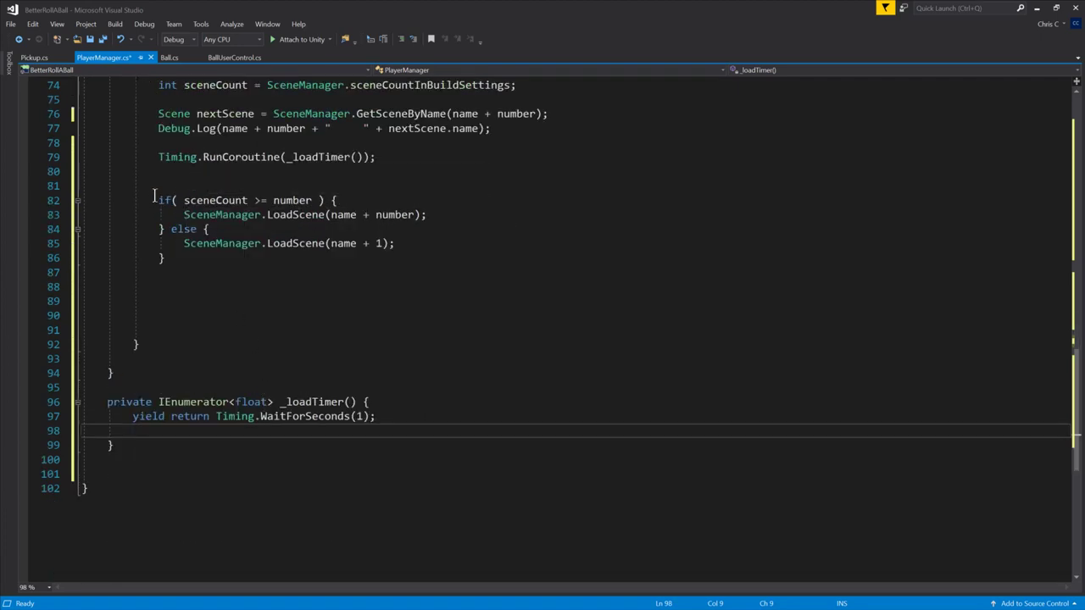
left_click_drag(155, 197, 165, 258)
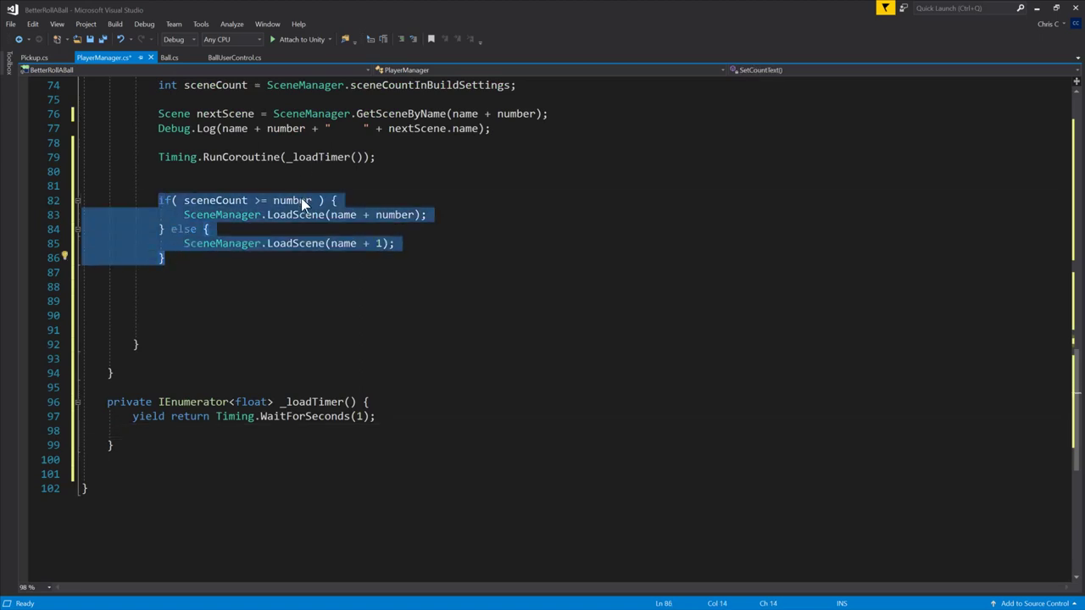
key("alt+Down")
key("alt+Down")
key("alt+Down")
key("alt+Down")
key("alt+Down")
key("alt+Down")
key("alt+Down")
key("alt+Down")
key("alt+Down")
key("alt+Down")
key("alt+Down")
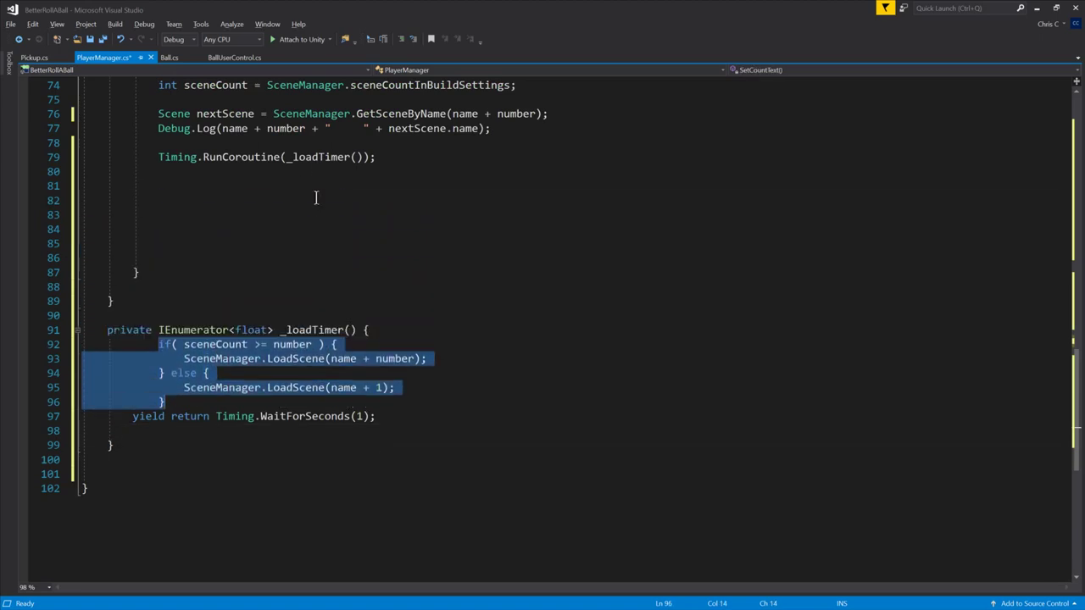
key("Up")
key("Up")
key("Up")
key("Up")
key("Up")
key("Up")
key("Up")
key("Up")
key("Up")
key("Up")
key("Up")
key("Up")
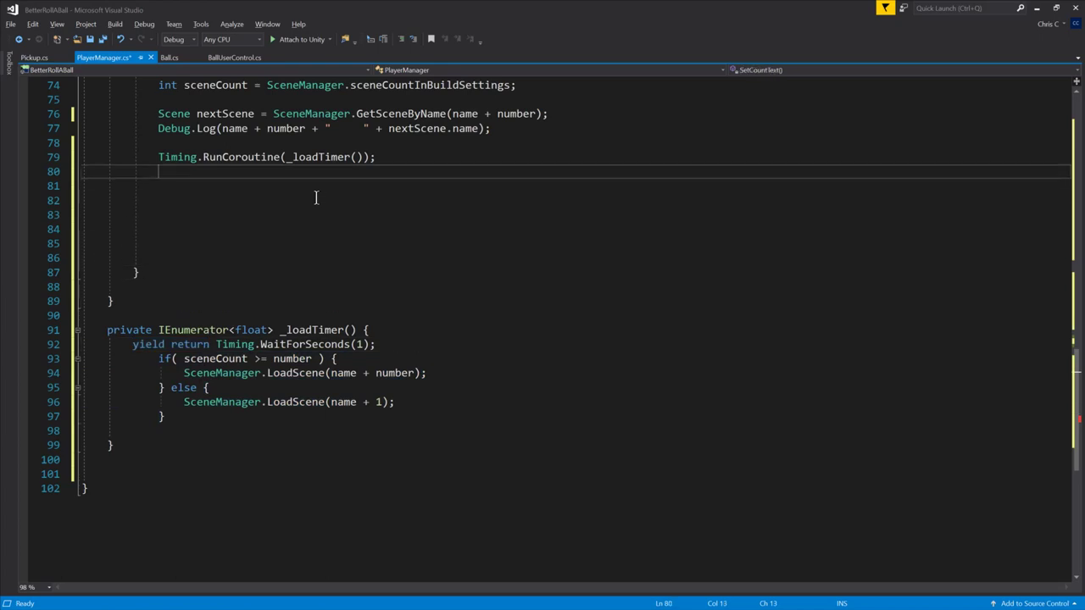
key("shift+Down")
key("shift+Down")
key("shift+Down")
key("shift+Down")
key("shift+Down")
key("Delete")
key("Delete")
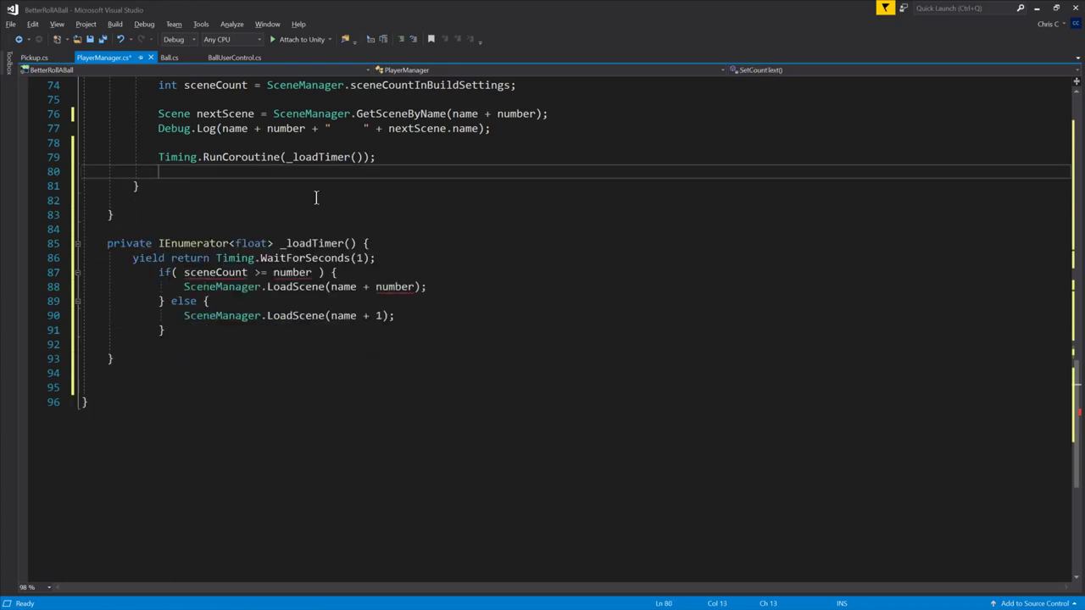
key("Up")
key("Up")
scroll(362, 247, "up", 3)
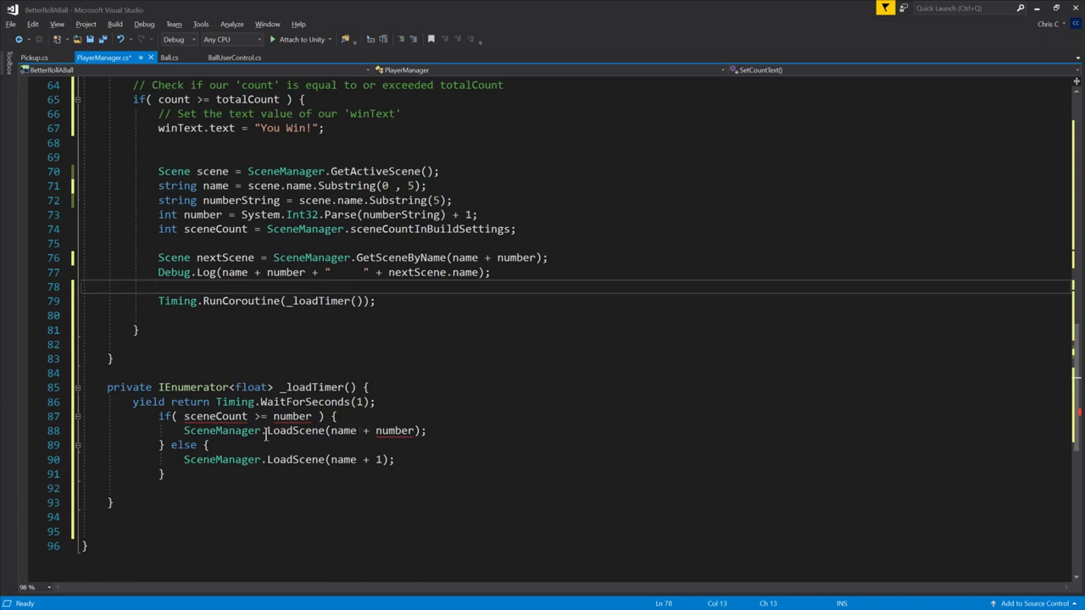
Step: Undo back to the m_JumpCooldown wait and change it to a 1-second wait
key("ctrl+z")
key("ctrl+z")
key("ctrl+z")
key("ctrl+z")
key("ctrl+z")
key("ctrl+z")
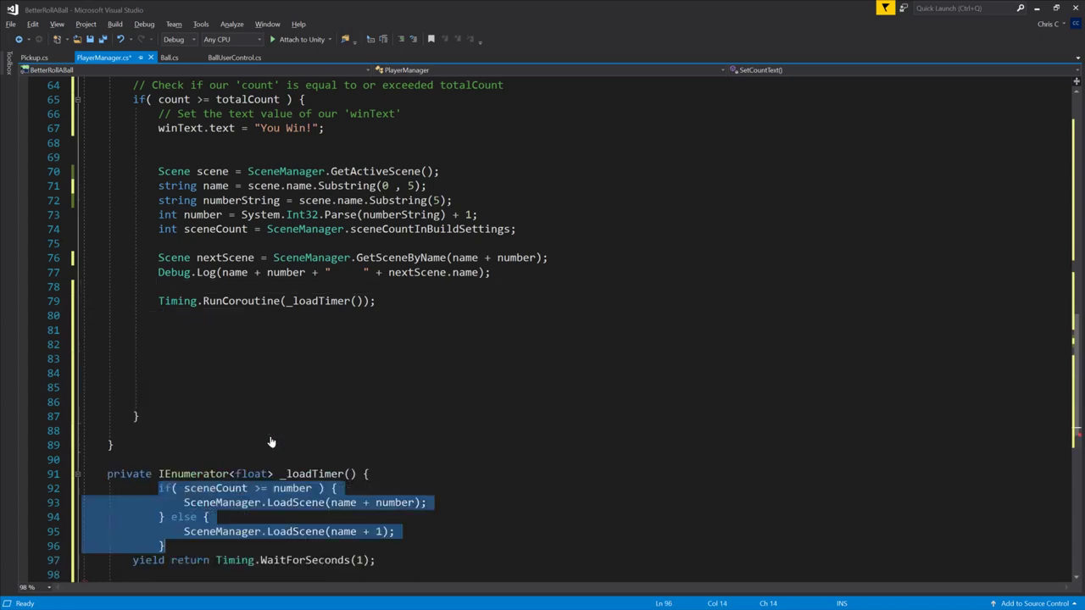
key("ctrl+z")
key("ctrl+z")
key("ctrl+z")
key("ctrl+z")
key("ctrl+z")
key("ctrl+z")
key("ctrl+z")
key("ctrl+z")
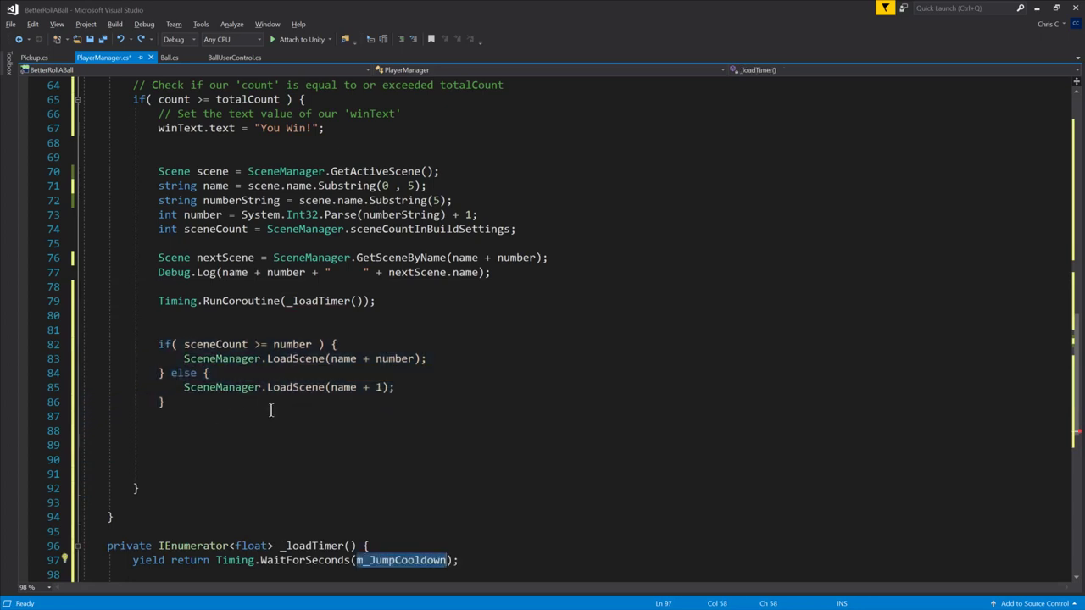
type("1")
scroll(286, 419, "down", 3)
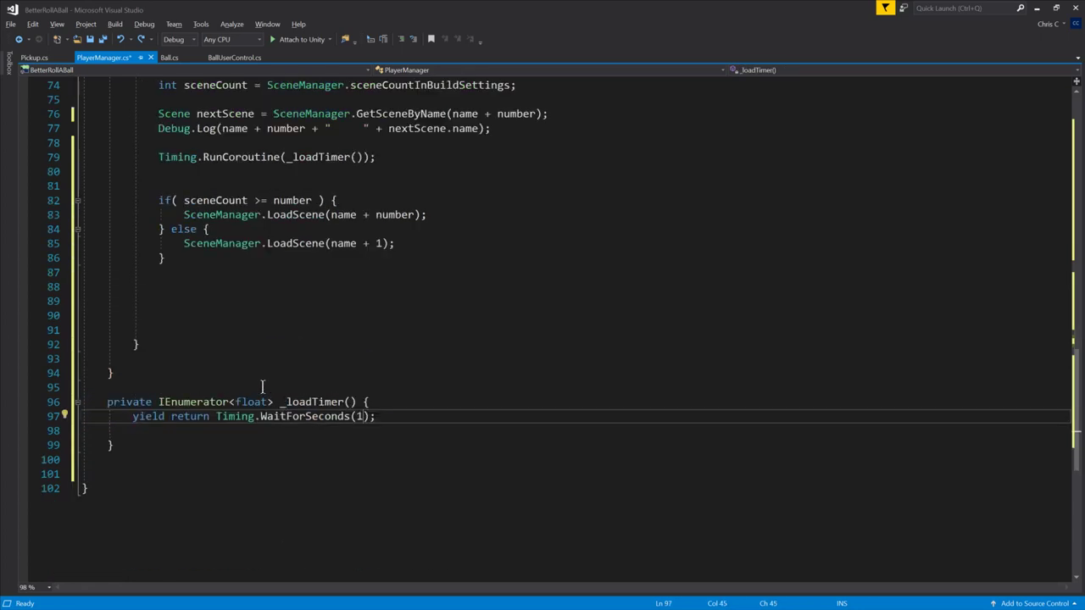
Step: Copy the old scene-count if condition above RunCoroutine and open a new if block
left_click(324, 214)
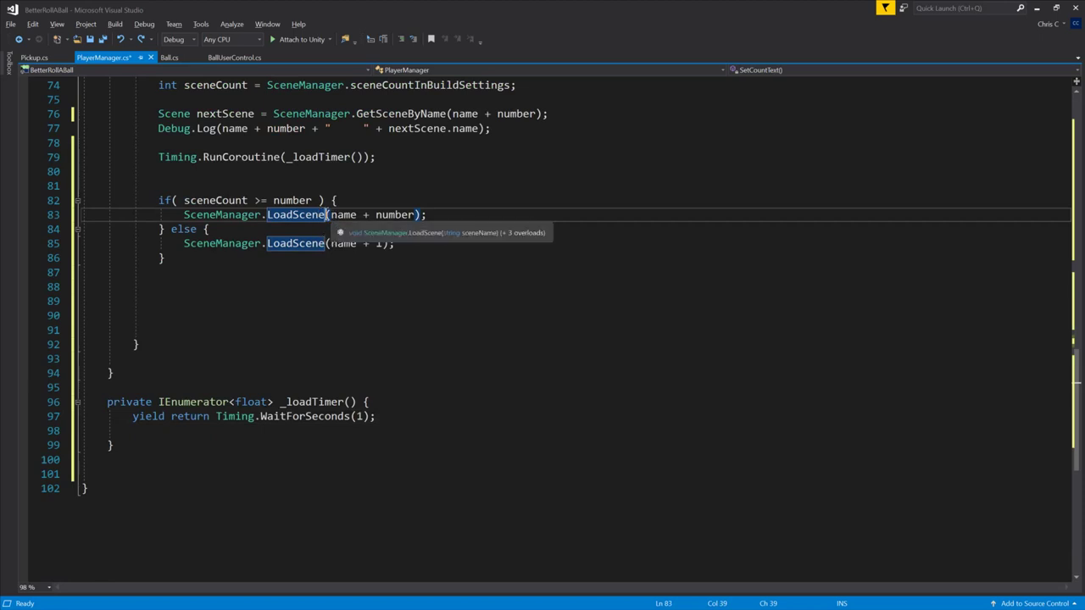
left_click_drag(325, 214, 408, 213)
left_click(408, 214)
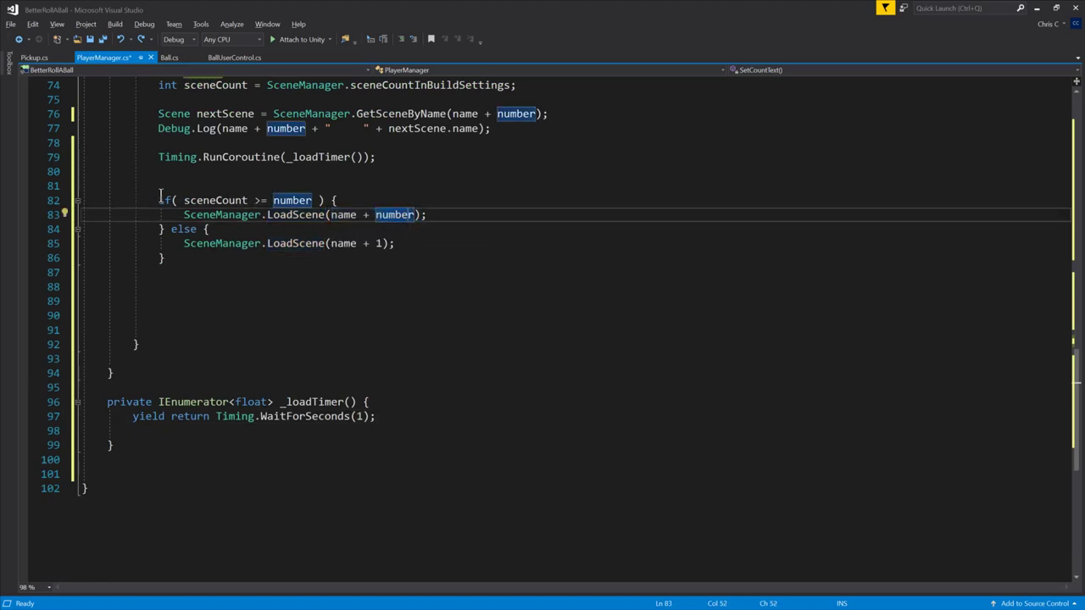
left_click_drag(157, 200, 317, 202)
key("ctrl+c")
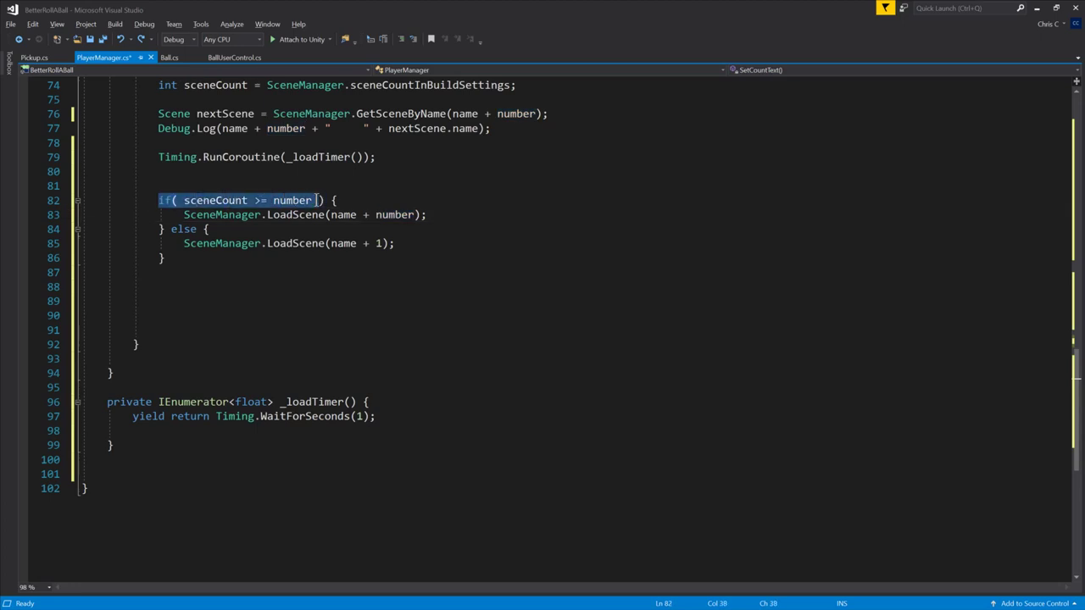
key("Up")
key("Up")
key("Up")
key("Up")
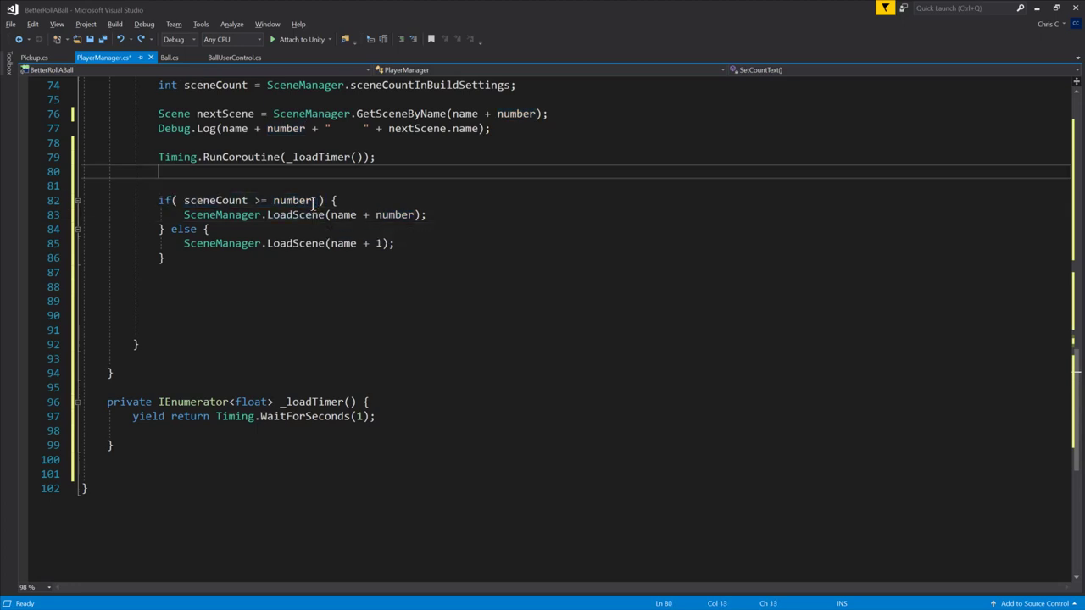
key("Return")
key("Up")
key("ctrl+v")
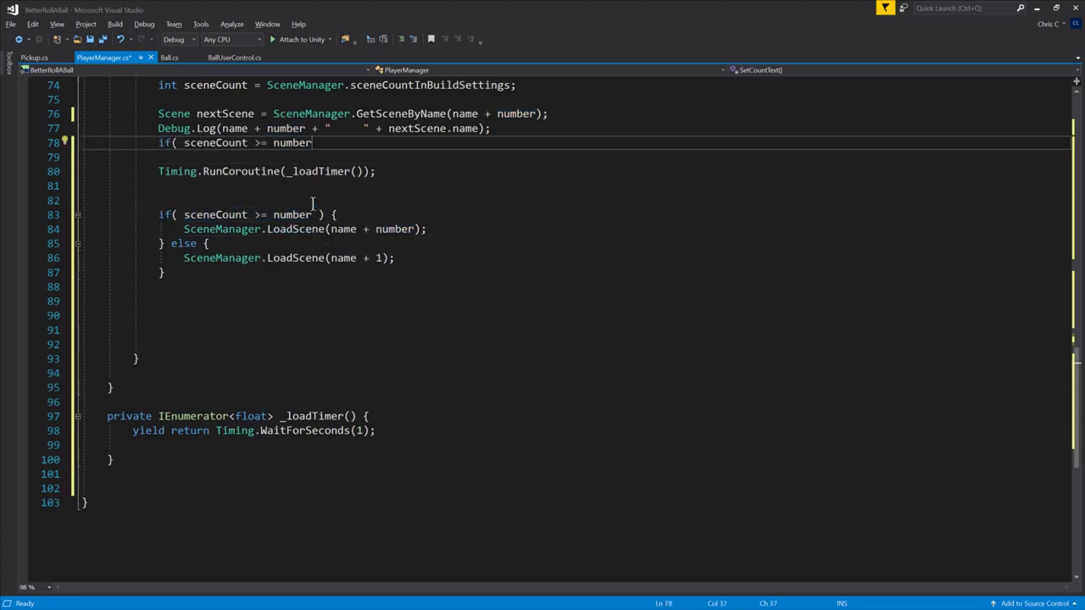
type(") {")
key("Return")
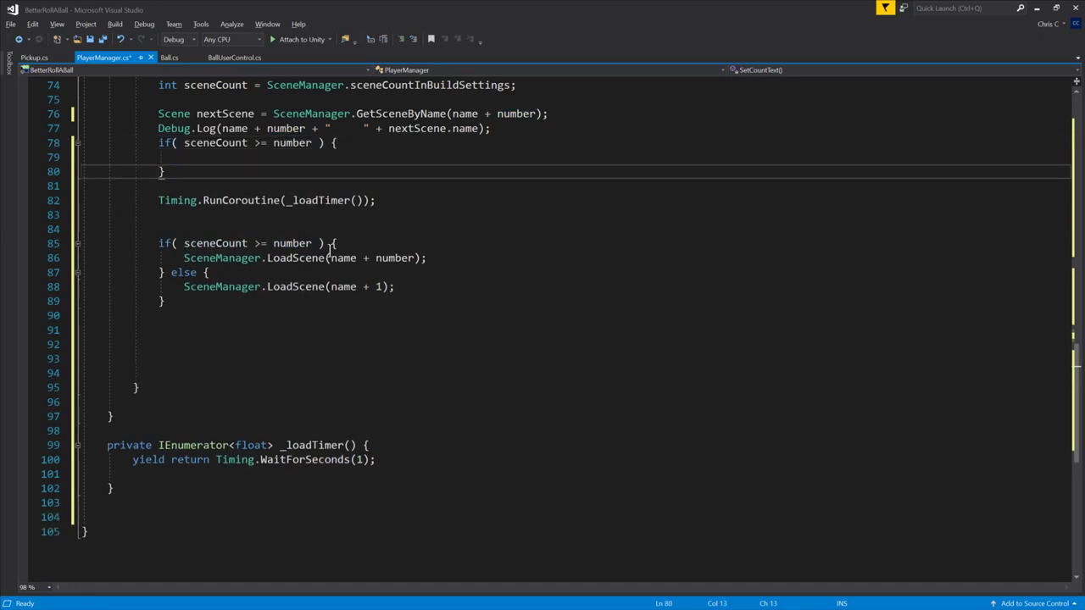
Step: Retype the nextScene declaration as string and drop its GetSceneByName assignment
left_click_drag(329, 258, 414, 258)
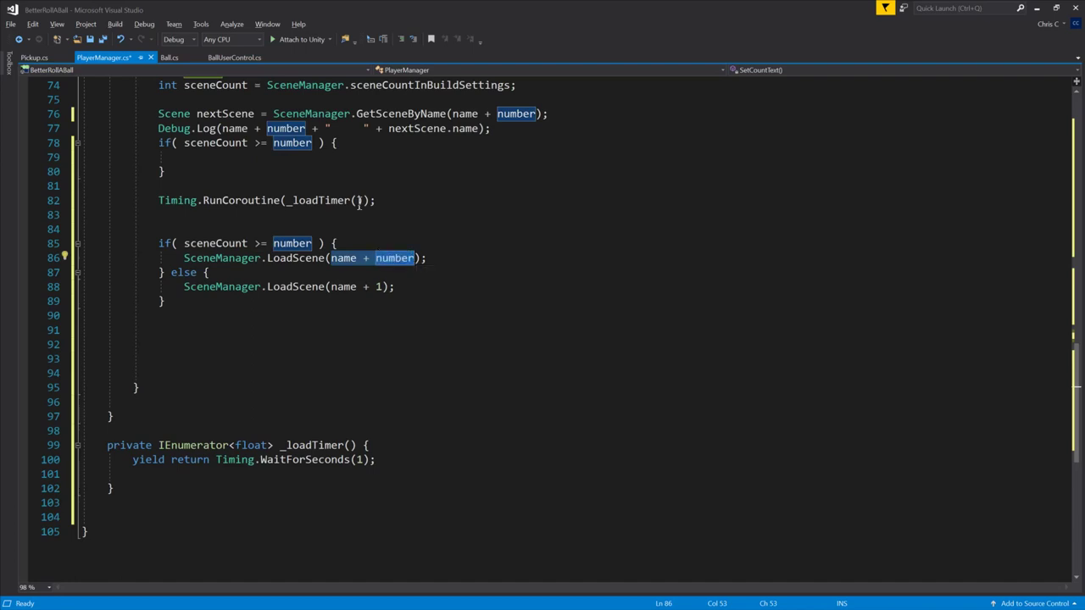
left_click(217, 158)
key("Up")
key("Down")
key("Up")
key("Up")
key("Up")
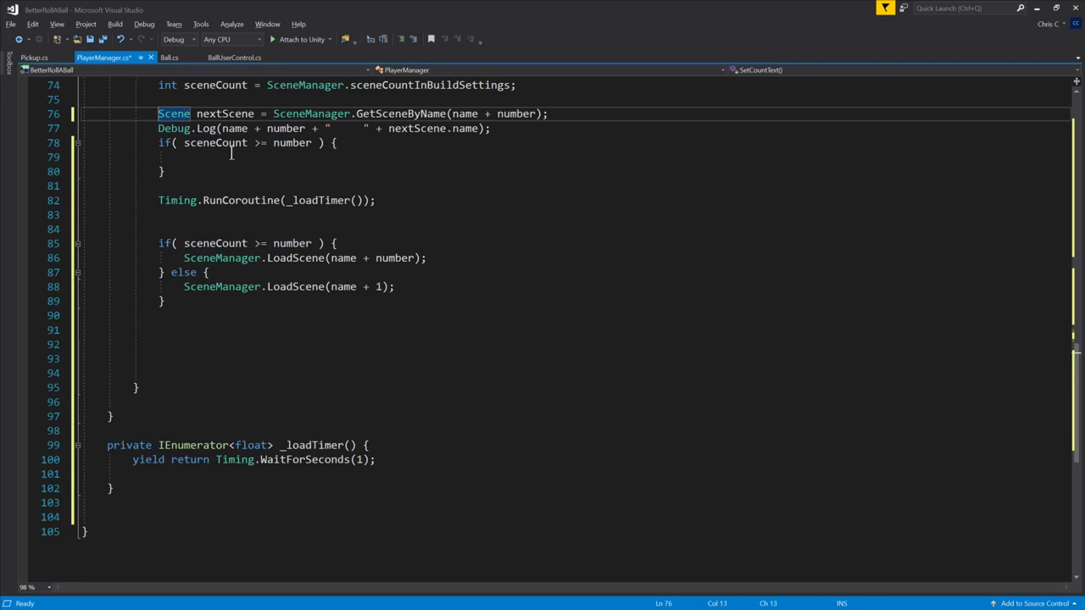
type("strin")
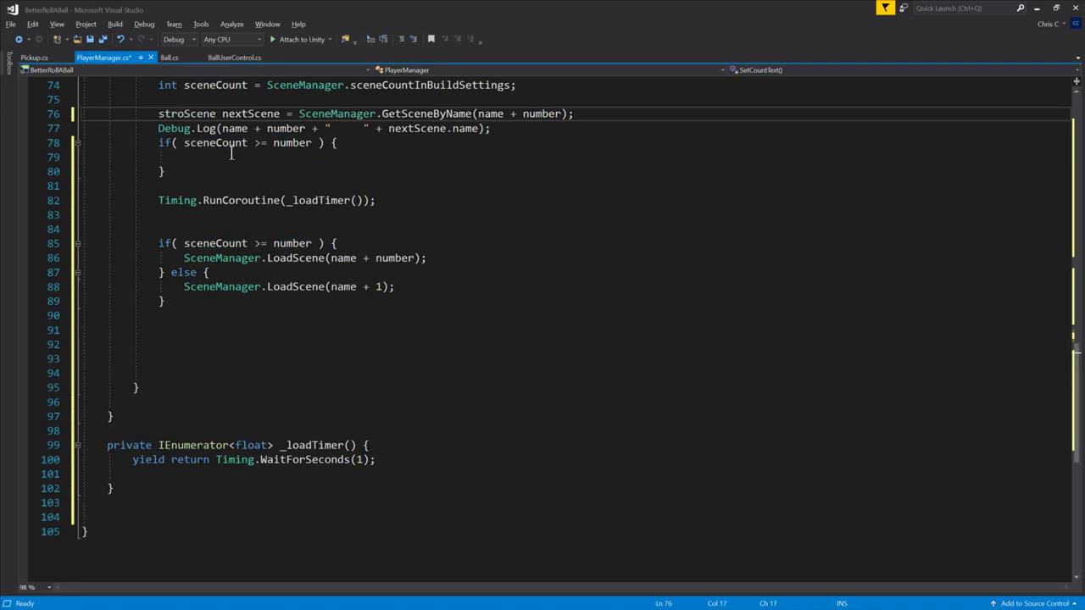
type("g")
key("ctrl+shift+Right")
key("Delete")
key("ctrl+Right")
key("shift+End")
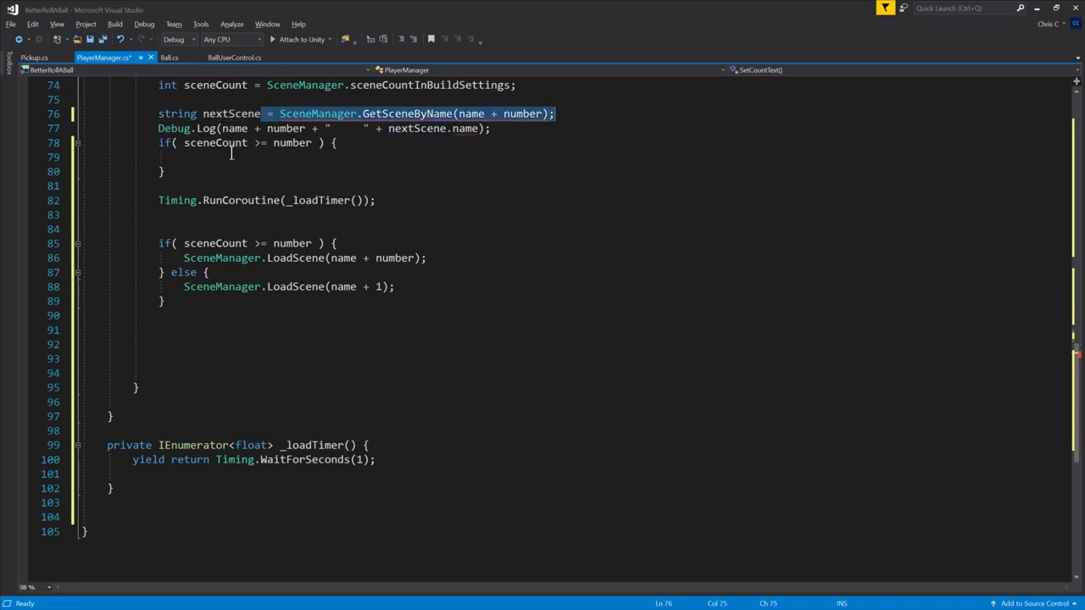
key("shift+Left")
key("Delete")
Step: Remove the nextScene.name part from the Debug.Log line
key("Down")
key("Down")
key("Down")
key("Up")
key("Up")
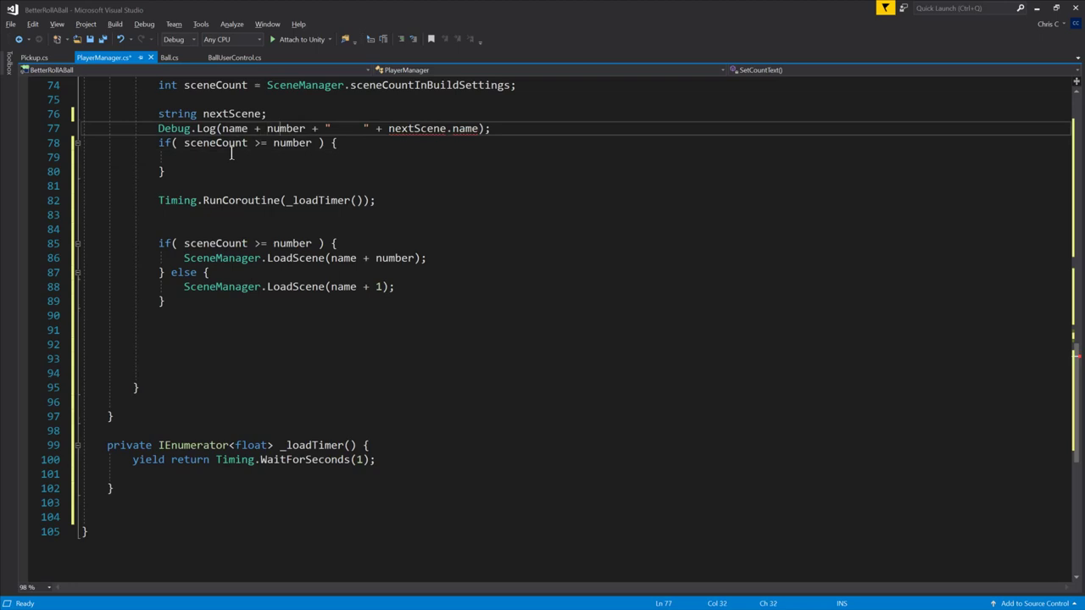
key("ctrl+Right")
key("shift+End")
key("shift+Left")
key("shift+Left")
key("Delete")
key("BackSpace")
Step: Fill the branches: nextScene = name + number in the if, nextScene = name in the else
key("Down")
key("Down")
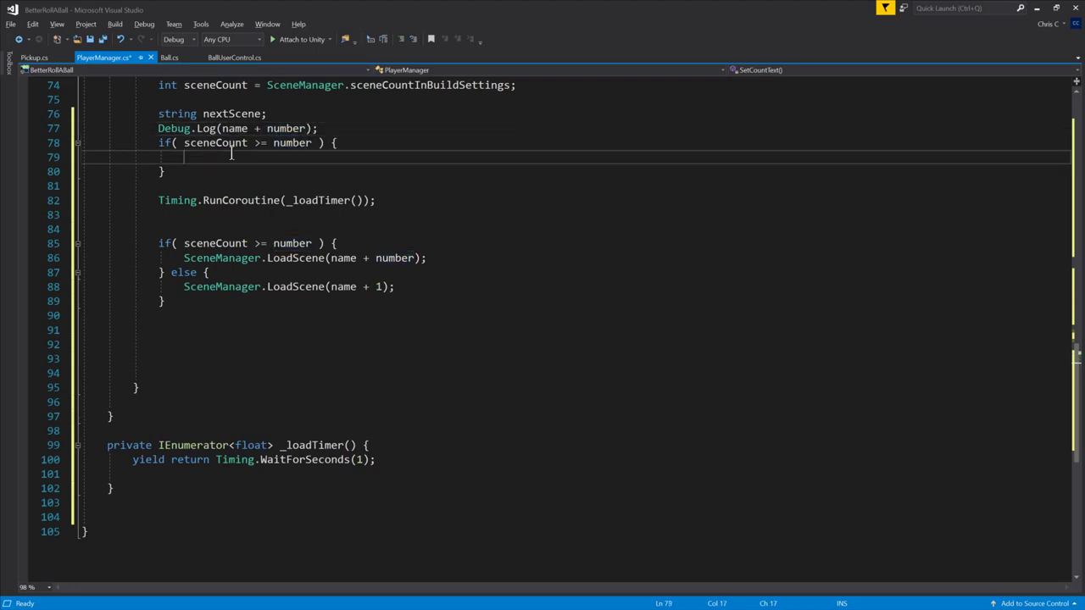
type("name + number")
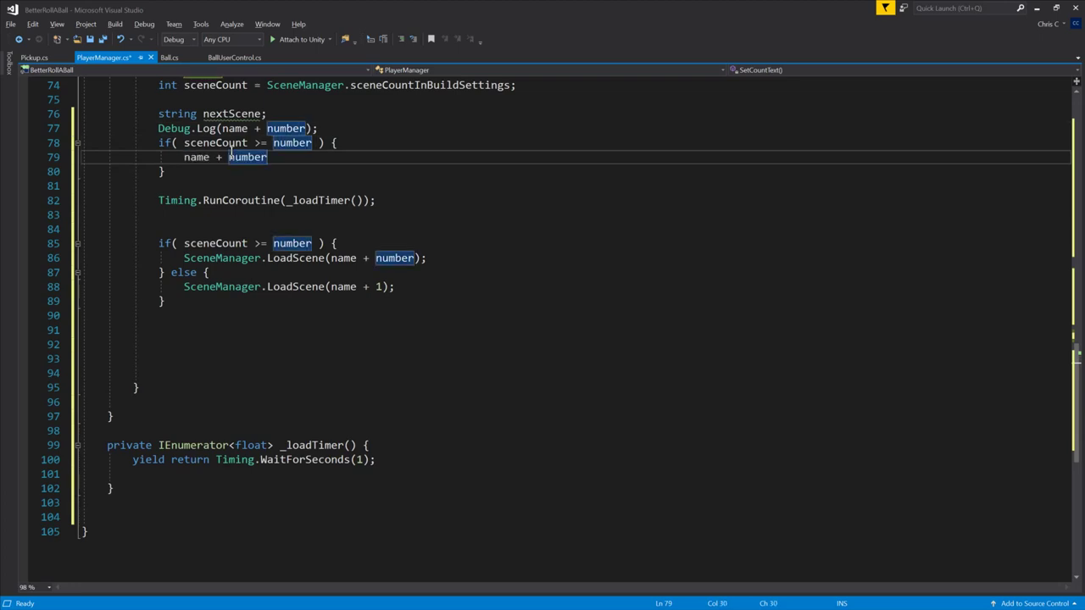
key("Home")
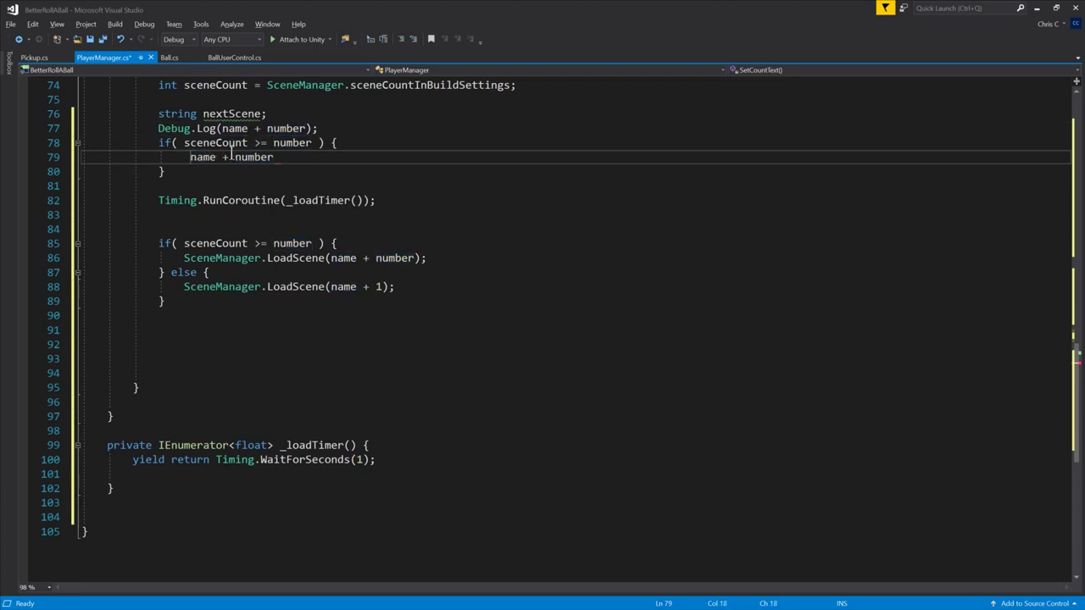
type("nextScene")
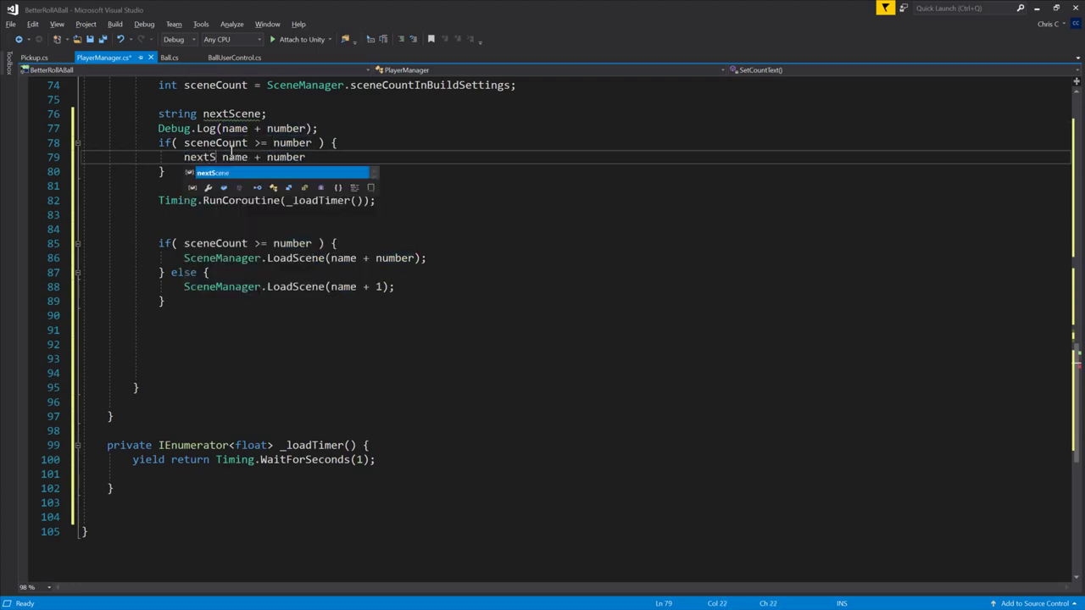
type(" =")
key("End")
type(";")
key("Down")
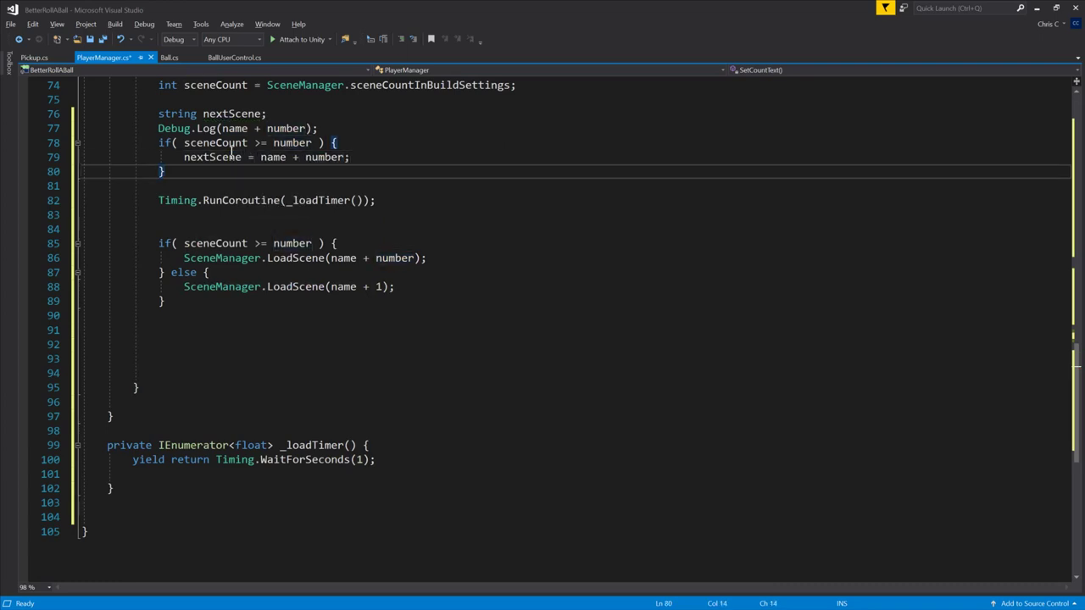
type("else {")
key("Return")
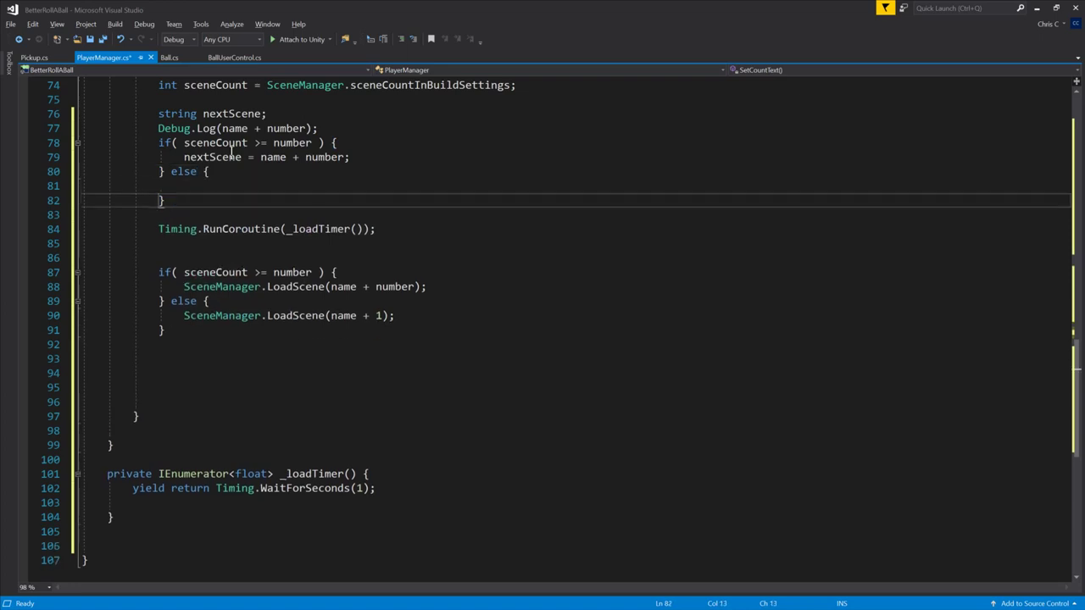
key("Up")
type("ne")
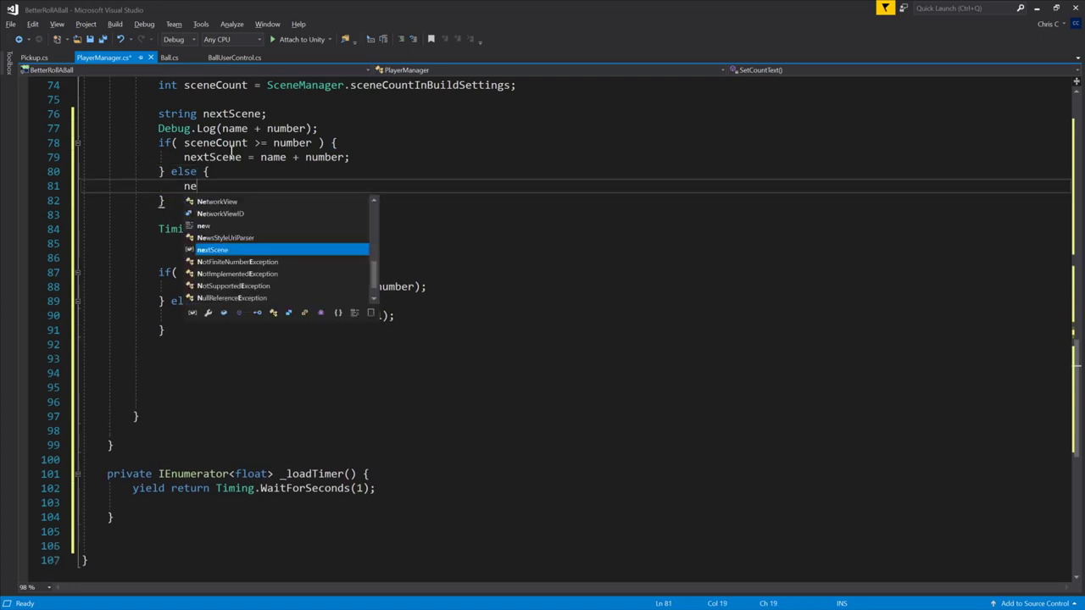
type("xtScene = name + 1;")
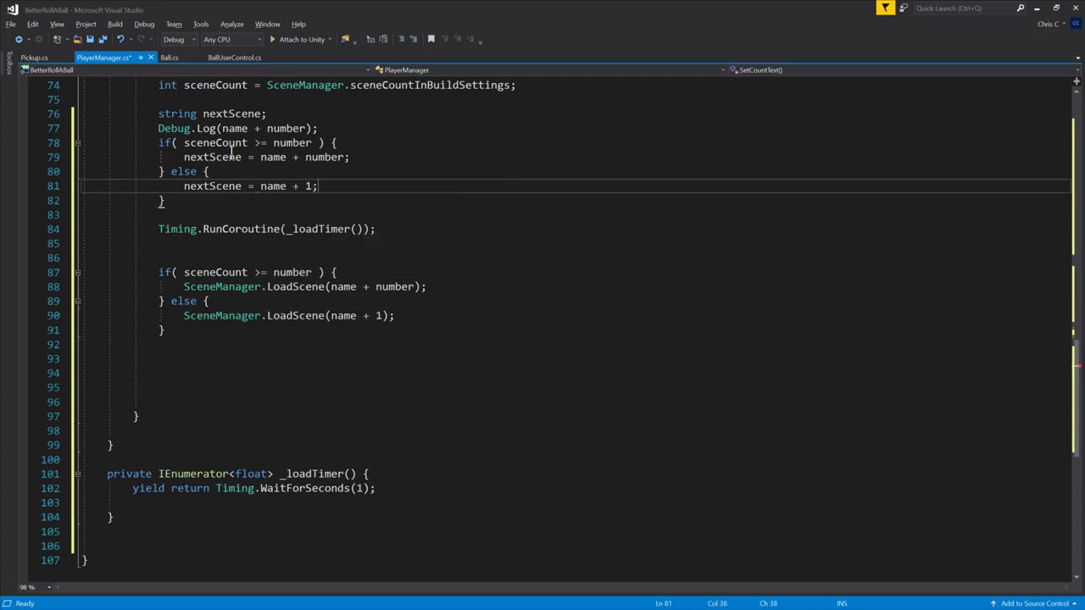
key("Down")
key("Down")
key("Down")
key("Down")
key("Down")
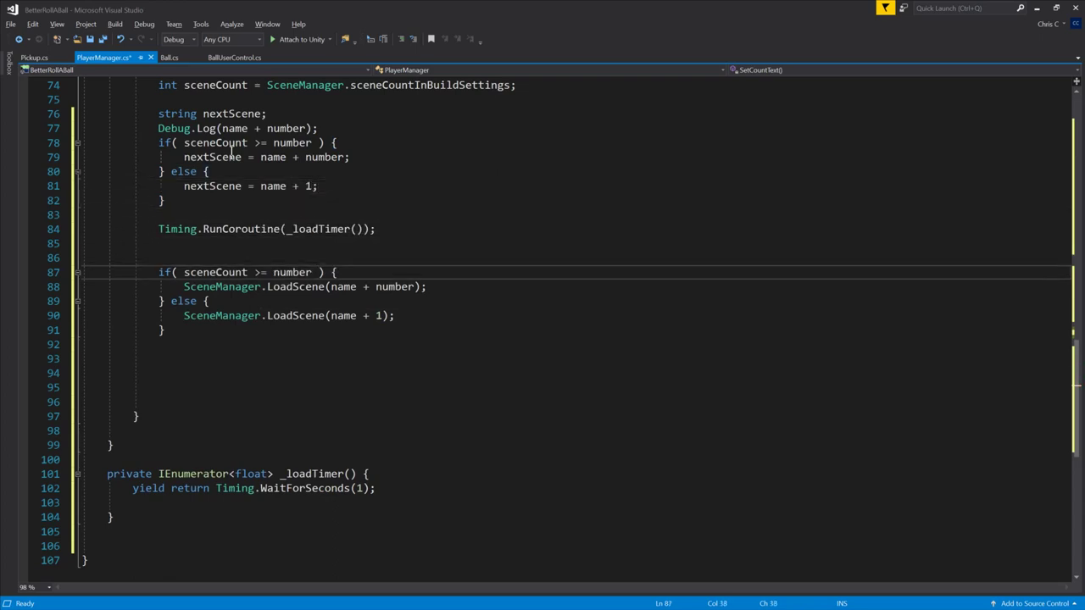
Step: Delete the old if/else LoadScene block
key("Down")
key("Home")
key("shift+Down")
key("shift+Down")
key("shift+Down")
key("shift+Down")
key("shift+Down")
key("shift+Down")
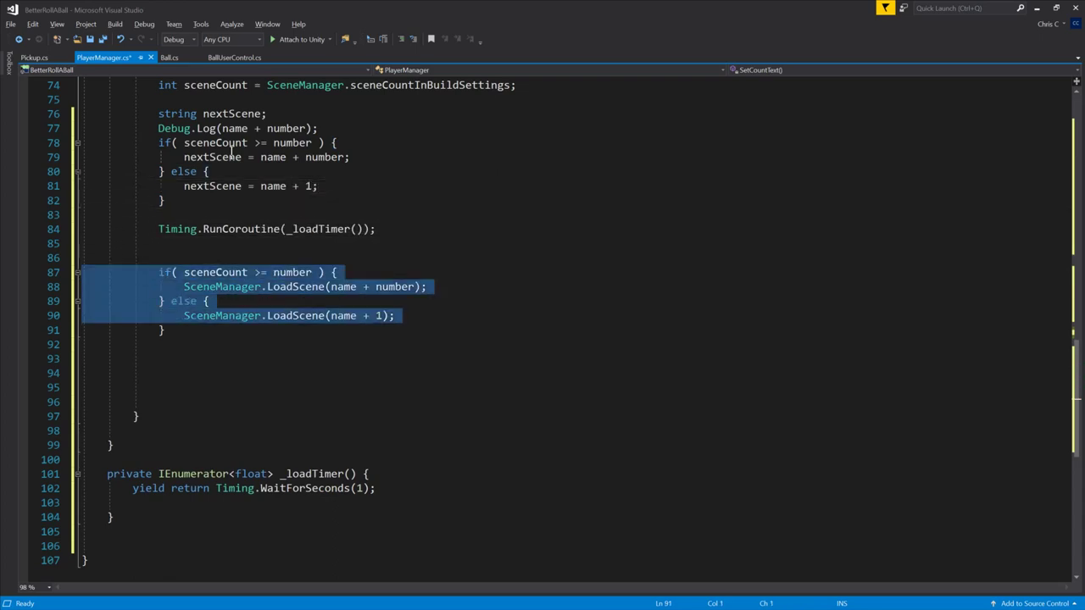
key("Up")
key("Up")
key("Up")
key("Up")
key("Up")
key("Up")
key("Up")
key("Up")
key("Down")
key("Down")
key("Down")
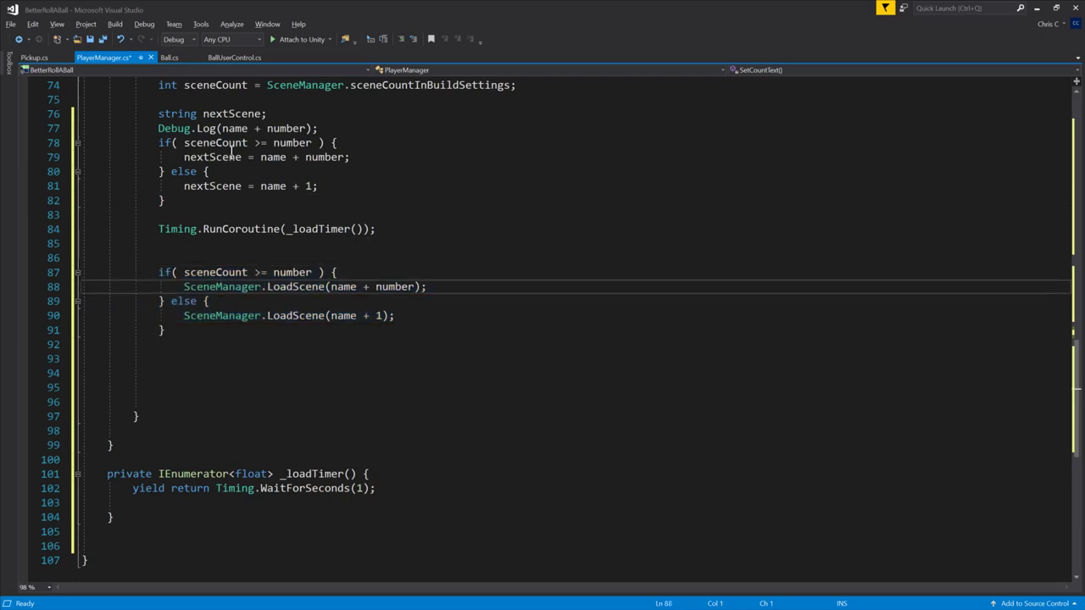
key("Up")
key("shift+Down")
key("shift+Down")
key("shift+Down")
key("shift+Down")
key("shift+Down")
key("shift+Down")
key("shift+Down")
key("shift+Down")
key("shift+Down")
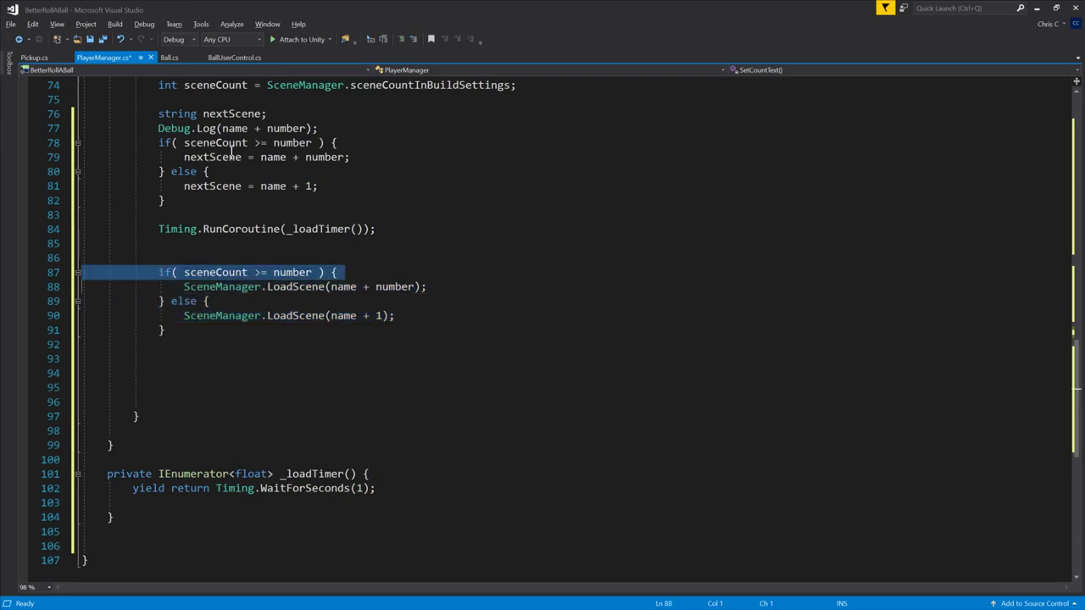
key("Delete")
Step: Pass nextScene to the _loadTimer call and add a string nextScene parameter to _loadTimer
key("Up")
key("Up")
key("Up")
key("End")
type("sc")
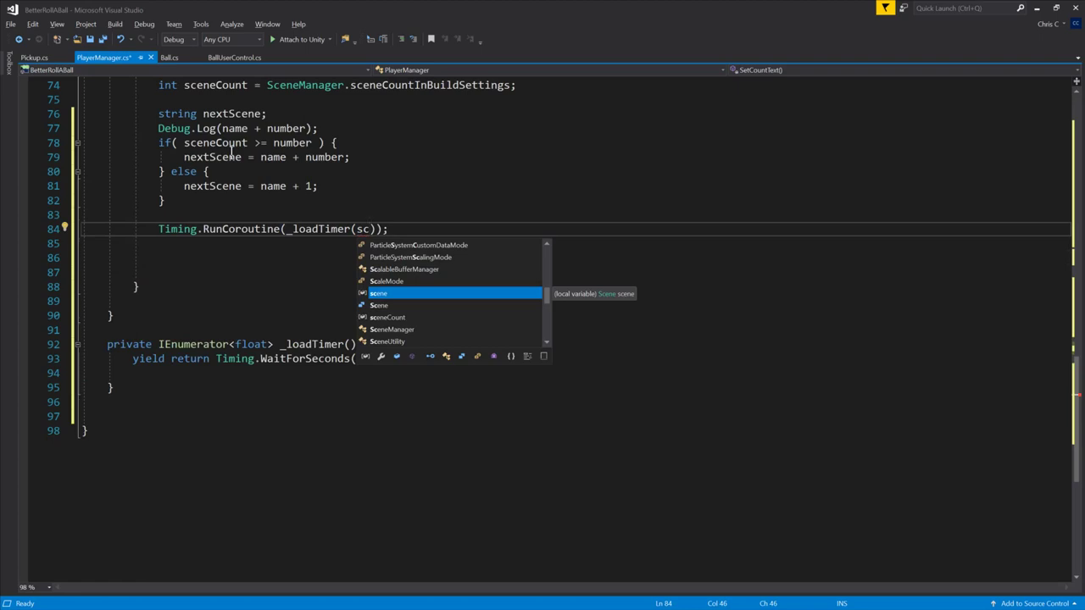
key("BackSpace")
key("BackSpace")
type("n")
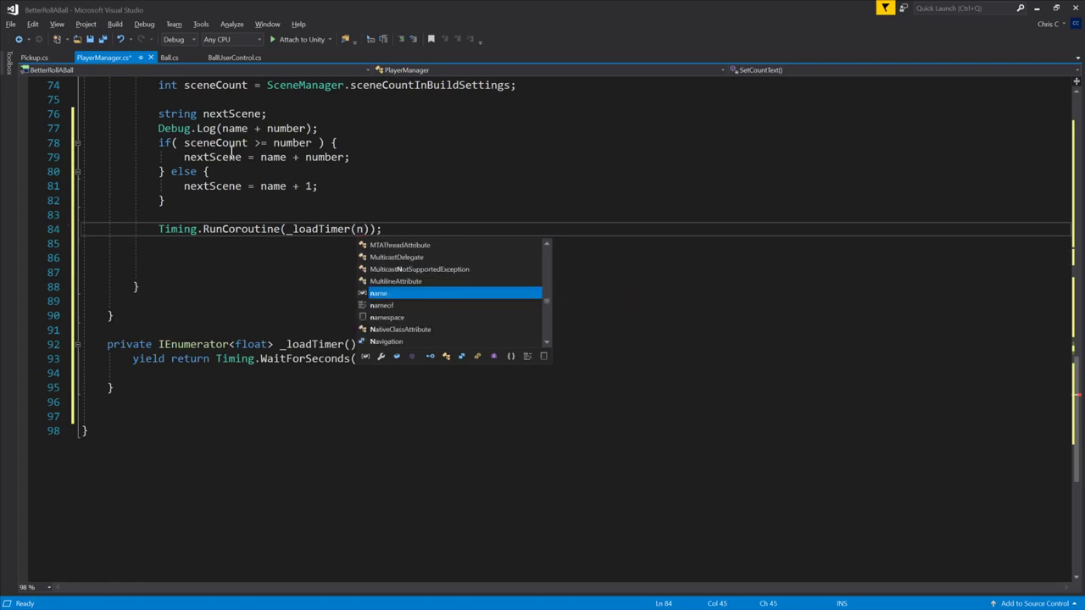
type("extScene")
key("Down")
key("Down")
key("Down")
key("Down")
key("Down")
key("Down")
key("Down")
key("Down")
key("Left")
key("Left")
key("Left")
type("string ")
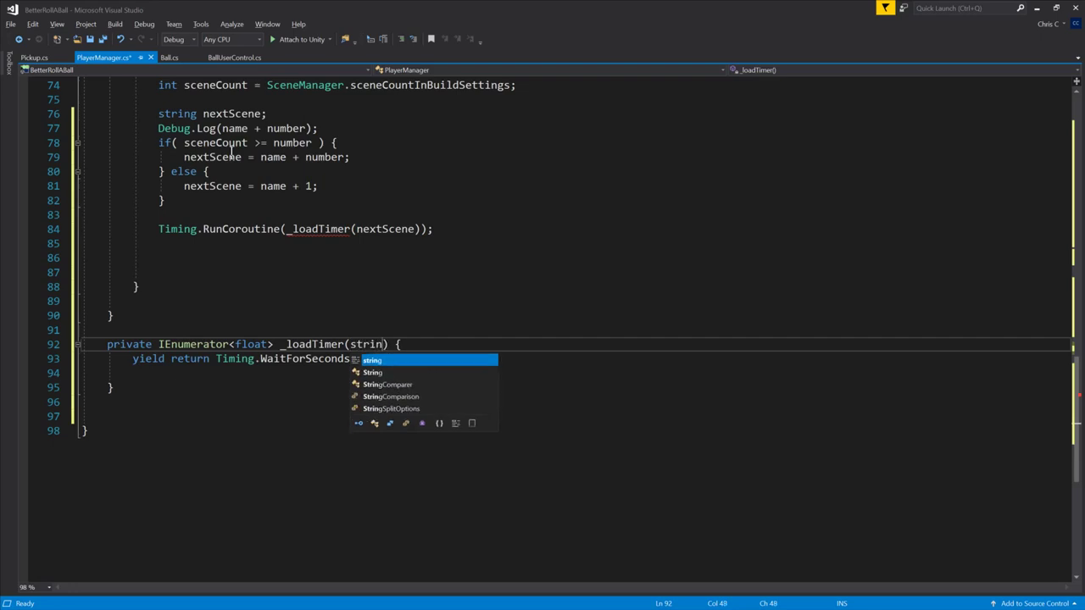
type("nextScene")
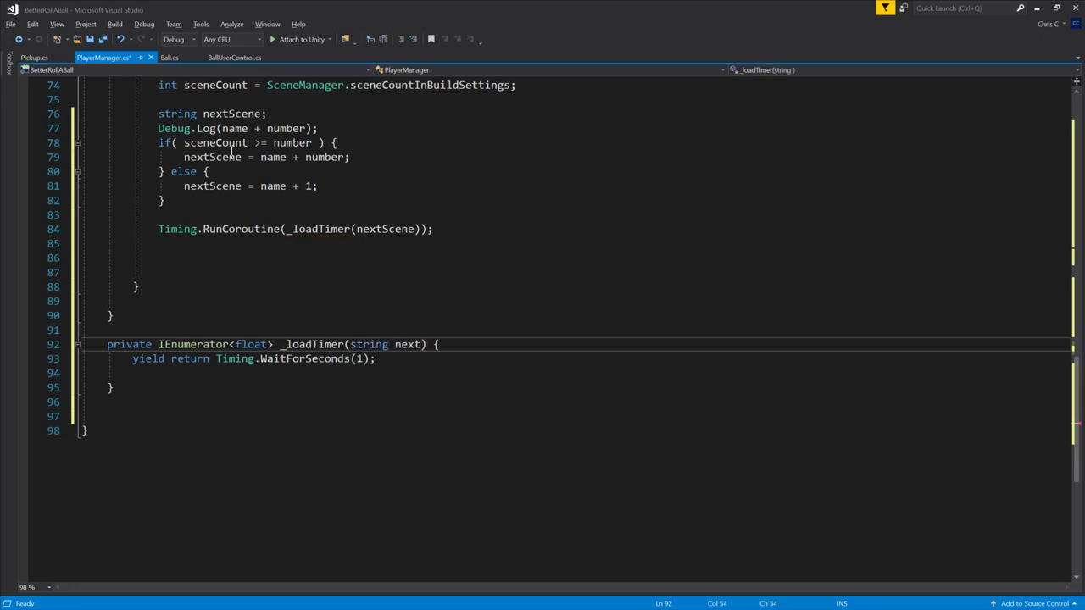
Step: Add SceneManager.LoadScene(nextScene); after the one-second wait in _loadTimer
key("Down")
key("Down")
key("Up")
key("Return")
type("Sc")
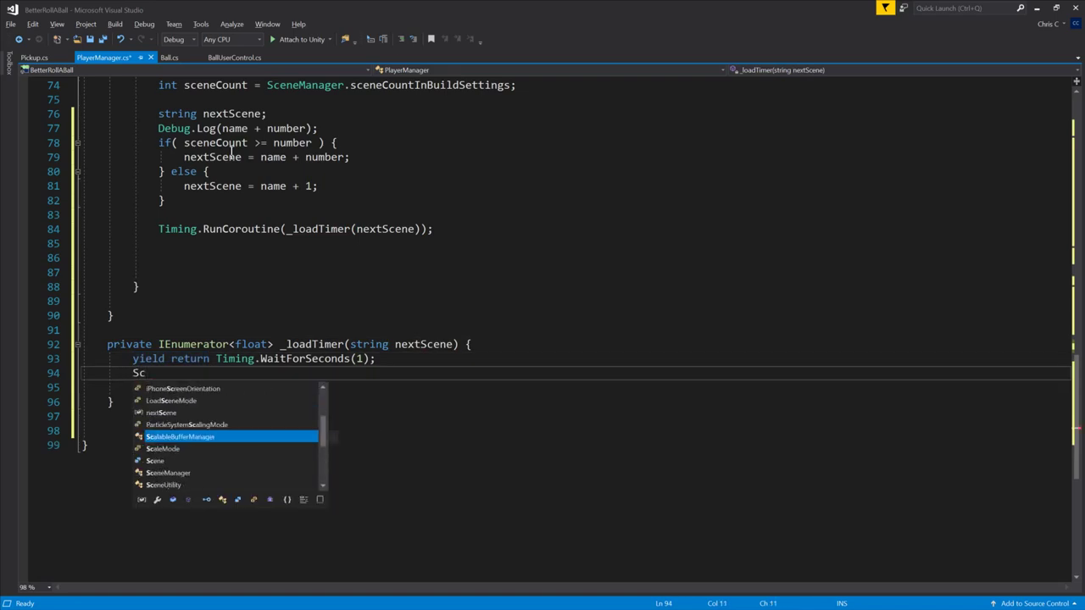
type("eneManager")
key("Tab")
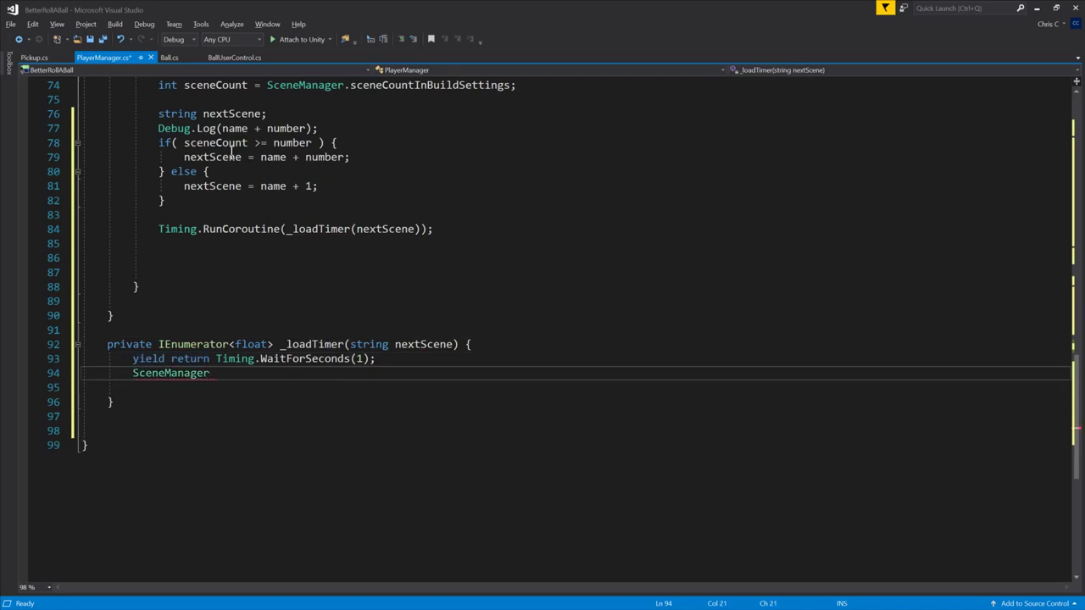
type(".Lo")
key("Tab")
type("(n")
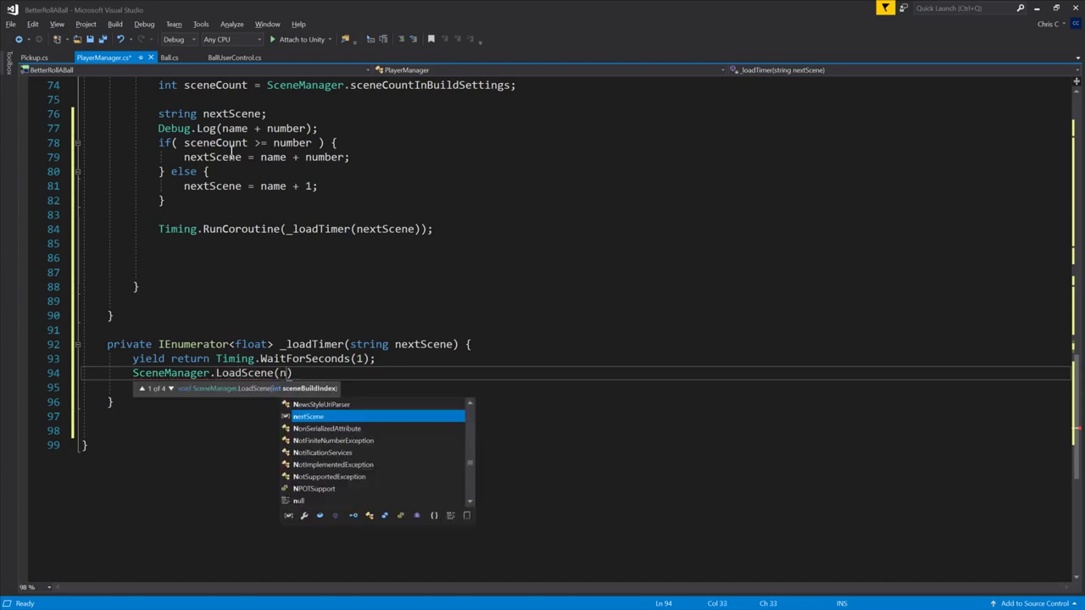
key("Tab")
type(")")
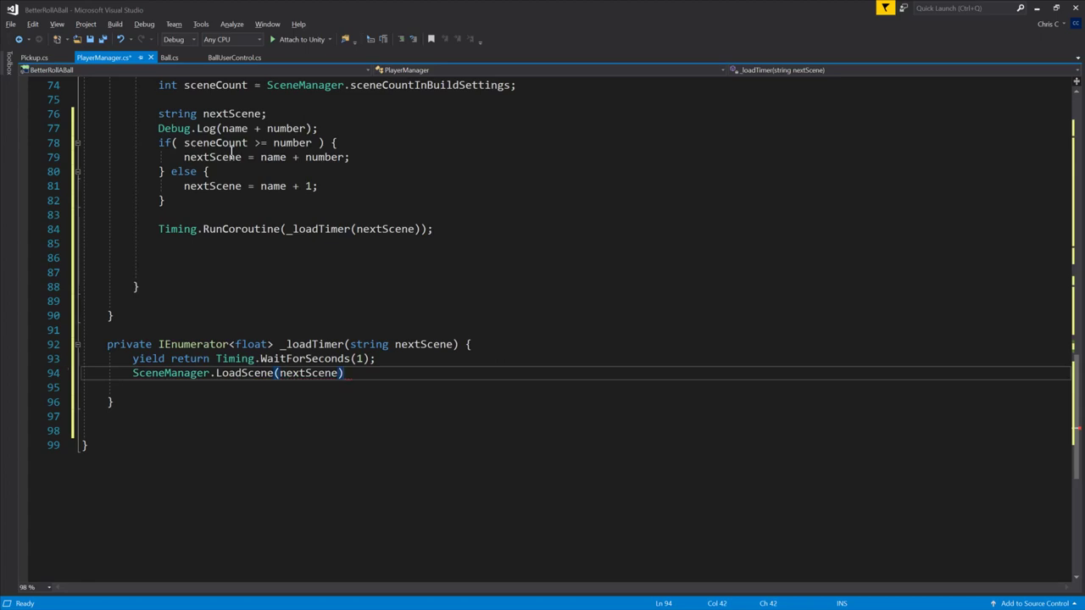
type(";")
Step: Save PlayerManager.cs and return to the Unity editor
key("Up")
key("Down")
key("Down")
key("ctrl+s")
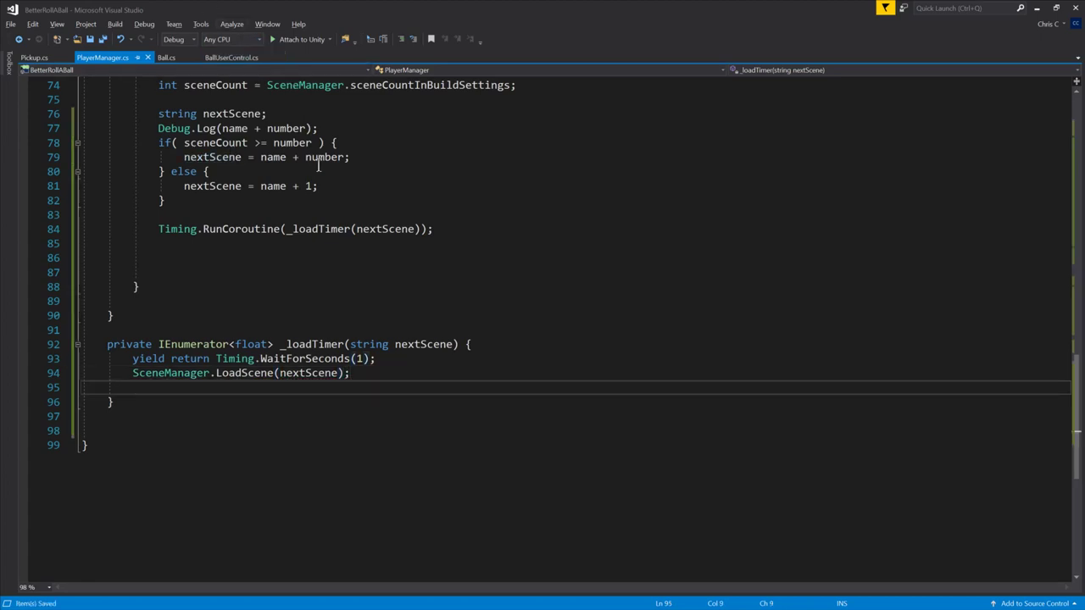
key("alt+Tab")
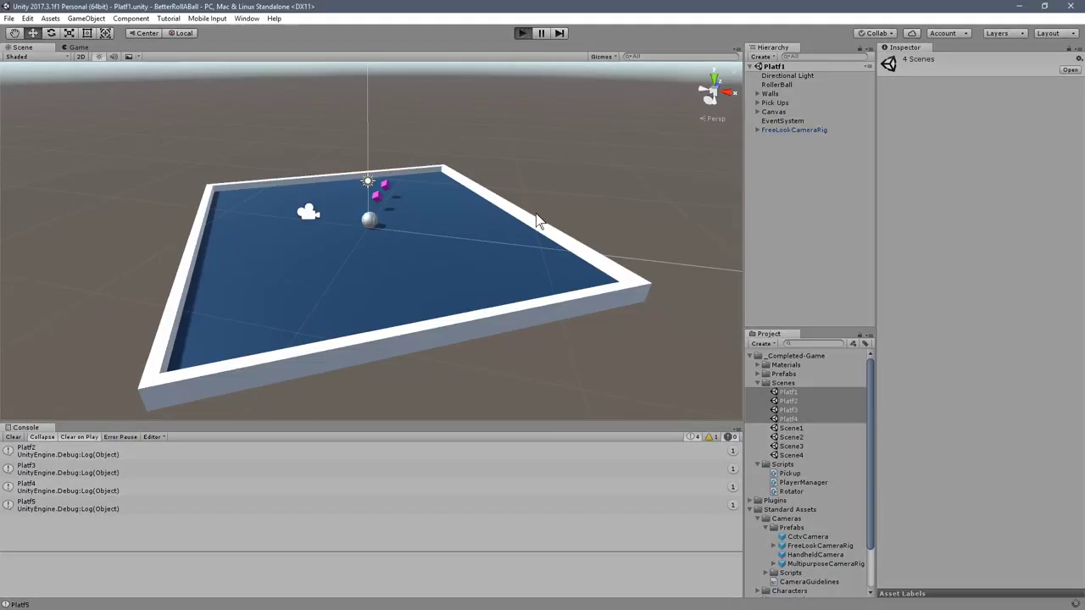
key("ctrl+p")
key("Up")
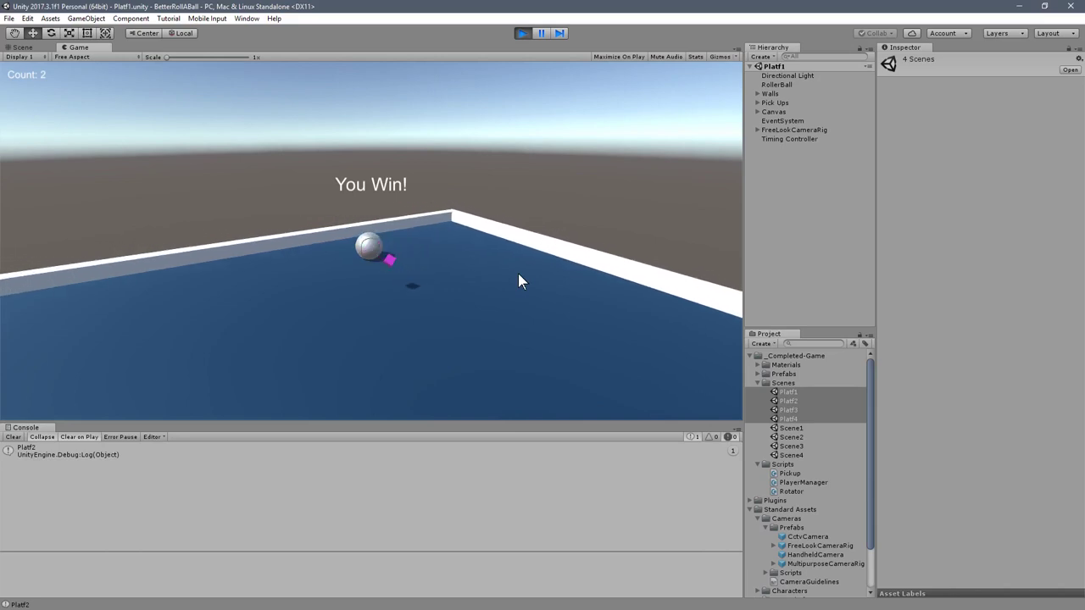
key("Up")
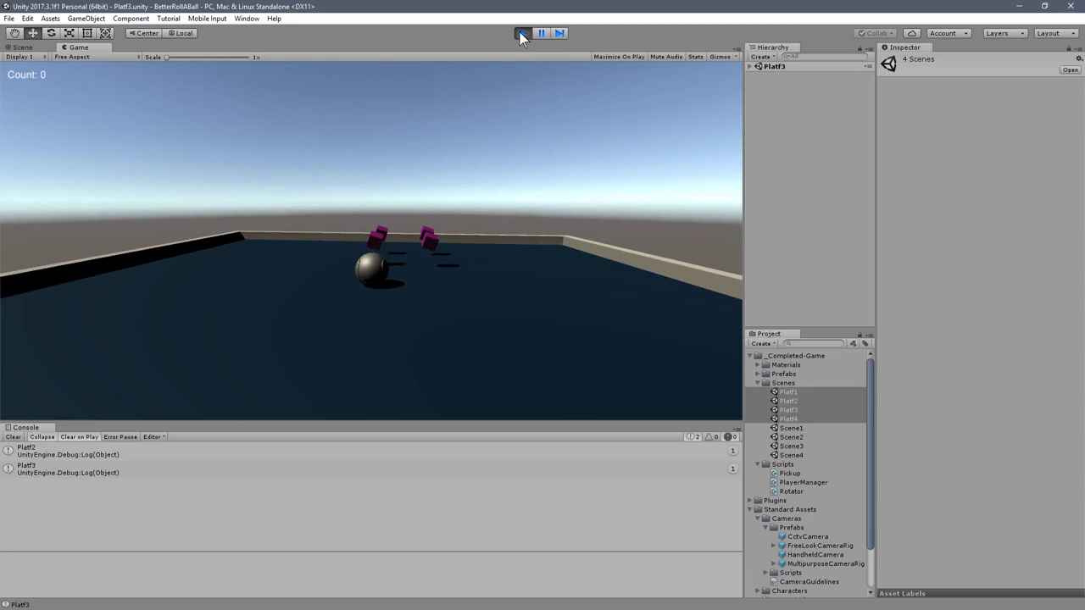
left_click(522, 33)
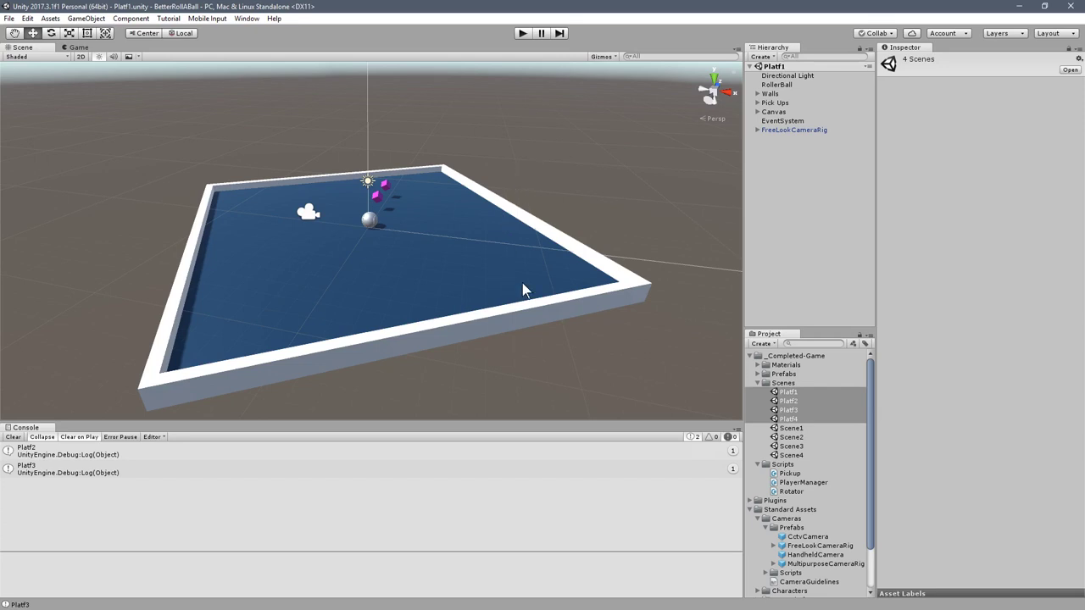
Step: Add a new 3D Cube from the Hierarchy and reset its Transform to the origin
left_click(792, 167)
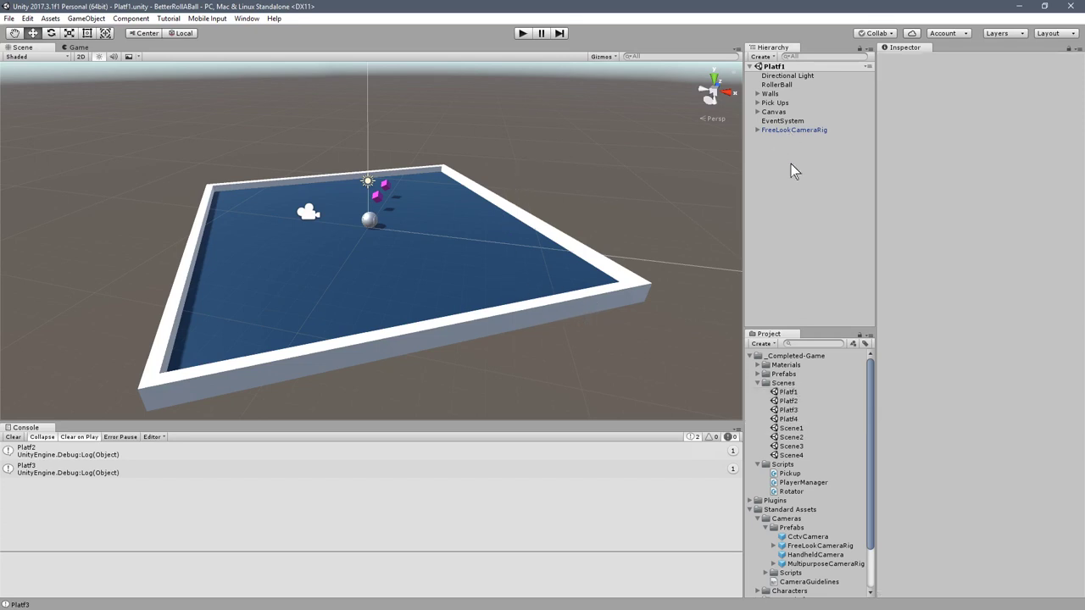
left_click(759, 383)
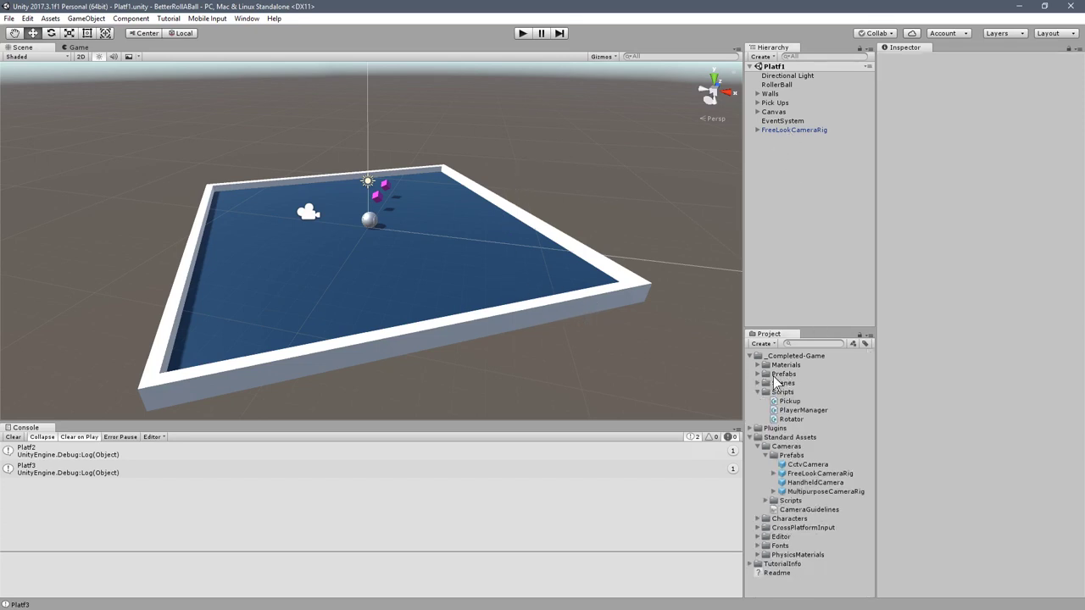
right_click(780, 188)
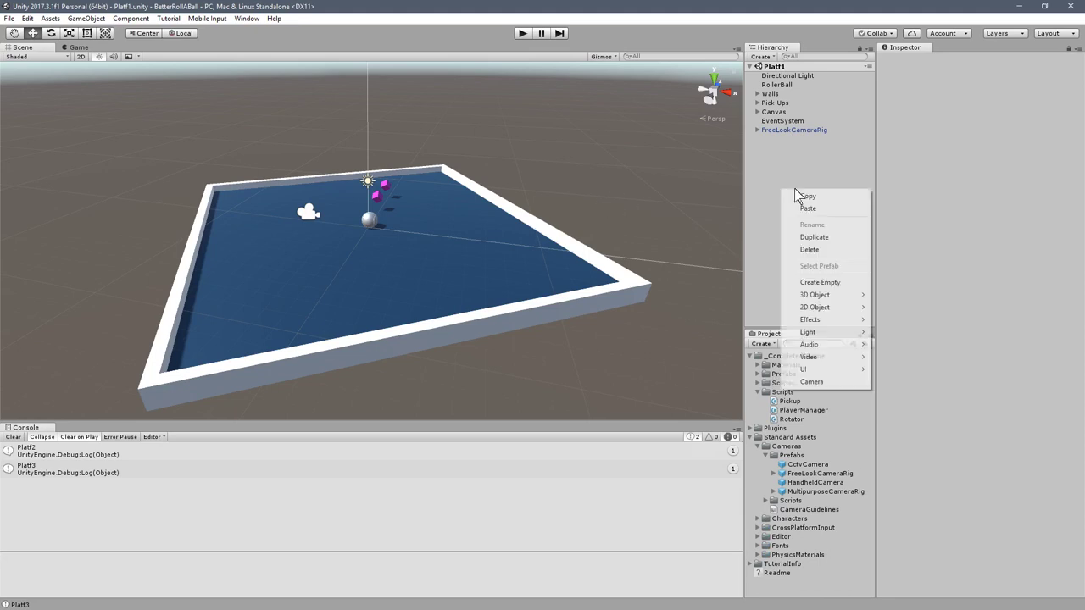
mouse_move(816, 299)
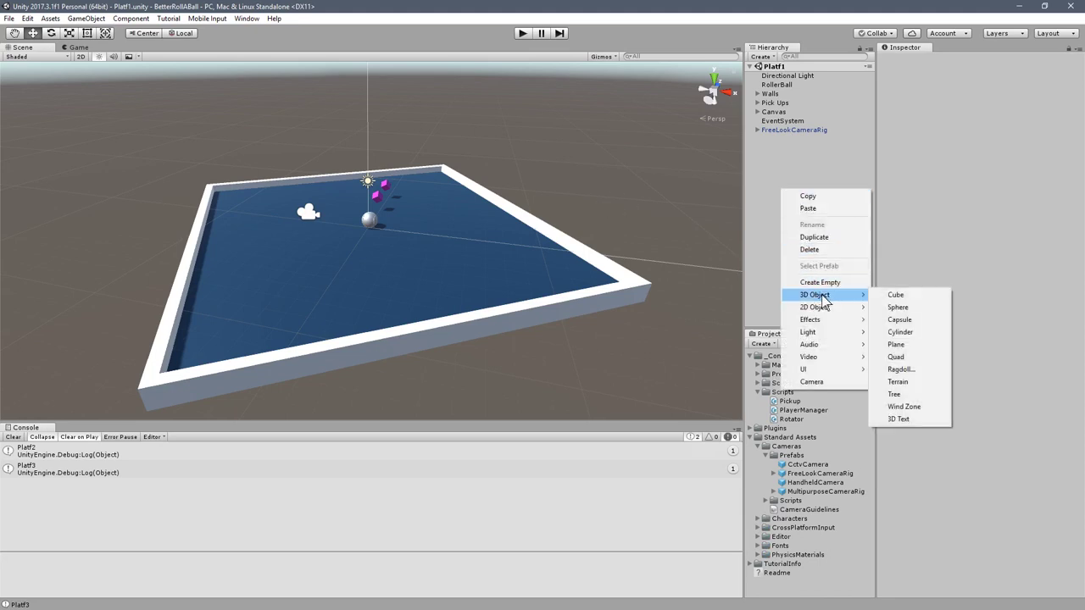
left_click(894, 297)
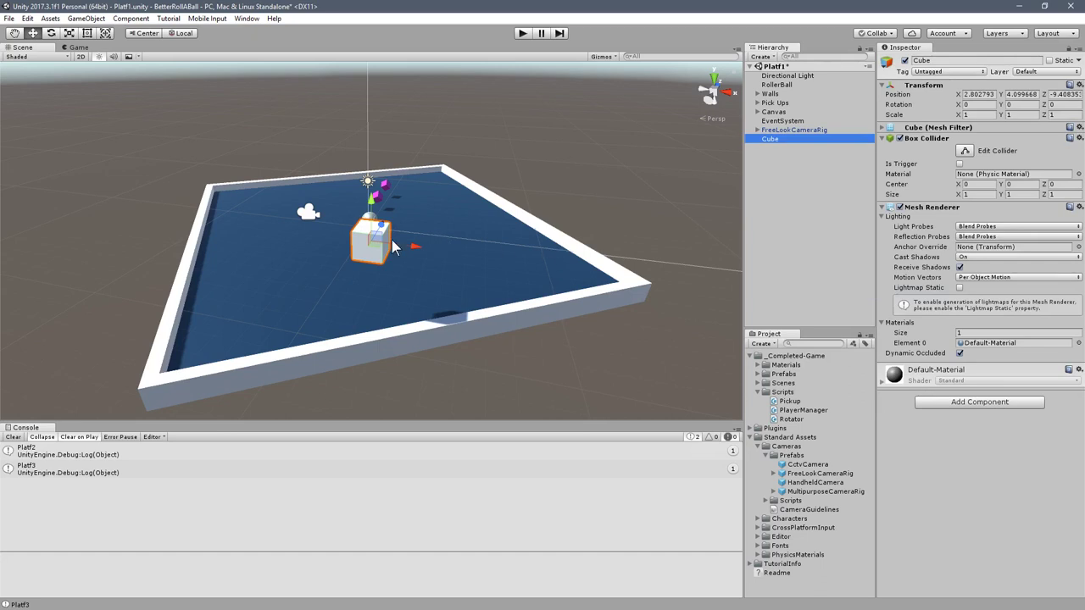
left_click(1079, 85)
left_click(920, 94)
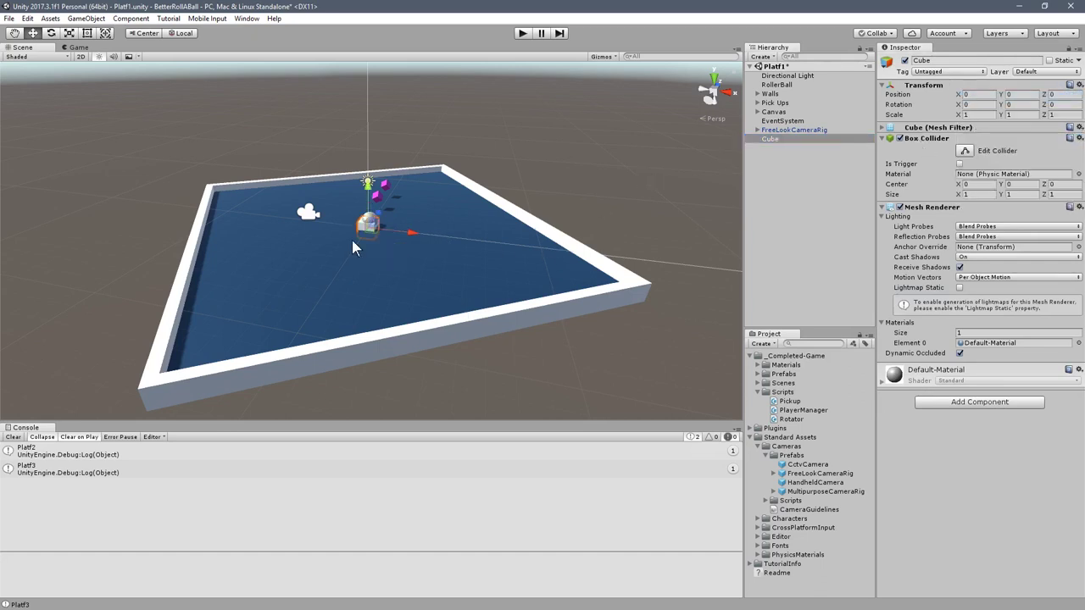
Step: Move the cube toward the platform's right corner and set its scale to 3, 3, 3
left_click_drag(373, 237, 579, 289)
left_click_drag(582, 241, 585, 206)
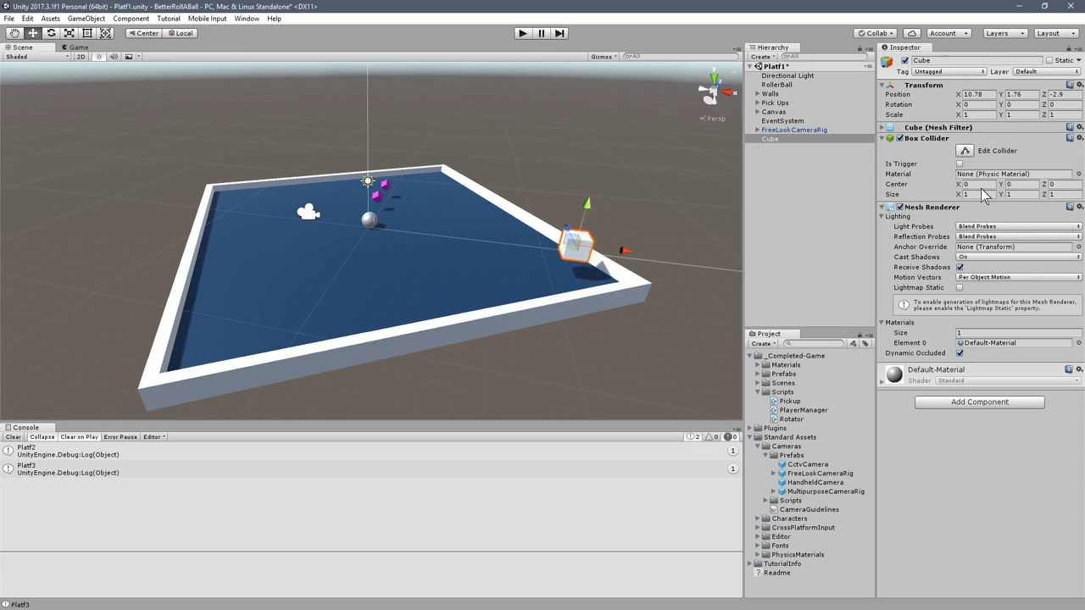
left_click(778, 137)
left_click(977, 114)
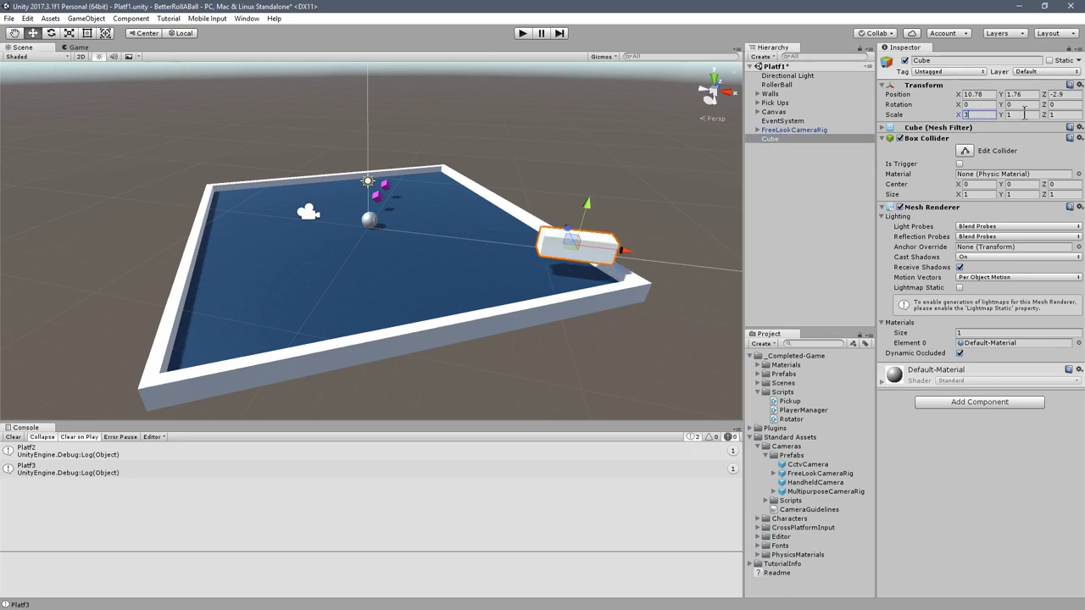
key("Tab")
type("3")
key("Tab")
type("3")
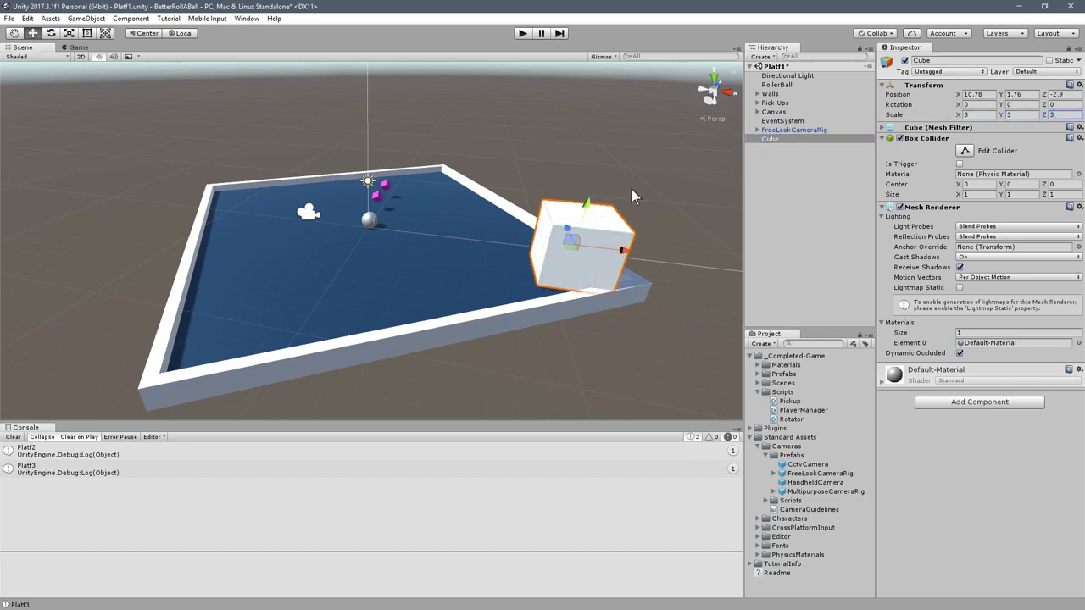
Step: Nudge the cube against the corner wall and lower it toward the floor
left_click_drag(570, 244, 522, 250)
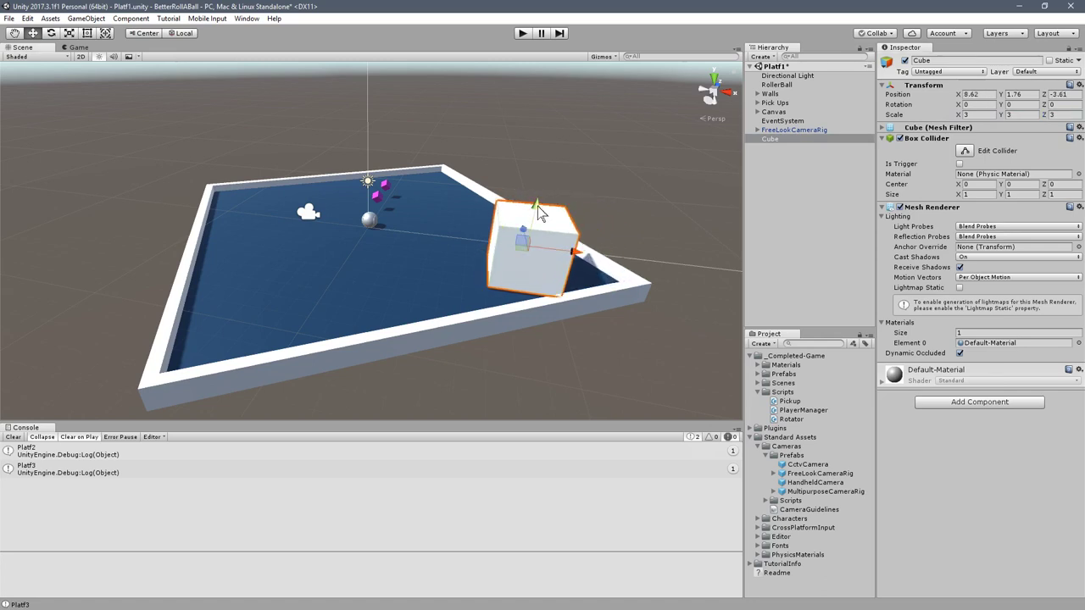
left_click_drag(537, 211, 541, 209)
scroll(564, 230, "up", 2)
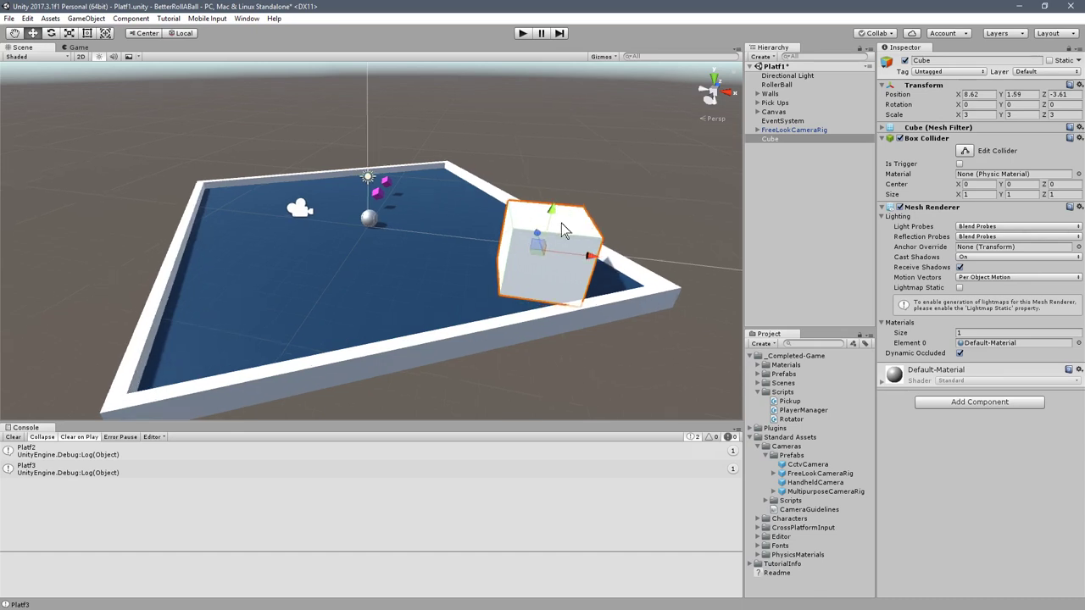
scroll(565, 230, "up", 2)
right_click_drag(564, 230, 734, 184)
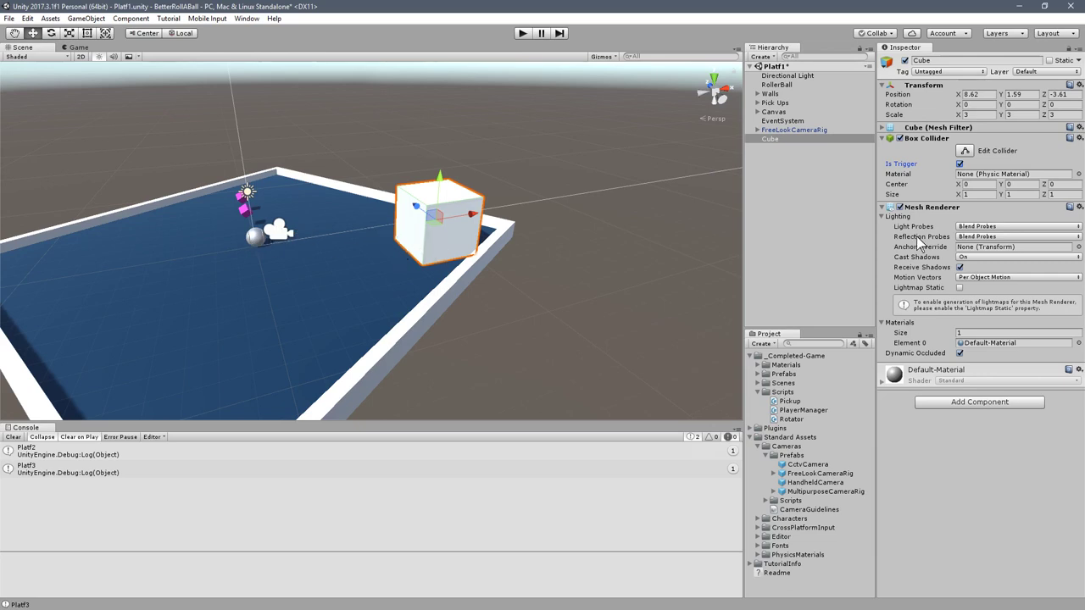
Step: Untick Is Trigger on the second pickup's Model collider
left_click(243, 211)
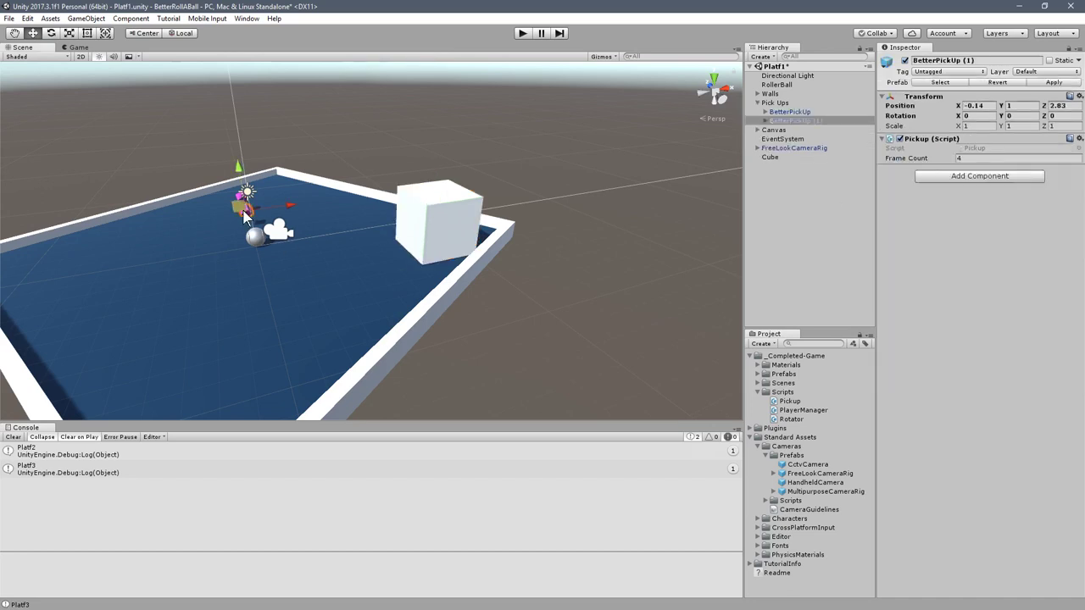
left_click(765, 120)
left_click(784, 131)
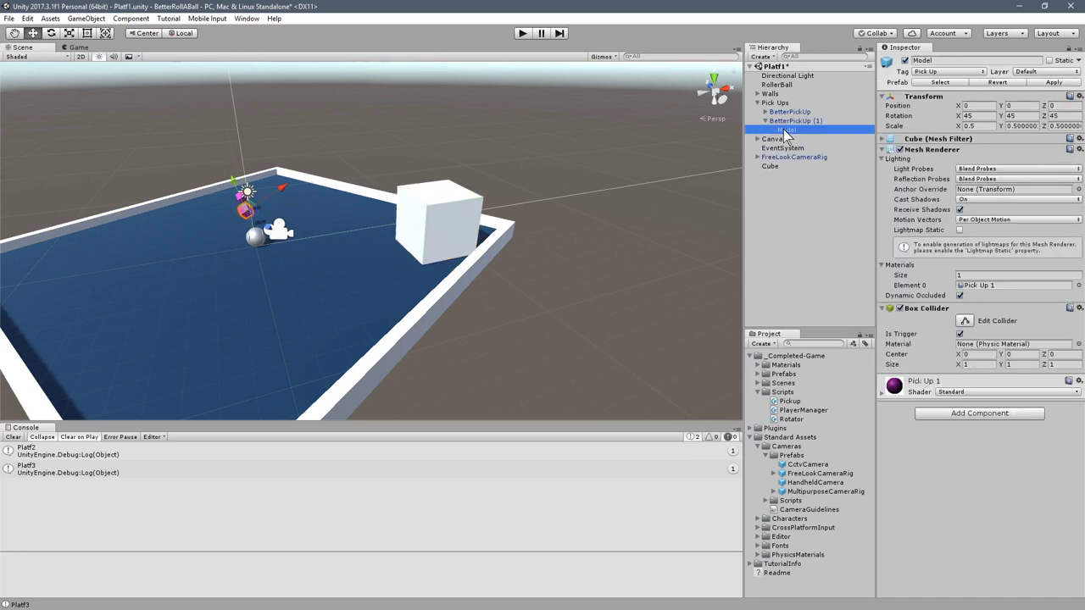
left_click(960, 334)
Step: Run a quick play test, then return to PlayerManager.cs in Visual Studio
left_click(518, 34)
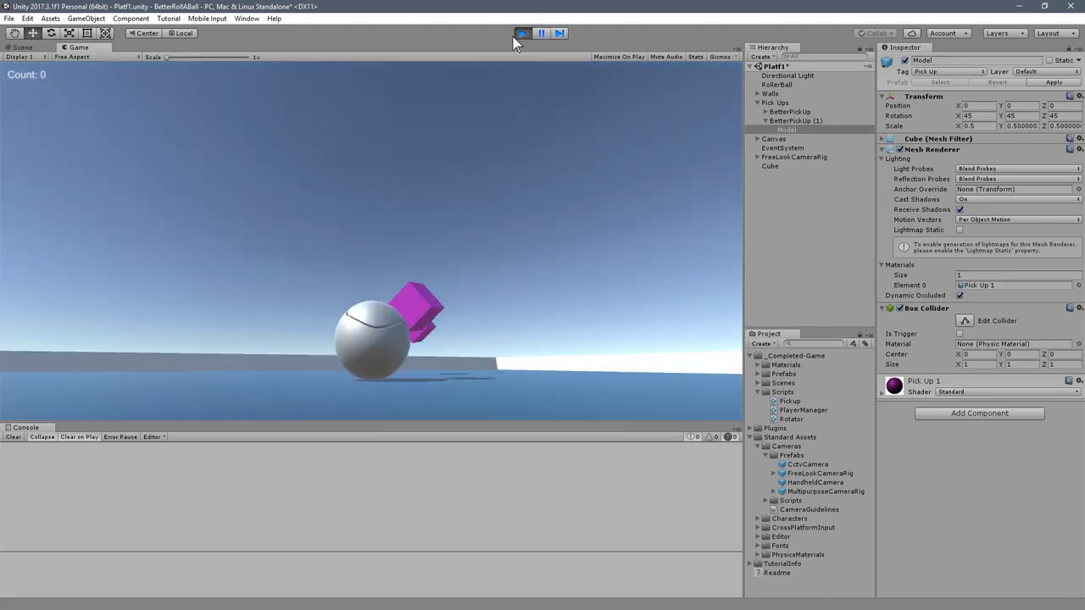
left_click(522, 33)
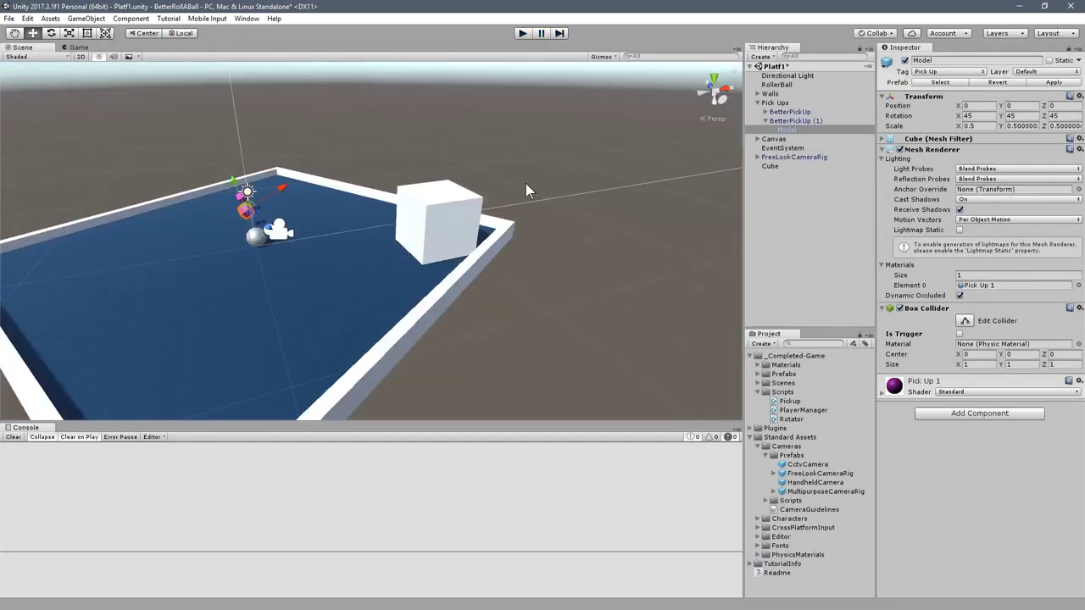
key("alt")
key("alt+Tab")
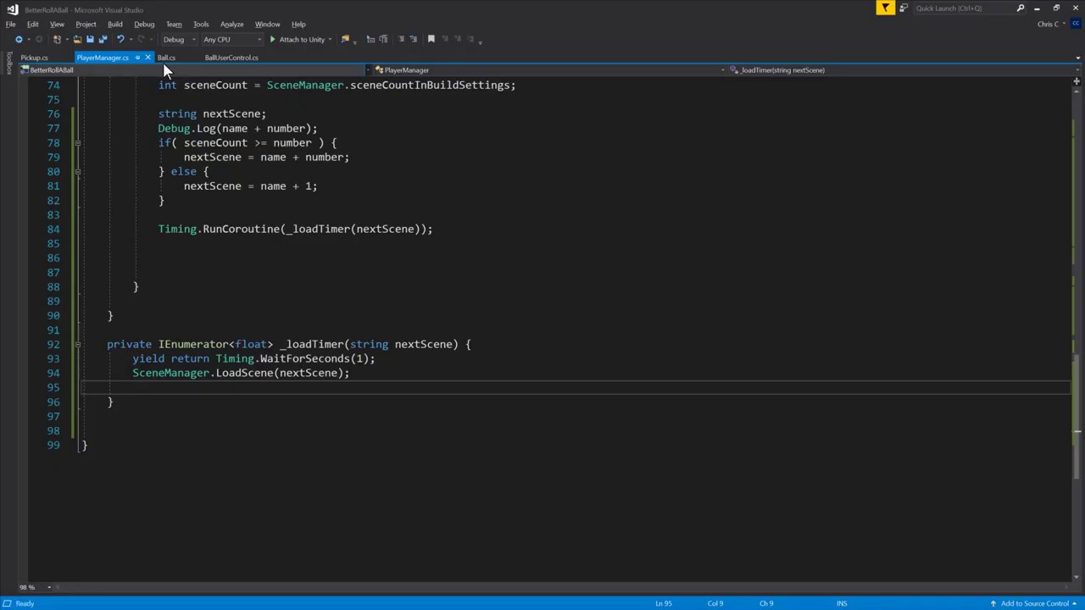
left_click(103, 56)
Step: Scroll up to OnTriggerEnter in PlayerManager.cs, select its name, and go back to Unity
scroll(322, 316, "up", 3)
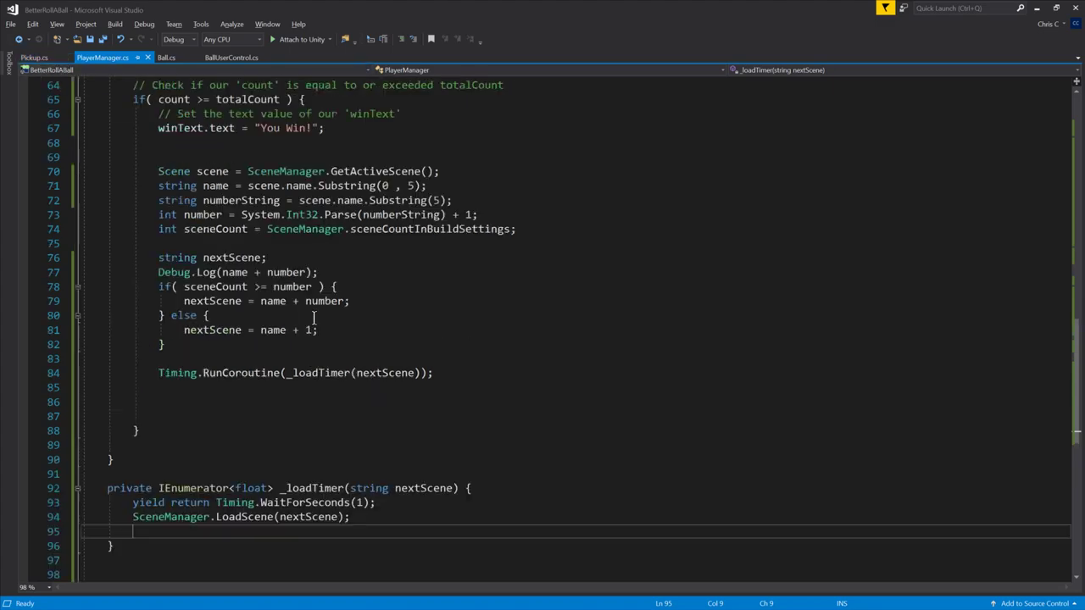
scroll(235, 212, "up", 3)
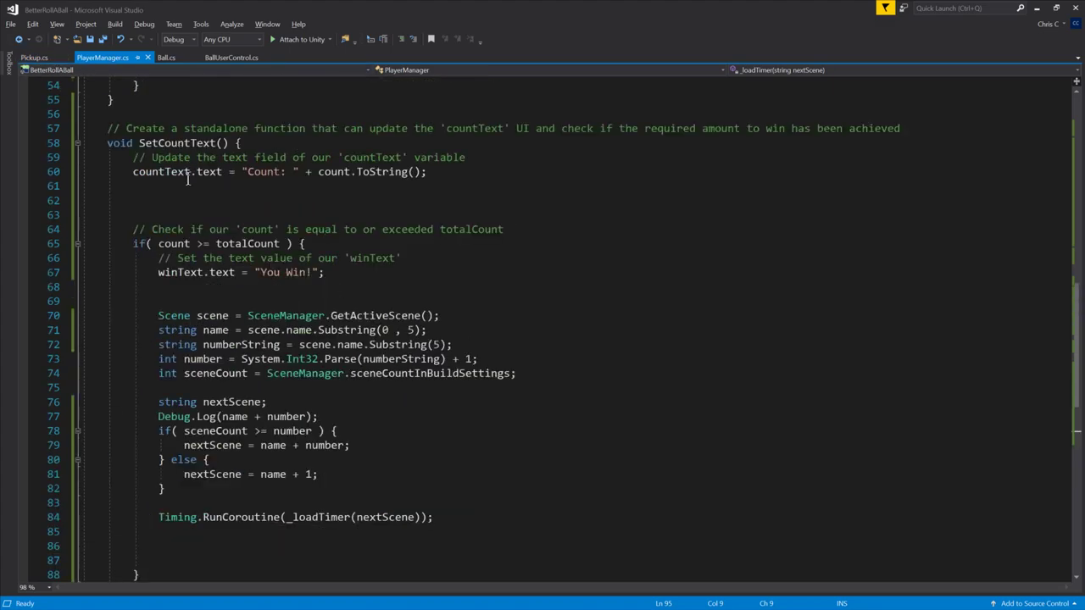
scroll(193, 186, "up", 9)
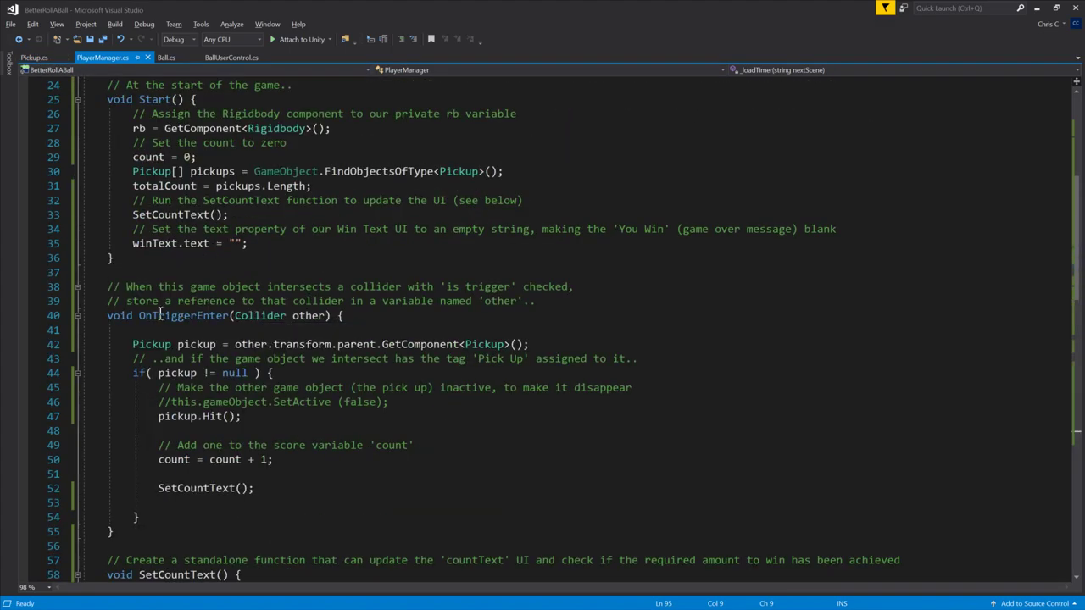
left_click_drag(139, 315, 195, 314)
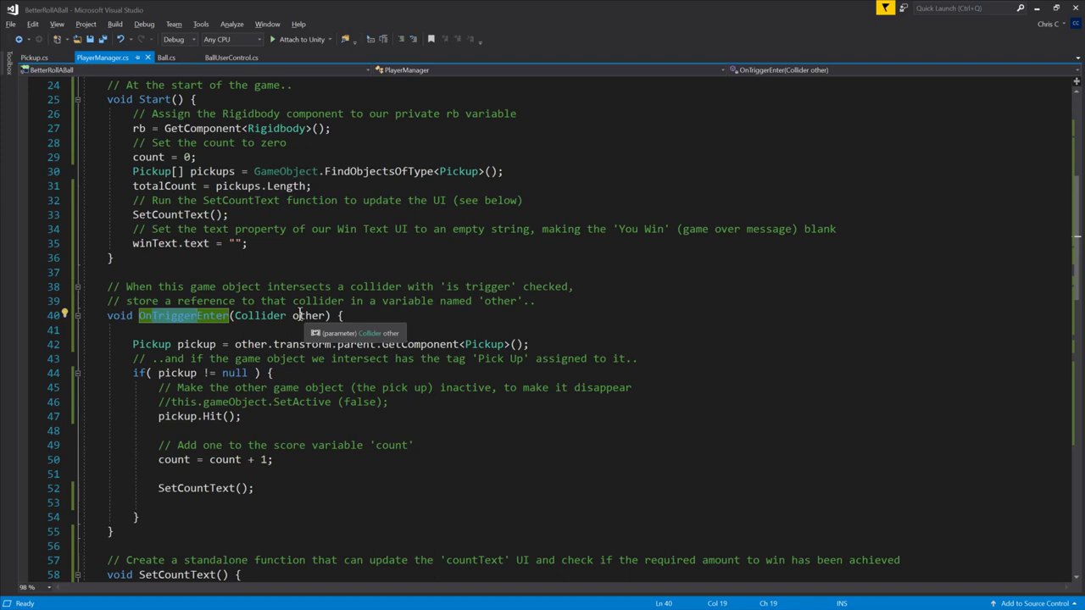
key("alt+Tab")
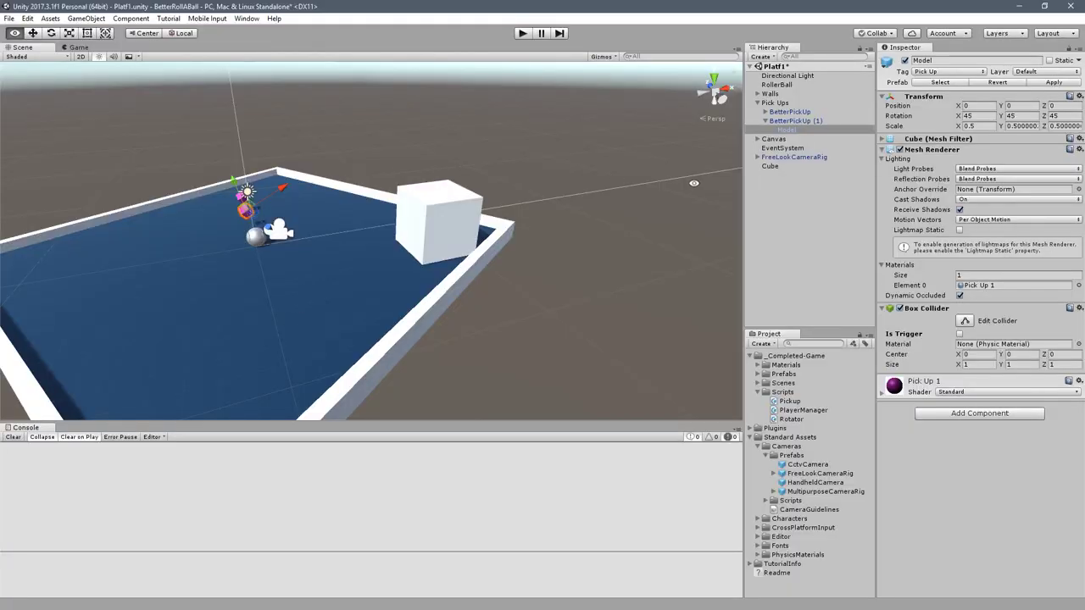
Step: Re-enable the Model's trigger, rename the cube to EndZone, and inspect its material slot
left_click(959, 334)
left_click(450, 228)
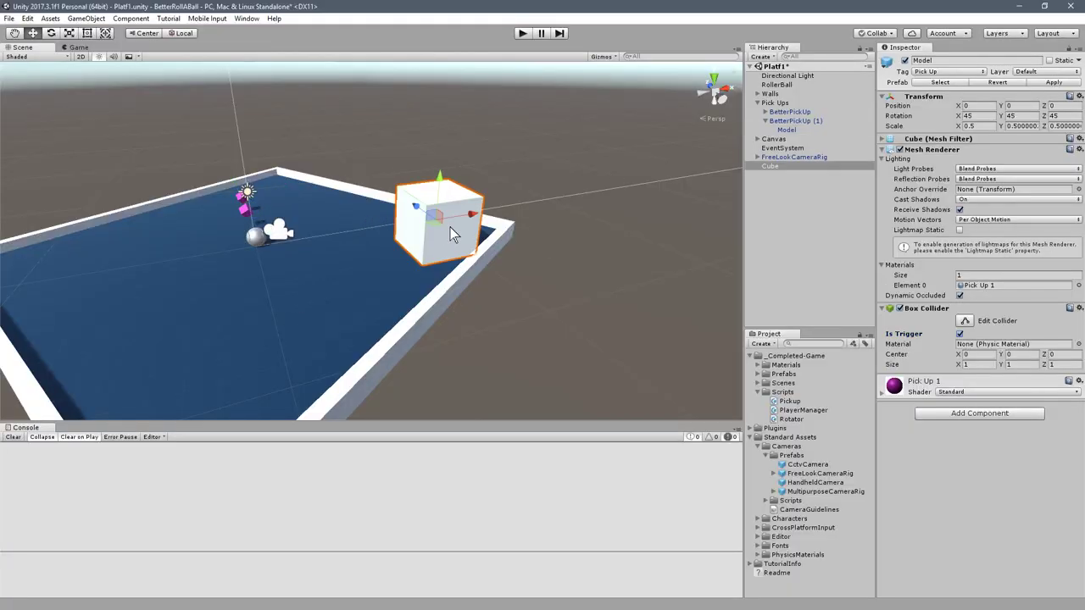
left_click(772, 168)
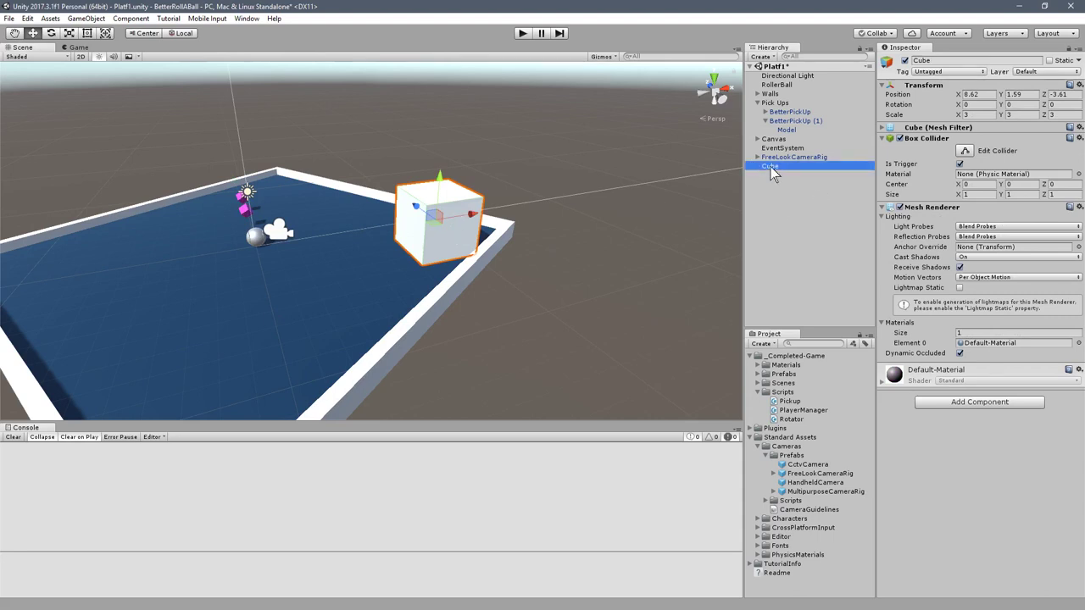
left_click(774, 167)
type("End")
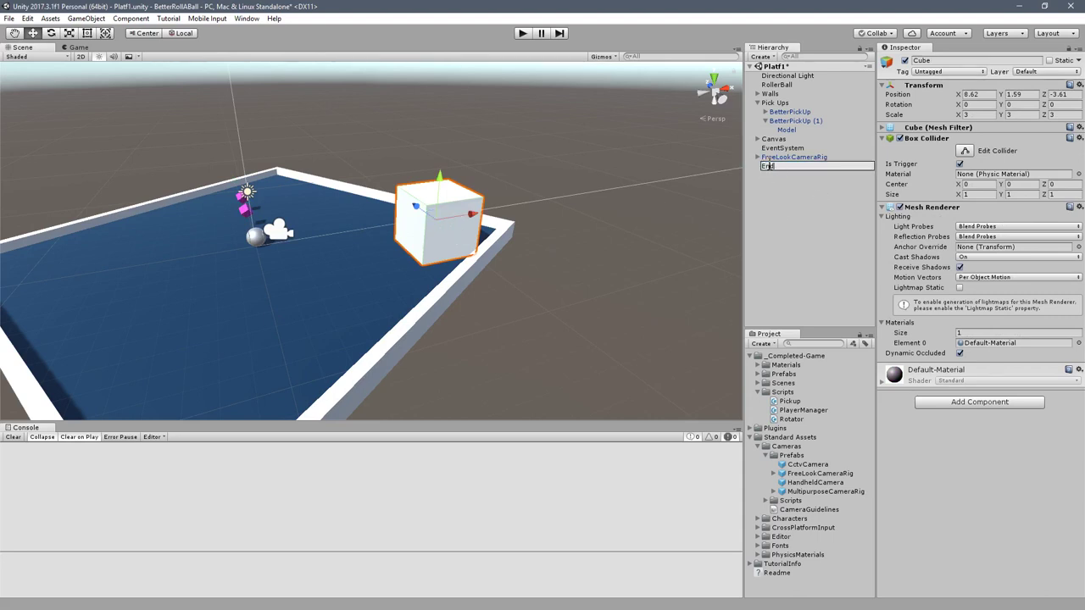
type("Zone")
key("Return")
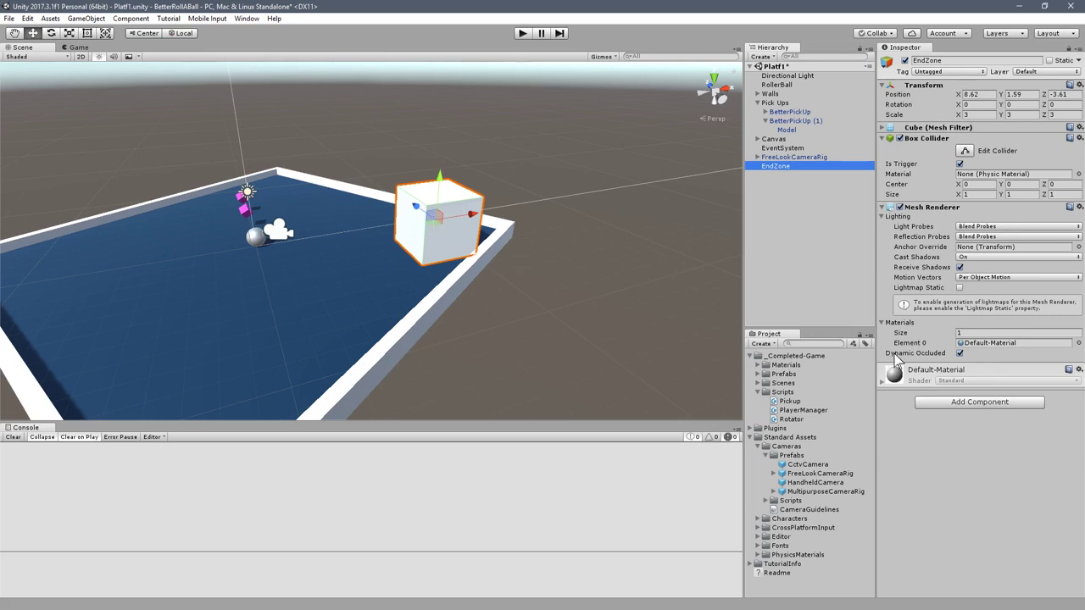
left_click(971, 343)
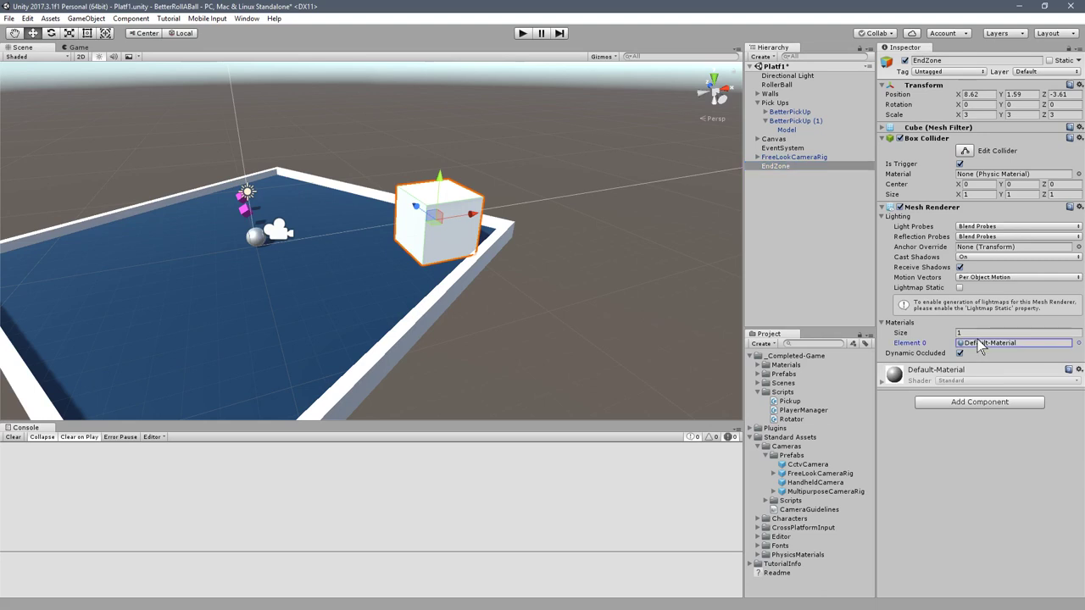
Step: Duplicate the Pick Up material and name the copy End Material
left_click(757, 366)
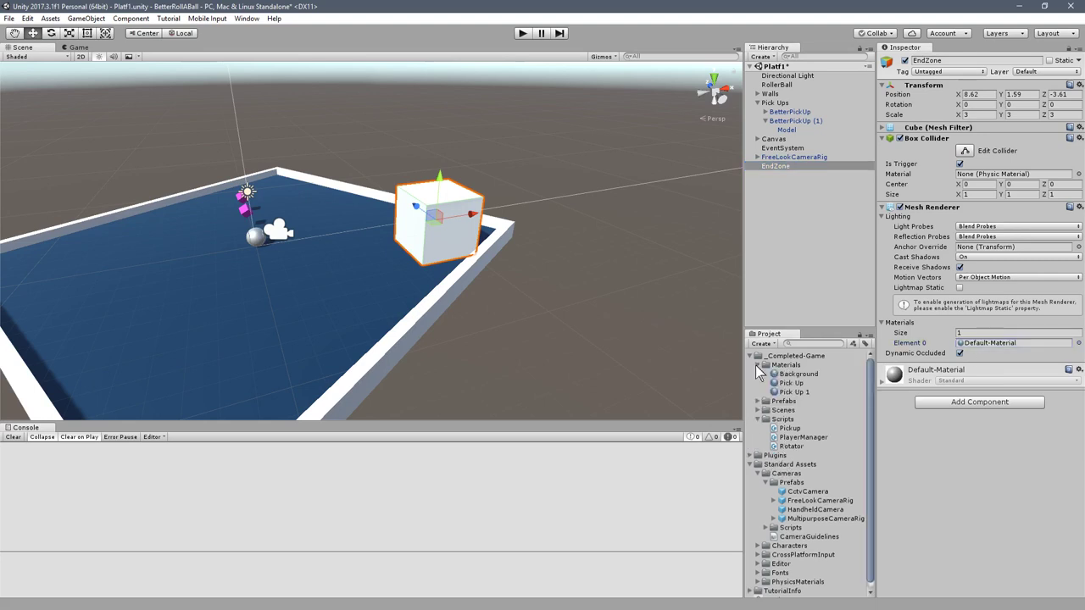
left_click(784, 375)
left_click(786, 384)
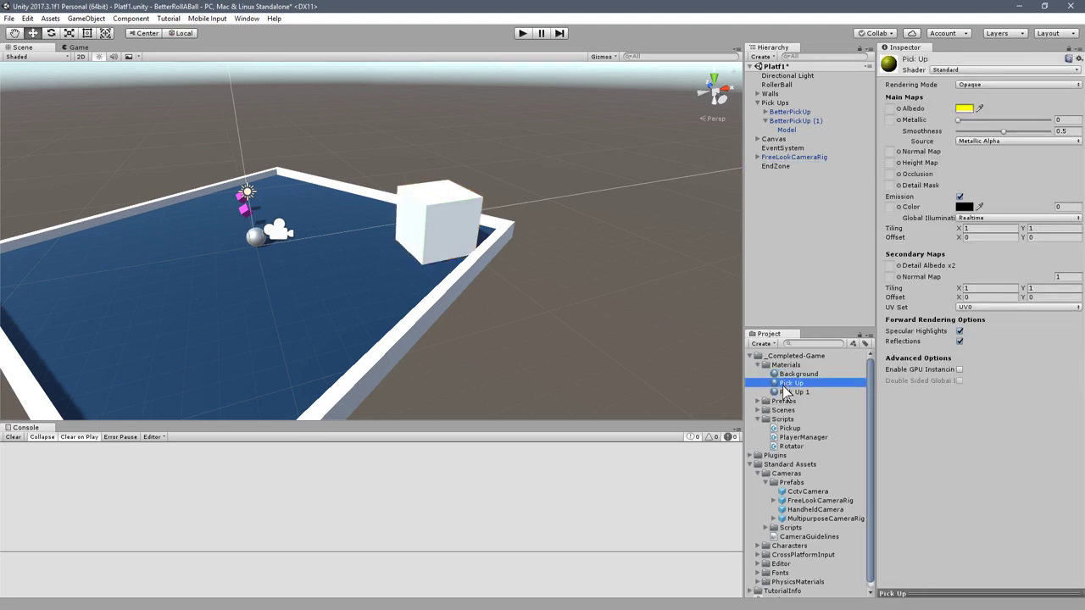
key("ctrl+d")
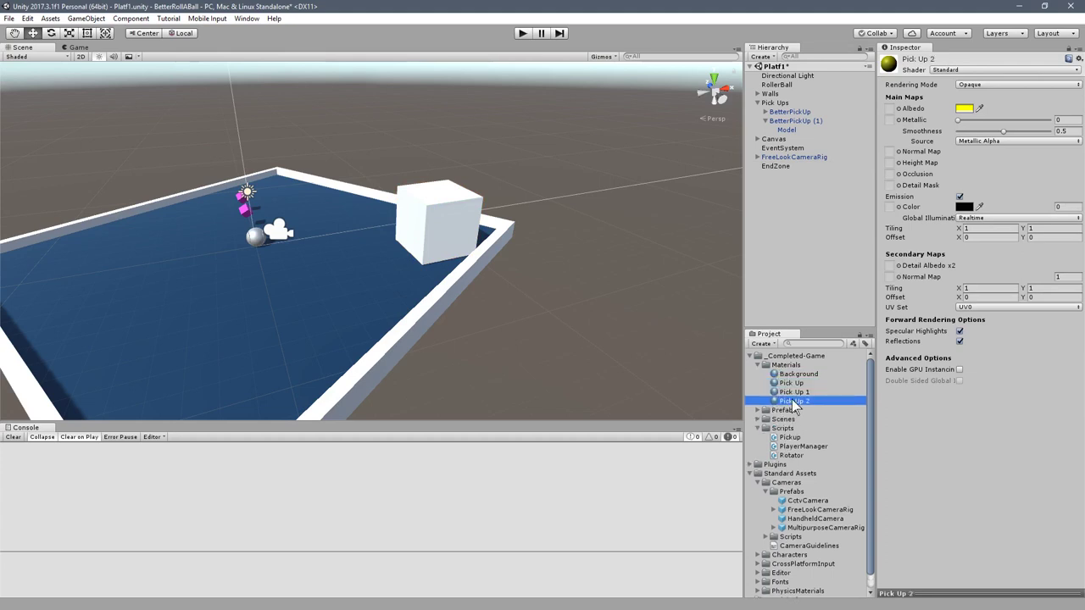
left_click(792, 401)
type("B")
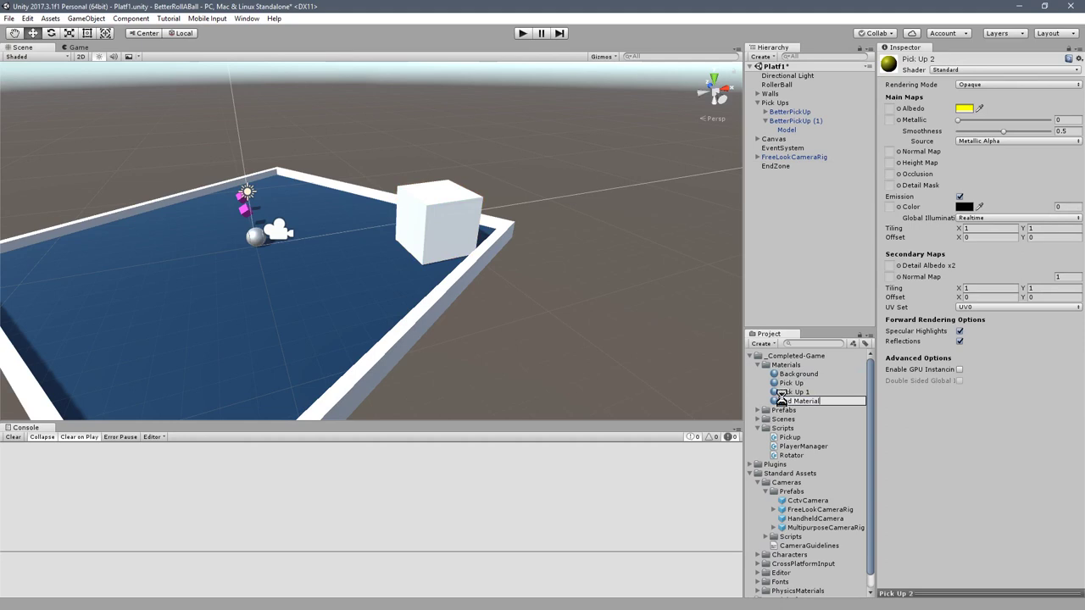
type("nd Material")
key("Return")
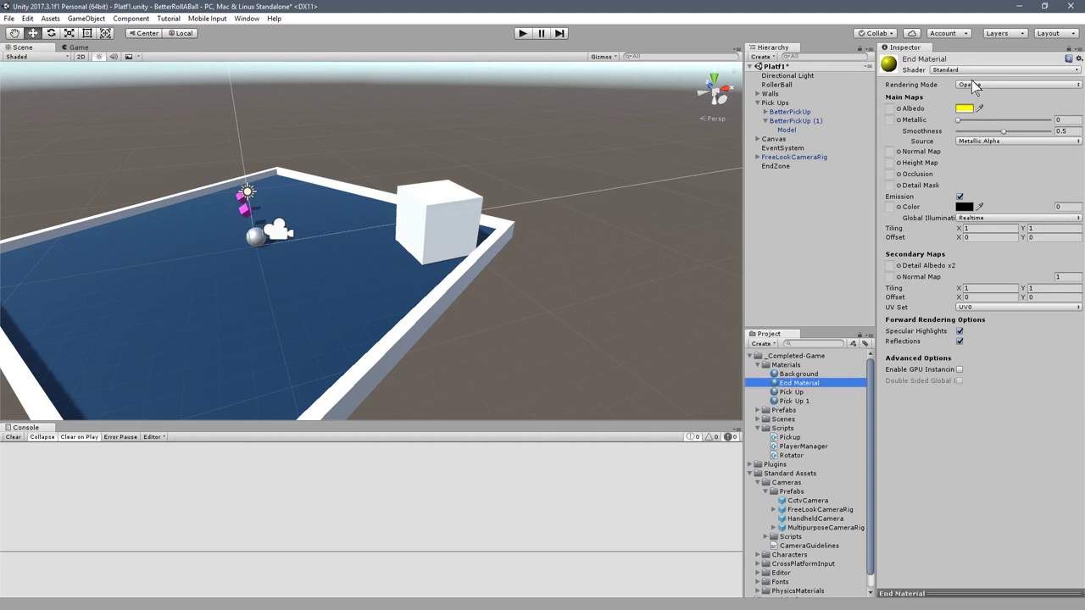
Step: Set End Material to Transparent rendering mode, then to the Mobile/Particles/Additive shader
left_click(975, 86)
left_click(1002, 137)
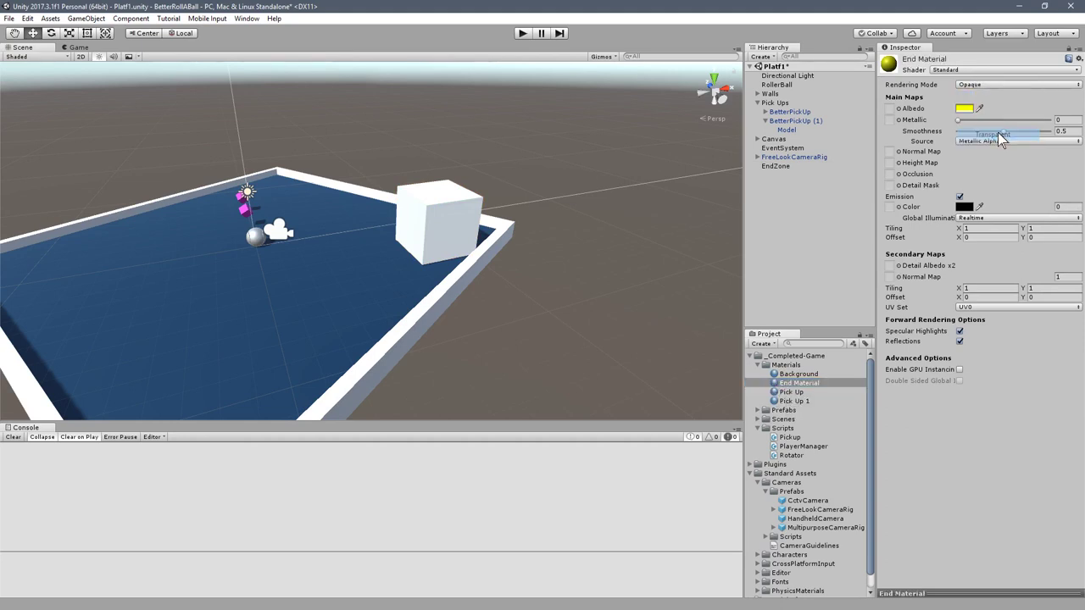
left_click(975, 70)
mouse_move(966, 158)
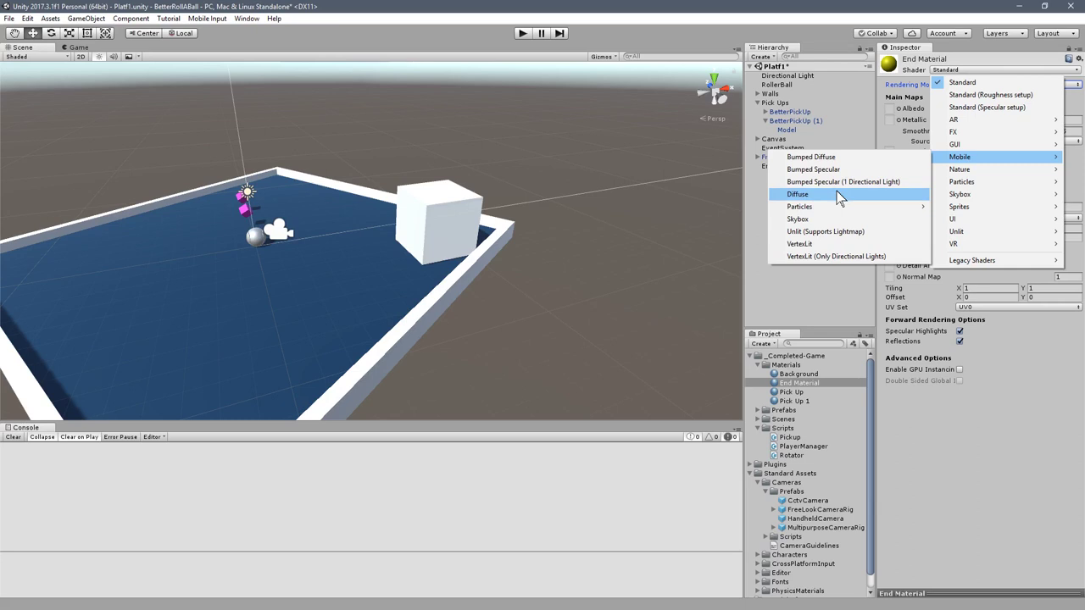
mouse_move(837, 207)
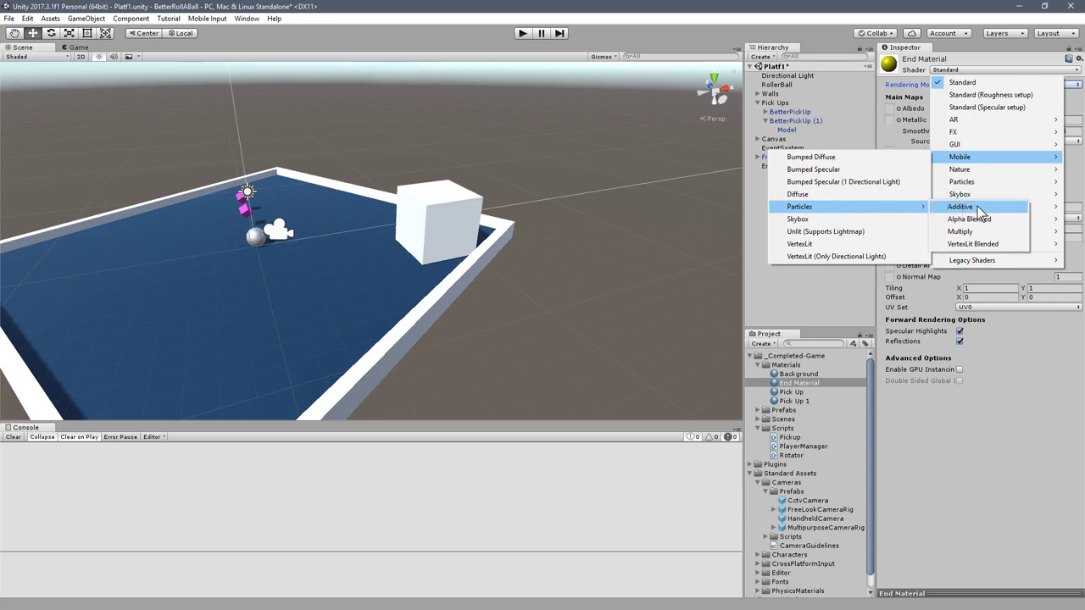
left_click(979, 211)
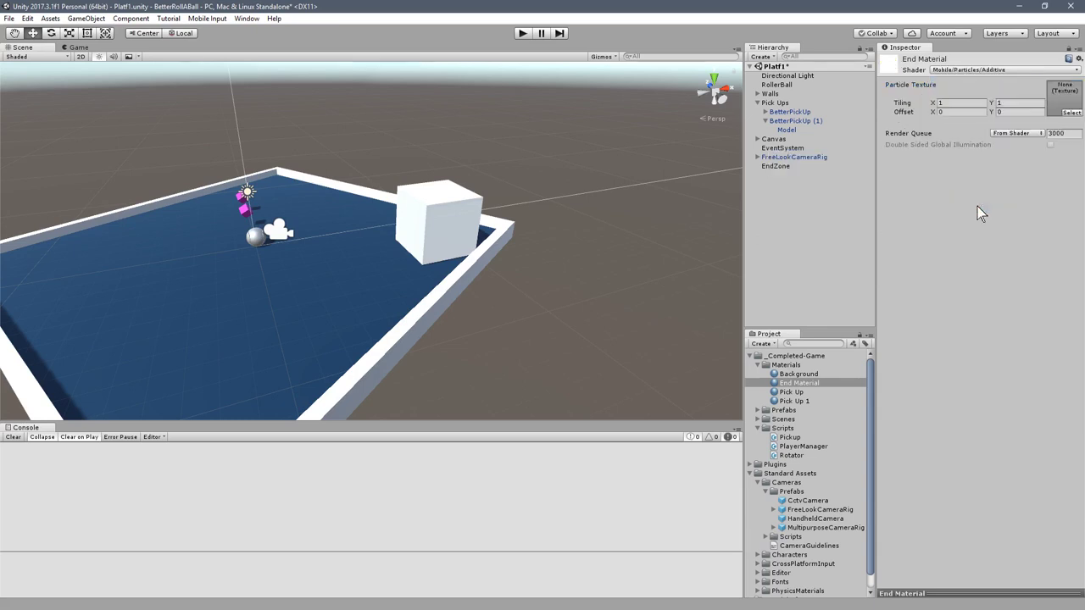
Step: Try the ButtonSpacebarSprite texture on End Material and apply the material to the EndZone cube
left_click(1070, 113)
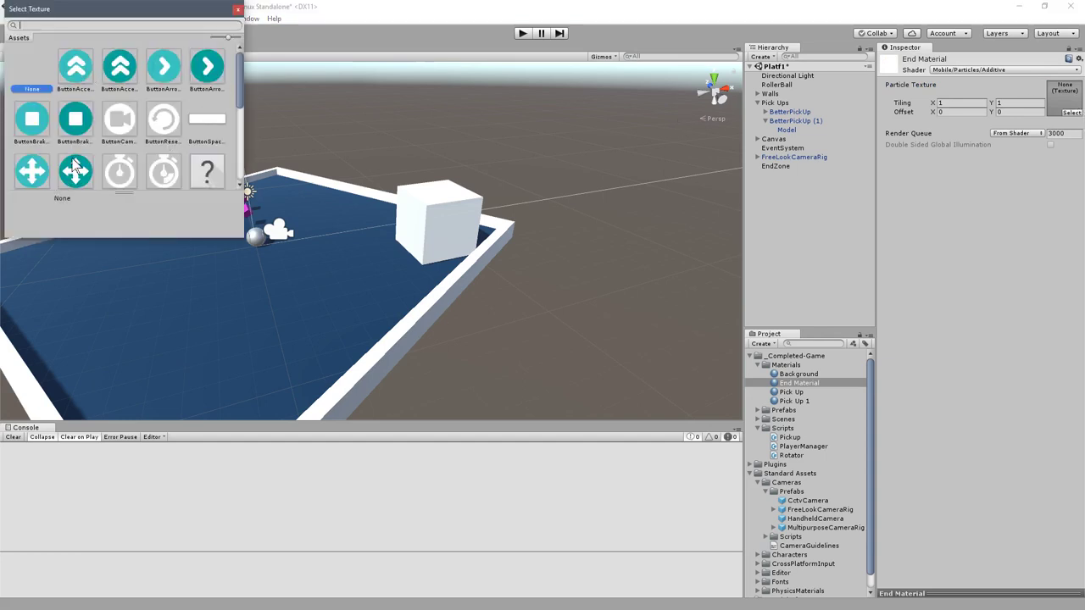
double_click(206, 117)
left_click(206, 118)
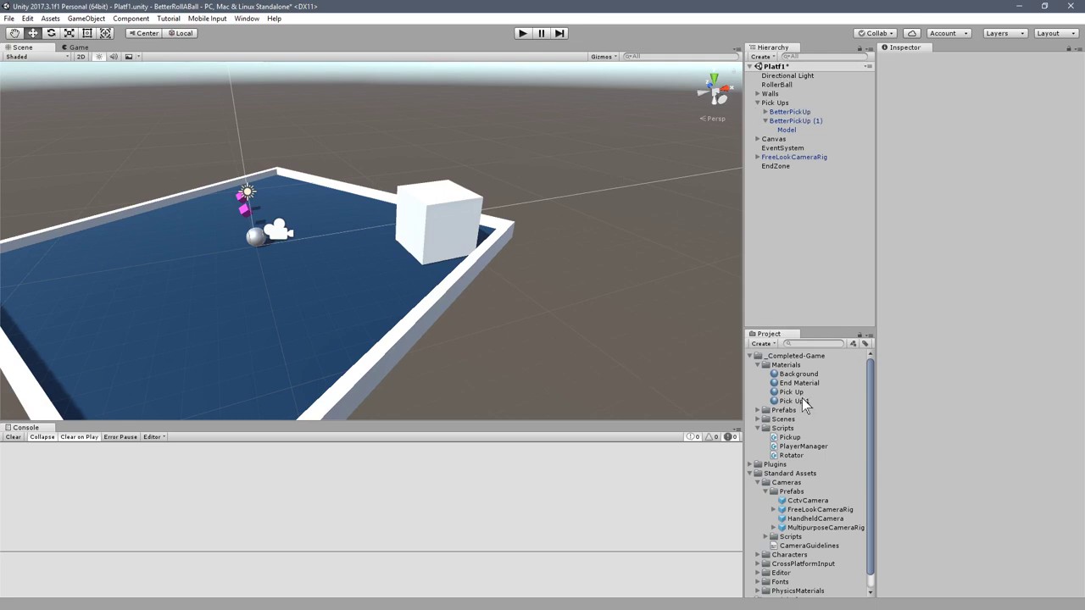
left_click_drag(798, 383, 431, 225)
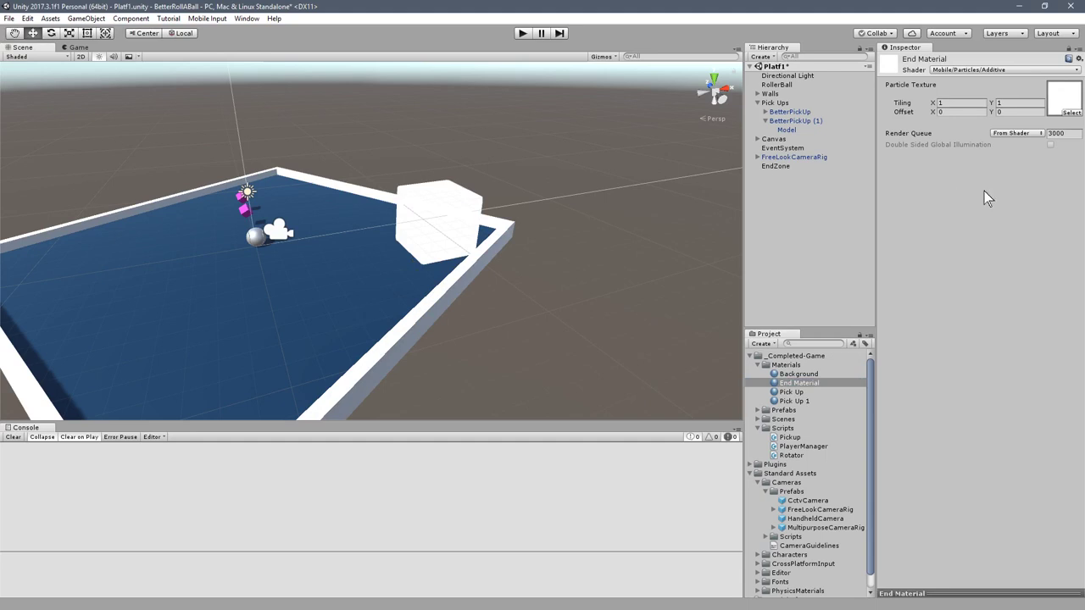
Step: Switch End Material's particle texture to Background
left_click(1071, 114)
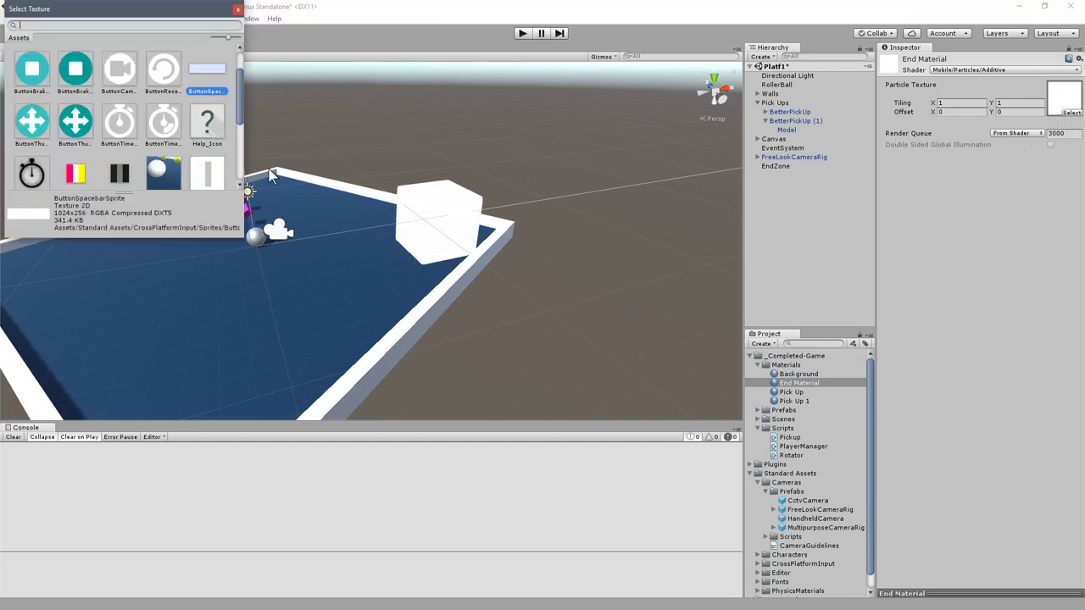
scroll(161, 150, "down", 3)
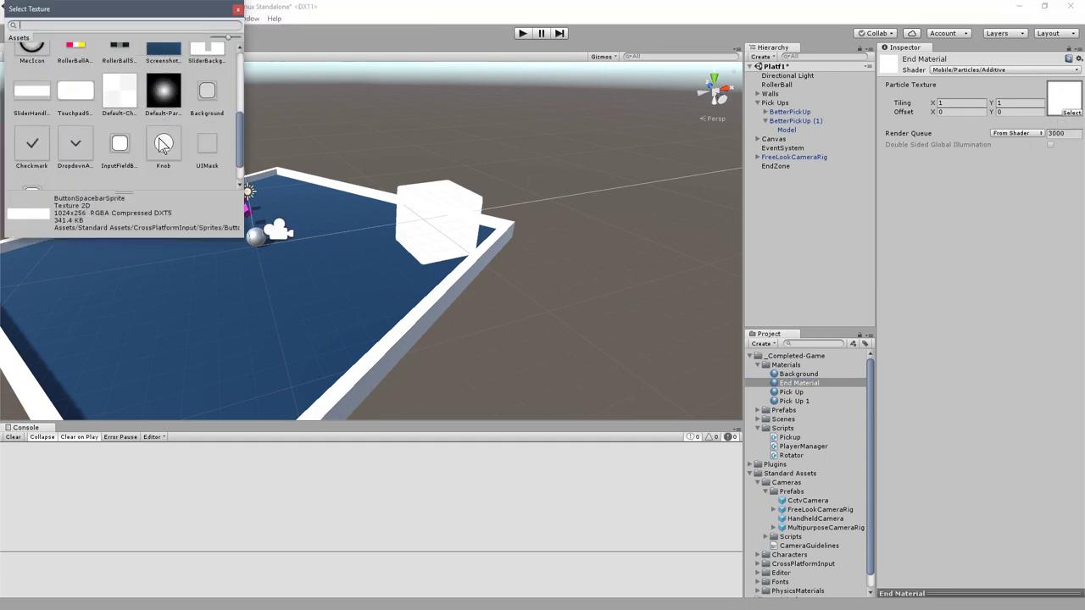
left_click(208, 91)
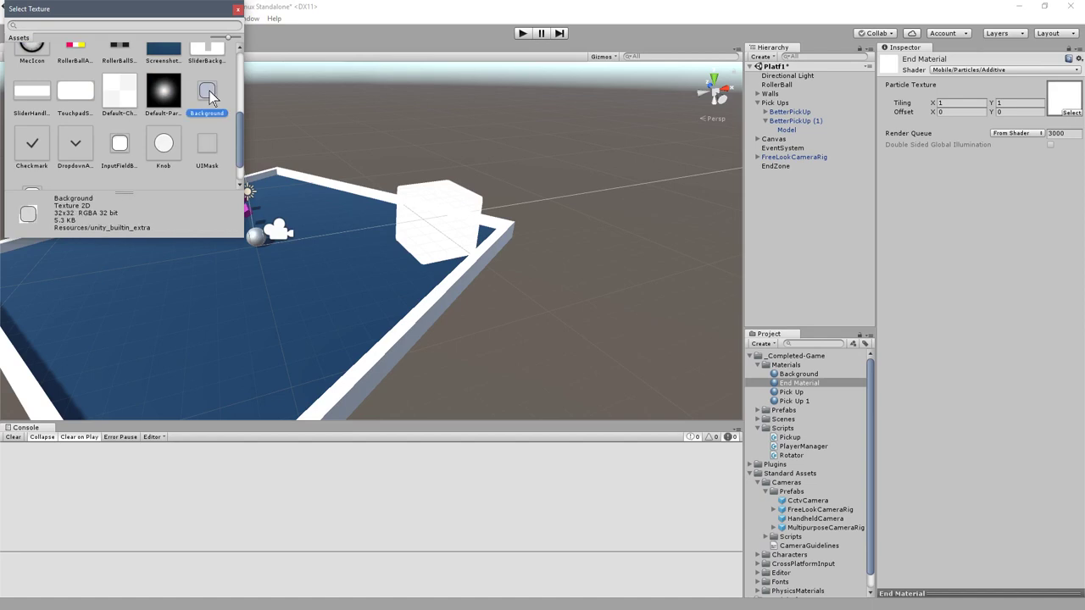
left_click(378, 226)
right_click_drag(395, 223, 429, 279)
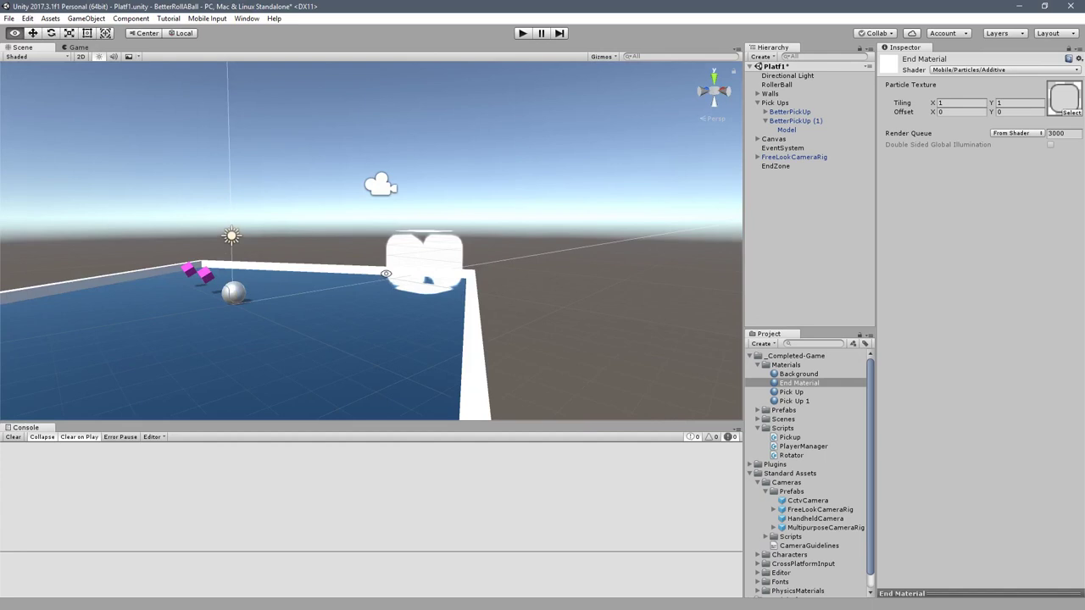
Step: Compare UIMask and Default-Particle, settle on UIMask, and view the translucent cube
left_click(1070, 112)
left_click(206, 127)
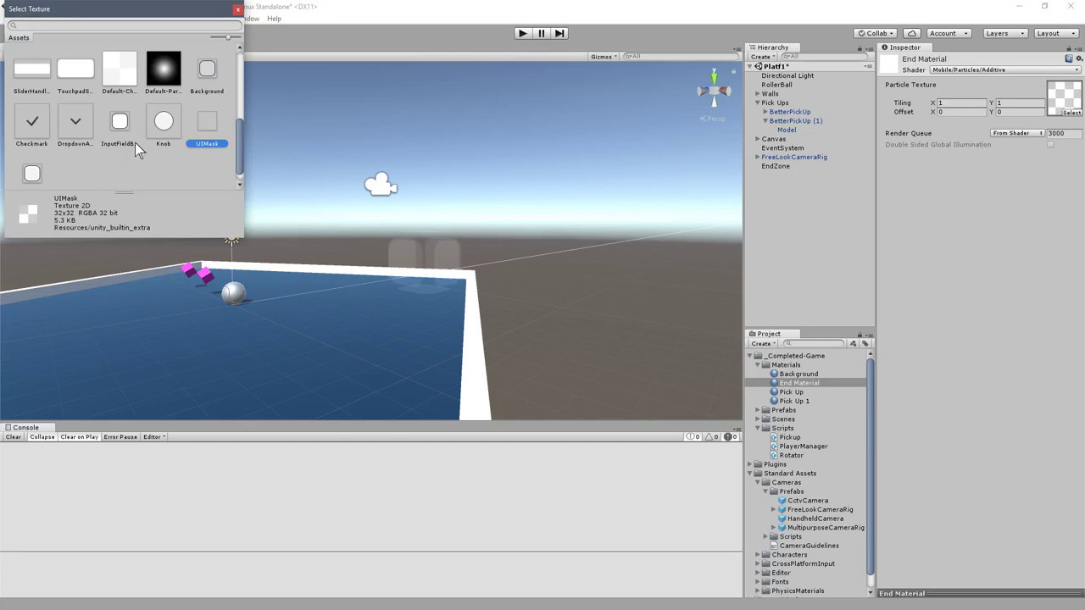
scroll(101, 139, "down", 1)
scroll(101, 139, "up", 2)
left_click(163, 88)
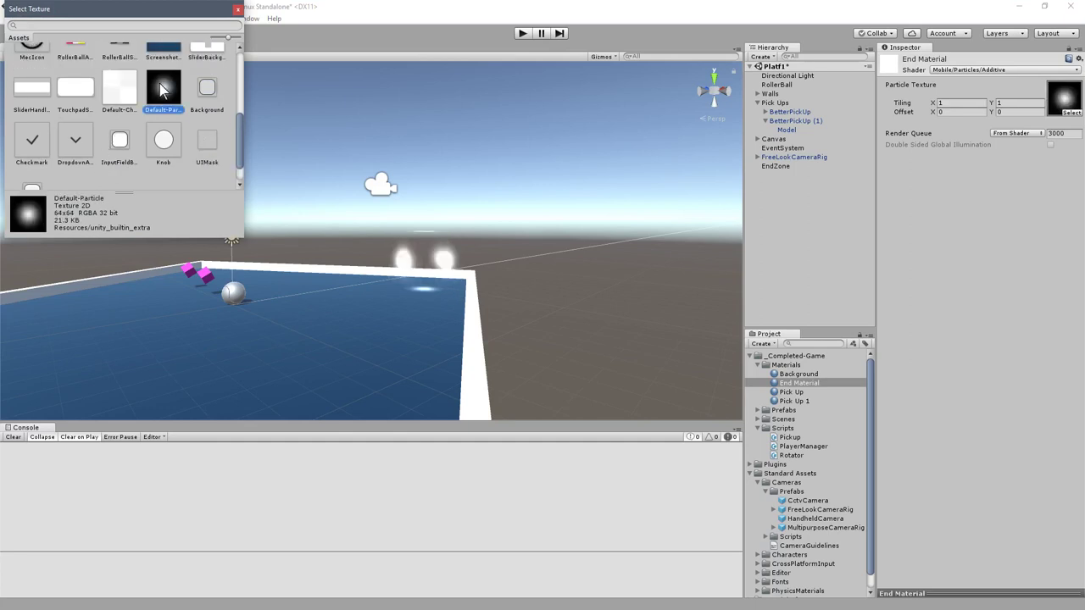
left_click(209, 137)
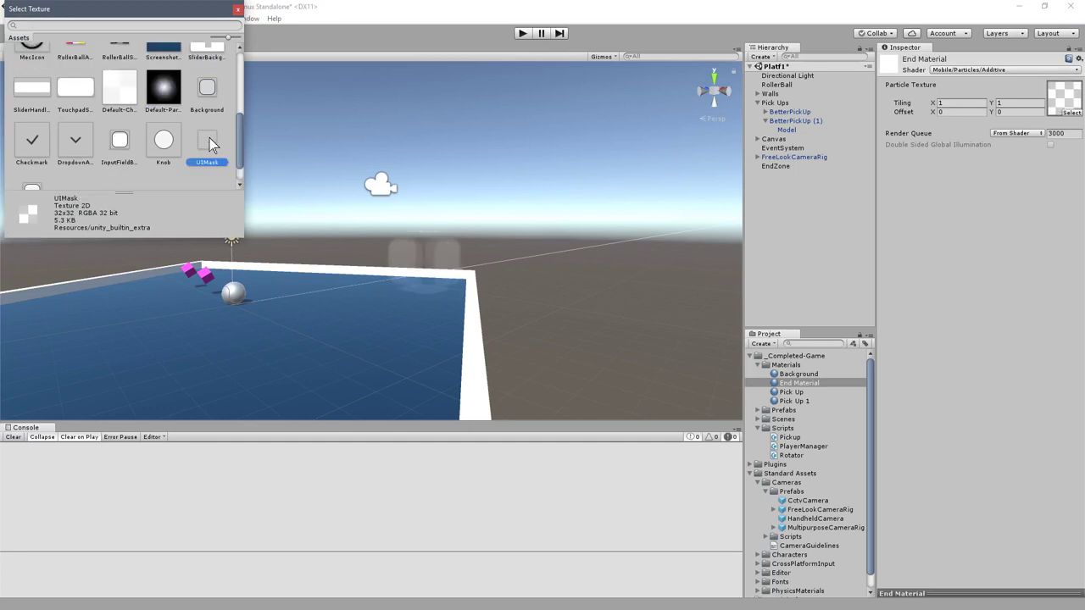
scroll(474, 283, "up", 6)
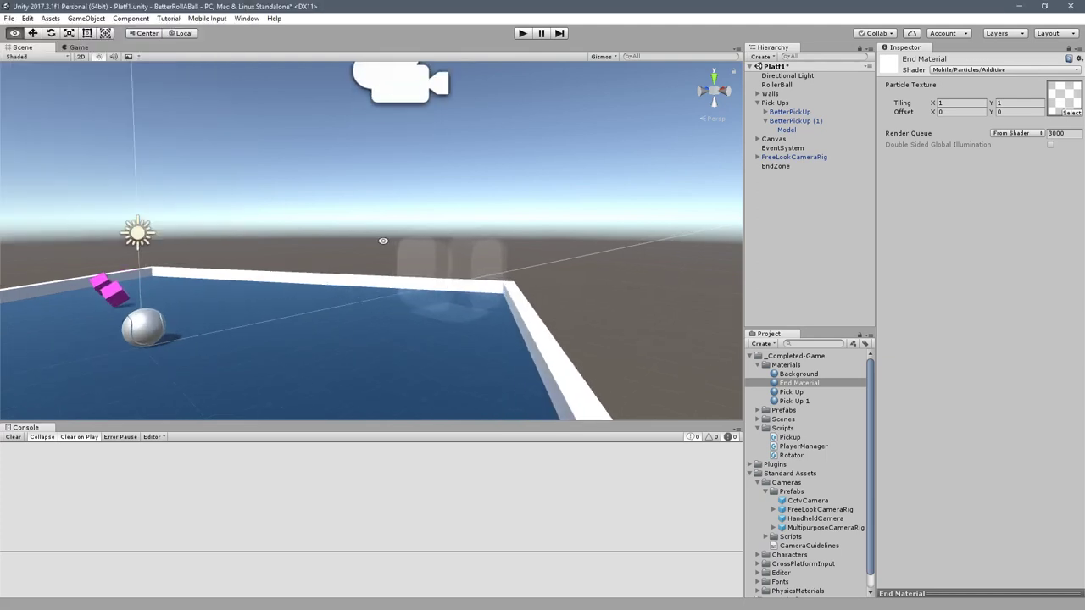
left_click_drag(342, 227, 319, 218, "alt")
middle_click_drag(320, 218, 363, 216)
left_click_drag(425, 170, 206, 185, "alt")
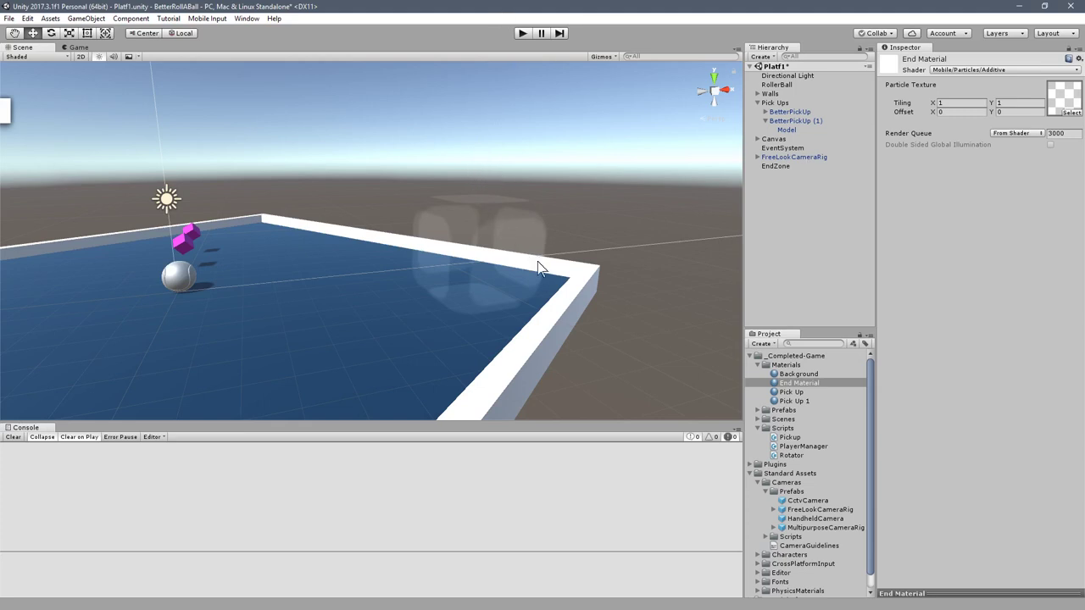
Step: Add a Light component with a glowing halo to the EndZone object
left_click(774, 166)
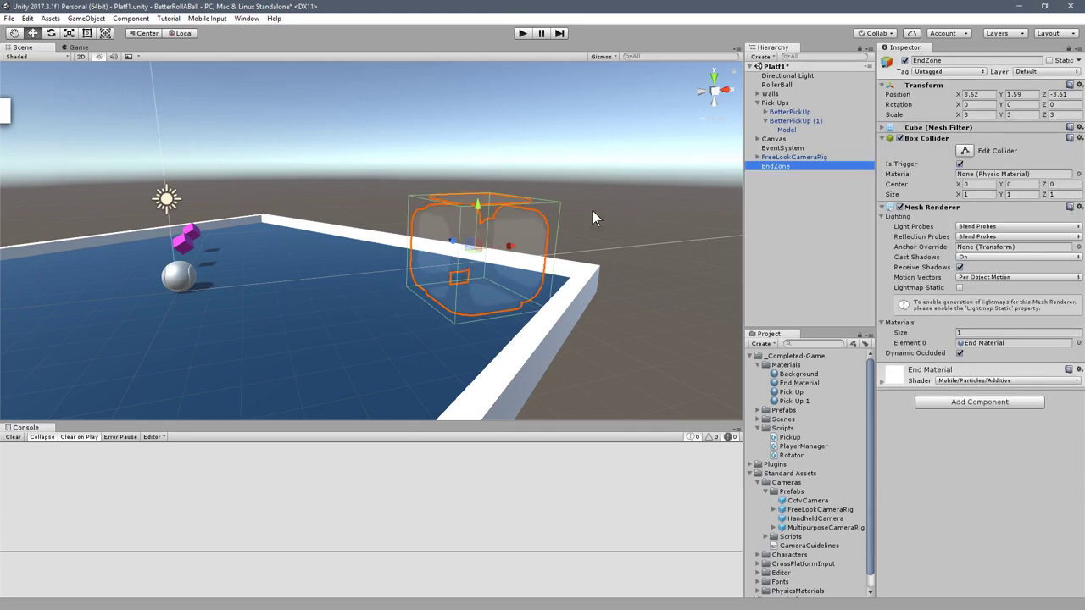
scroll(593, 218, "up", 1)
scroll(504, 273, "up", 1)
right_click_drag(504, 272, 520, 293)
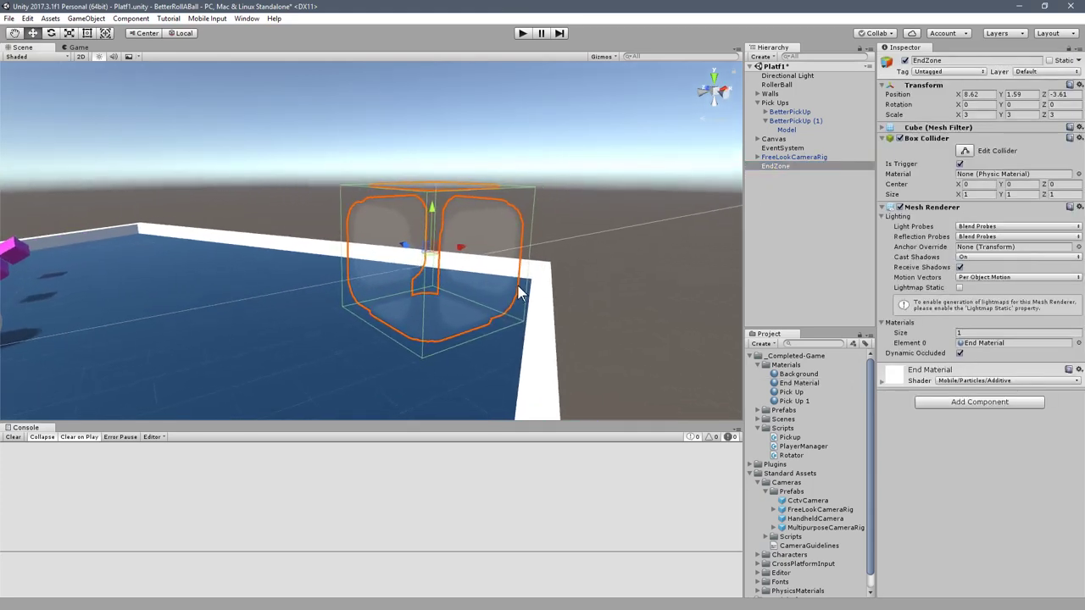
left_click(953, 404)
type("light")
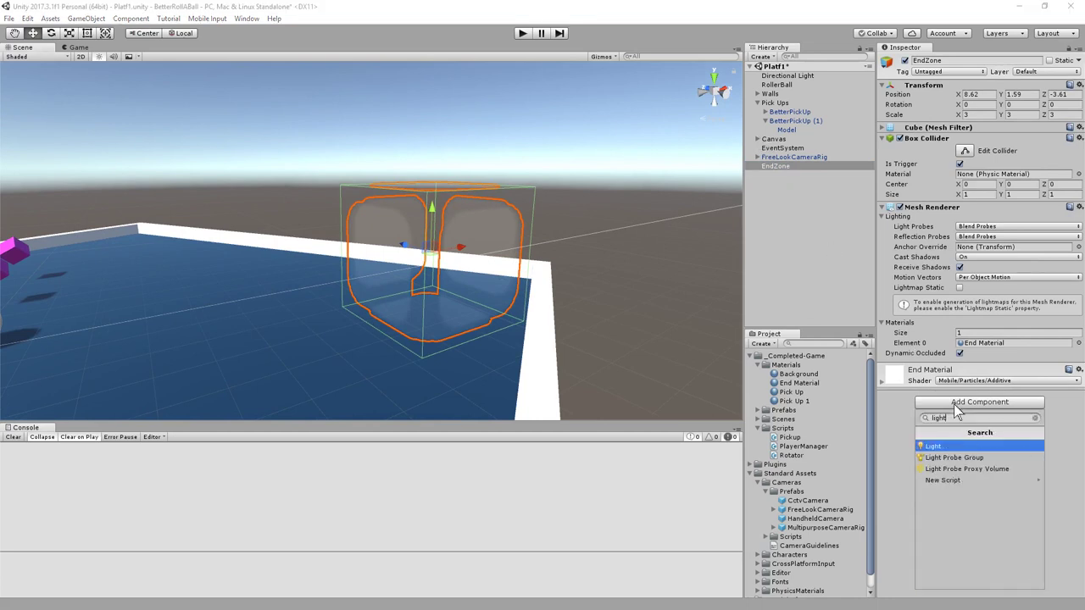
left_click(941, 446)
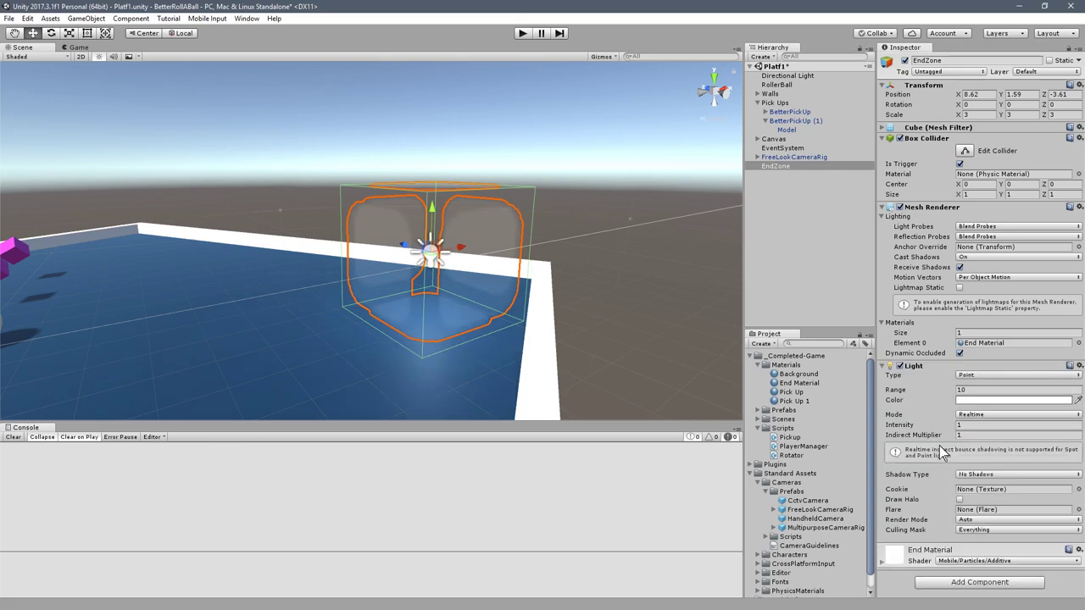
scroll(515, 264, "down", 5)
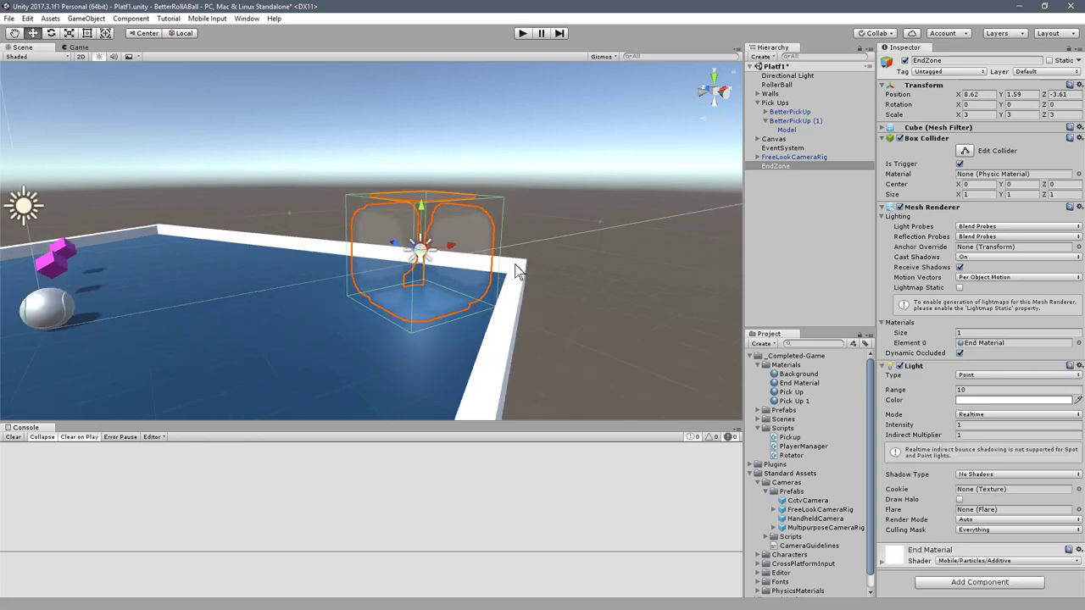
left_click(959, 500)
Step: Make the EndZone light yellow and lower its range from 10 to 4.79
scroll(670, 297, "down", 2)
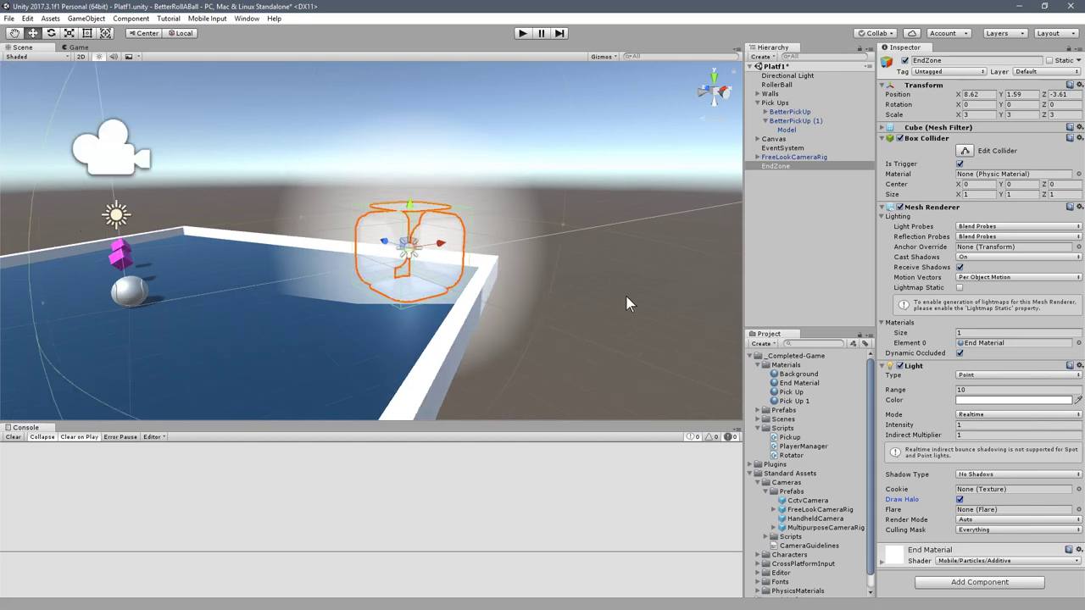
left_click(986, 401)
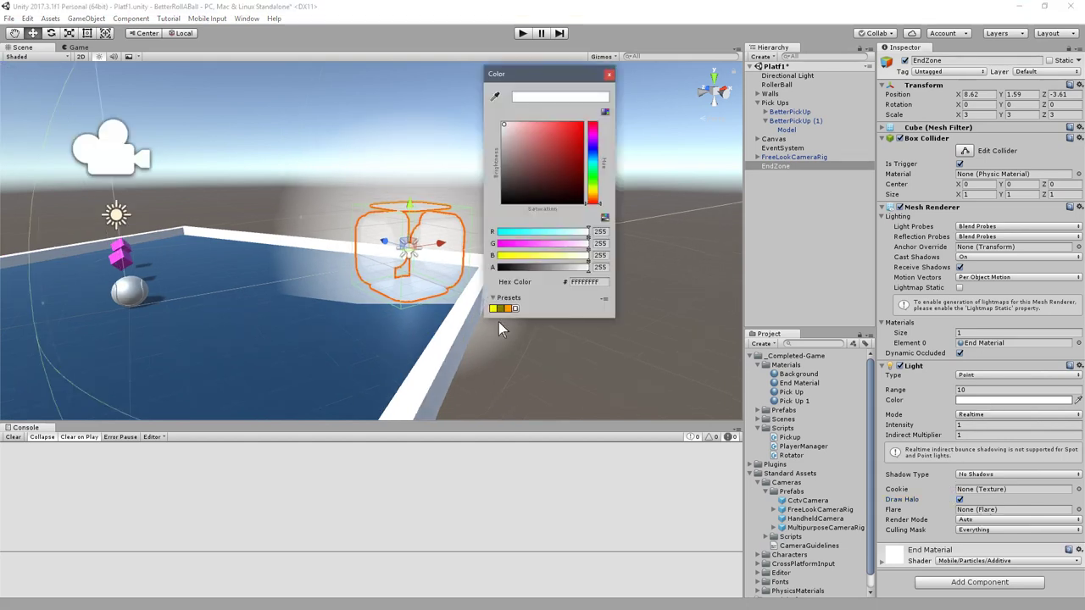
left_click(594, 189)
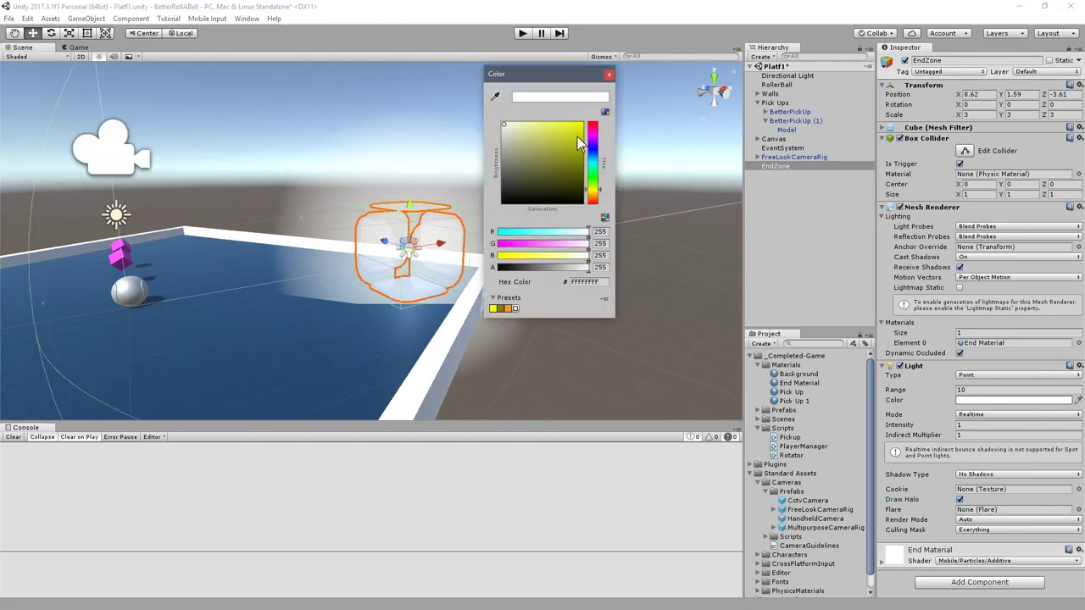
left_click(579, 128)
left_click(608, 76)
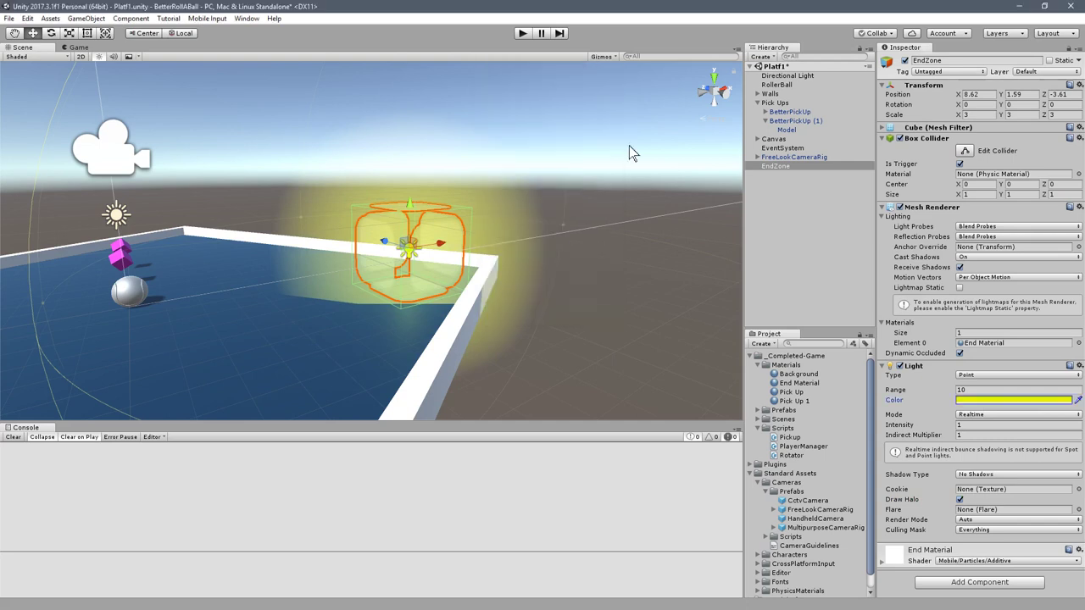
left_click_drag(508, 260, 466, 276, "alt")
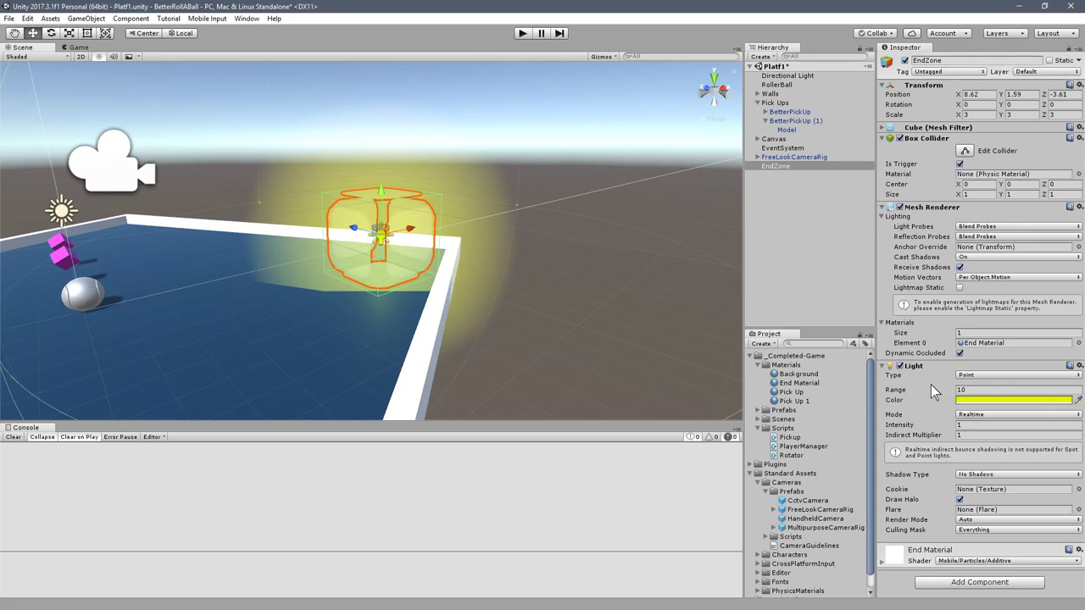
left_click_drag(905, 390, 801, 396)
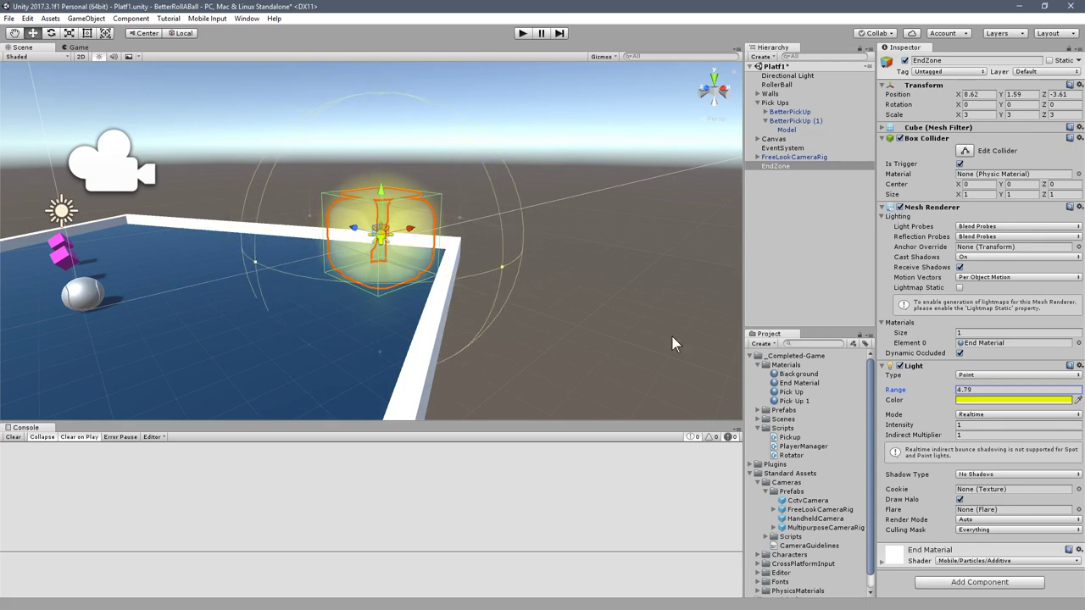
Step: Orbit the Scene view around the EndZone and enter Play mode to test the level
key("alt")
left_click_drag(301, 217, 340, 225, "alt")
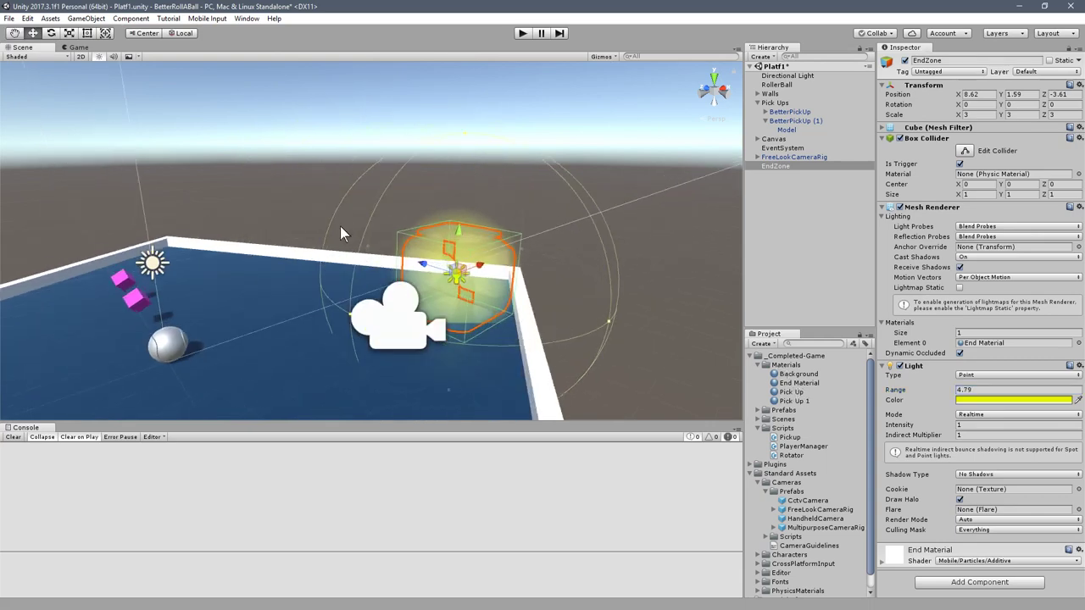
left_click(519, 34)
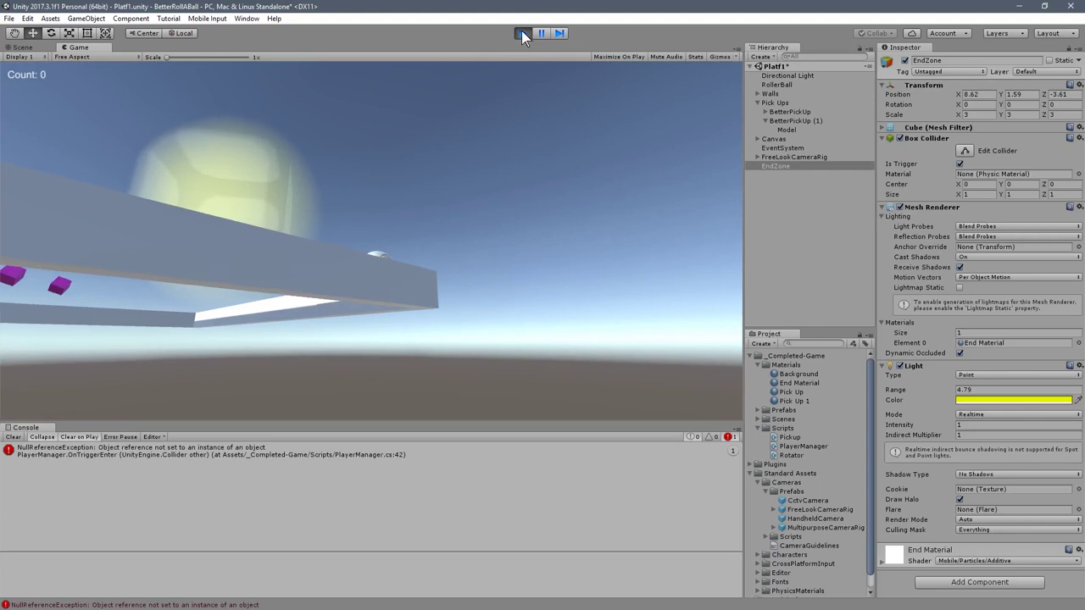
Step: Stop Play mode and open the NullReferenceException's source line in PlayerManager.cs
left_click(521, 32)
left_click(167, 454)
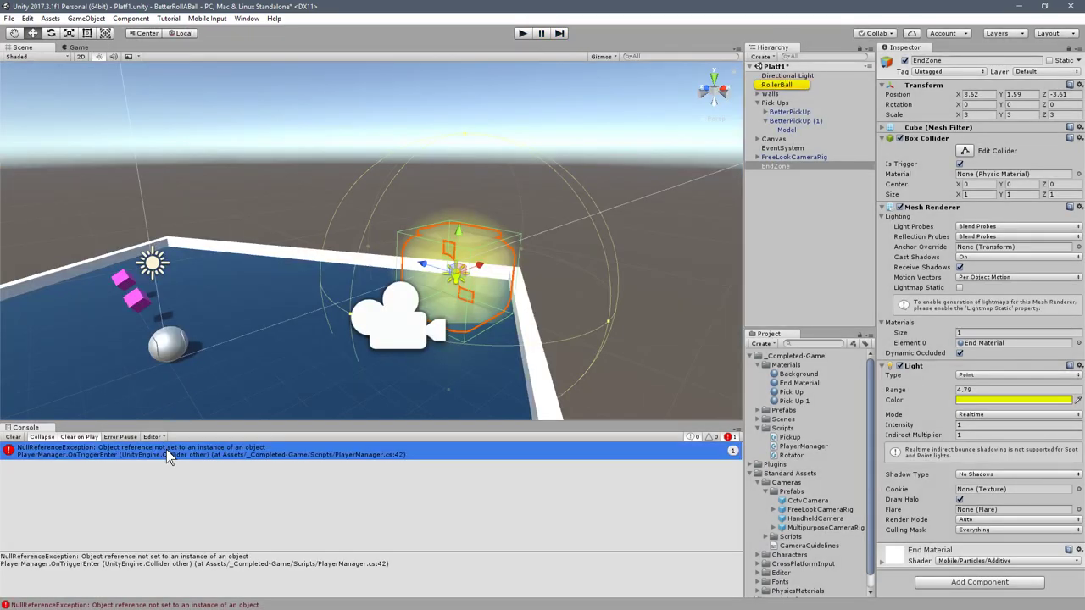
double_click(168, 449)
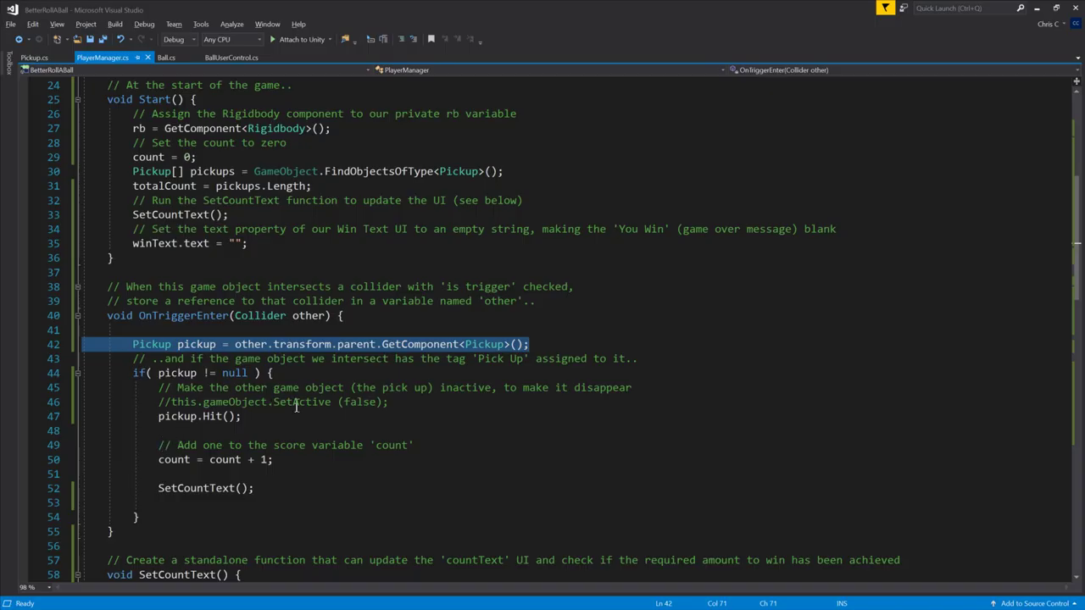
Step: Inspect line 42's other.transform.parent pickup lookup and the Collider other parameter
left_click(243, 344)
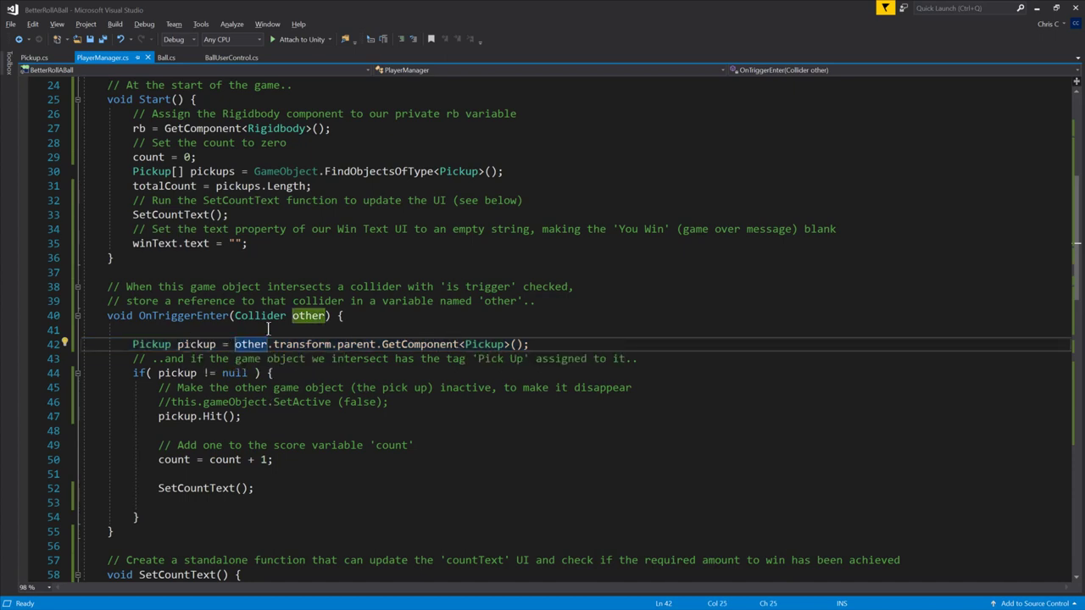
left_click_drag(236, 315, 326, 315)
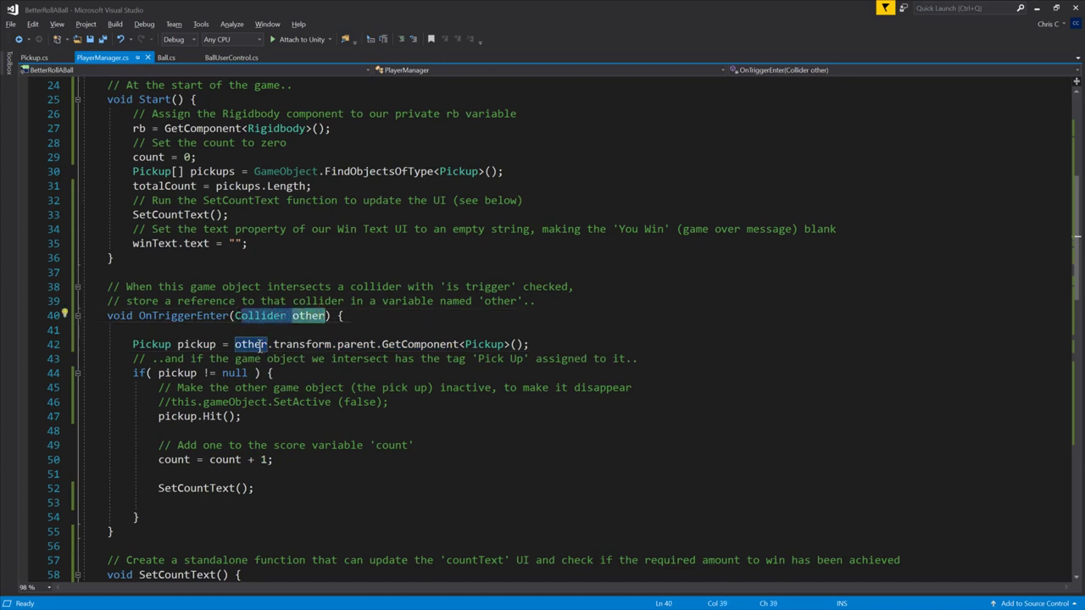
left_click(231, 342)
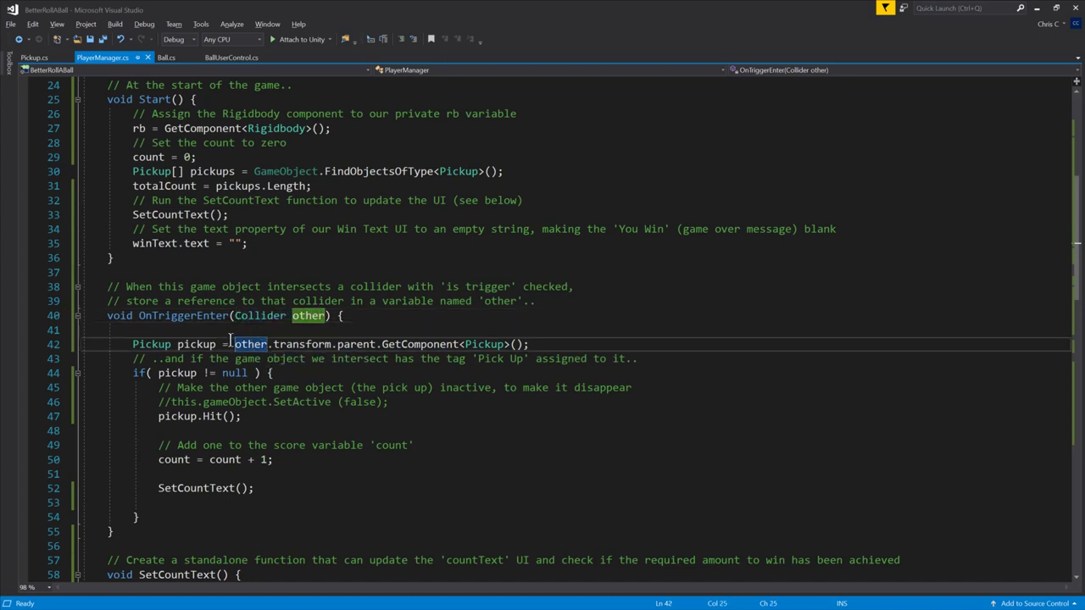
left_click_drag(232, 343, 541, 344)
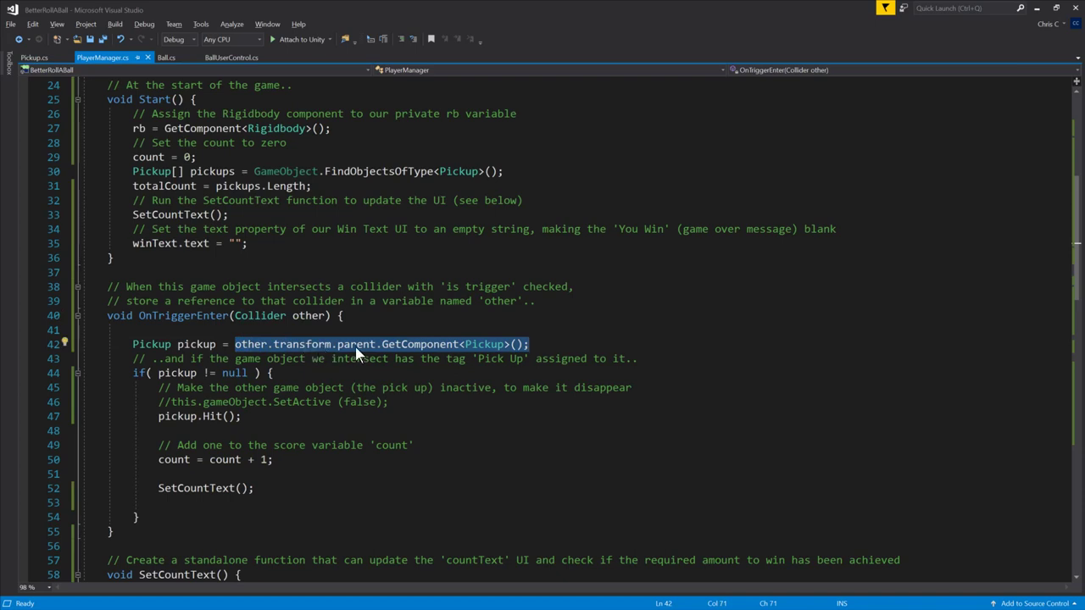
double_click(292, 343)
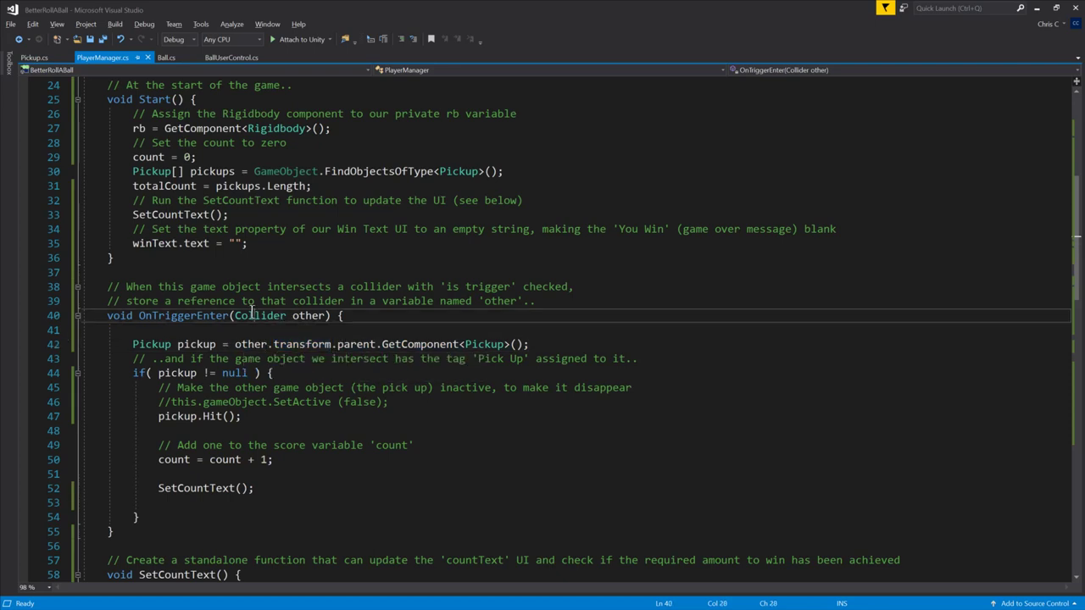
double_click(263, 316)
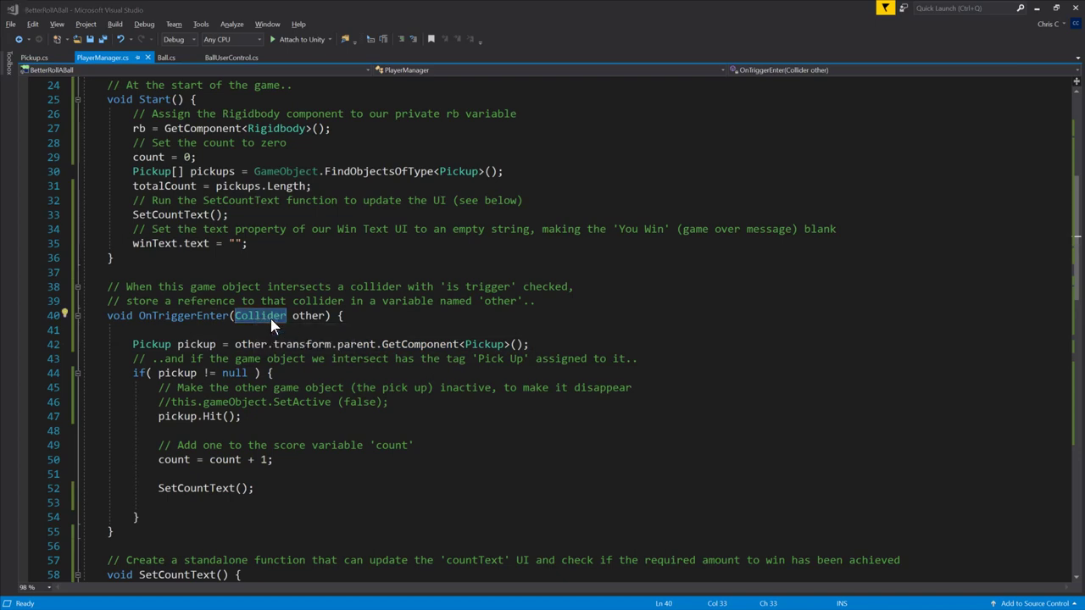
key("alt+Tab")
key("alt+Tab")
key("alt+Tab")
key("alt+Tab")
key("alt+Tab")
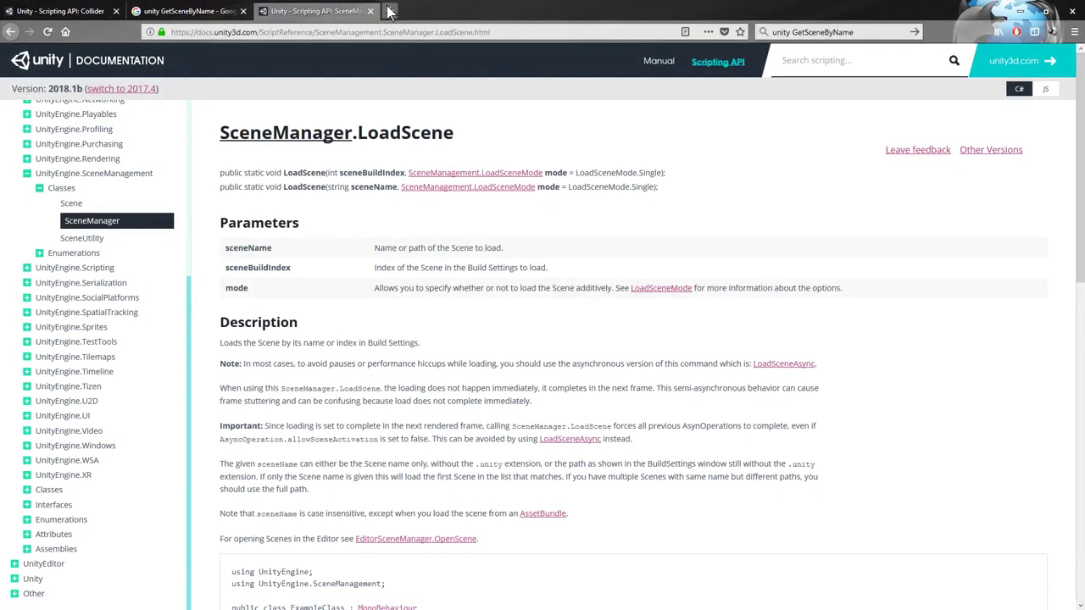
left_click(390, 11)
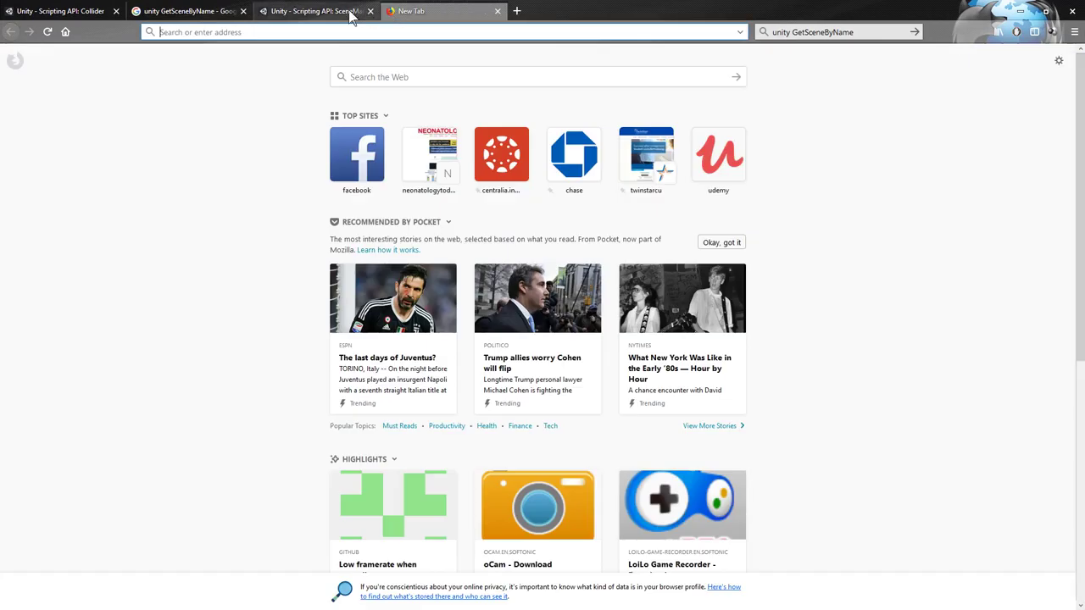
left_click(496, 11)
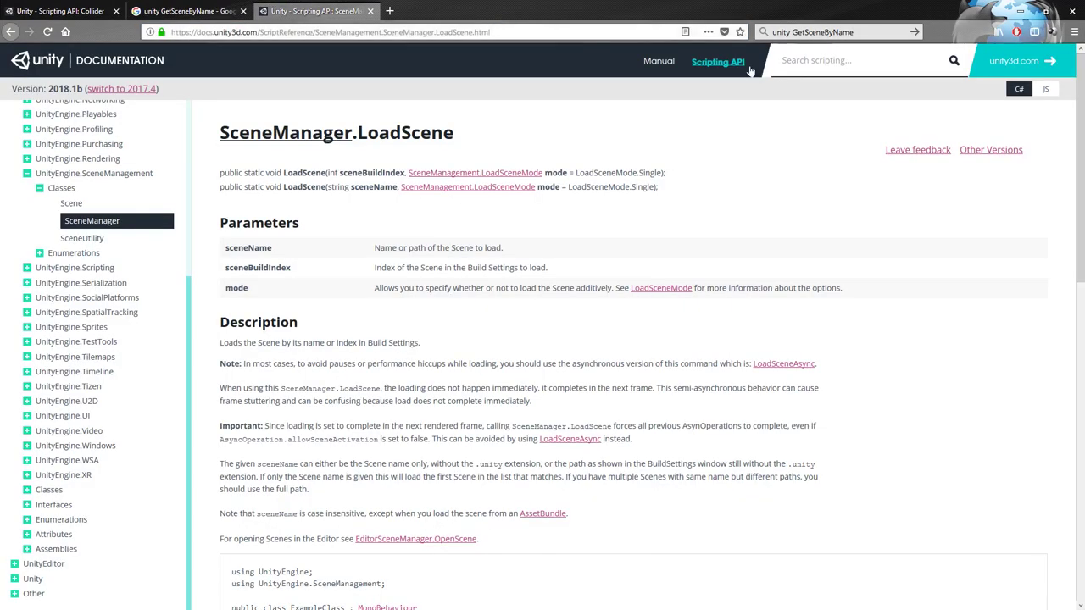
left_click(867, 60)
type("Collider")
key("Return")
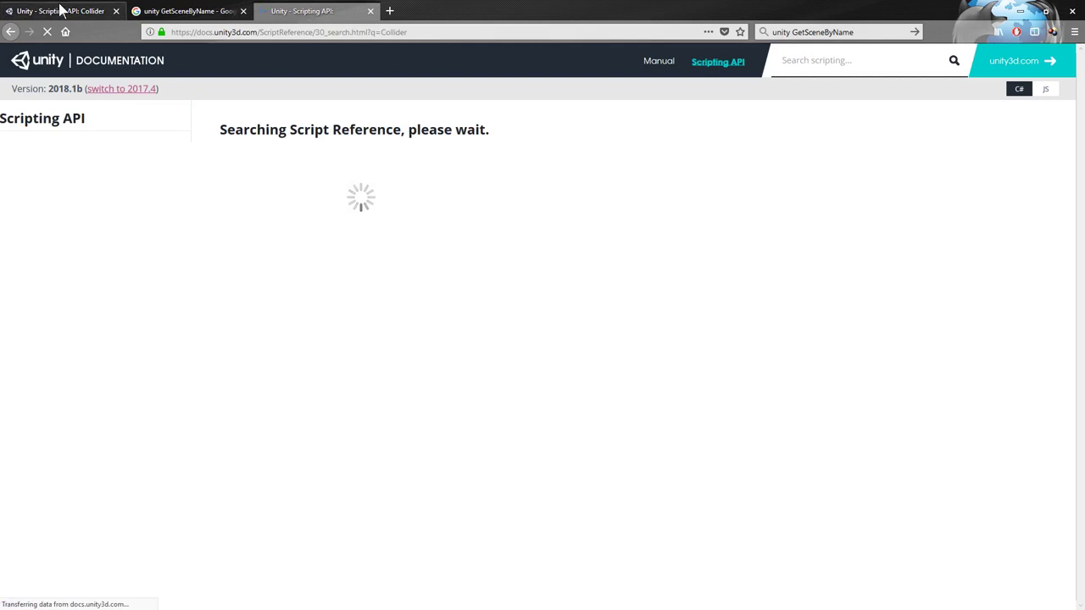
left_click(272, 15)
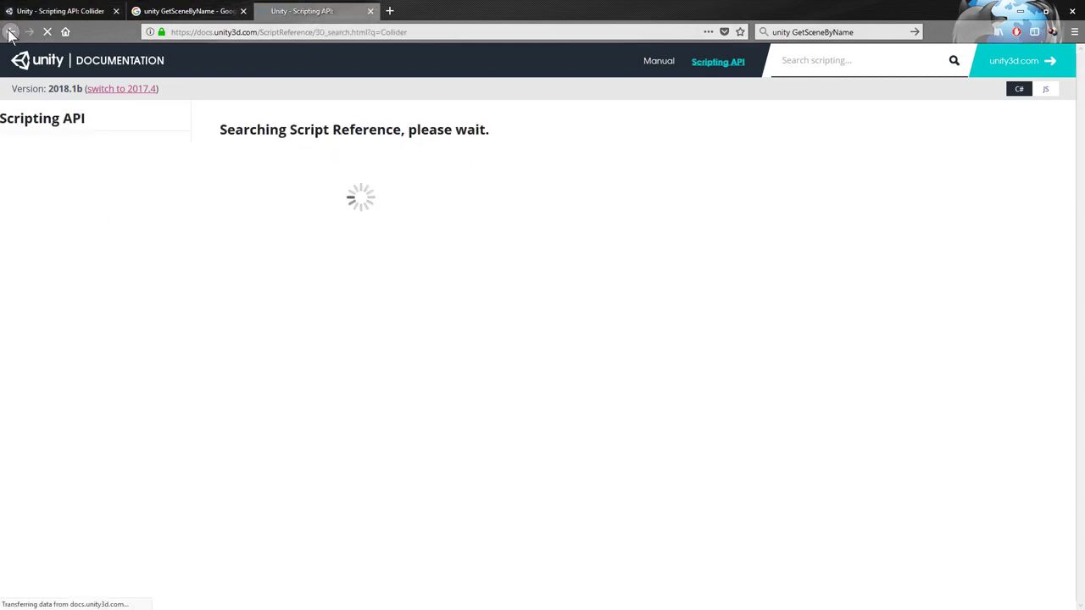
left_click(11, 31)
left_click(55, 11)
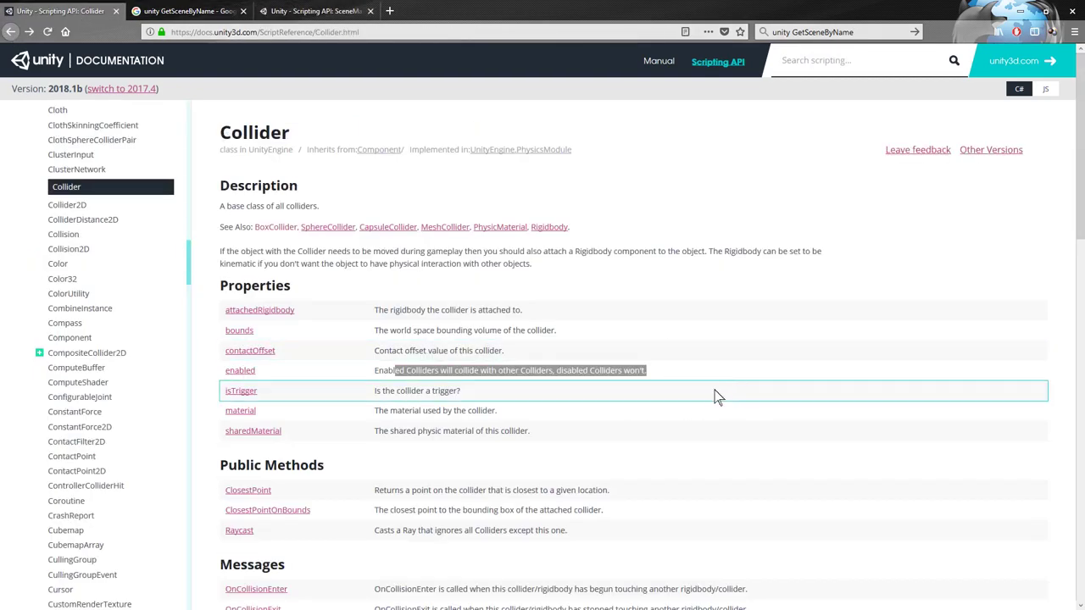
scroll(711, 384, "down", 2)
scroll(711, 383, "down", 2)
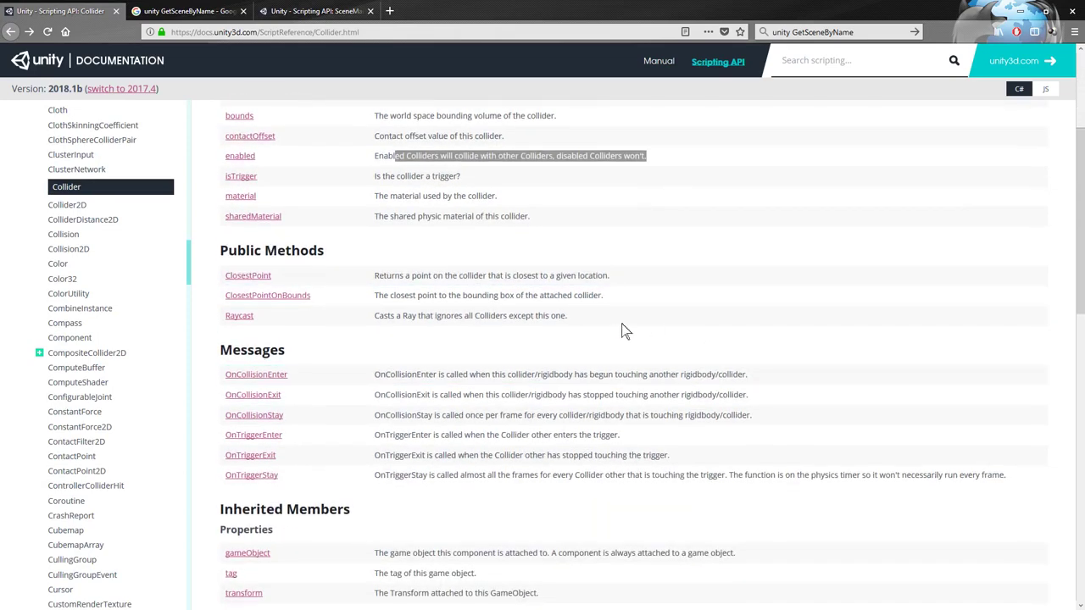
scroll(404, 363, "up", 2)
scroll(404, 363, "down", 8)
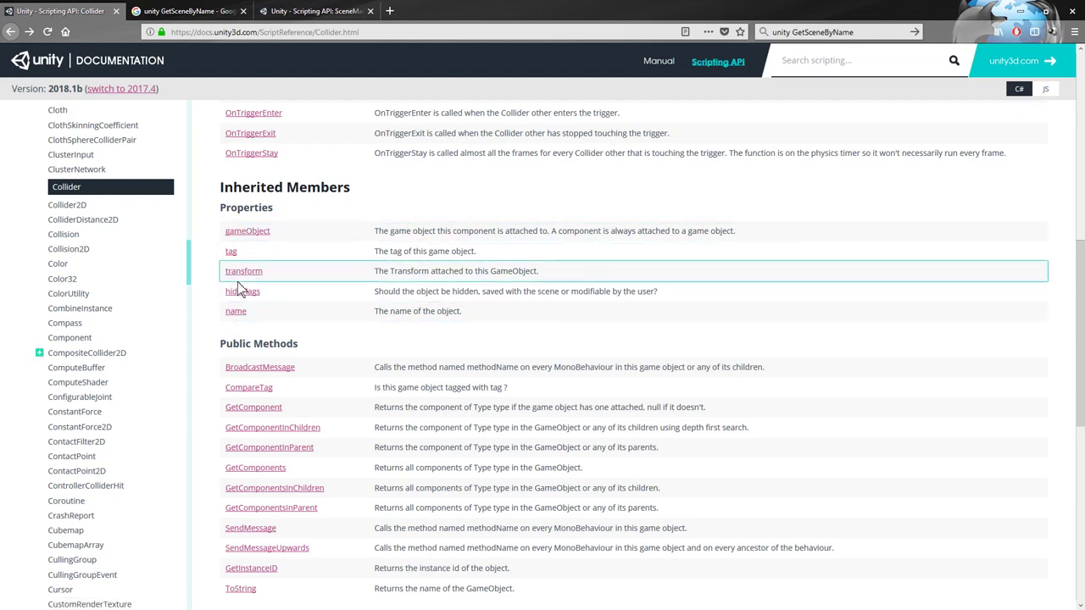
key("alt+Tab")
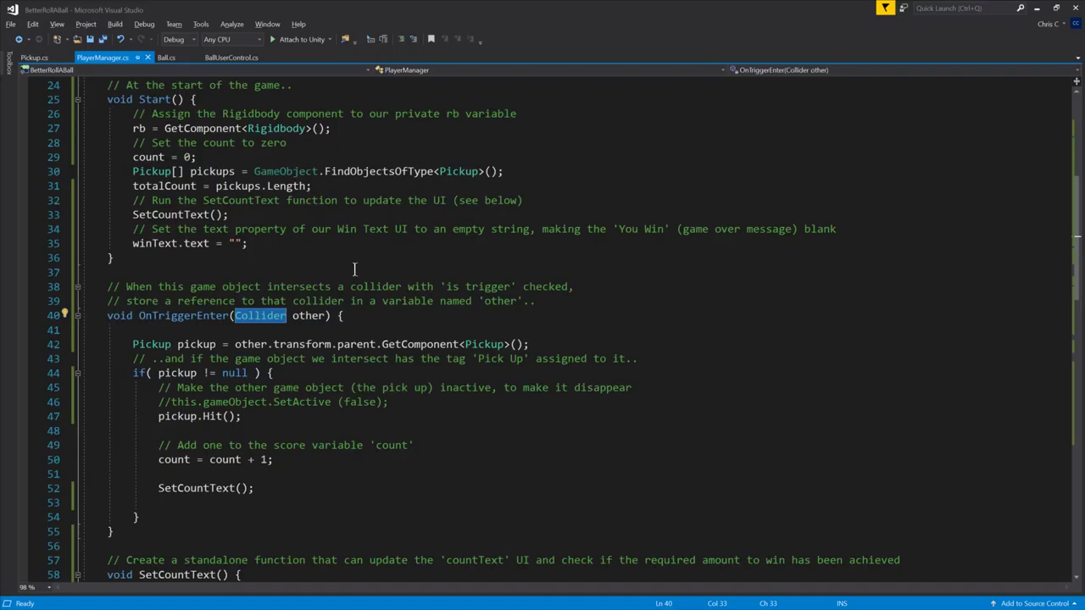
Step: Highlight the other.transform.parent expression on line 42
mouse_move(259, 319)
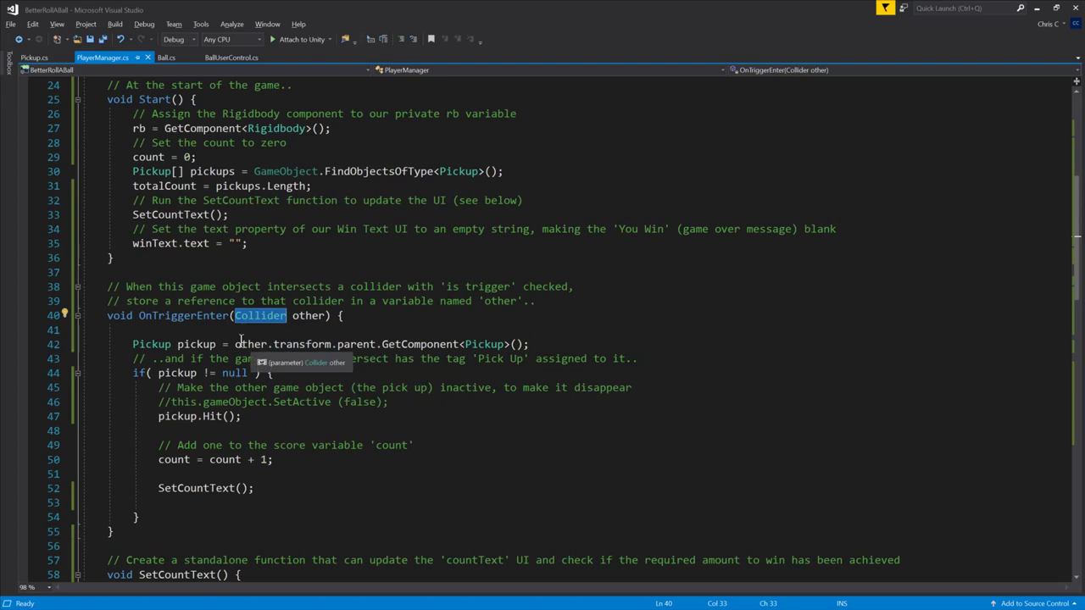
double_click(239, 344)
left_click_drag(270, 340, 329, 334)
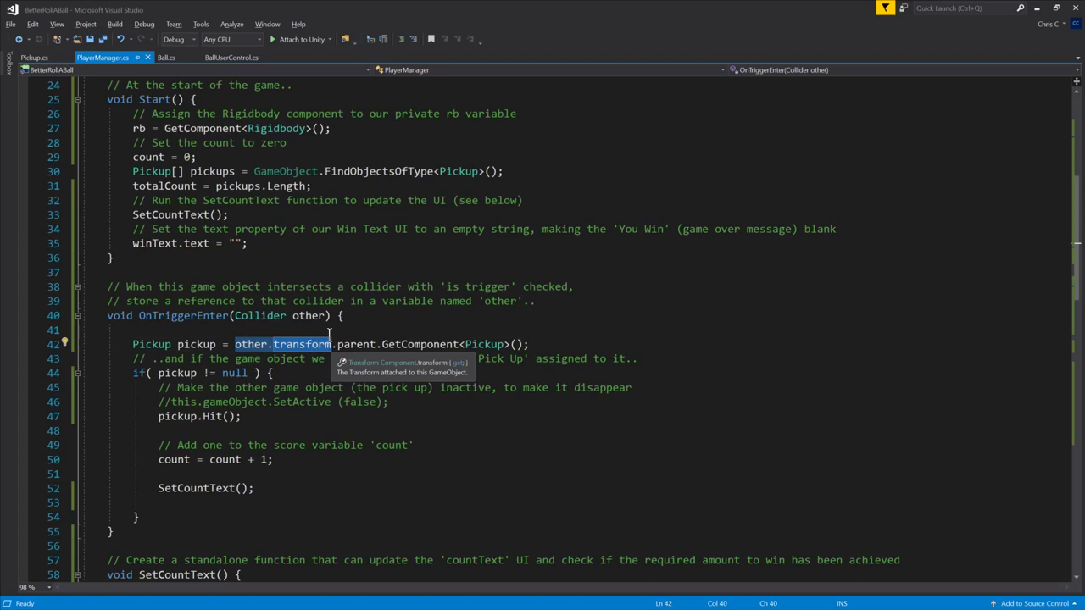
left_click_drag(329, 334, 335, 340)
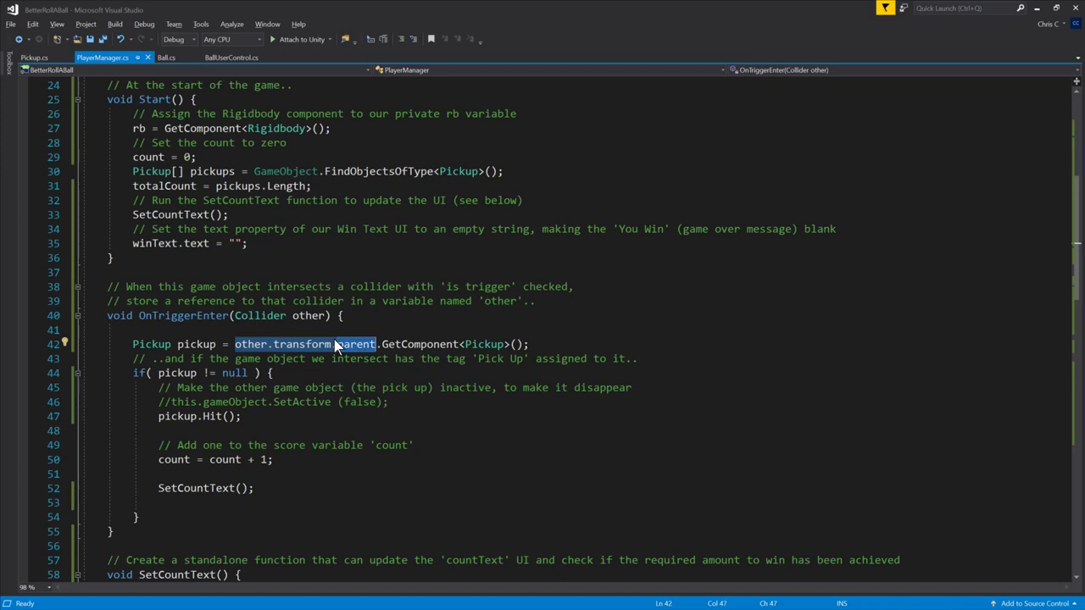
left_click(241, 345)
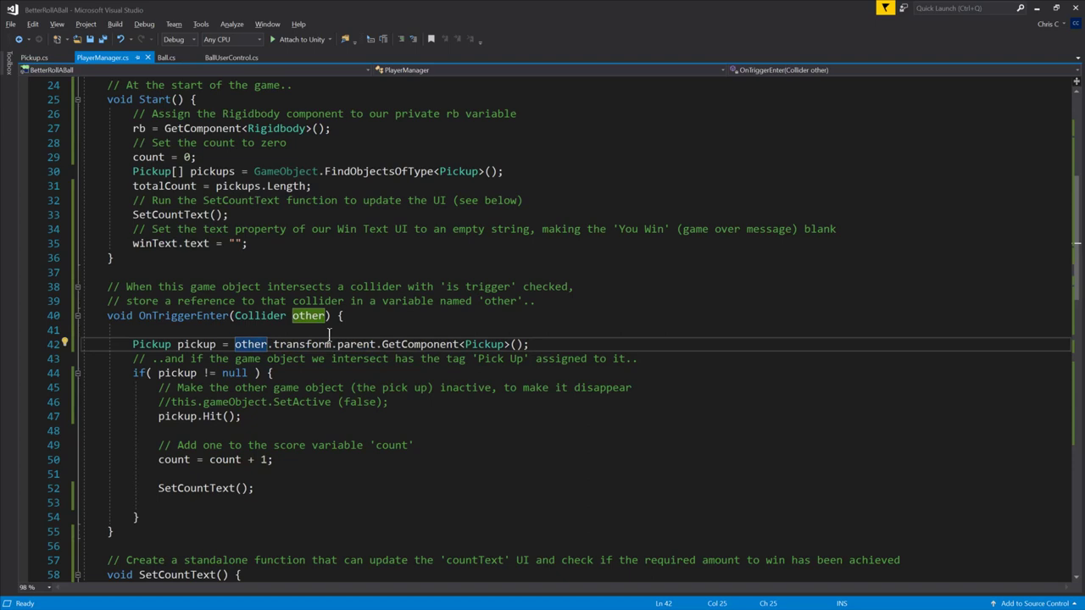
Step: Delete .parent and replace GetComponent with GetComponentInParent from IntelliSense
key("Right")
key("Right")
key("Right")
key("Right")
key("Right")
key("Right")
key("Right")
key("Right")
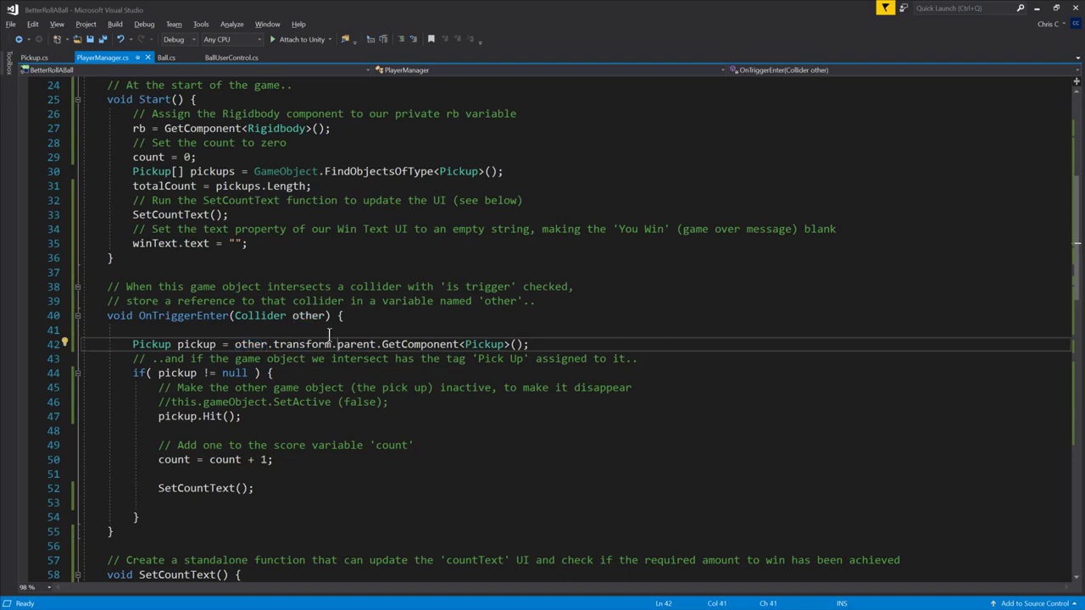
key("Left")
key("Delete")
key("Delete")
key("Delete")
key("Delete")
key("Delete")
key("Delete")
key("Delete")
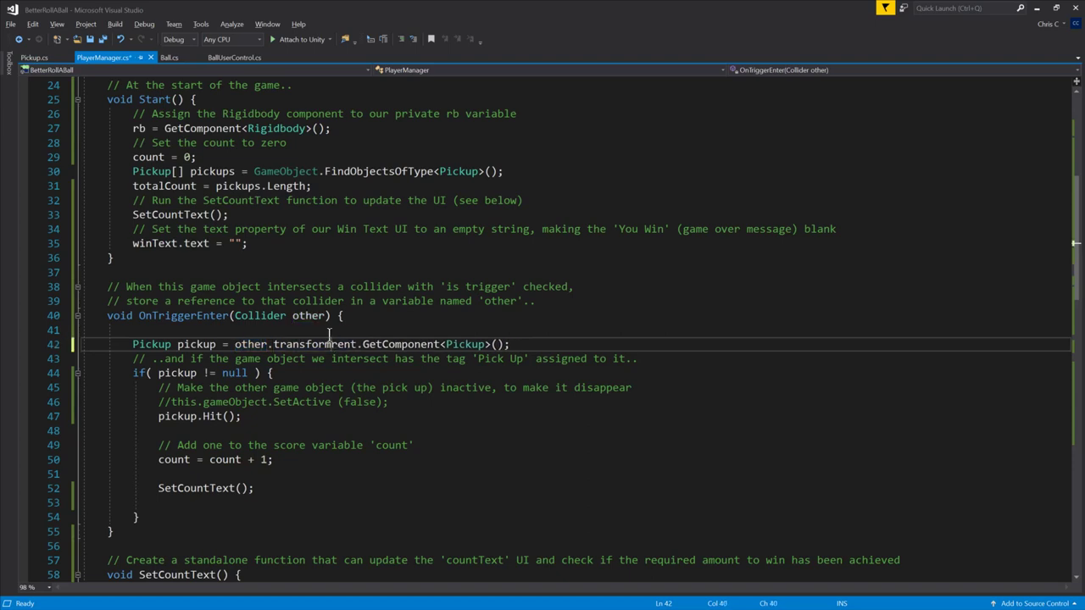
key("Delete")
key("Delete")
key("Delete")
key("Right")
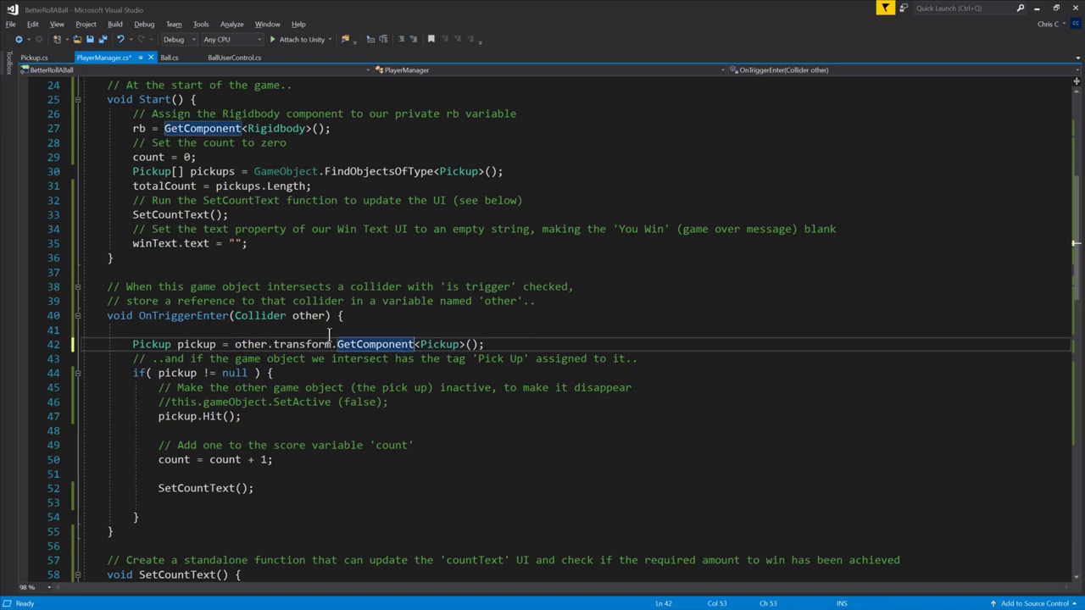
key("Right")
key("Right")
key("Right")
key("Right")
key("Left")
key("Left")
key("Right")
key("Right")
key("Right")
key("BackSpace")
key("BackSpace")
key("BackSpace")
key("BackSpace")
key("BackSpace")
key("BackSpace")
key("BackSpace")
key("BackSpace")
key("BackSpace")
key("BackSpace")
key("BackSpace")
key("BackSpace")
key("BackSpace")
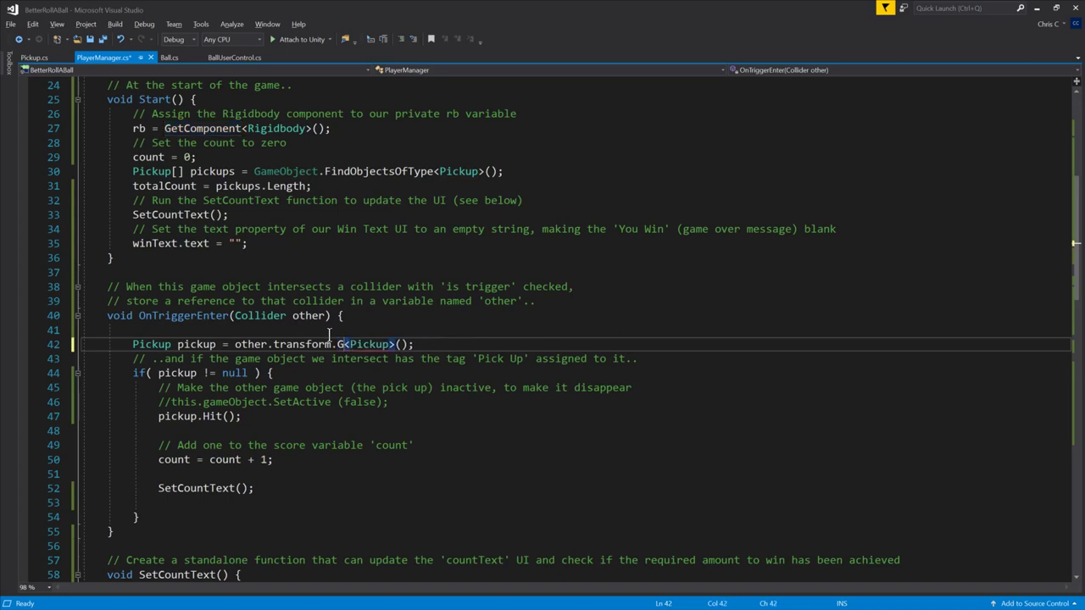
type(".Get")
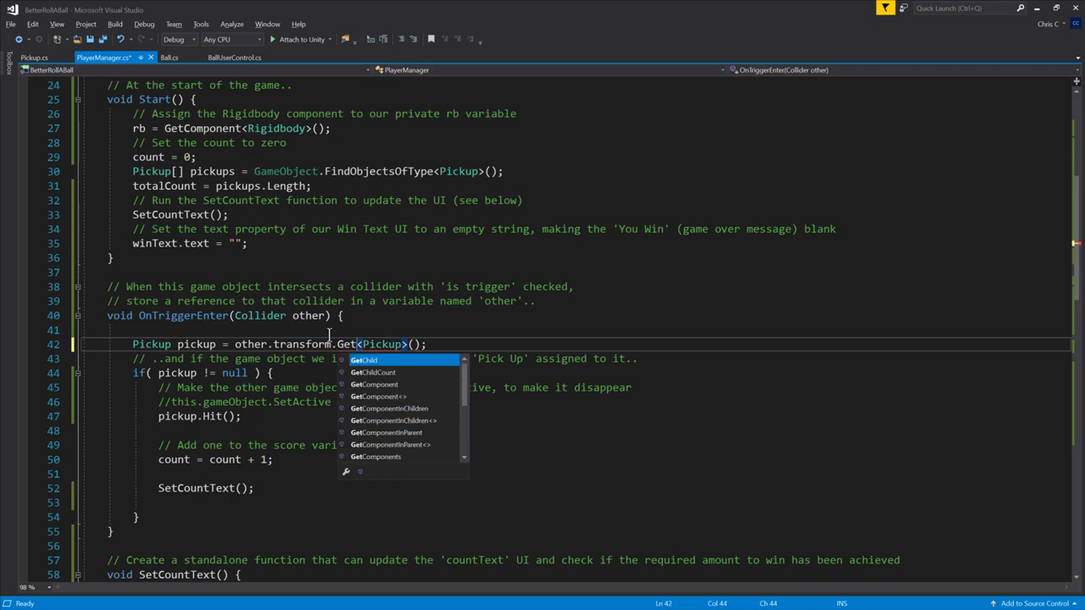
key("Down")
key("Down")
key("Down")
key("Down")
key("Down")
key("Down")
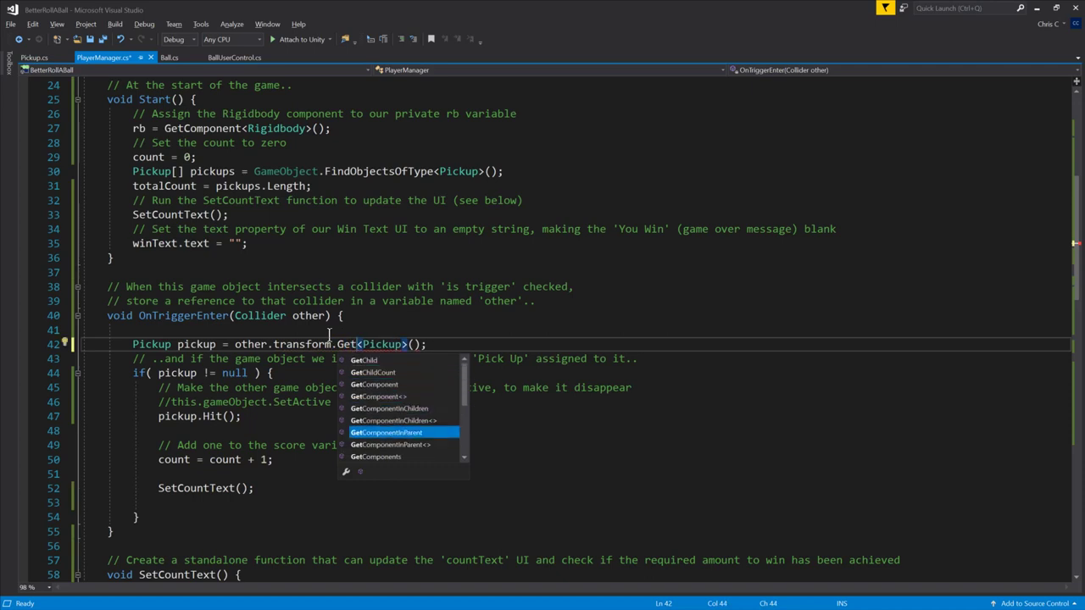
key("Tab")
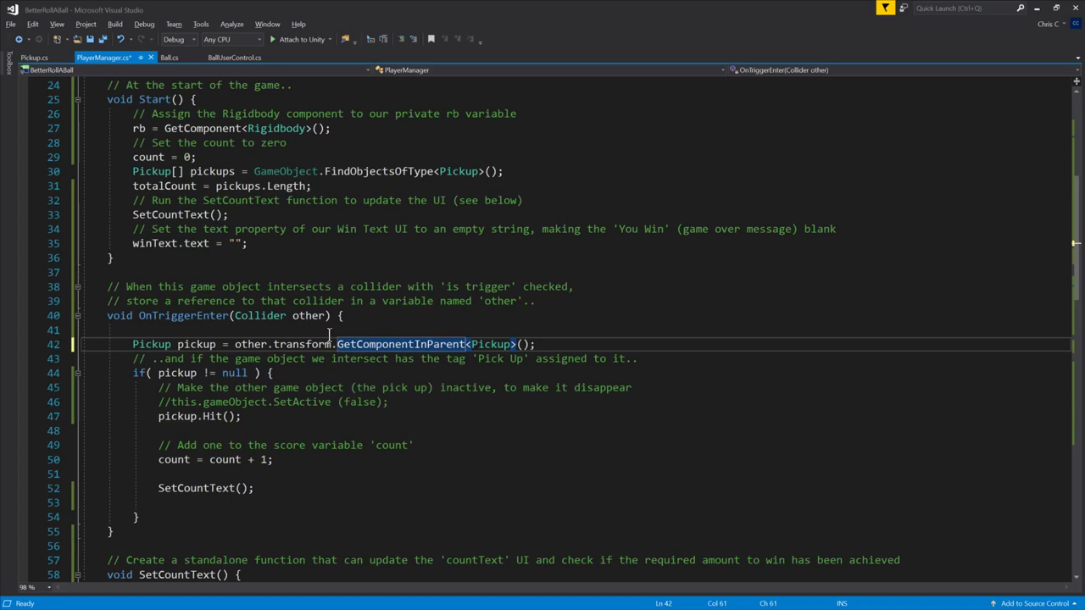
Step: Remove blank lines and re-indent the score comment and SetCountText() in the pickup branch
key("Down")
key("Down")
key("Down")
key("Down")
key("Down")
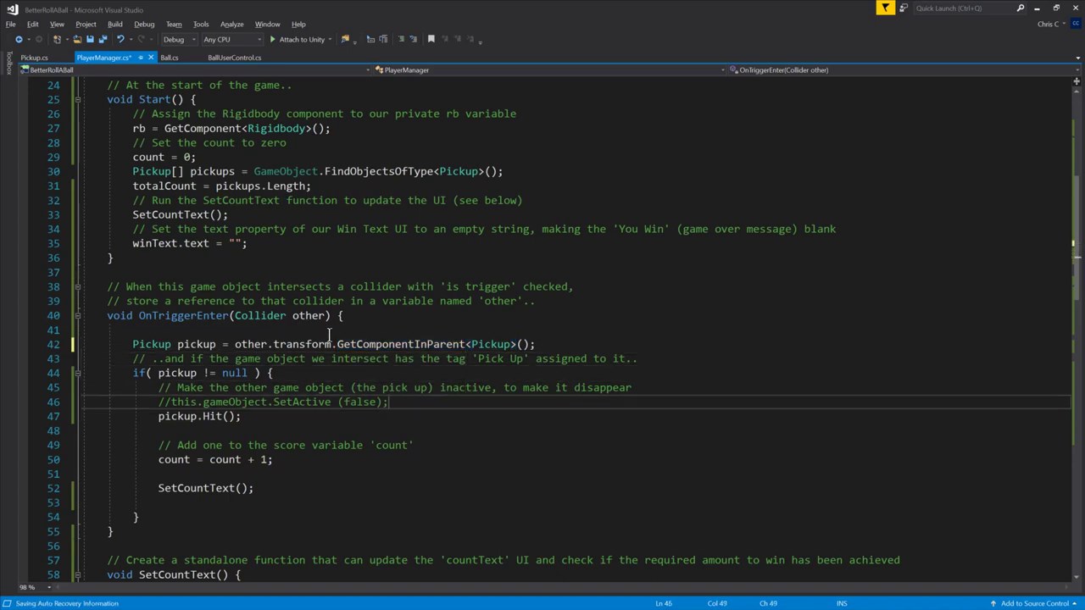
key("Down")
key("shift+Down")
key("Delete")
key("Tab")
key("Tab")
key("Tab")
key("Down")
key("Down")
key("shift+Down")
key("Delete")
key("Tab")
key("Tab")
key("Tab")
key("Tab")
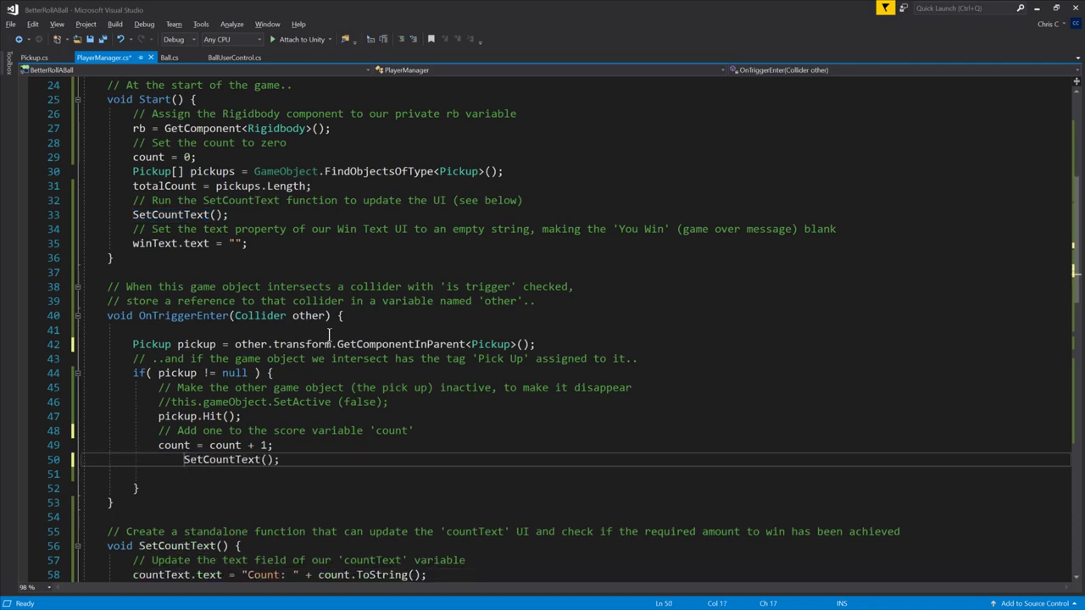
key("BackSpace")
key("BackSpace")
key("BackSpace")
key("BackSpace")
key("Down")
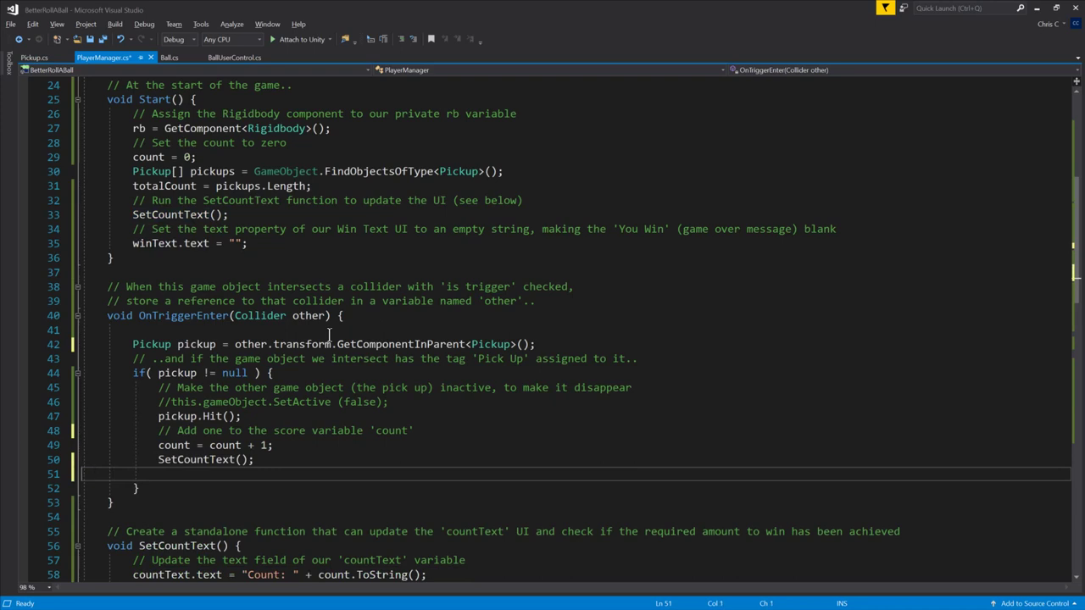
key("Delete")
key("Down")
key("Down")
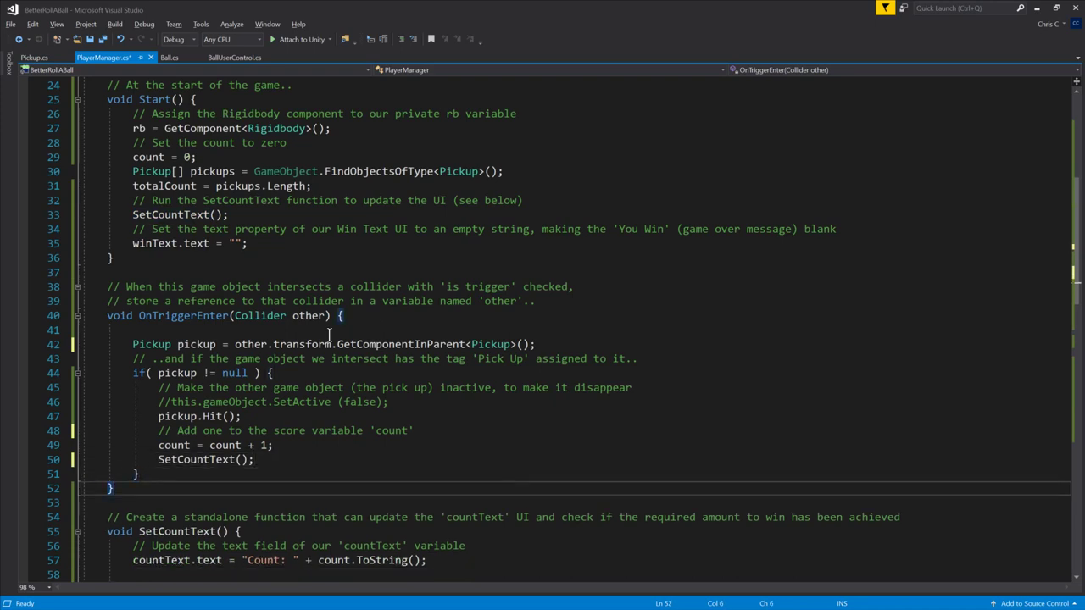
Step: Save PlayerManager.cs and review the pickup.Hit() line
key("Up")
key("Up")
key("Up")
key("Up")
key("Up")
key("End")
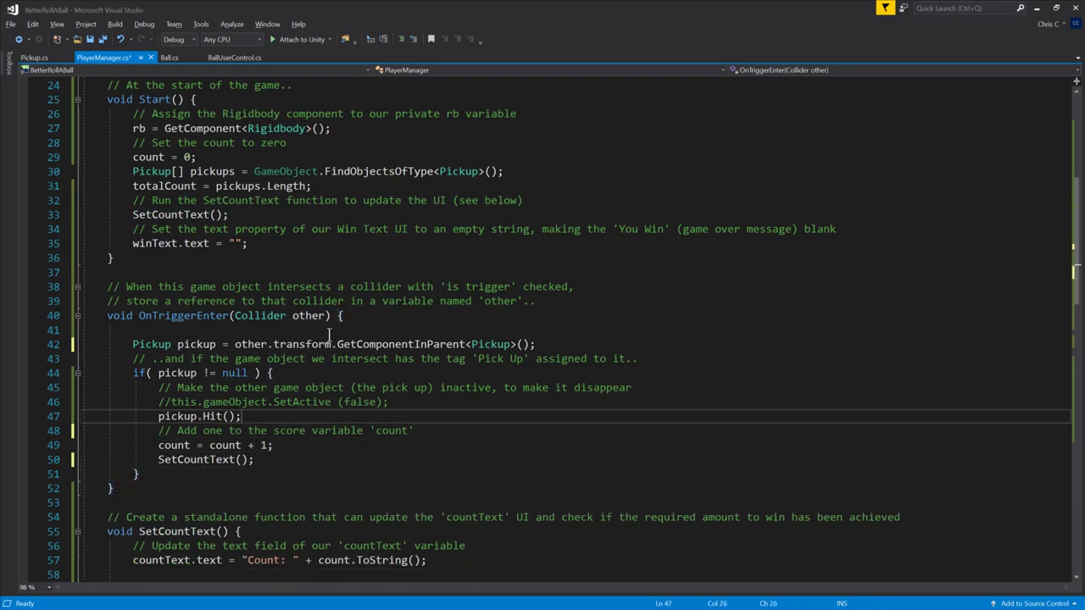
key("Down")
key("Down")
key("Down")
key("End")
key("ctrl+s")
key("Down")
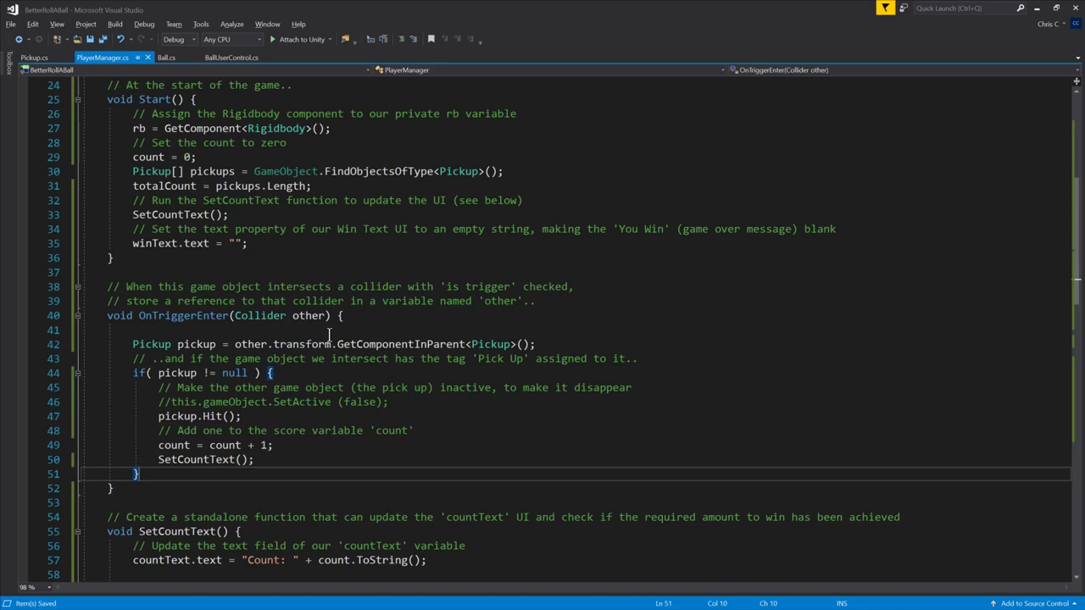
key("Up")
key("Up")
key("Up")
key("Up")
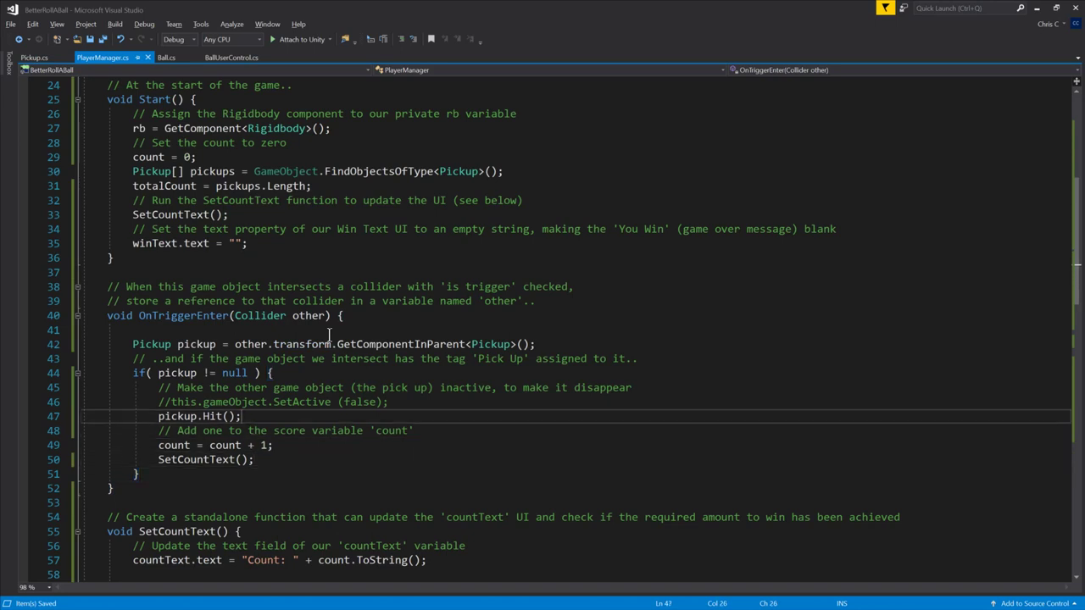
key("shift+Left")
key("shift+Left")
key("shift+Left")
key("shift+Left")
key("shift+Left")
key("shift+Left")
key("shift+Left")
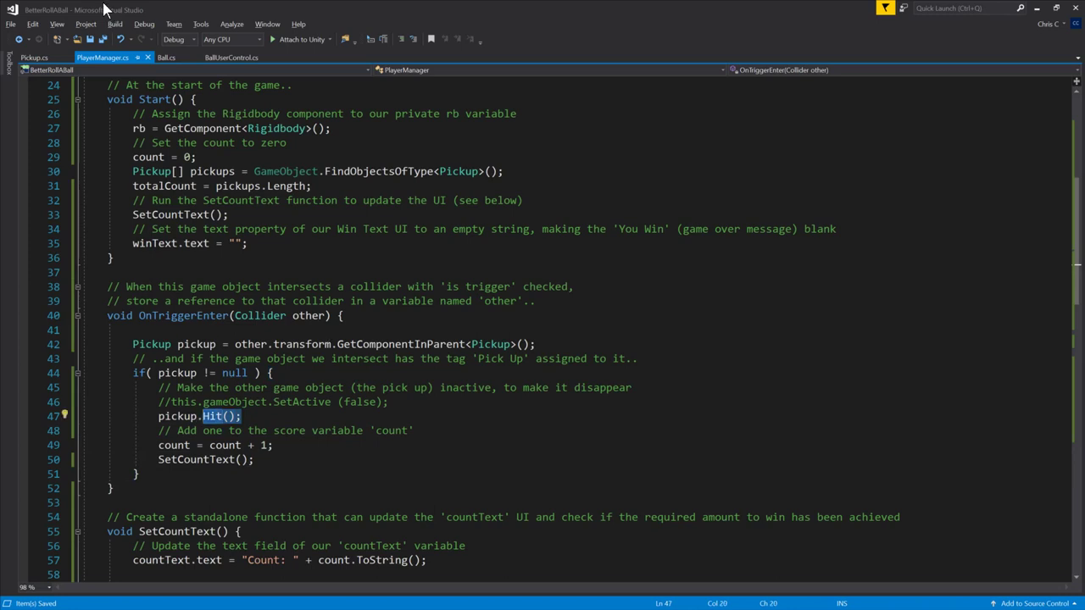
Step: Open Pickup.cs and select the whole _animation coroutine
left_click(34, 57)
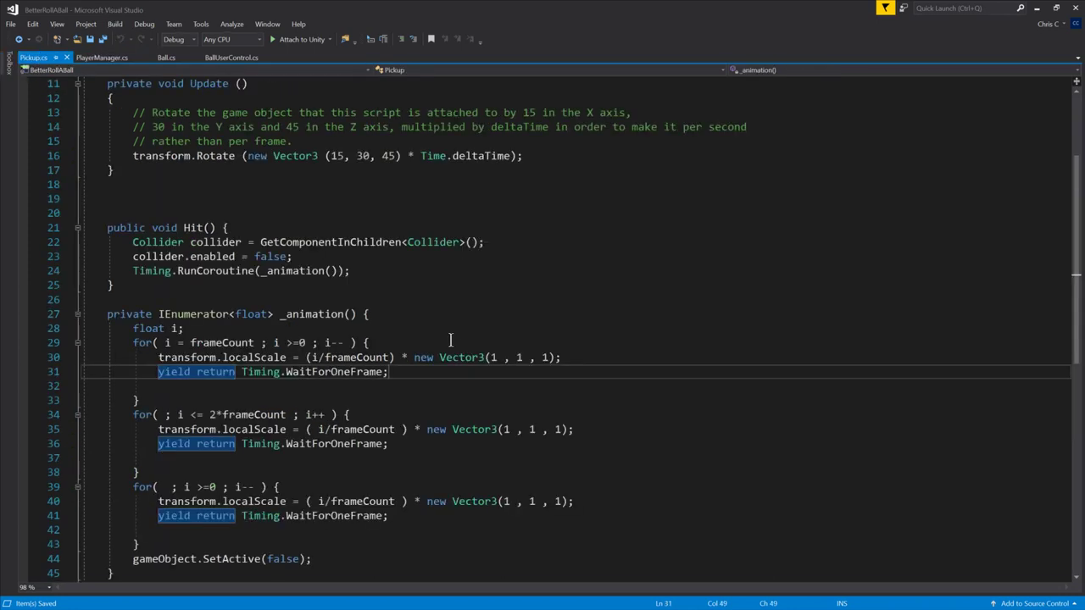
scroll(450, 340, "down", 8)
scroll(199, 174, "up", 8)
left_click_drag(151, 313, 395, 573)
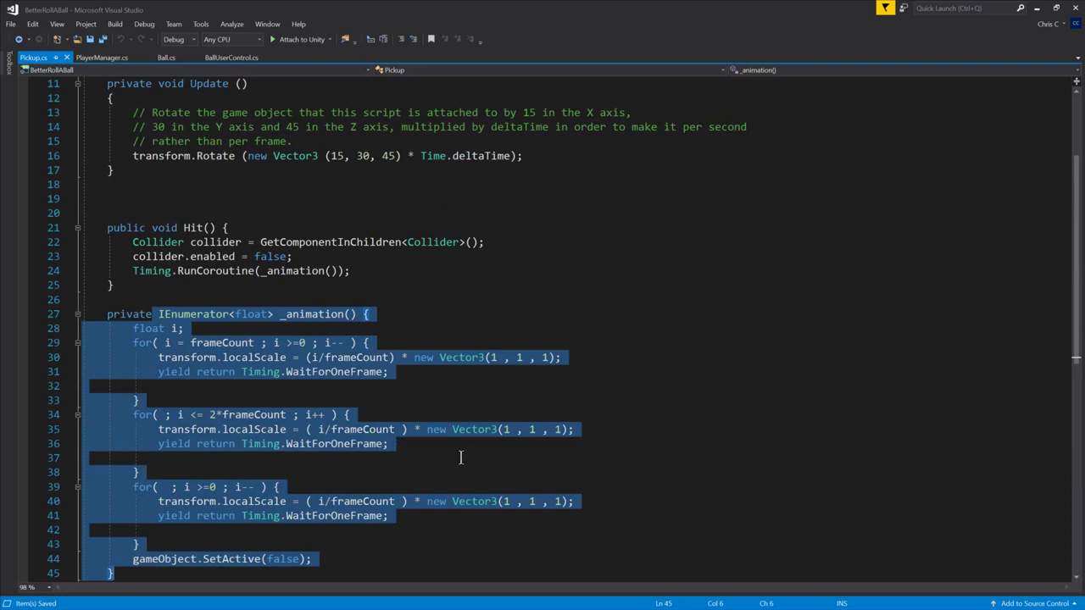
Step: Walk through Hit(): disabling the child Collider and starting the _animation coroutine
scroll(472, 442, "up", 4)
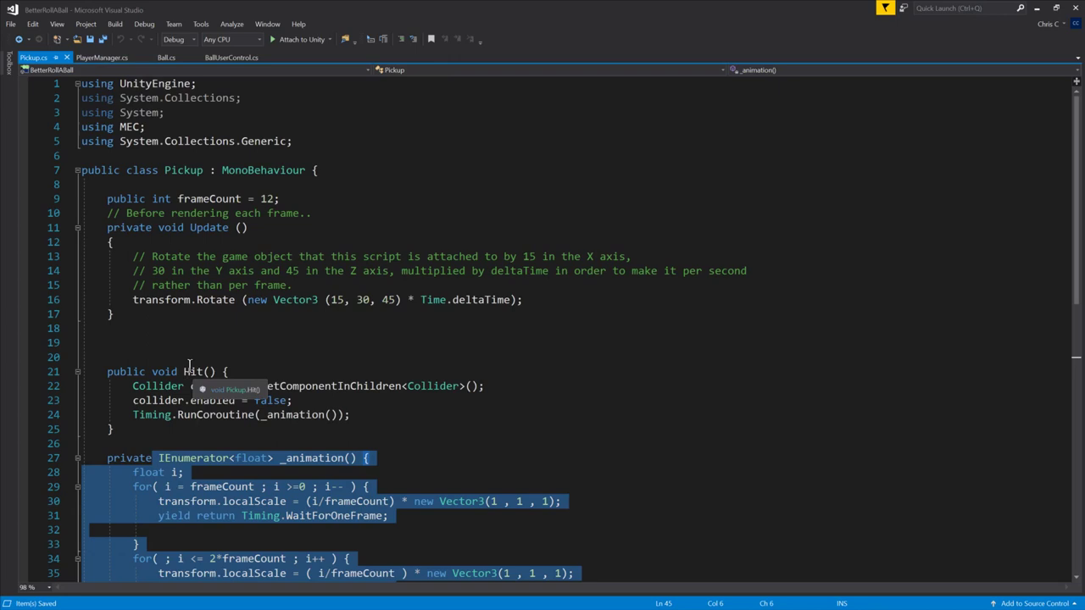
scroll(193, 360, "down", 3)
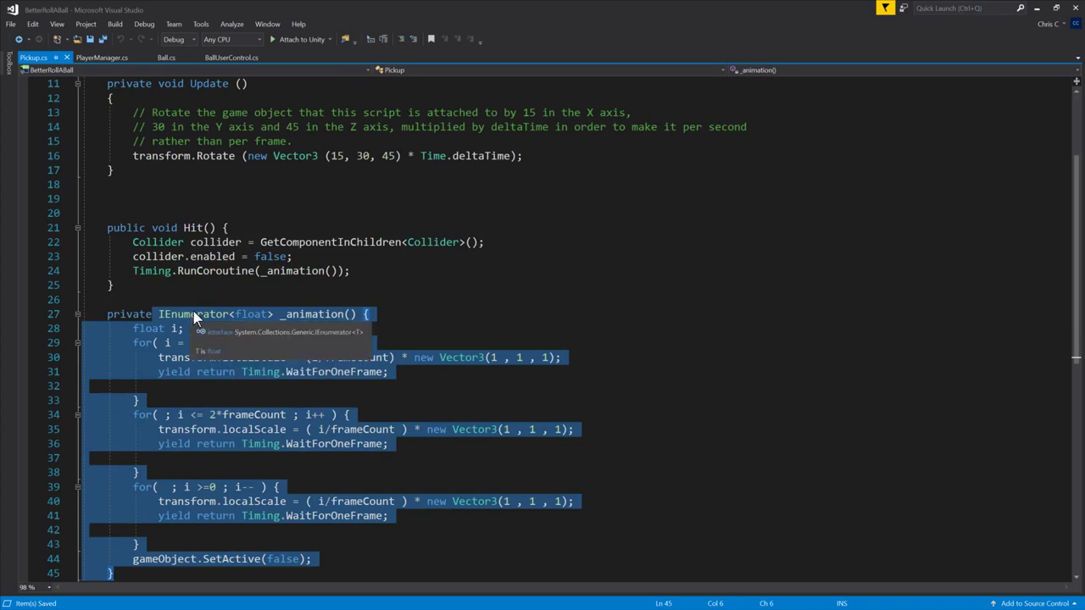
left_click(203, 256)
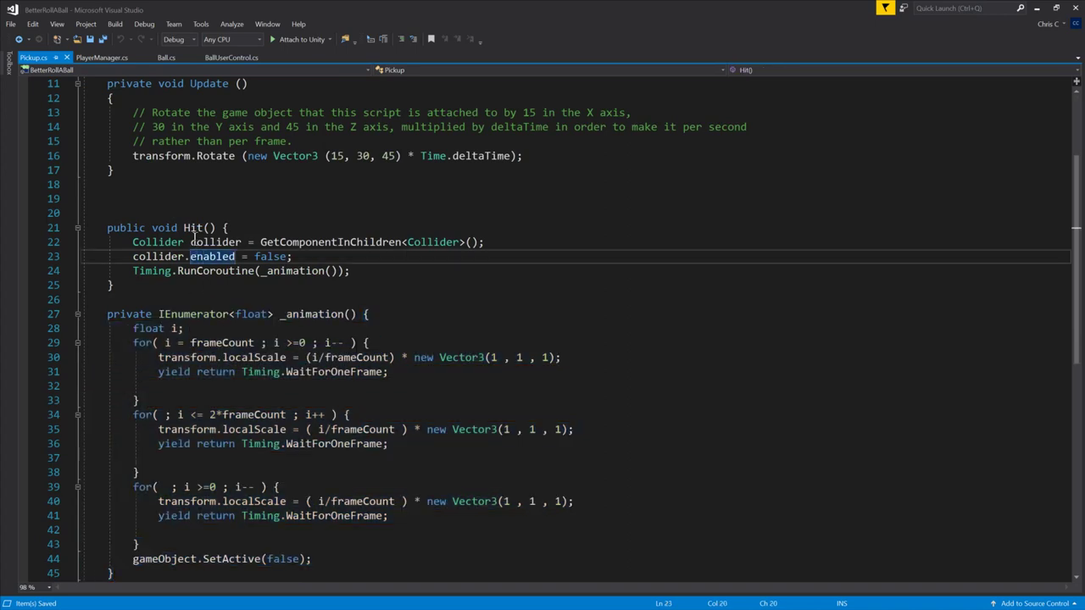
scroll(287, 304, "up", 3)
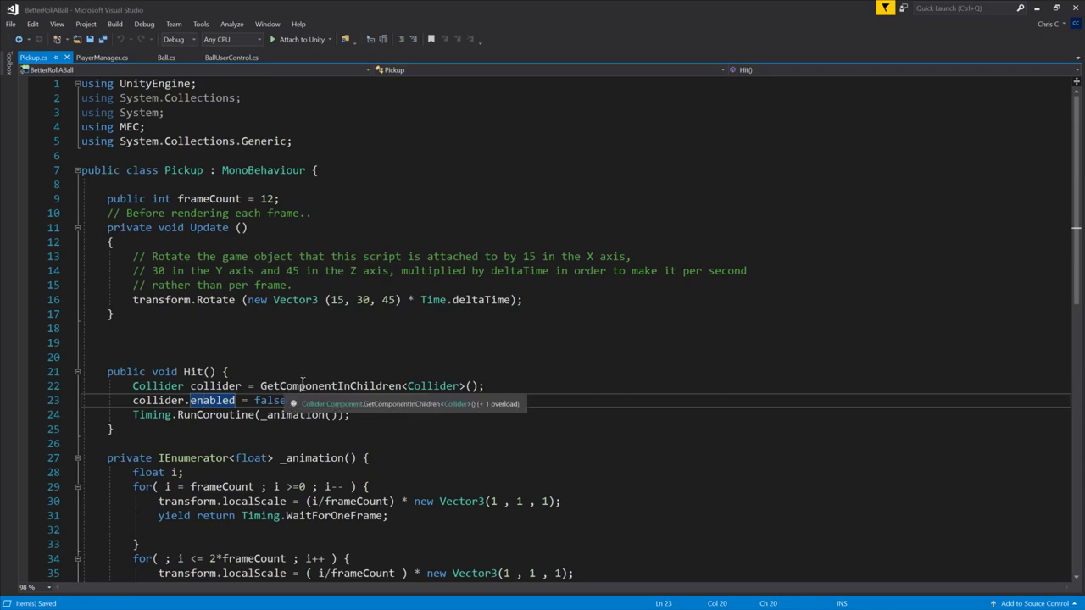
left_click(347, 411)
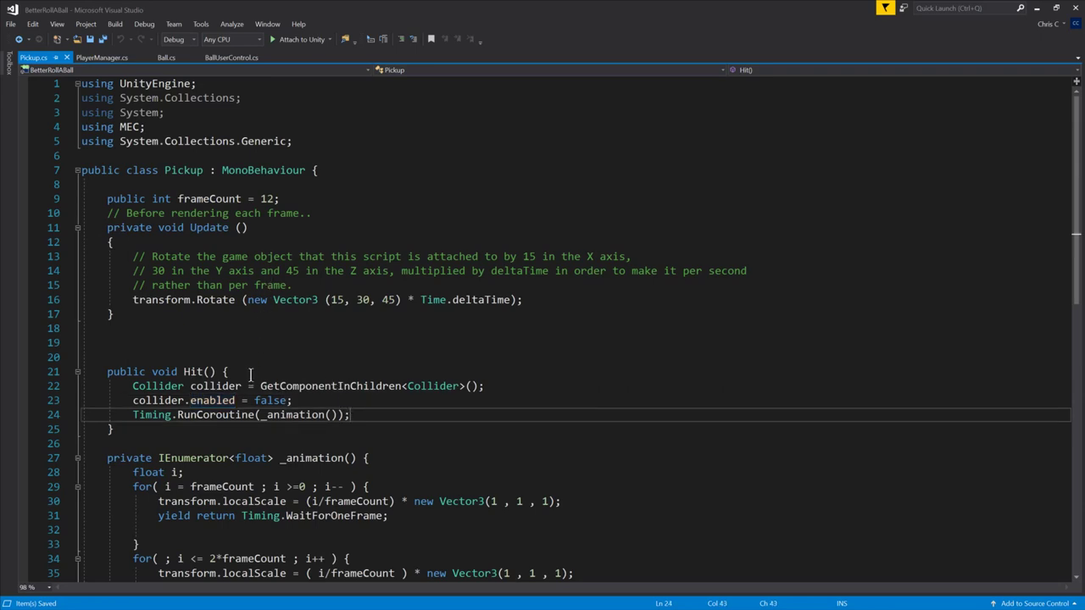
left_click(252, 374)
Step: Select BetterPickUp in Unity and open the Tags settings
key("alt+Tab")
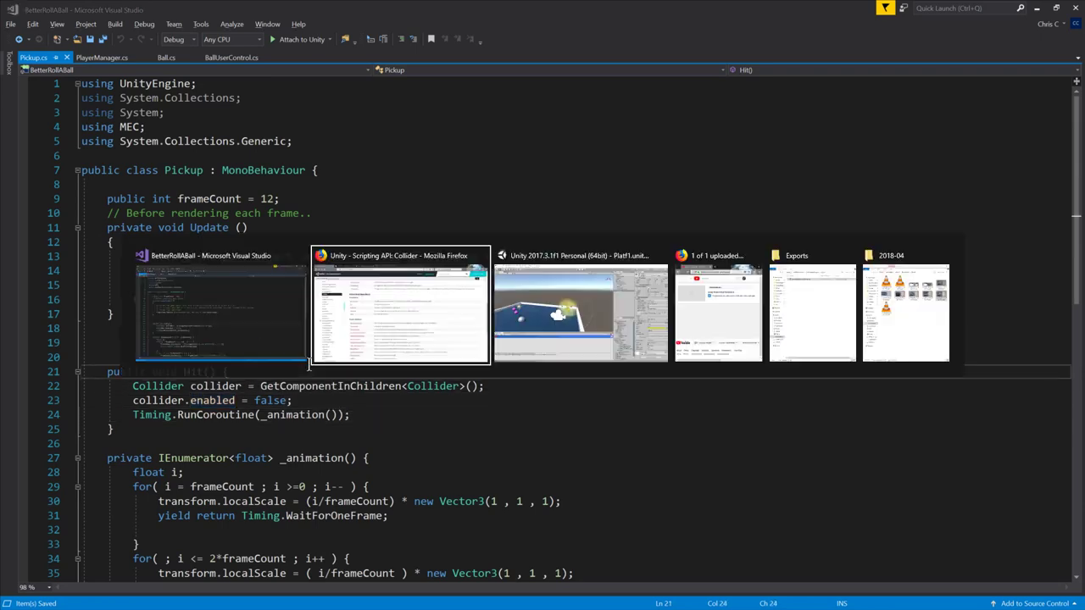
key("alt+Tab")
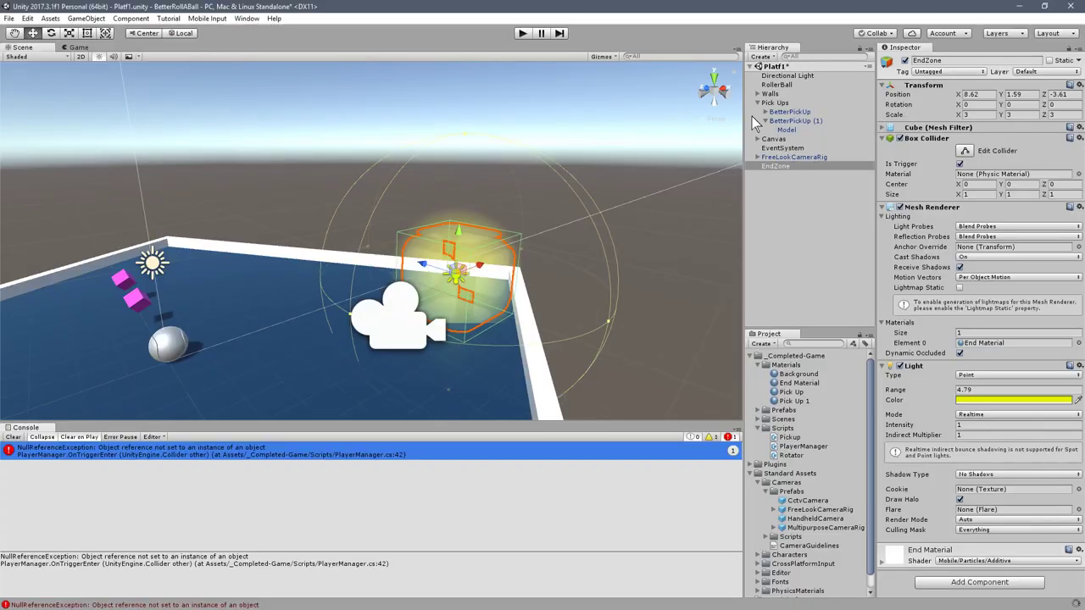
left_click(803, 112)
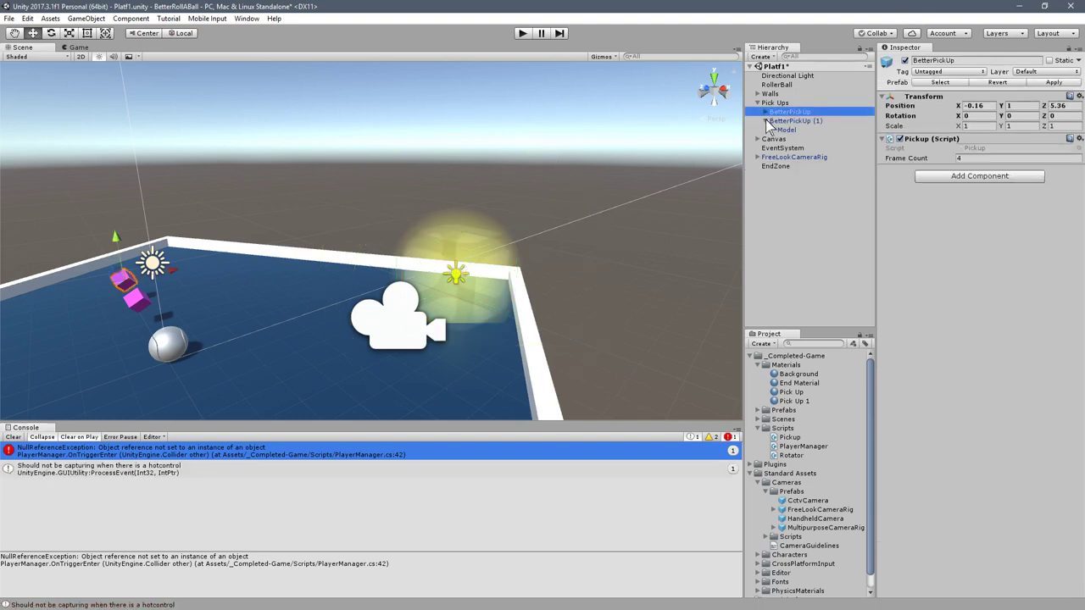
left_click(766, 122)
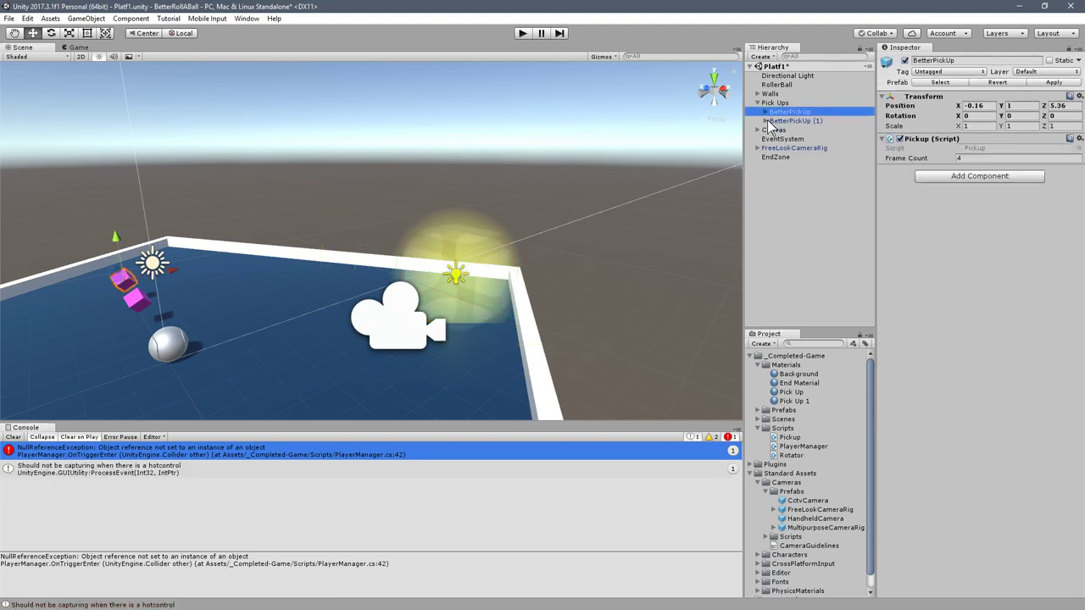
left_click(933, 73)
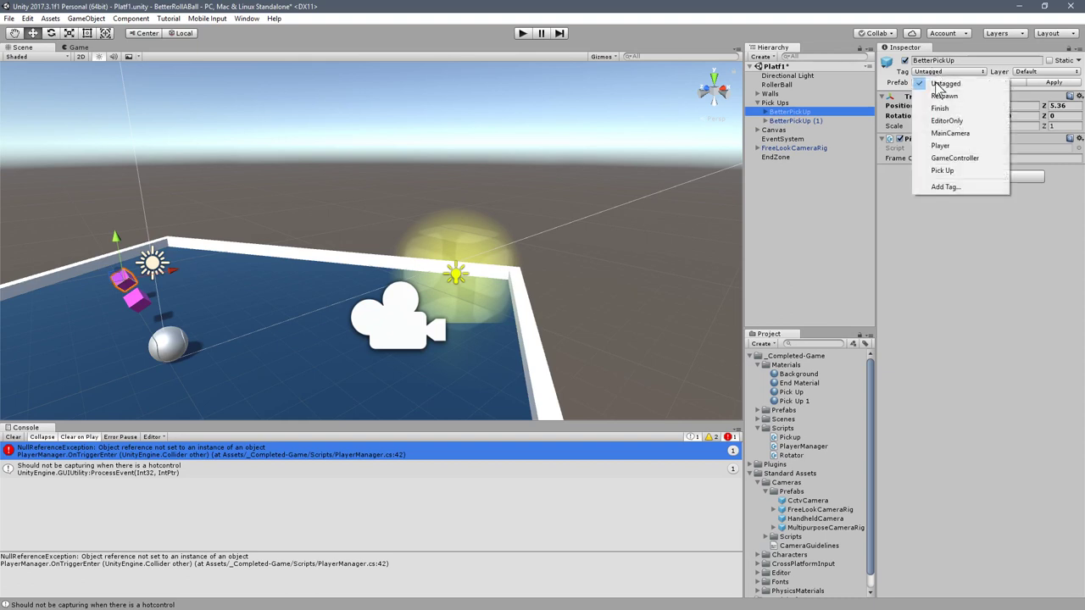
left_click(941, 188)
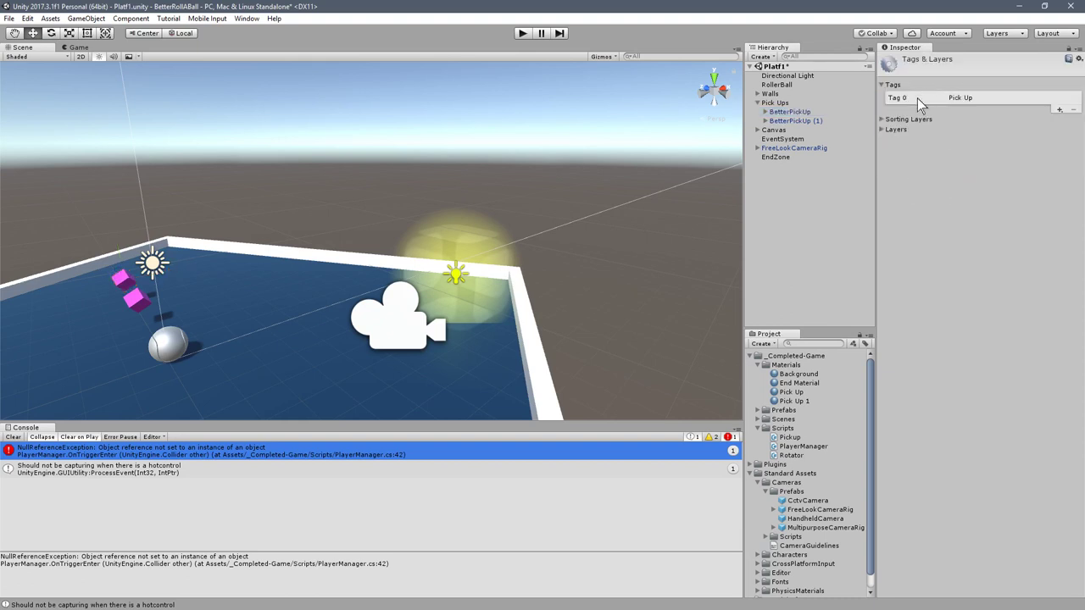
Step: Add the EndZone and Enviorment tags
left_click(1059, 111)
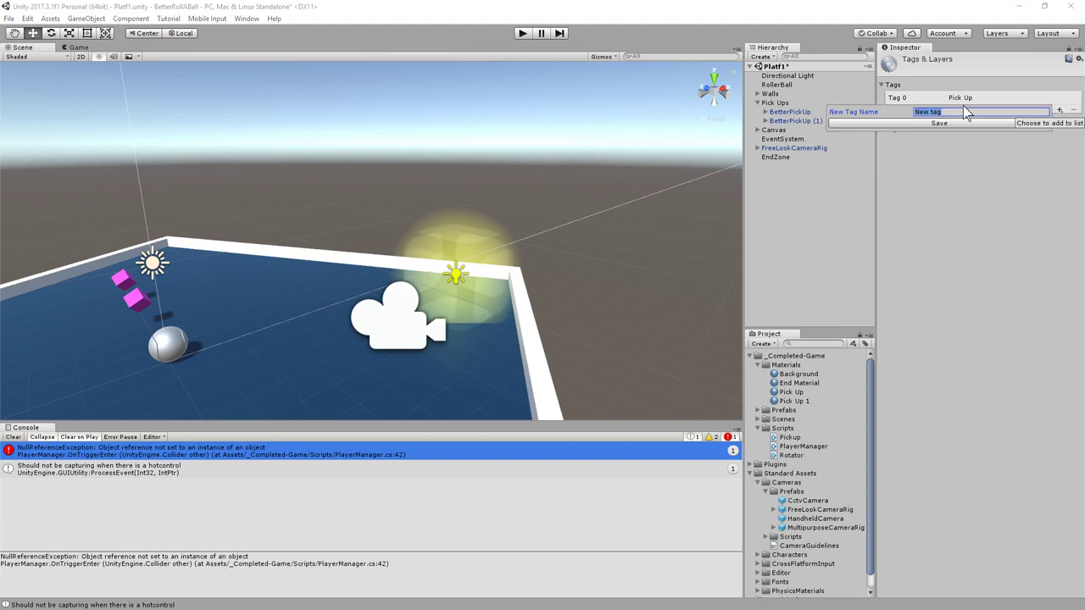
type("EndZone")
key("Return")
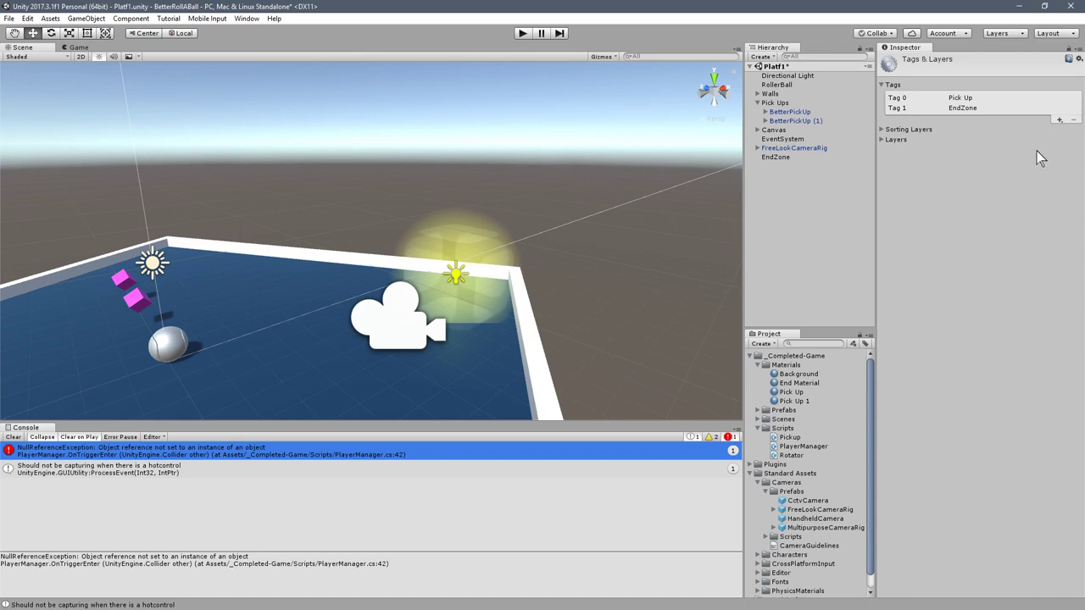
left_click_drag(563, 236, 685, 213, "alt")
left_click(1058, 119)
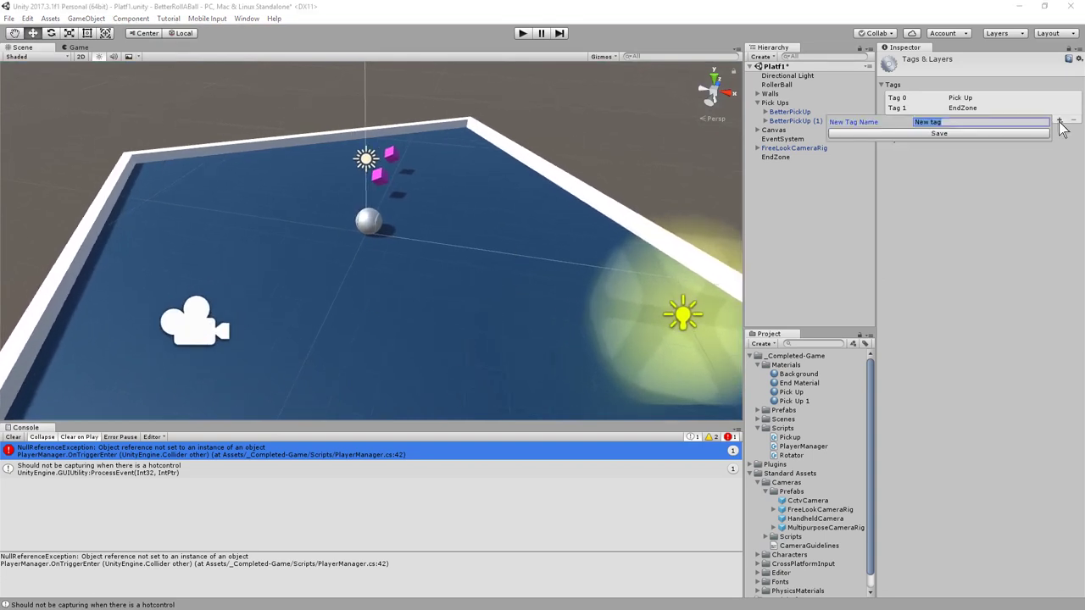
type("Enviorment")
key("Return")
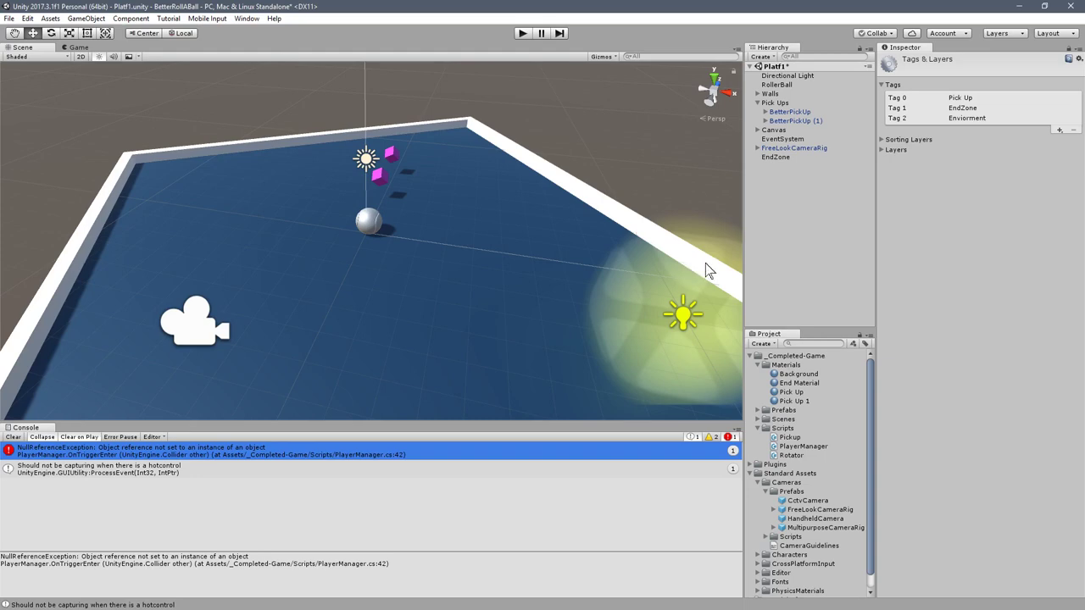
Step: Review the Pick Up and EndZone tags, then return to Pickup.cs's animation coroutine
left_click(971, 99)
left_click(971, 109)
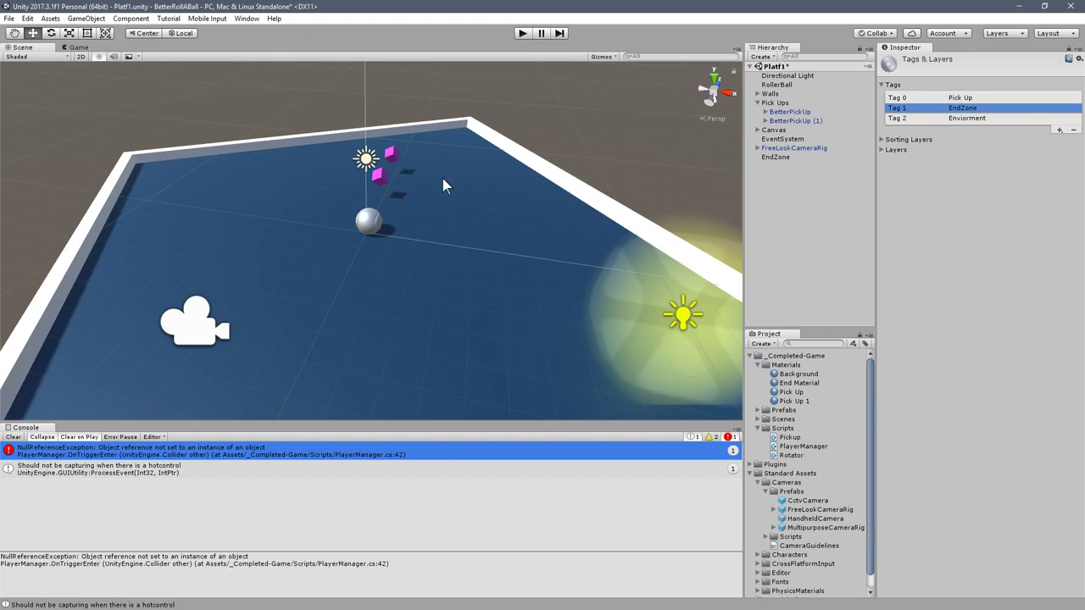
key("alt+Tab")
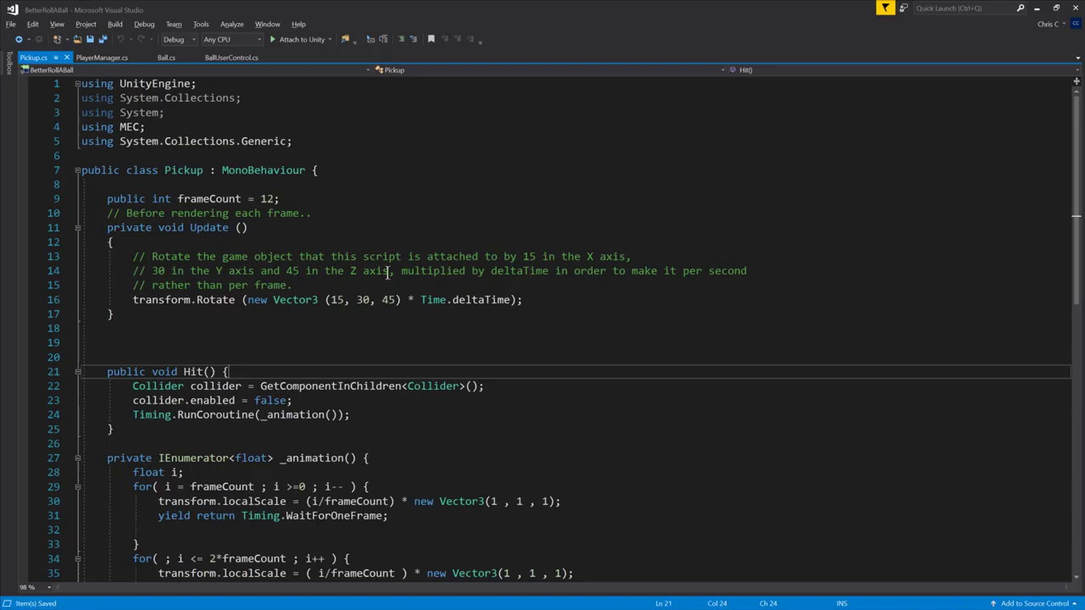
left_click(376, 409)
scroll(375, 408, "down", 3)
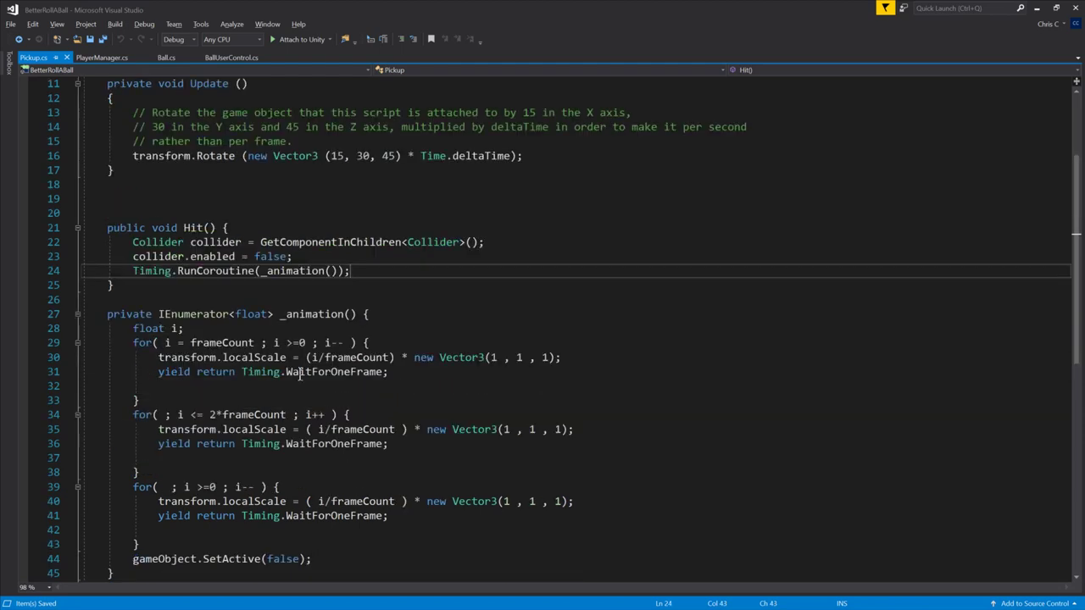
Step: Select EndZone and collapse its Light, Mesh Renderer and Box Collider components
key("alt+Tab")
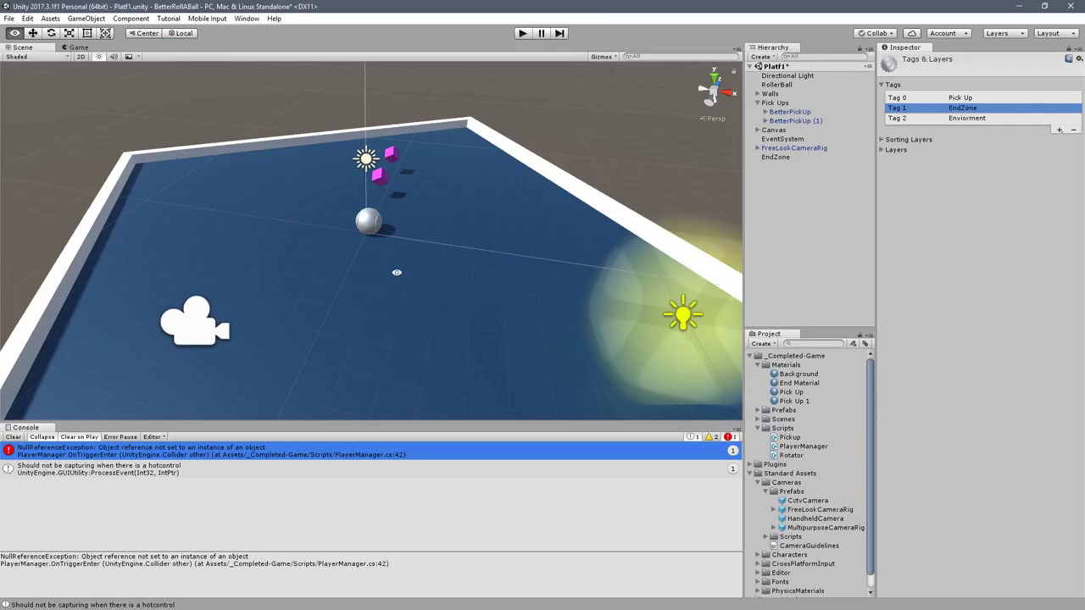
left_click(675, 326)
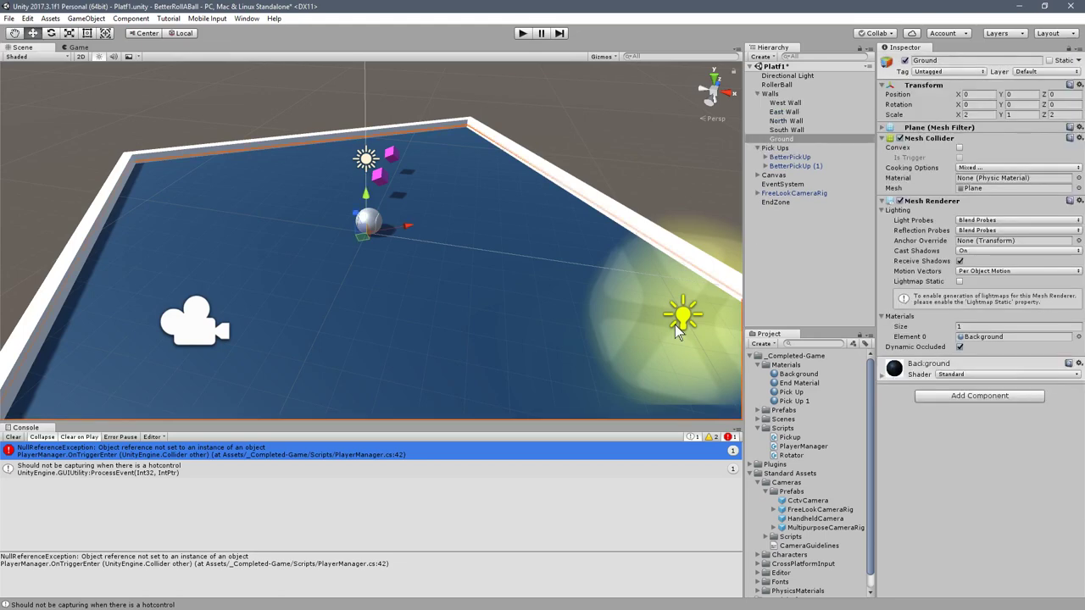
left_click(791, 203)
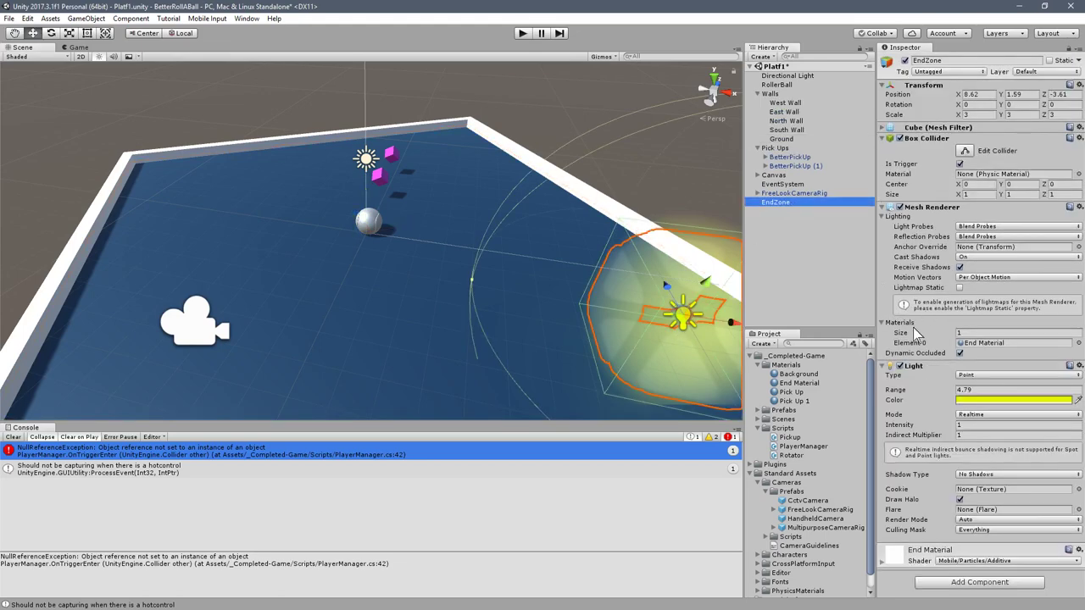
left_click(883, 365)
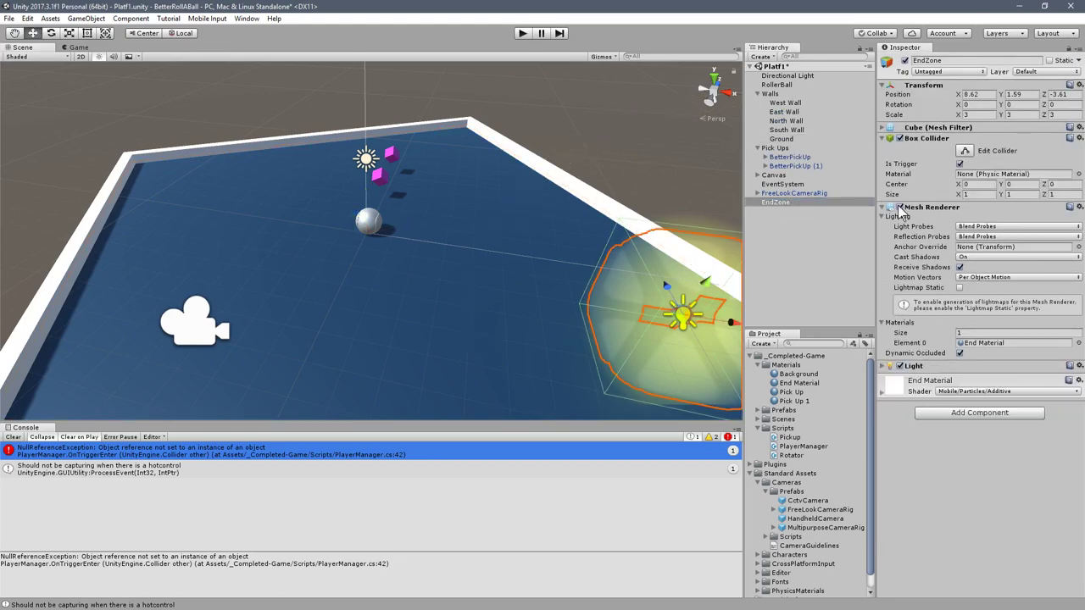
left_click(883, 207)
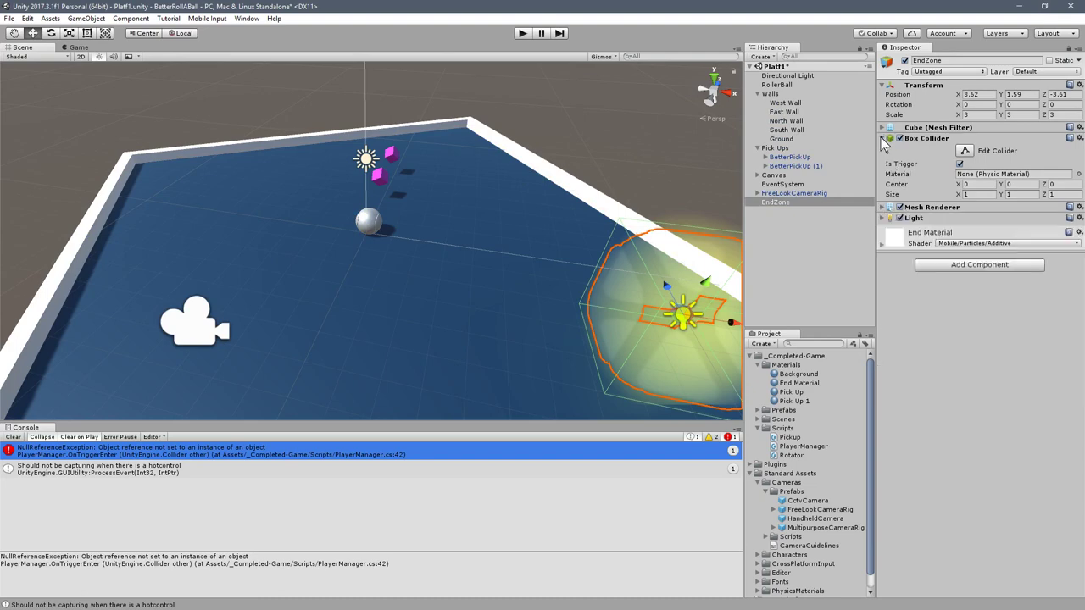
left_click(883, 138)
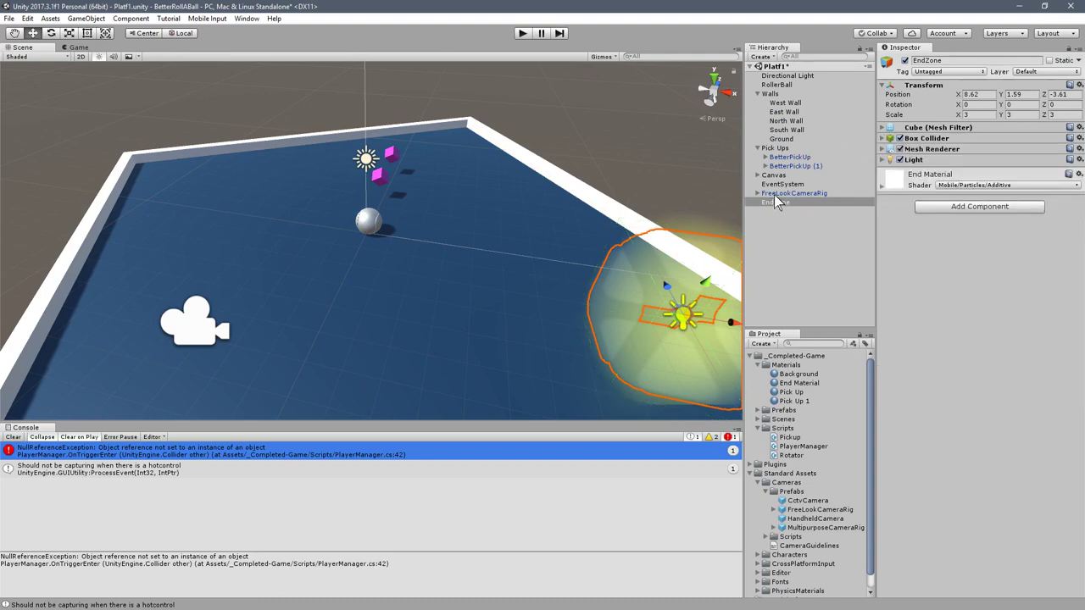
Step: Drag the Pickup script onto EndZone and set its Frame Count to 12
left_click_drag(780, 436, 933, 398)
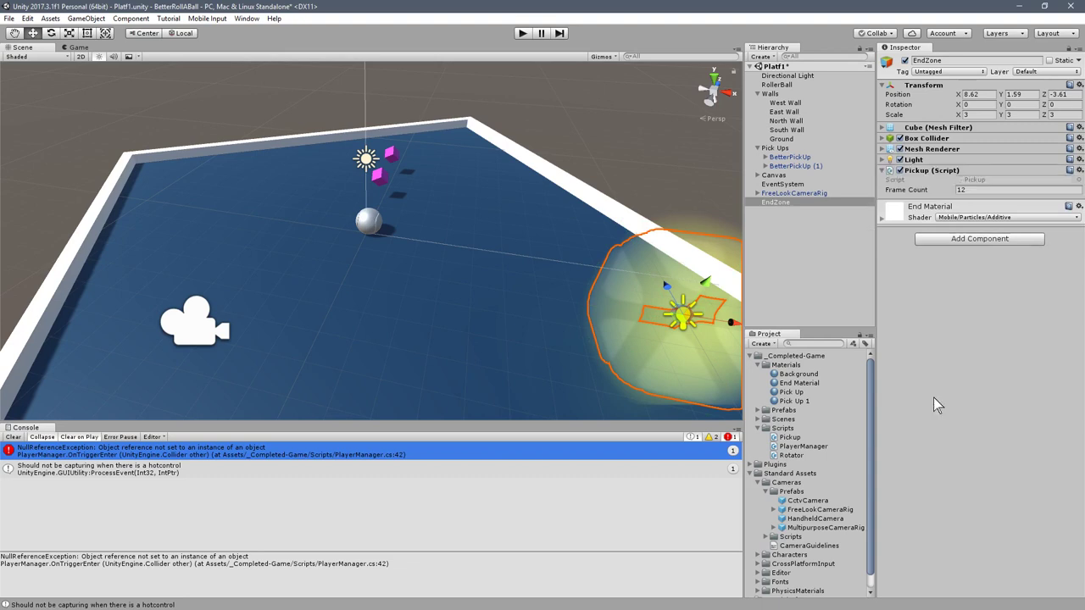
left_click(964, 188)
left_click(964, 182)
left_click_drag(480, 252, 399, 238, "alt")
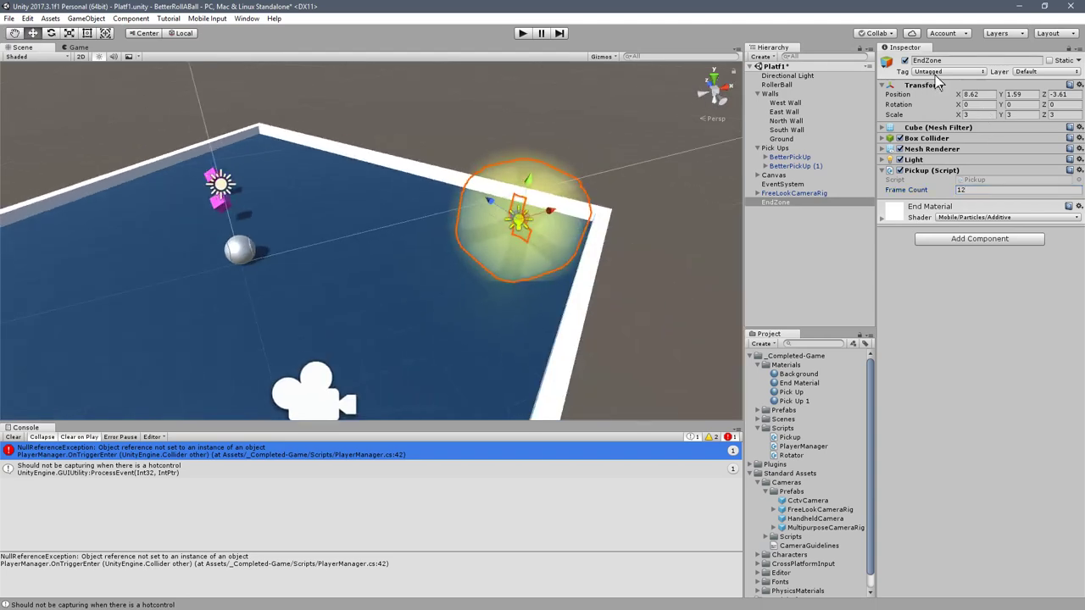
Step: Set EndZone's tag to EndZone, and BetterPickUp and BetterPickUp (1) to Pick Up
left_click(941, 73)
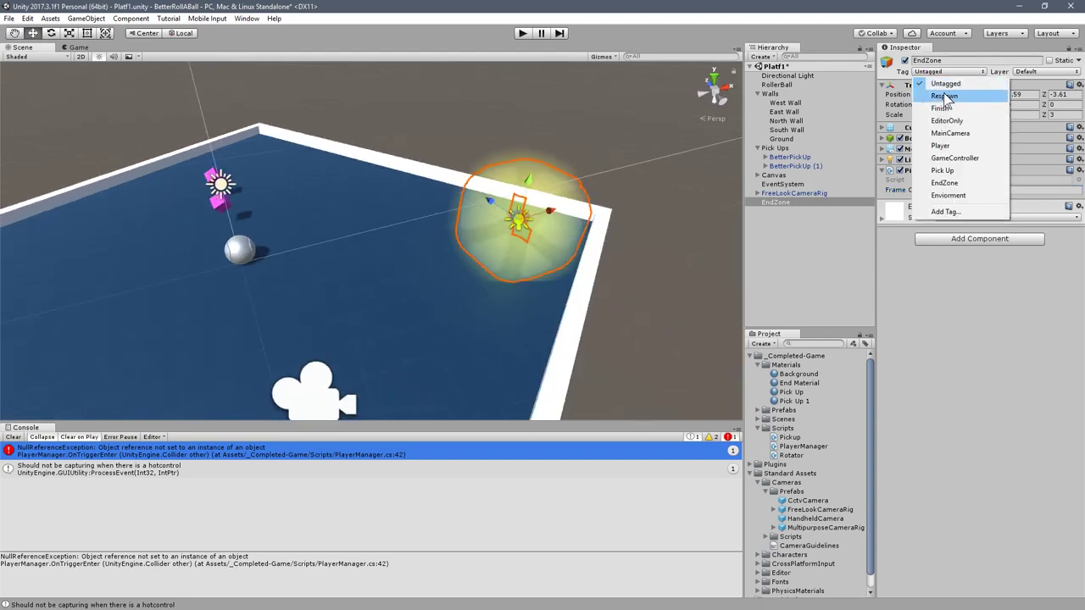
left_click(962, 183)
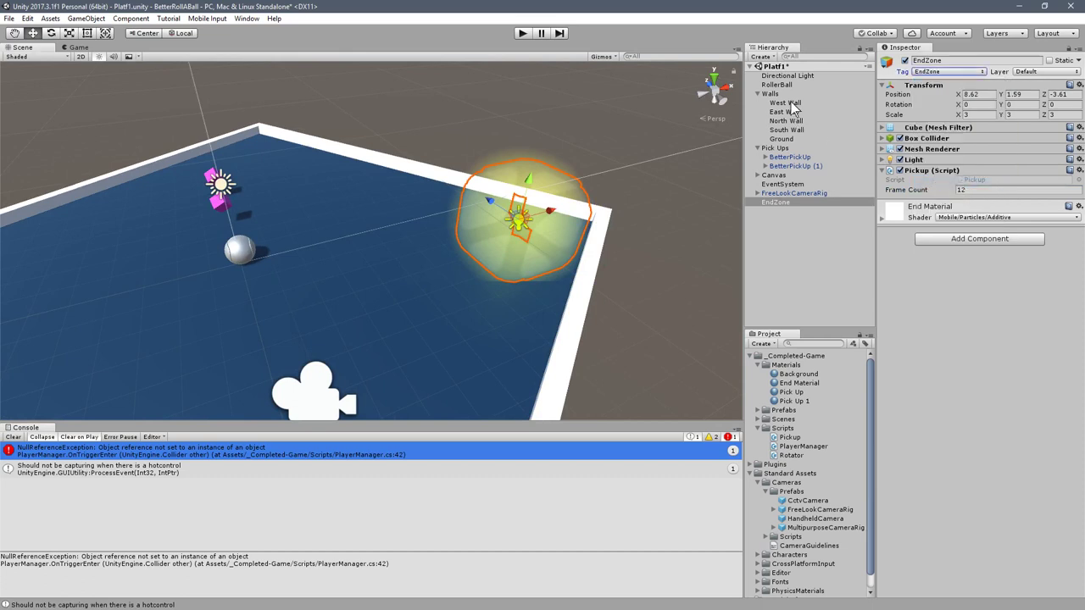
left_click(790, 158)
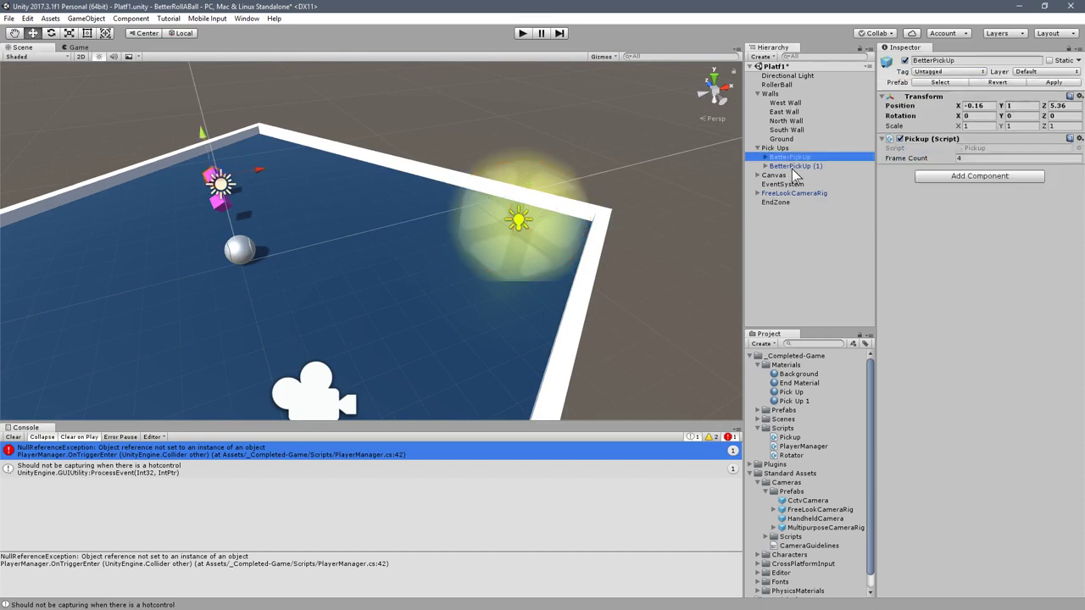
left_click(916, 72)
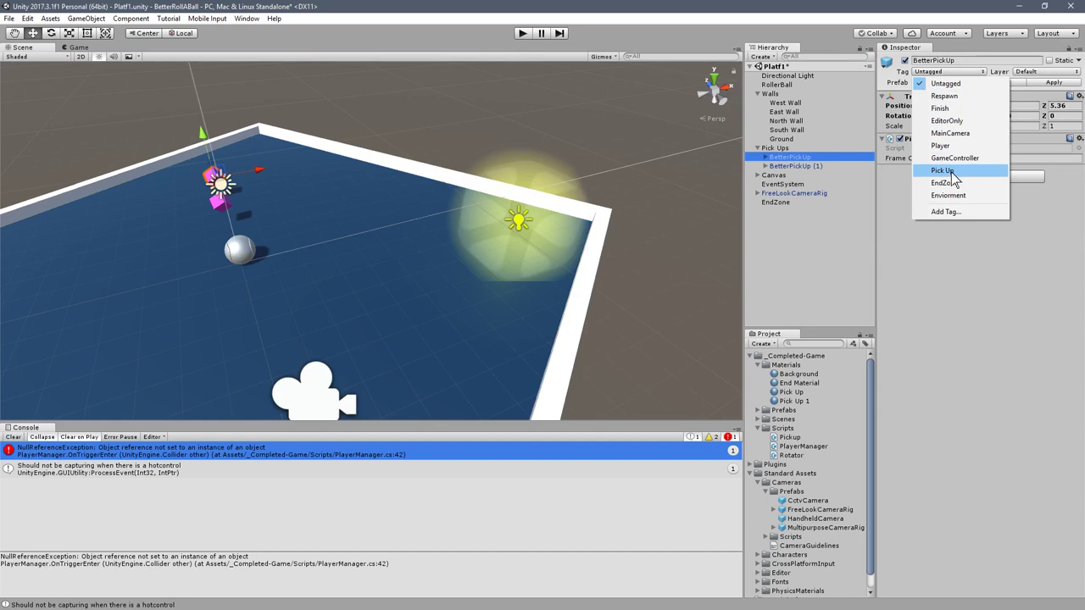
left_click(944, 171)
left_click(814, 167)
left_click(931, 73)
left_click(943, 170)
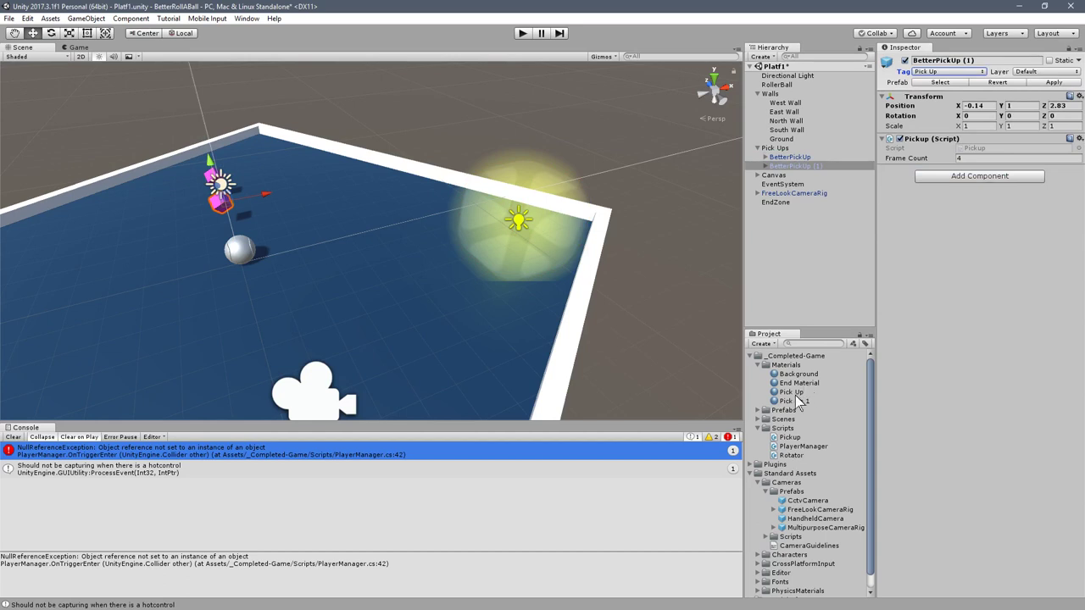
Step: Confirm the Pick Up prefab in the Prefabs folder is tagged Pick Up
left_click(795, 393)
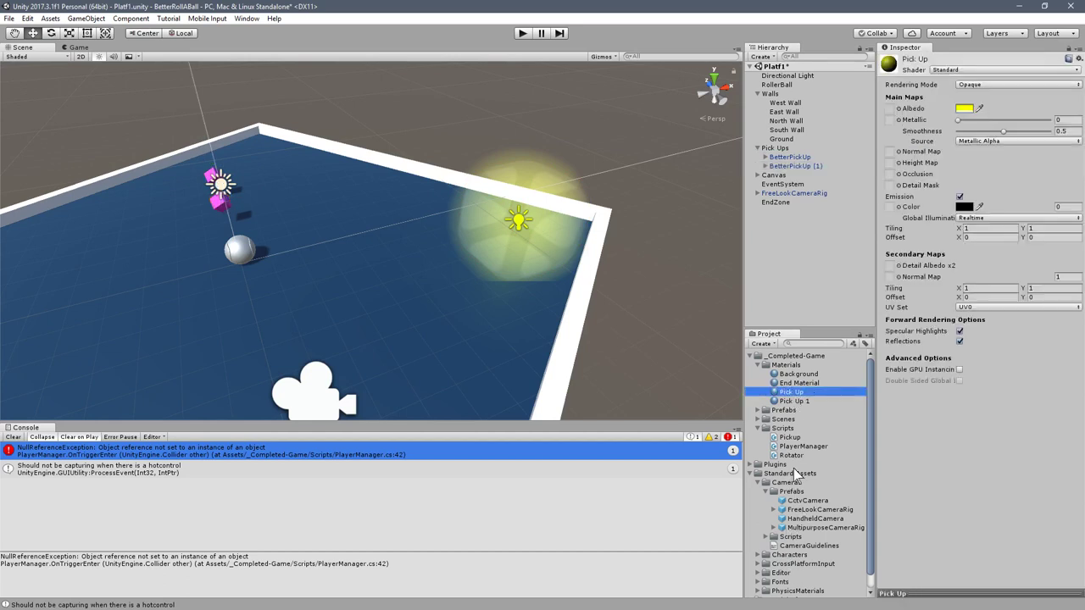
left_click(758, 411)
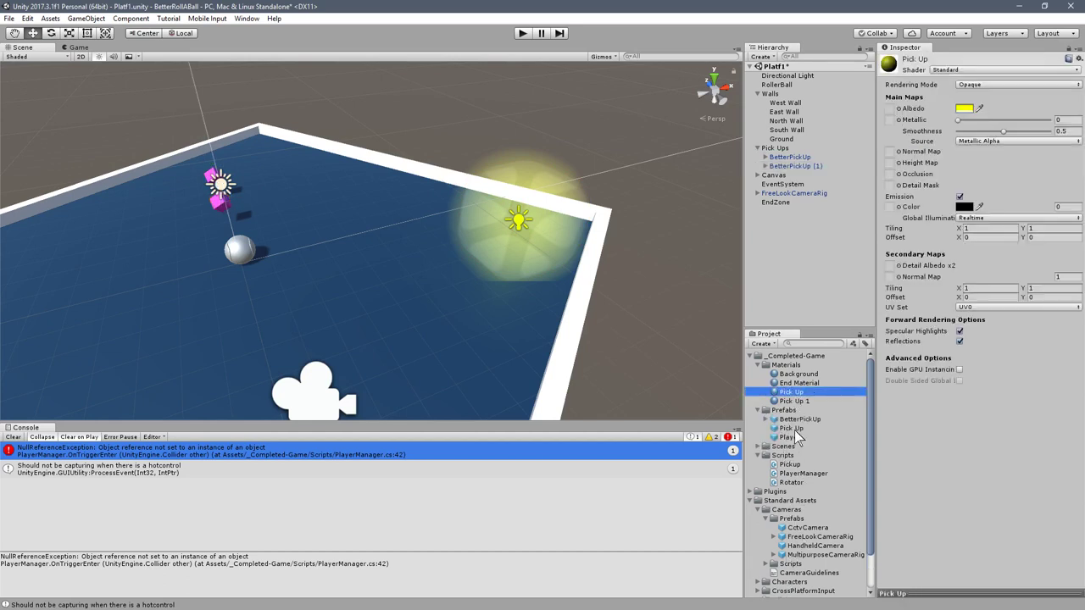
left_click(793, 428)
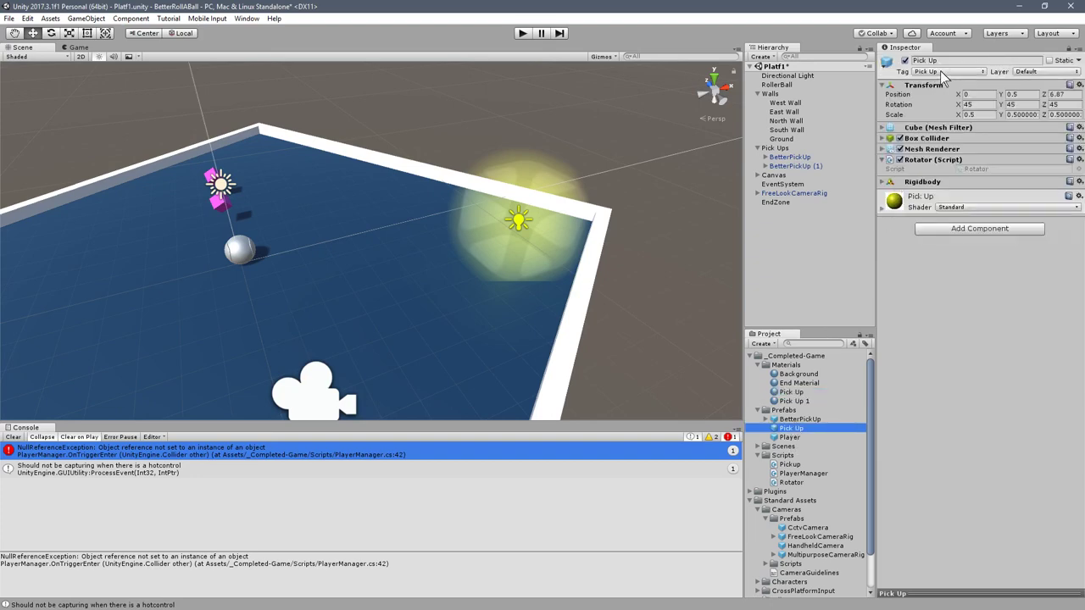
left_click(943, 74)
left_click(942, 171)
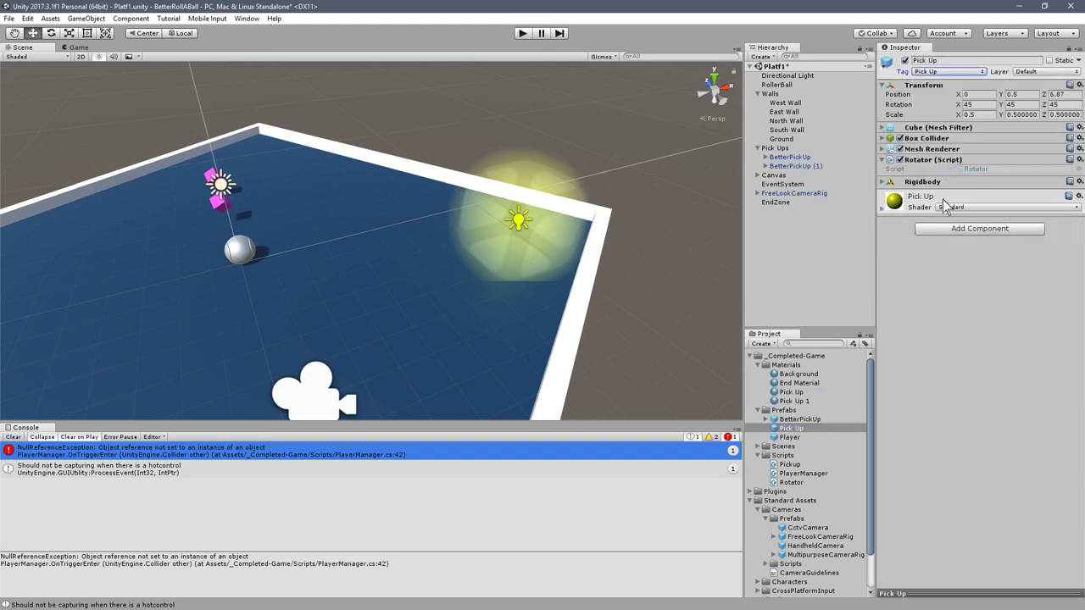
Step: Collapse the Walls group and select FreeLookCameraRig in the Hierarchy
scroll(461, 219, "down", 1)
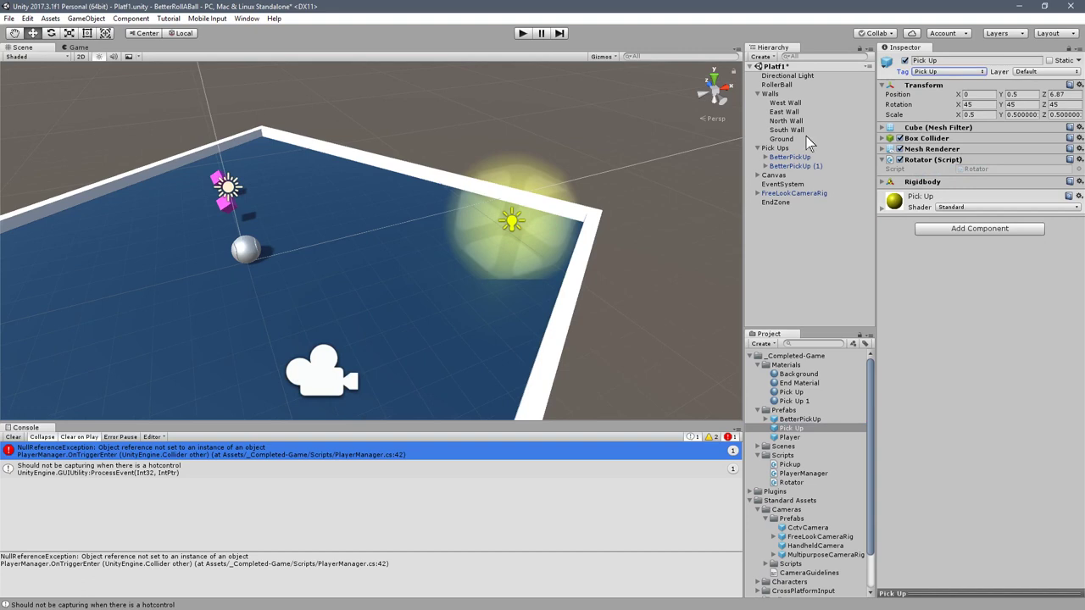
left_click(758, 93)
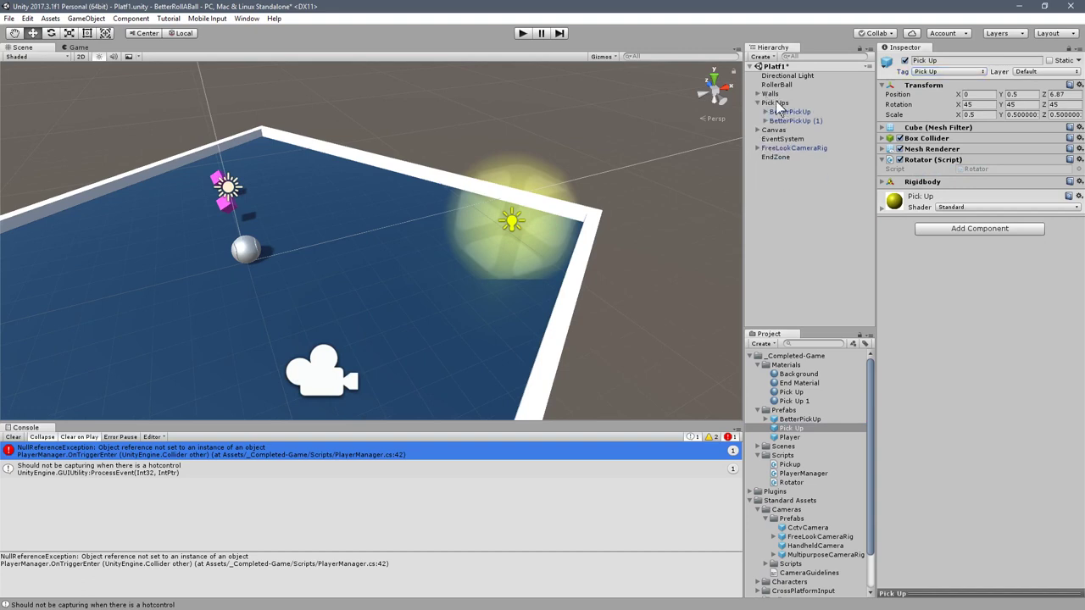
left_click(777, 103)
left_click(780, 148)
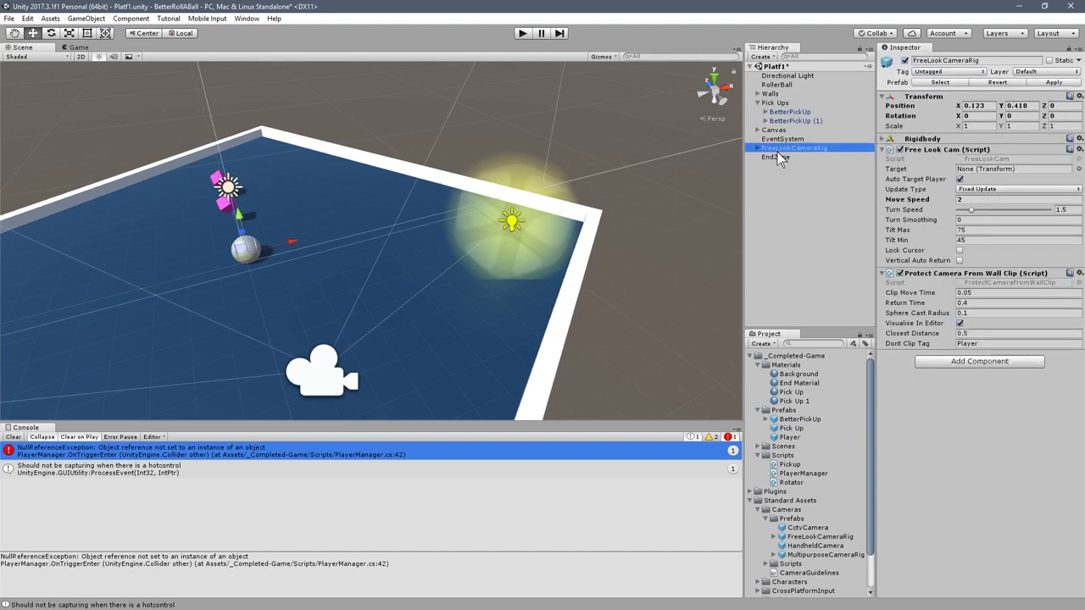
Step: In Pickup.cs, review the collider-disabling and coroutine-starting lines in Hit()
key("alt+Tab")
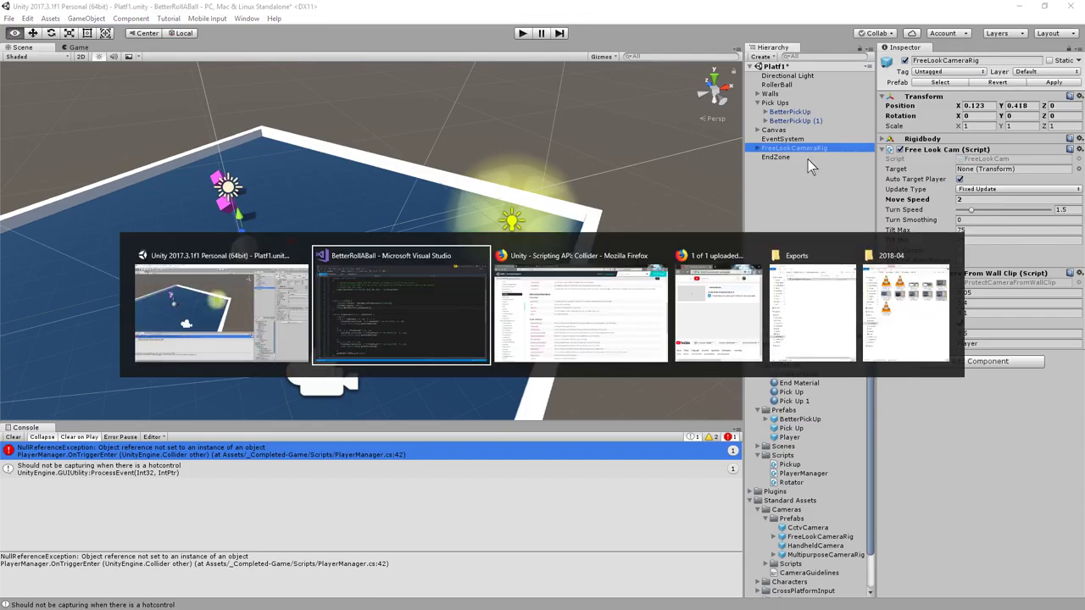
scroll(263, 230, "down", 3)
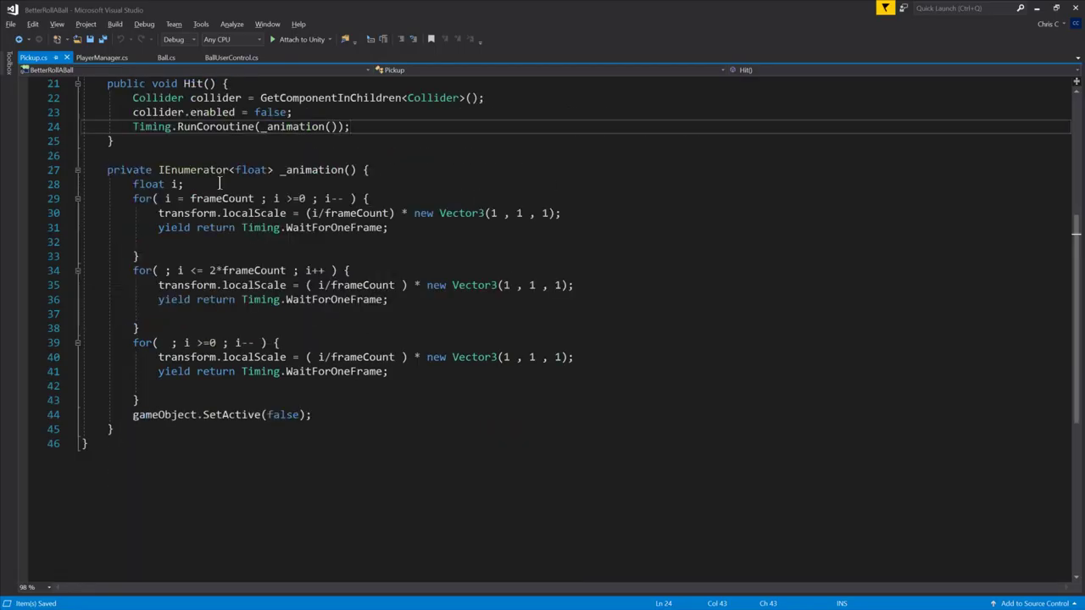
left_click_drag(154, 112, 333, 107)
left_click_drag(154, 126, 371, 124)
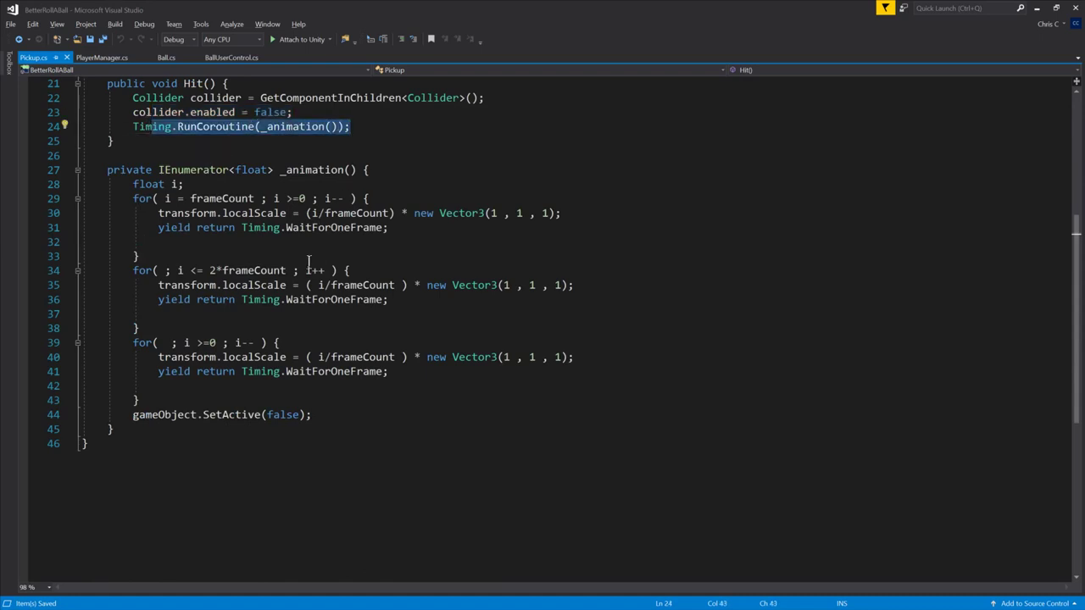
key("Escape")
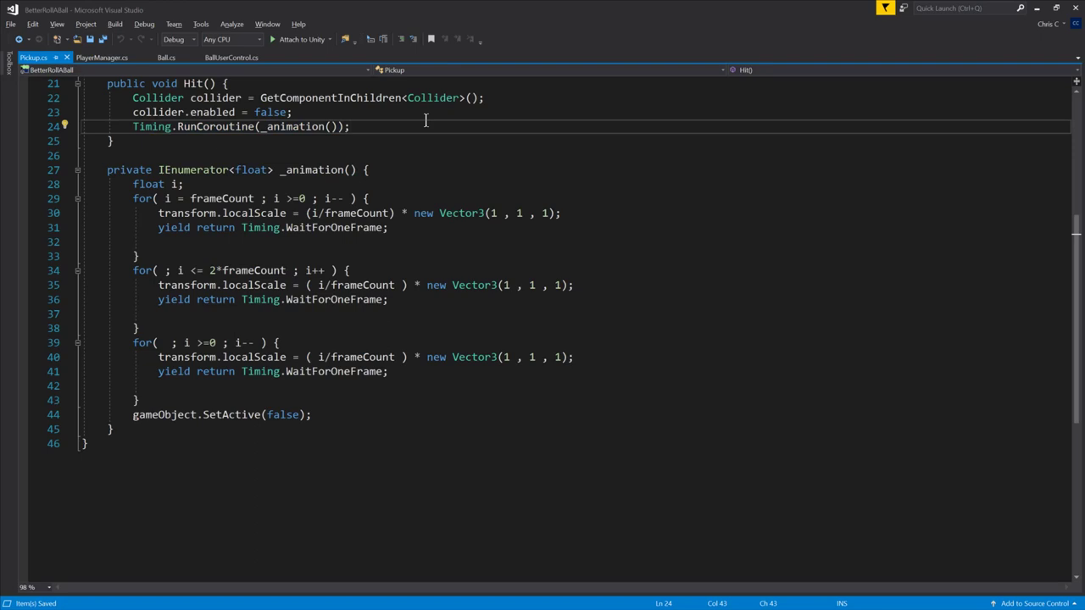
Step: Add blank lines inside Hit() and below it, then return to Unity
key("Return")
key("Down")
key("Down")
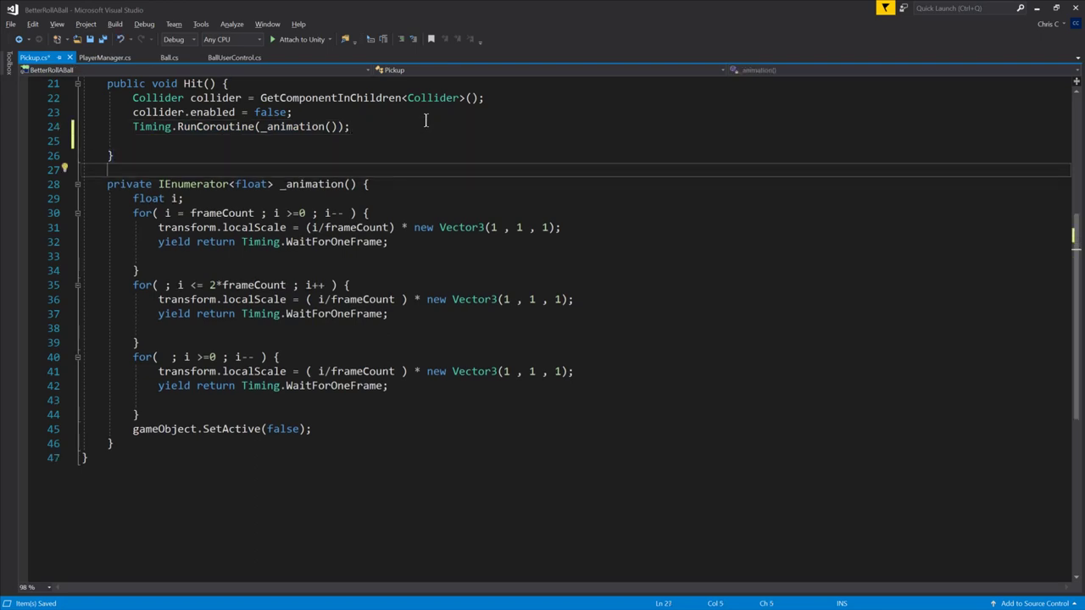
key("Return")
key("Return")
key("Return")
key("Up")
key("Up")
key("Up")
key("Up")
key("Up")
key("Return")
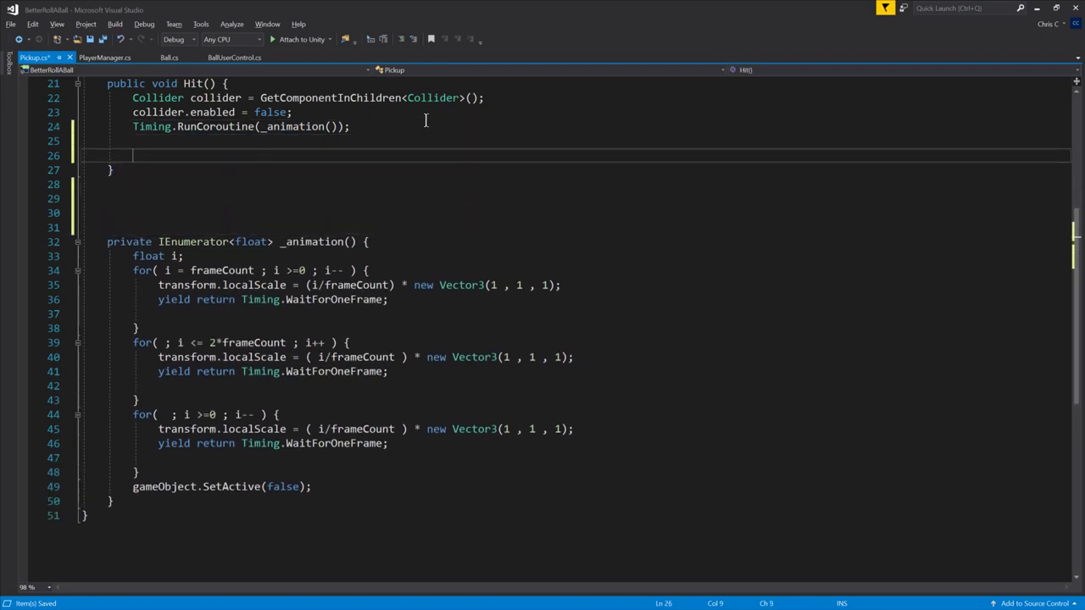
key("Return")
key("Up")
key("Up")
key("Down")
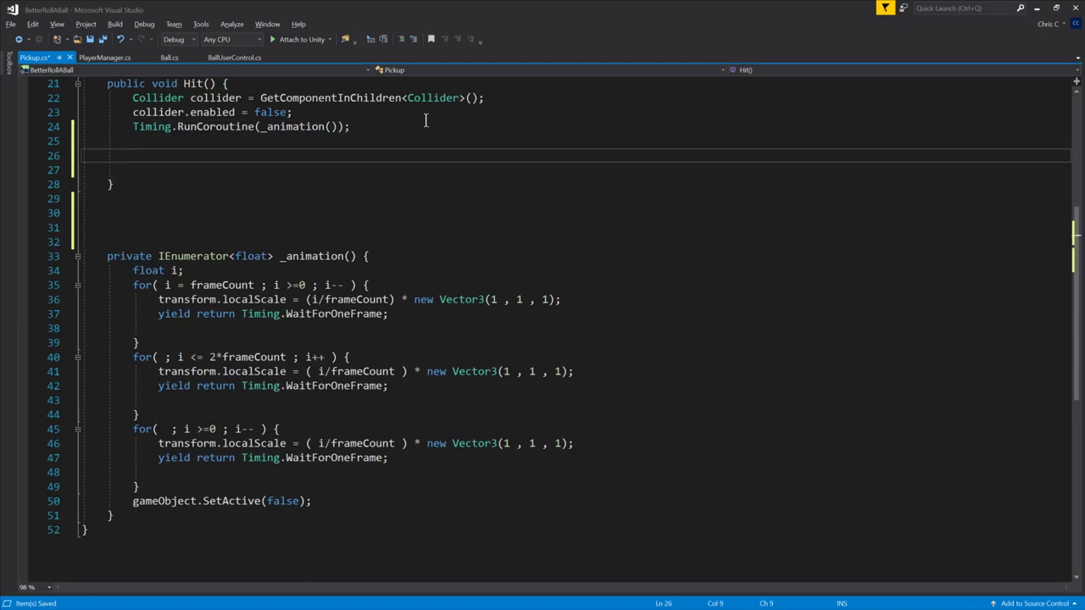
key("alt+Tab")
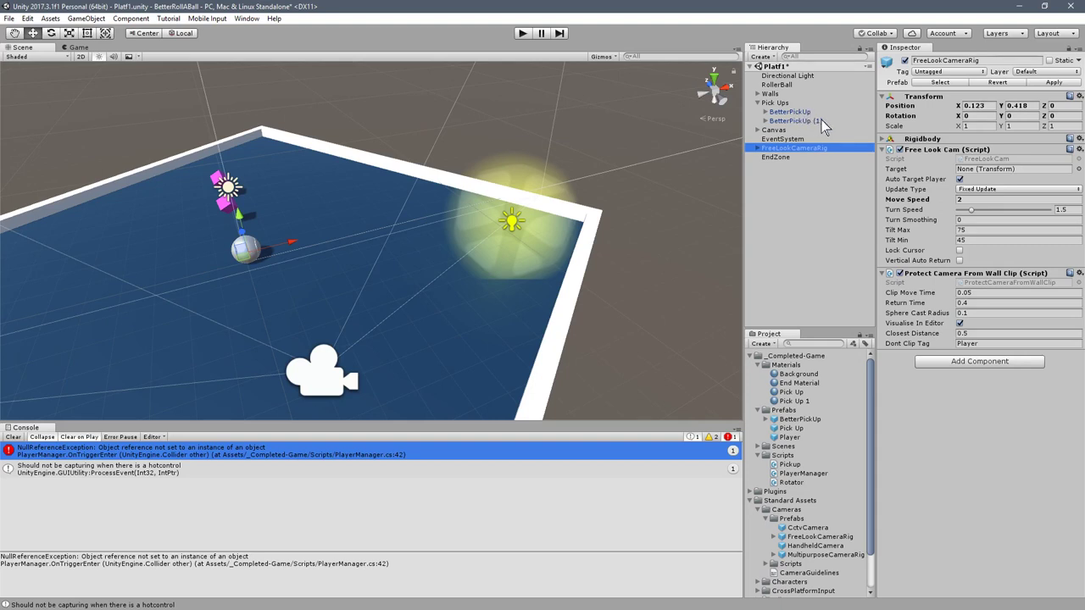
Step: Tag the FreeLookCameraRig as MainCamera
left_click(937, 71)
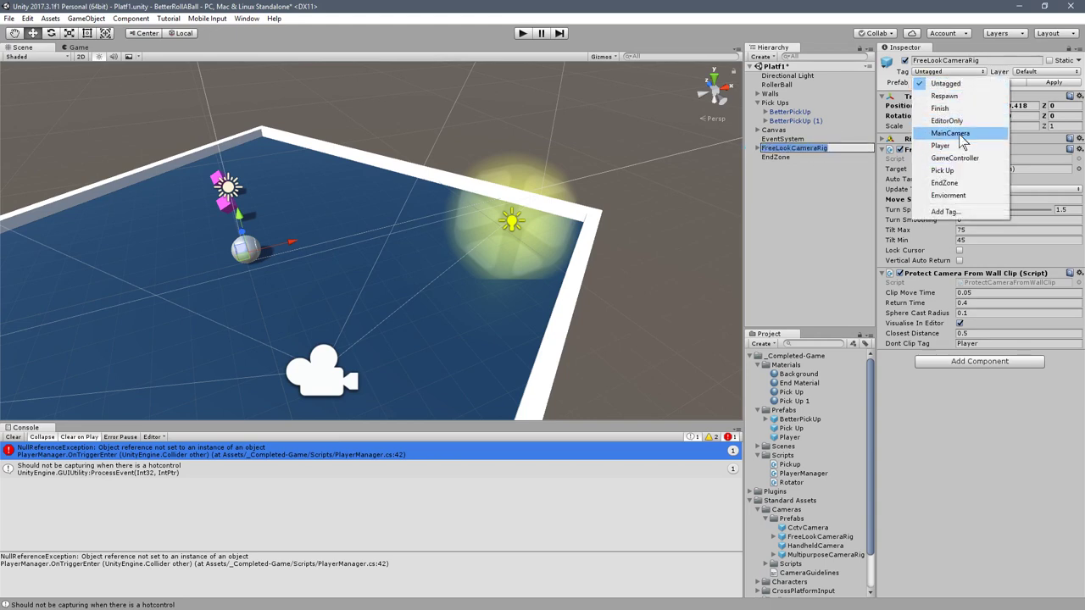
left_click(949, 133)
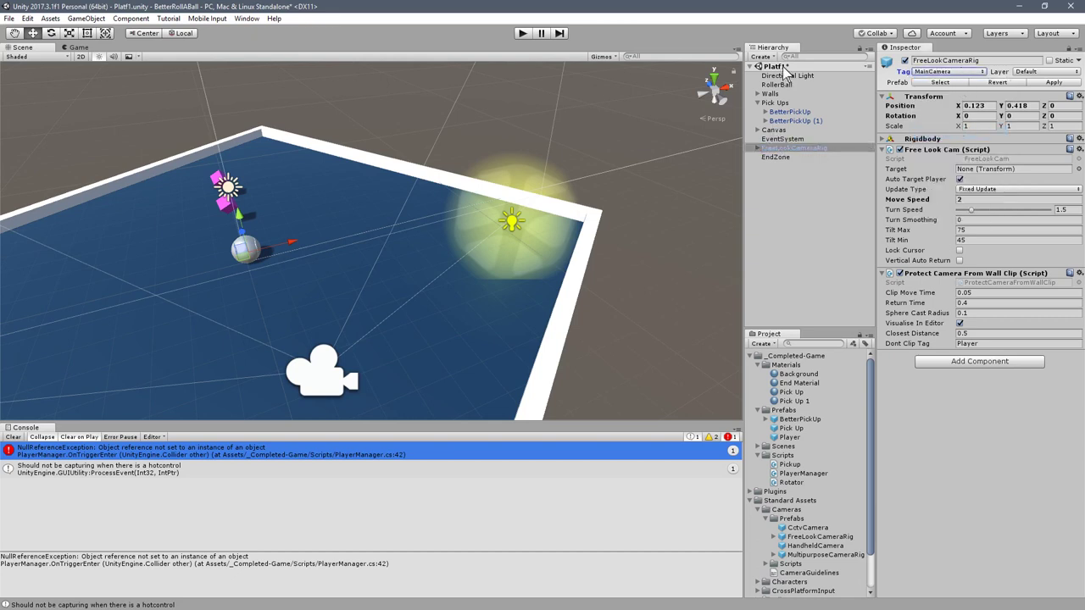
left_click(964, 71)
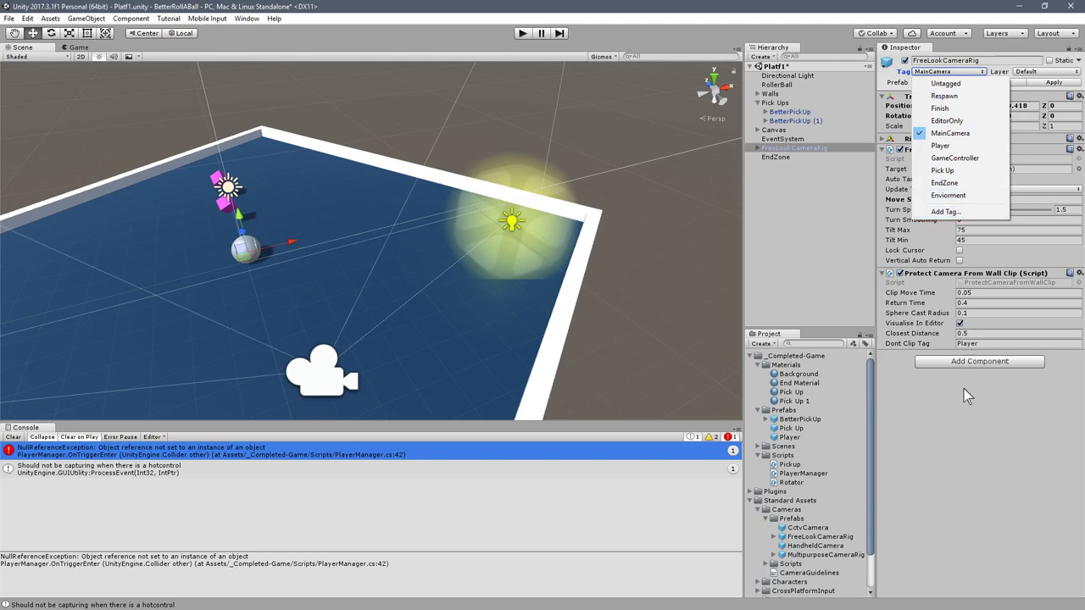
left_click(928, 399)
Step: Select the Walls group and set its tag to Enviorment
left_click(773, 94)
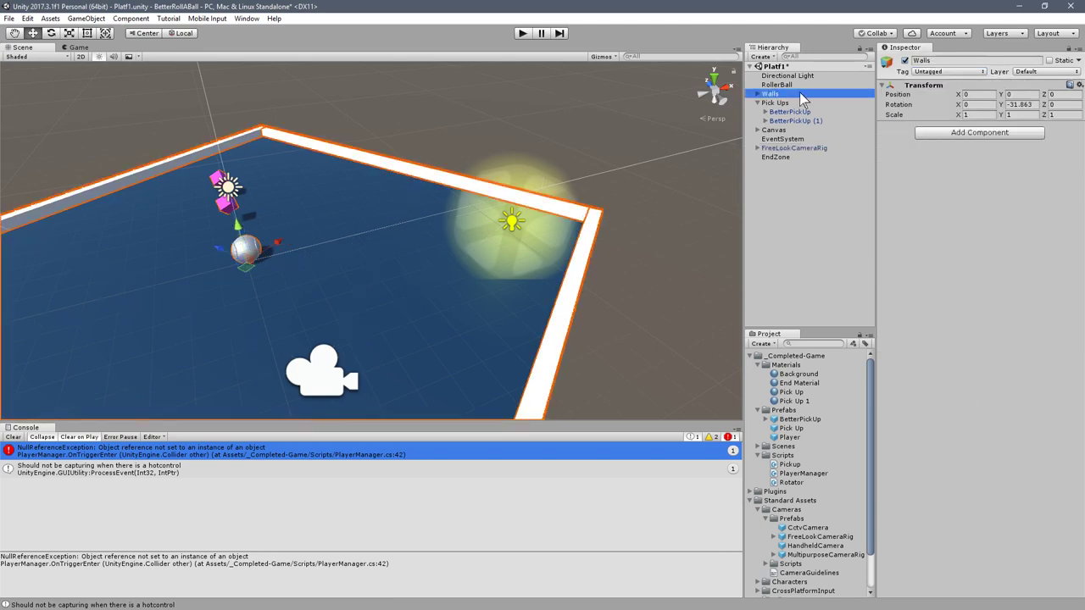
left_click(971, 71)
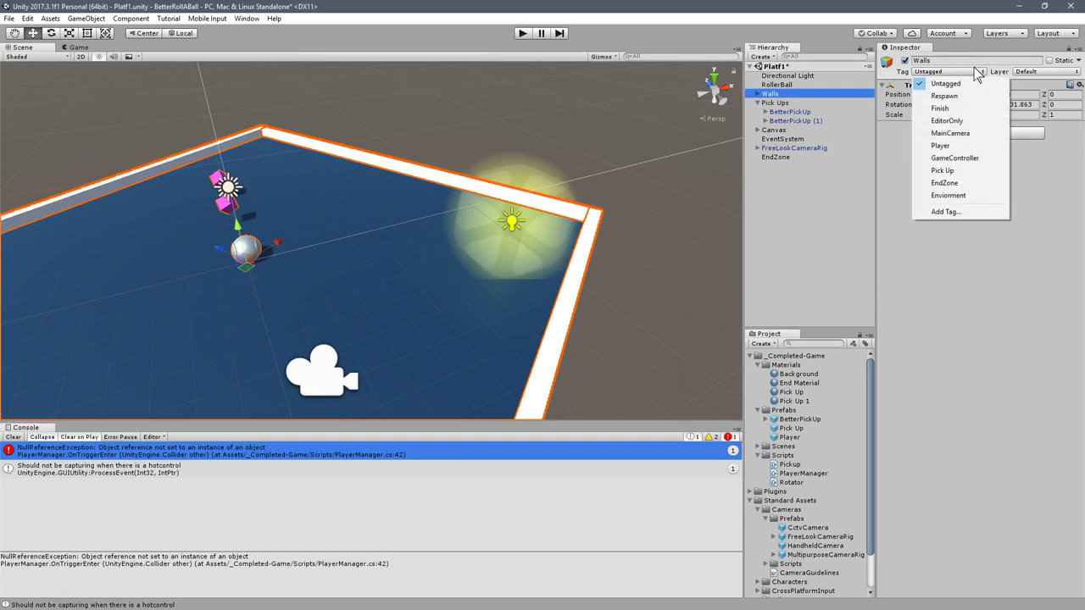
left_click(954, 195)
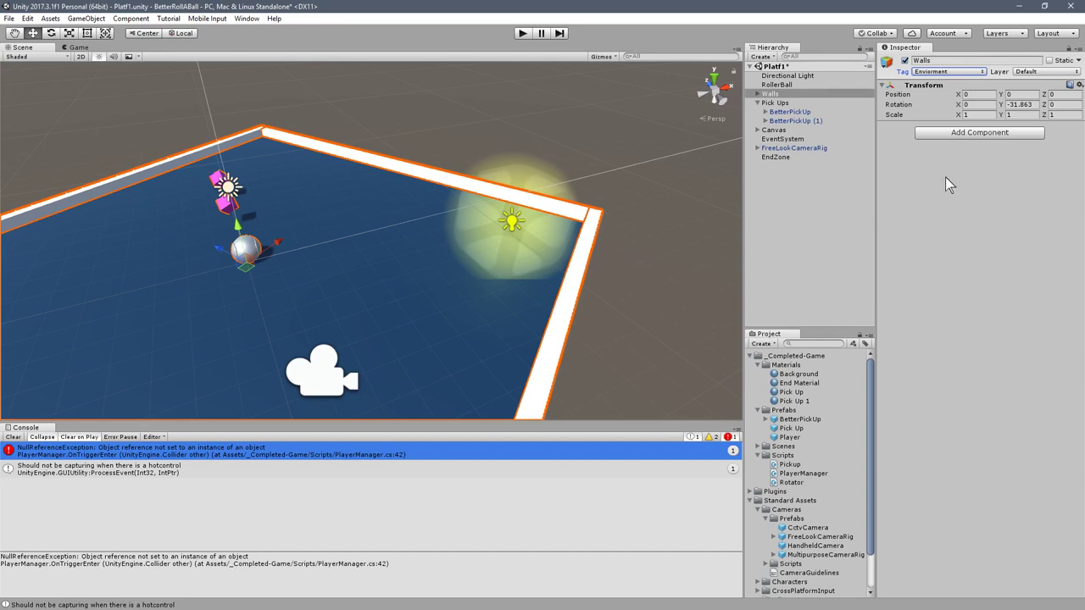
Step: On the empty line in Hit(), write if (transform.tag == "Pickup" using IntelliSense completion
key("alt+Tab")
scroll(260, 173, "up", 3)
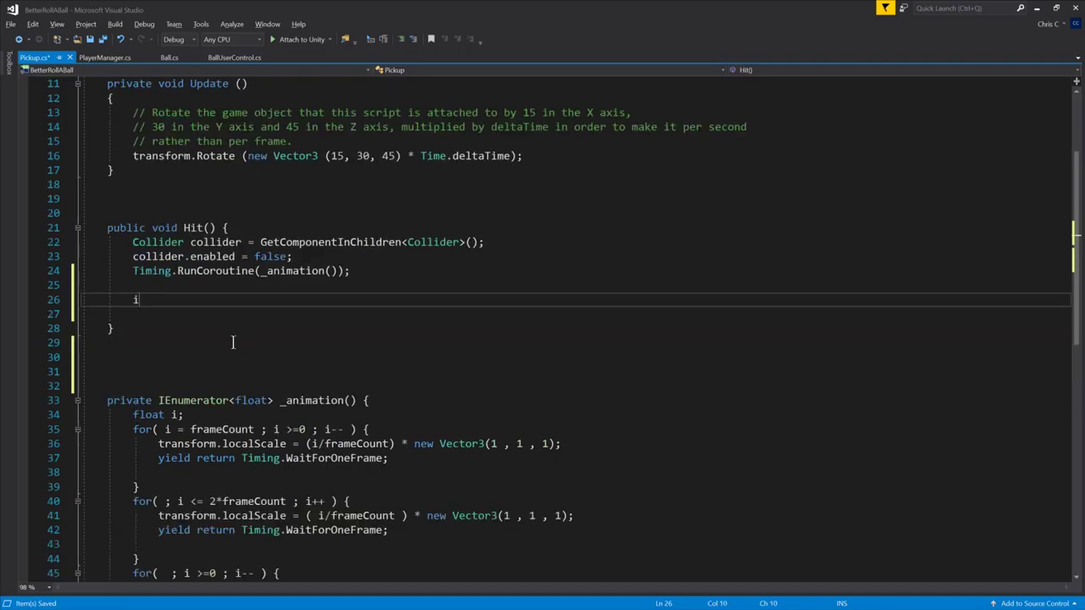
key("ctrl+space")
type("if (tr")
key("Tab")
type(".")
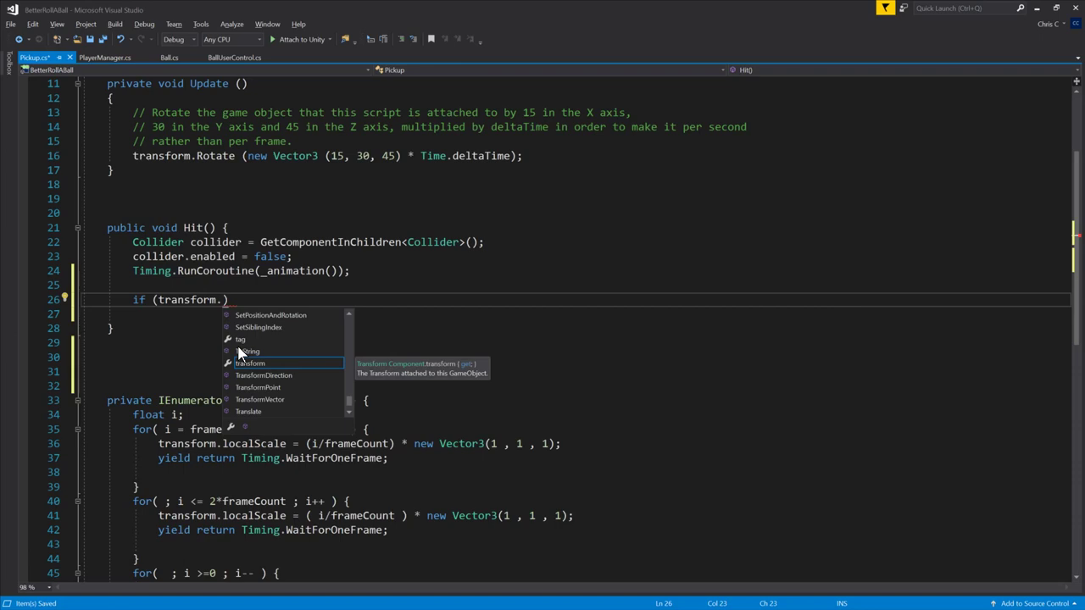
double_click(233, 341)
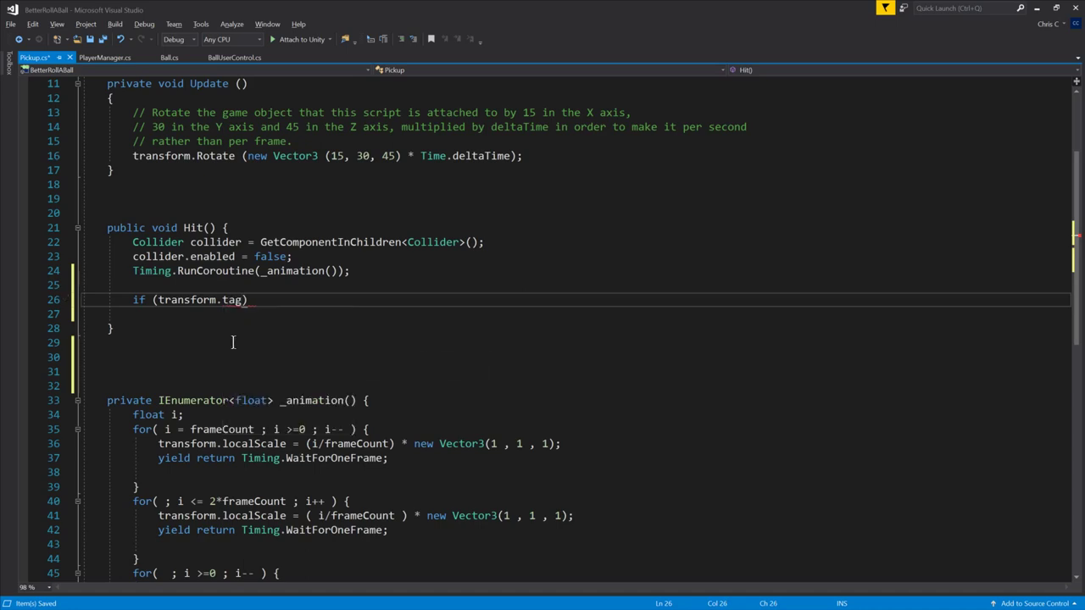
key("Right")
type("== \"Pickup")
Step: Open Tags & Layers via Add Tag... to check Pick Up, EndZone and Enviorment names
key("alt+Tab")
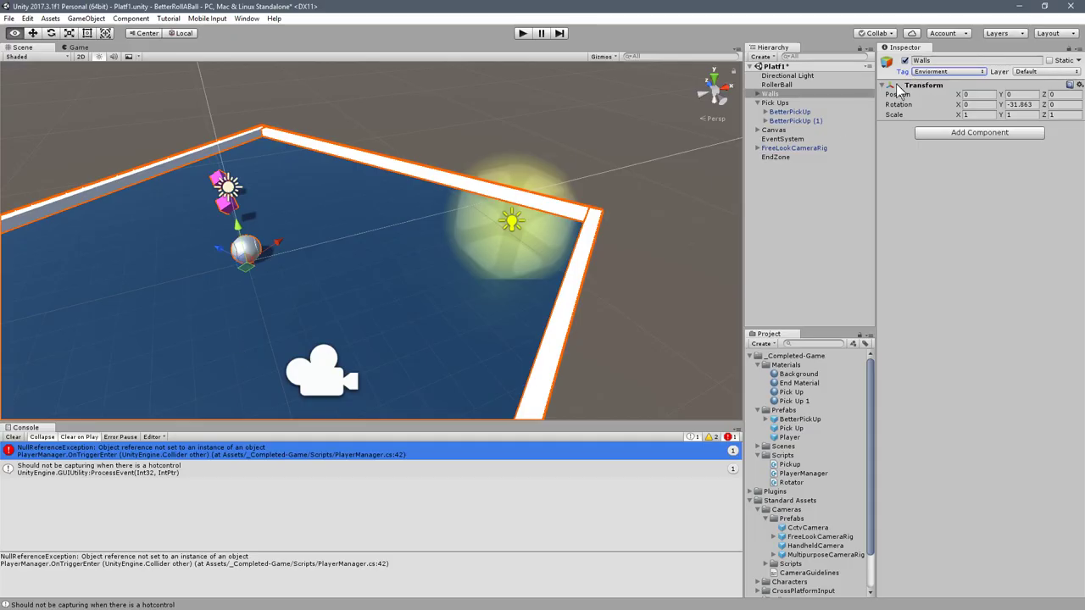
left_click(924, 72)
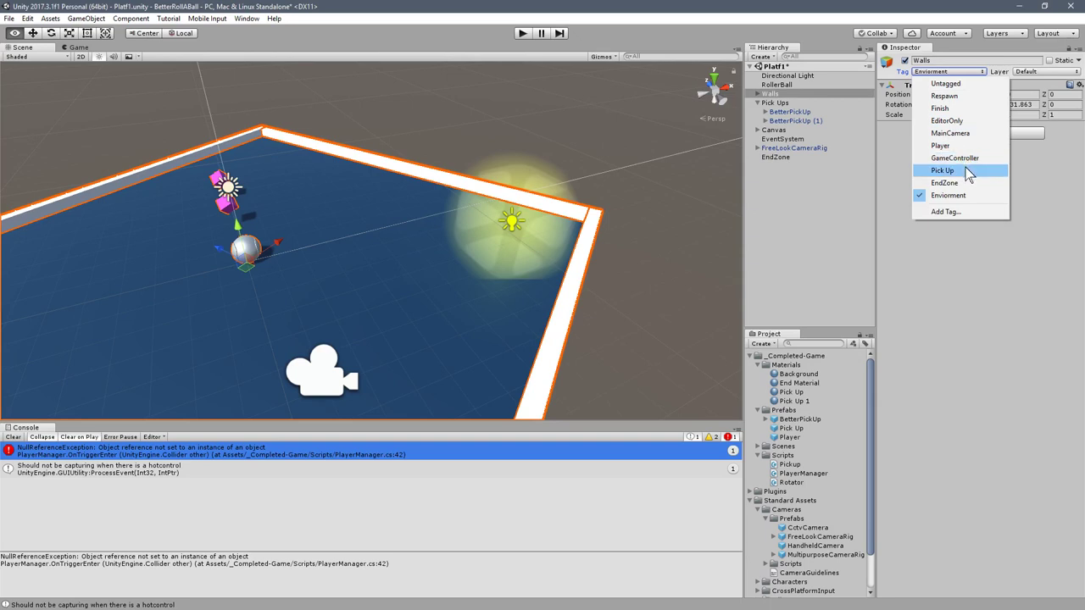
left_click(948, 212)
left_click(962, 98)
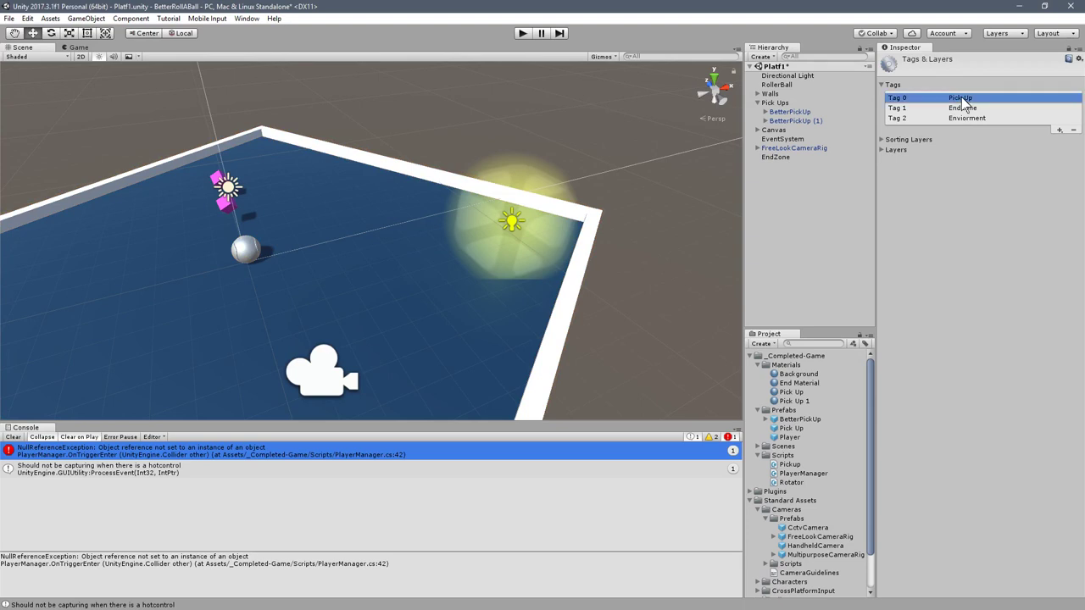
left_click(1058, 129)
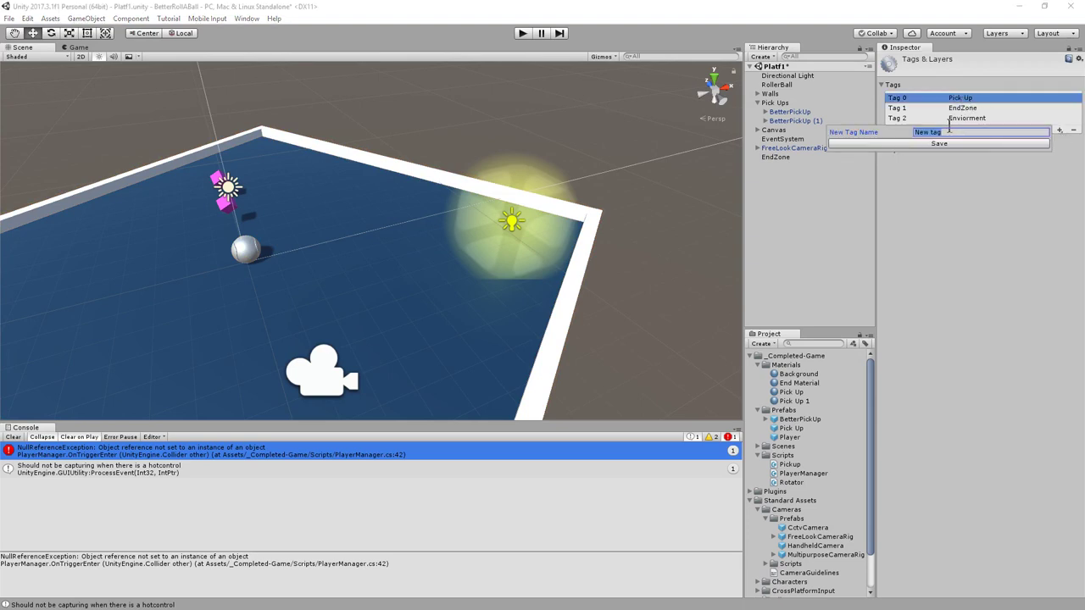
Step: Correct the tag string to "Pick Up" and add the if block's braces
key("alt+Tab")
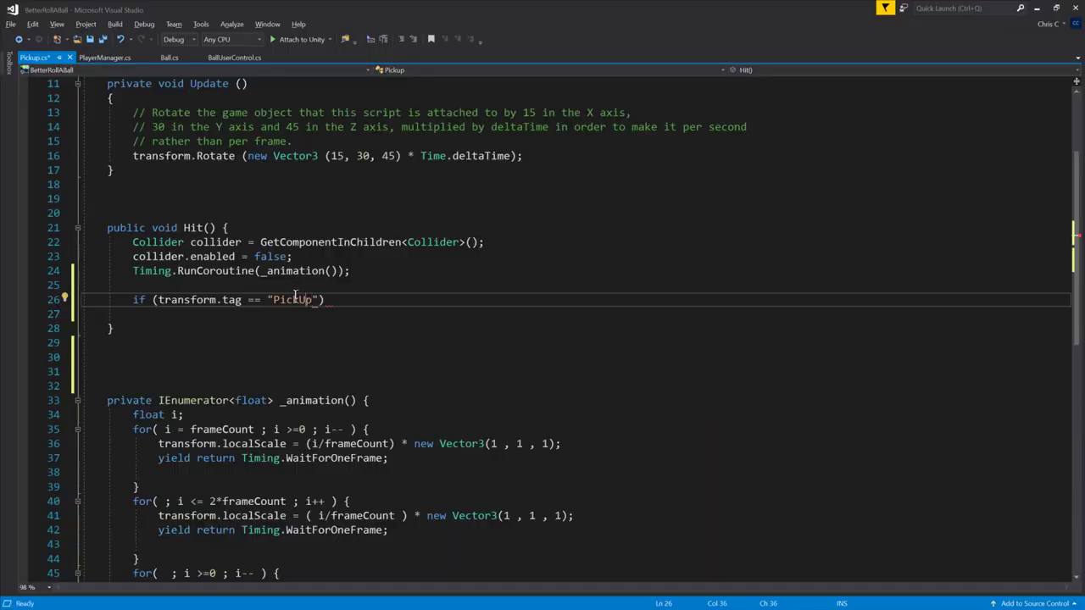
left_click(346, 291)
type("{")
key("Return")
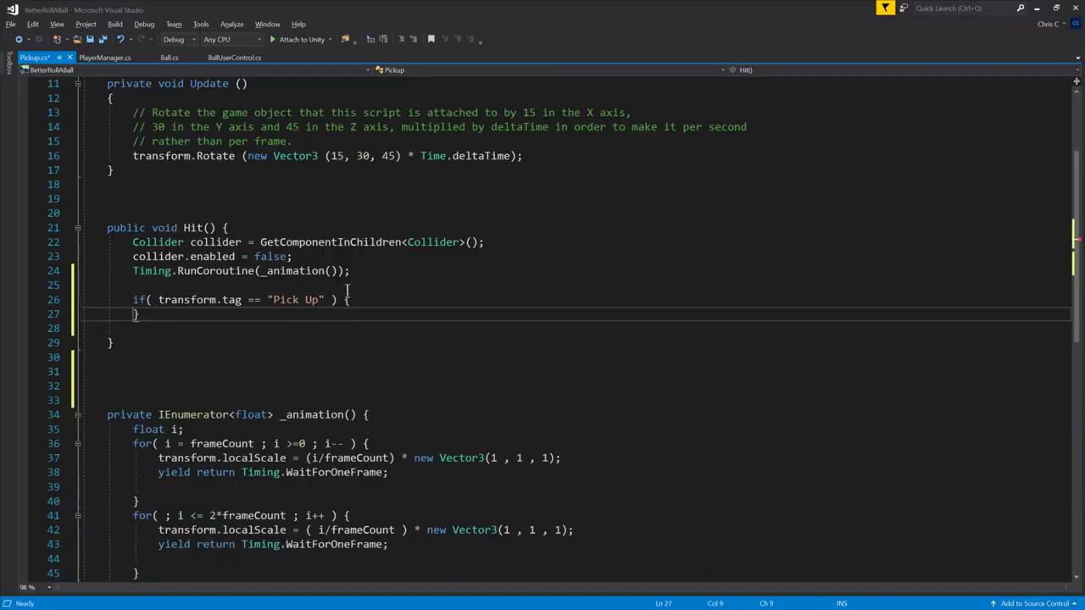
key("Return")
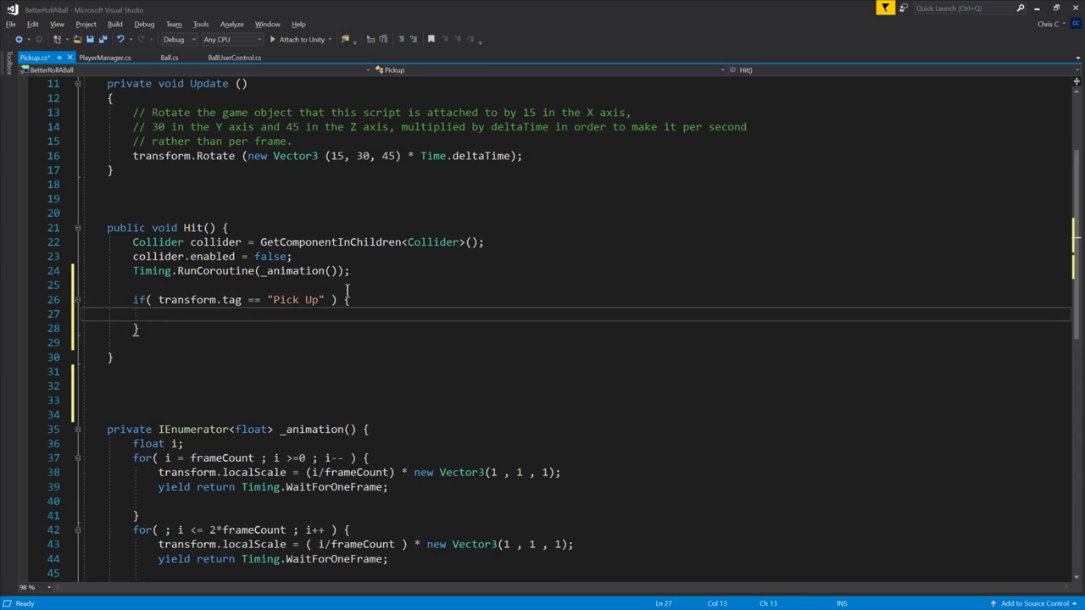
Step: Copy the if block and paste a duplicate below it
key("Down")
key("Down")
key("Up")
key("Up")
Step: Remove transform. from both if conditions so they check tag directly
key("Up")
key("Home")
key("shift+Down")
key("shift+Down")
key("shift+End")
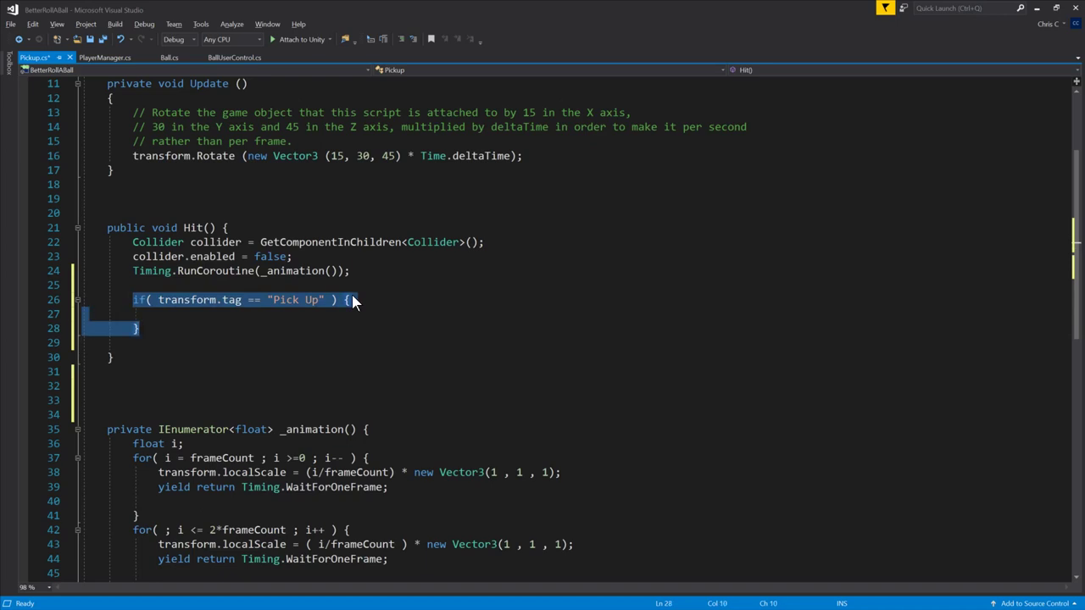
key("ctrl+c")
key("Down")
key("ctrl+v")
key("Up")
key("Up")
key("Home")
key("Right")
key("Right")
key("Right")
key("Right")
key("Right")
key("Right")
key("Right")
key("Right")
key("Right")
key("ctrl+Left")
key("ctrl+shift+Right")
key("Delete")
key("Delete")
key("Up")
key("Up")
key("Up")
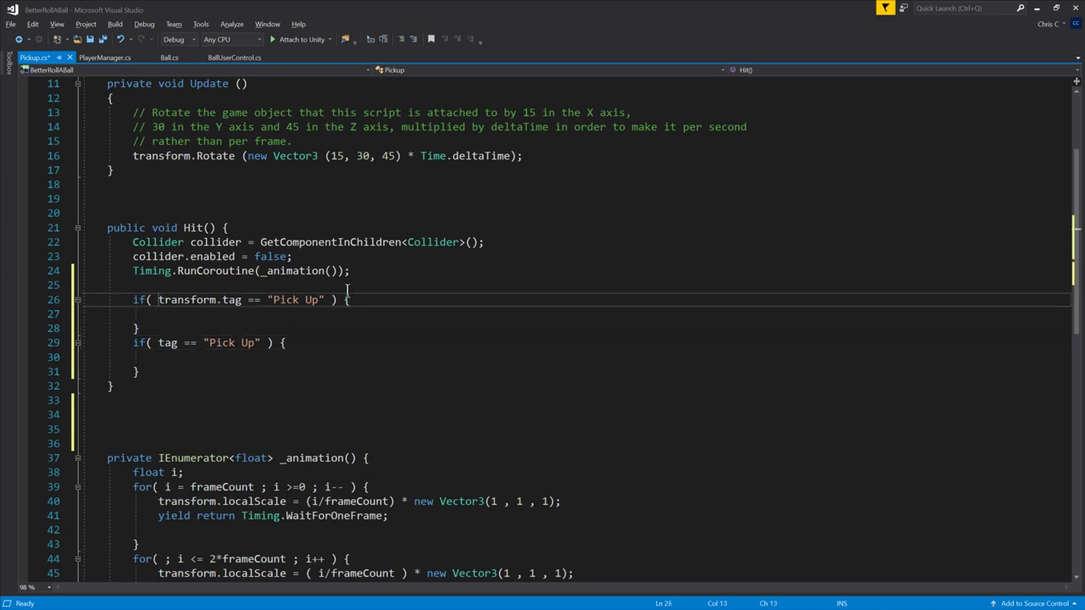
key("ctrl+shift+Right")
key("shift+Right")
key("Delete")
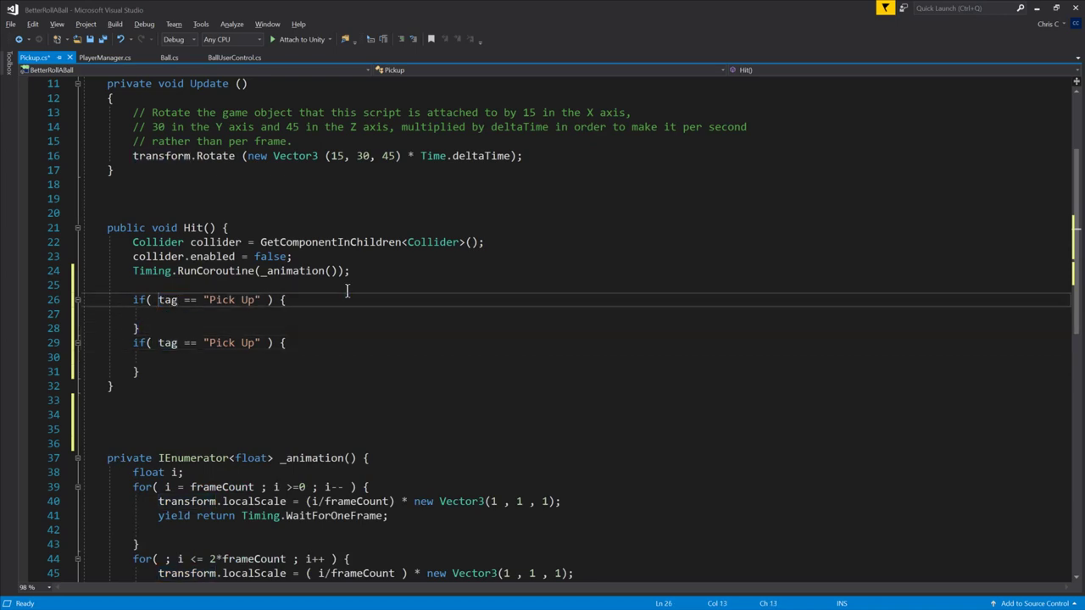
Step: Change the second condition's tag string to "EndZone"
key("Down")
key("Down")
key("Down")
key("Down")
key("Up")
key("End")
key("ctrl+Left")
key("ctrl+Left")
key("ctrl+Left")
key("shift+Left")
key("shift+Left")
key("shift+Left")
key("shift+Left")
key("shift+Left")
key("shift+Left")
key("shift+Left")
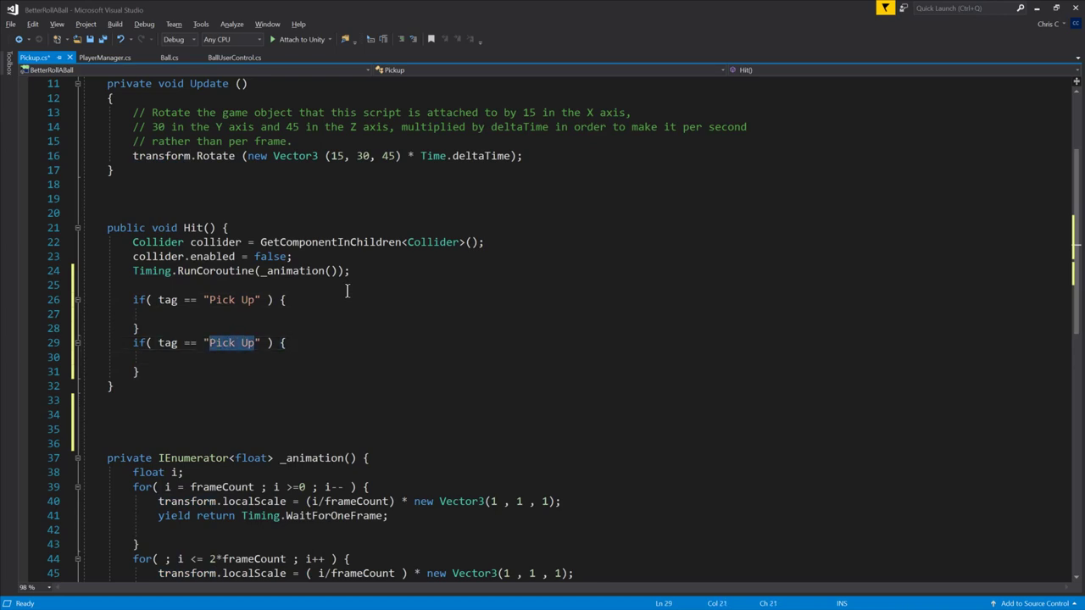
type("EndZone")
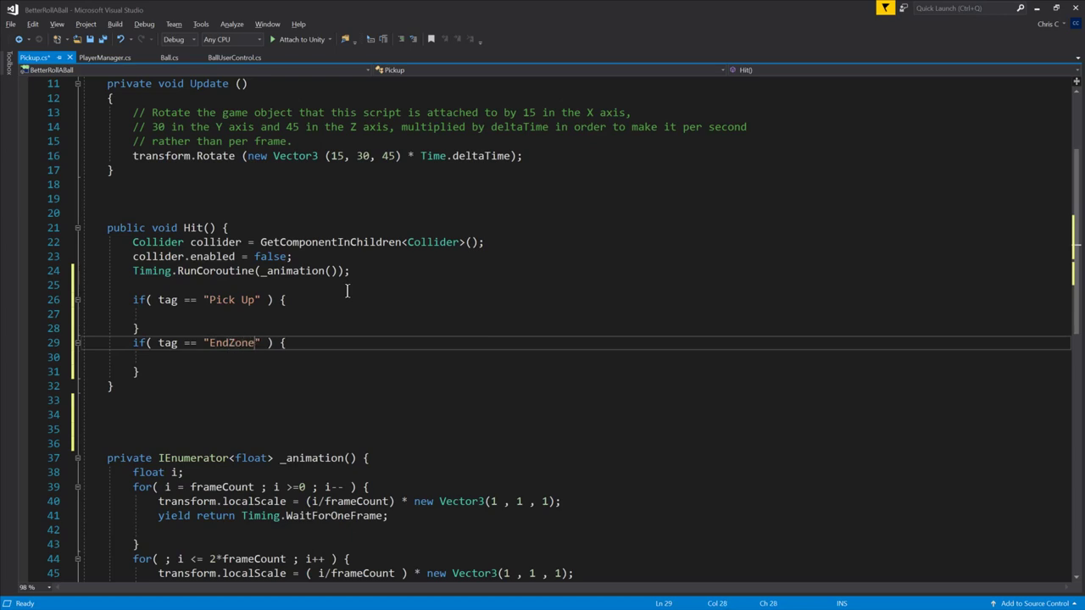
key("Down")
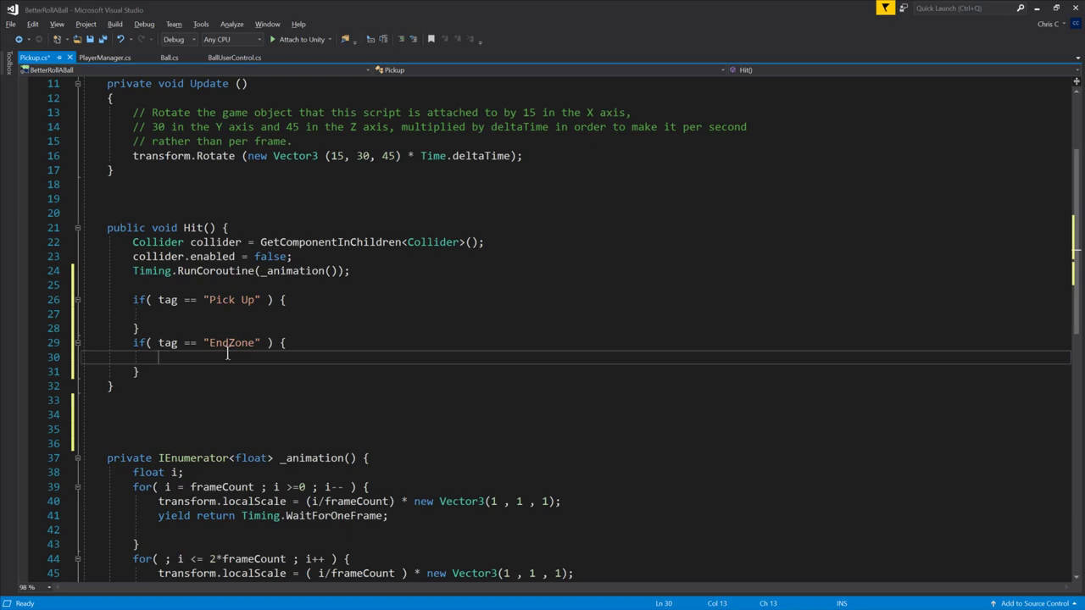
Step: In PlayerManager.cs, locate _loadTimer and the next-scene lookup code
left_click(107, 56)
scroll(312, 366, "down", 7)
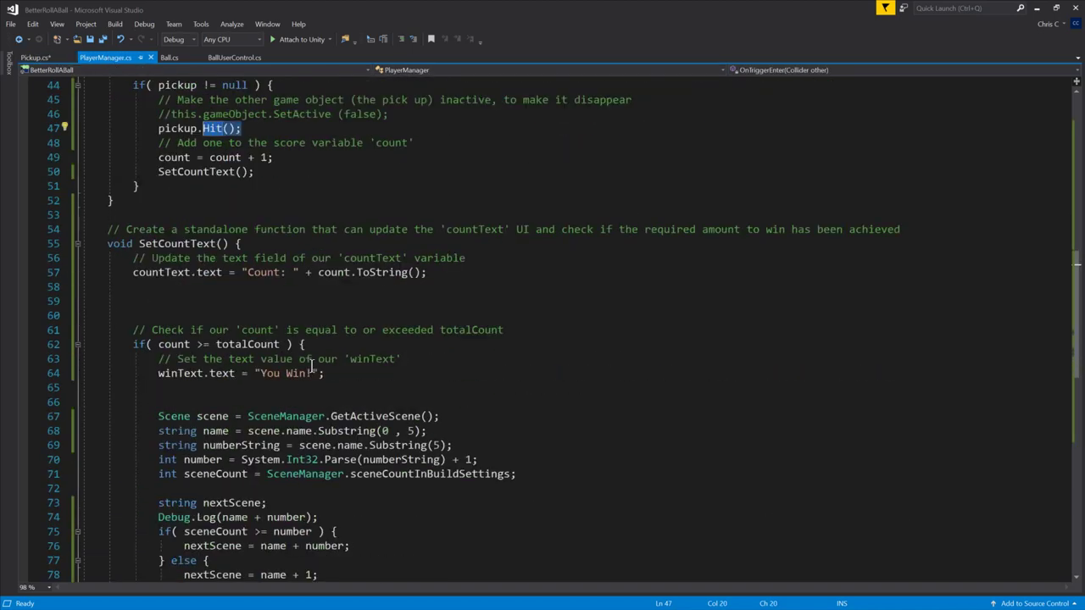
scroll(312, 367, "down", 3)
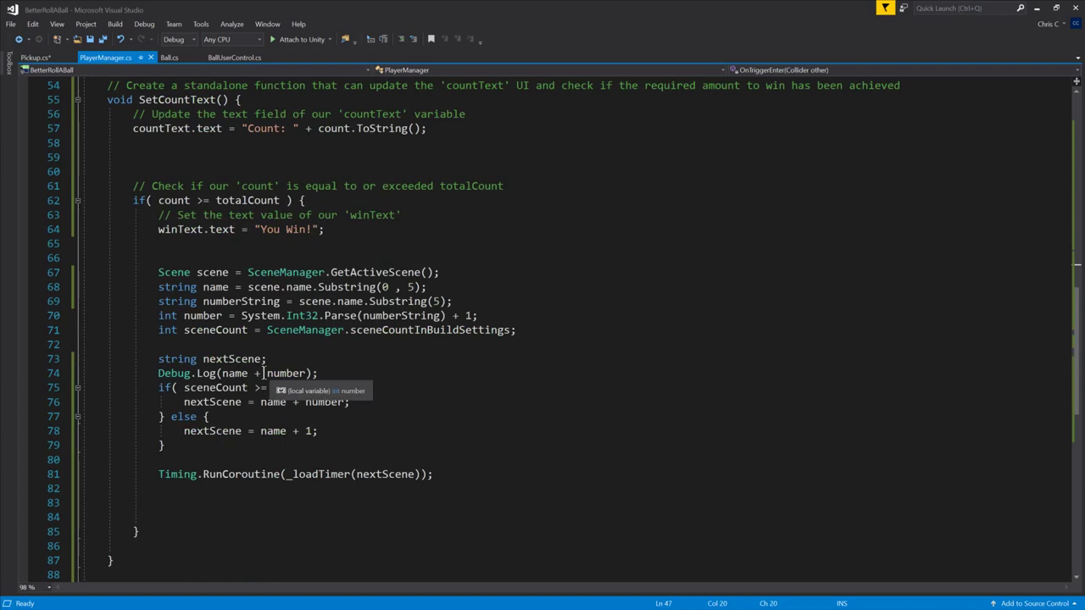
scroll(263, 373, "down", 7)
left_click(187, 301)
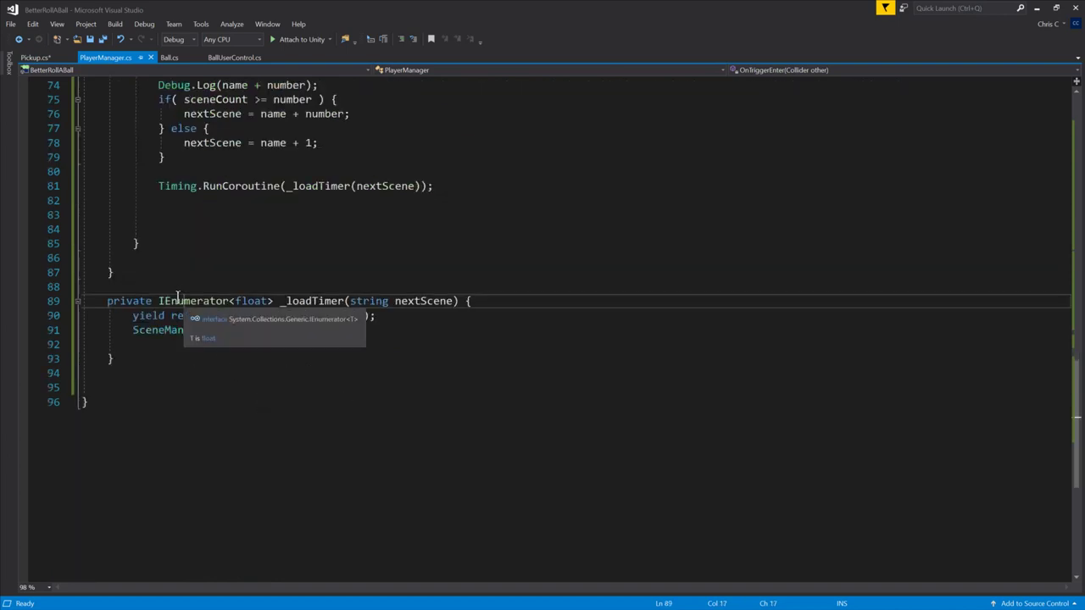
left_click_drag(187, 301, 232, 356)
scroll(232, 348, "up", 3)
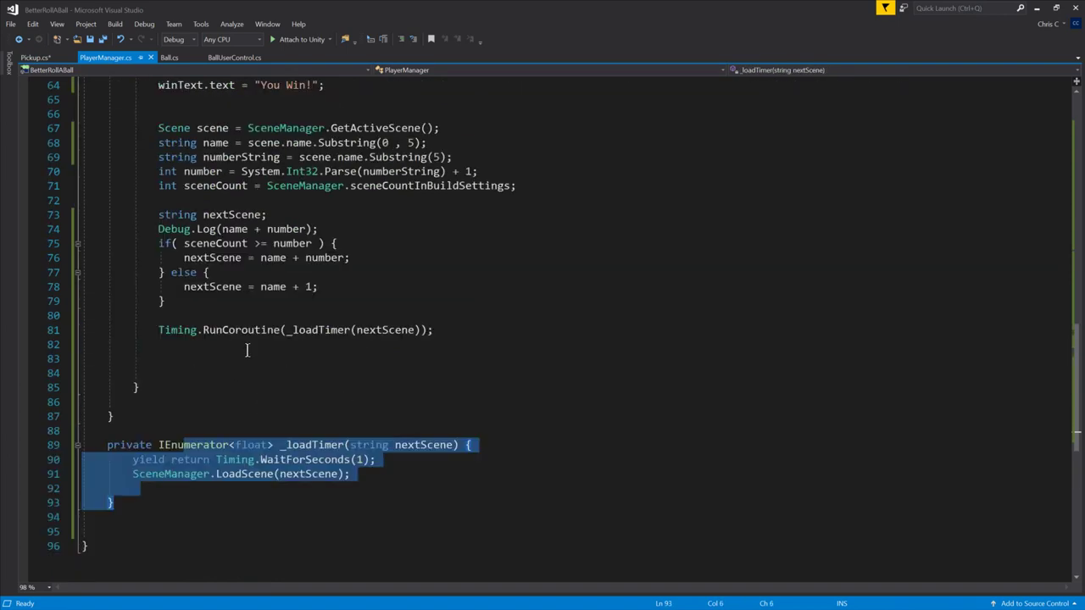
left_click(165, 215)
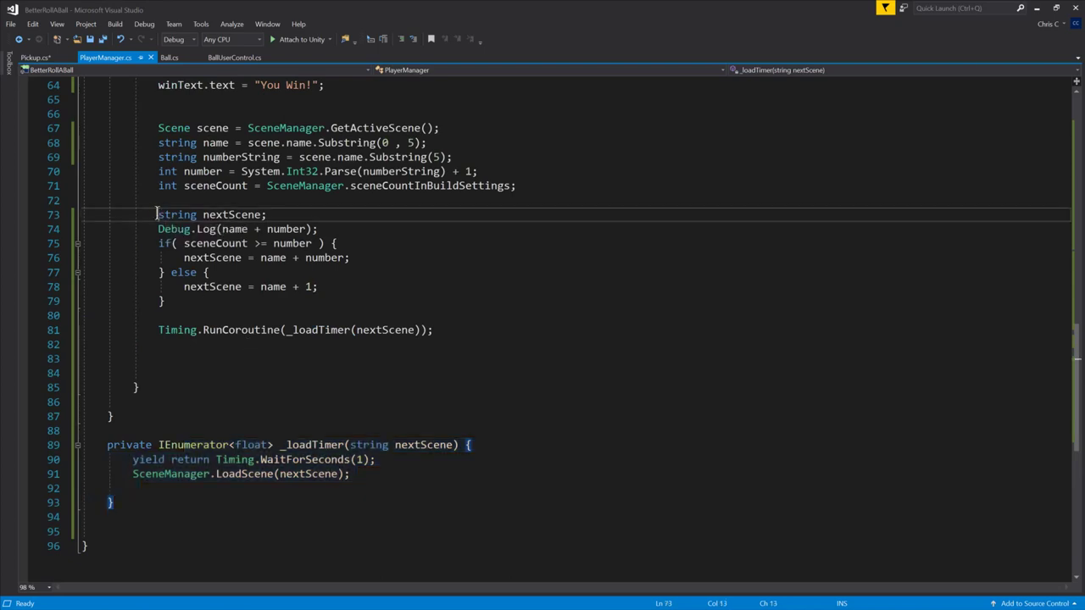
left_click_drag(167, 215, 466, 327)
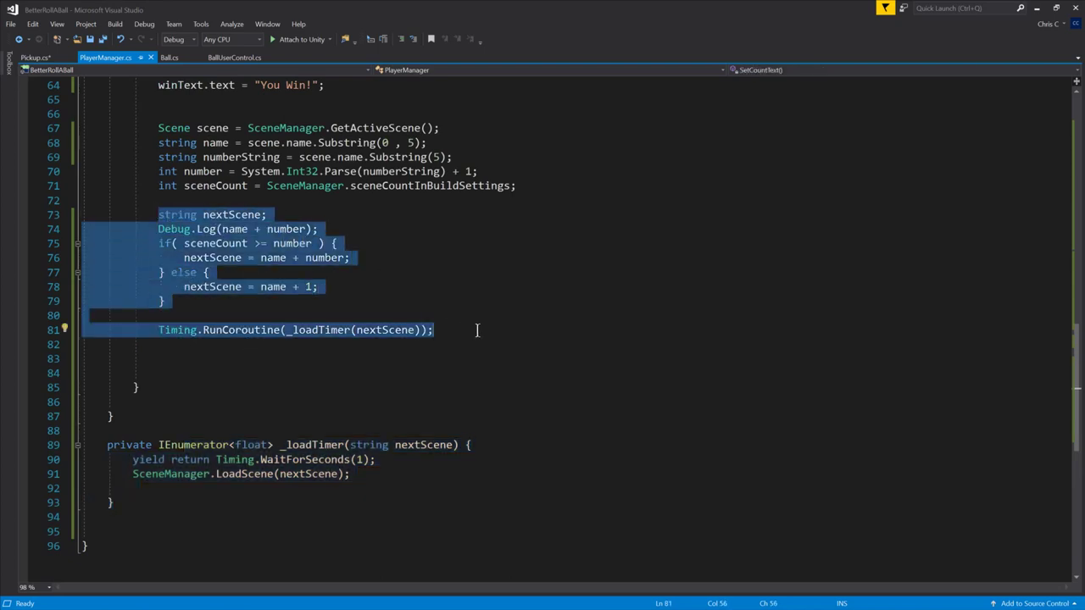
scroll(475, 333, "up", 3)
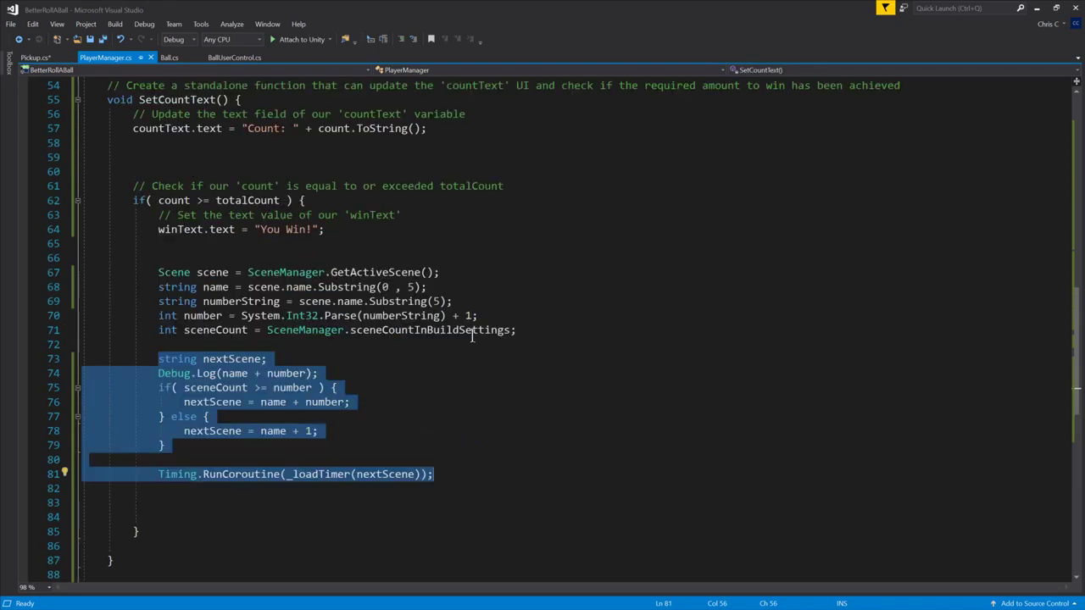
left_click(170, 244)
left_click(157, 469)
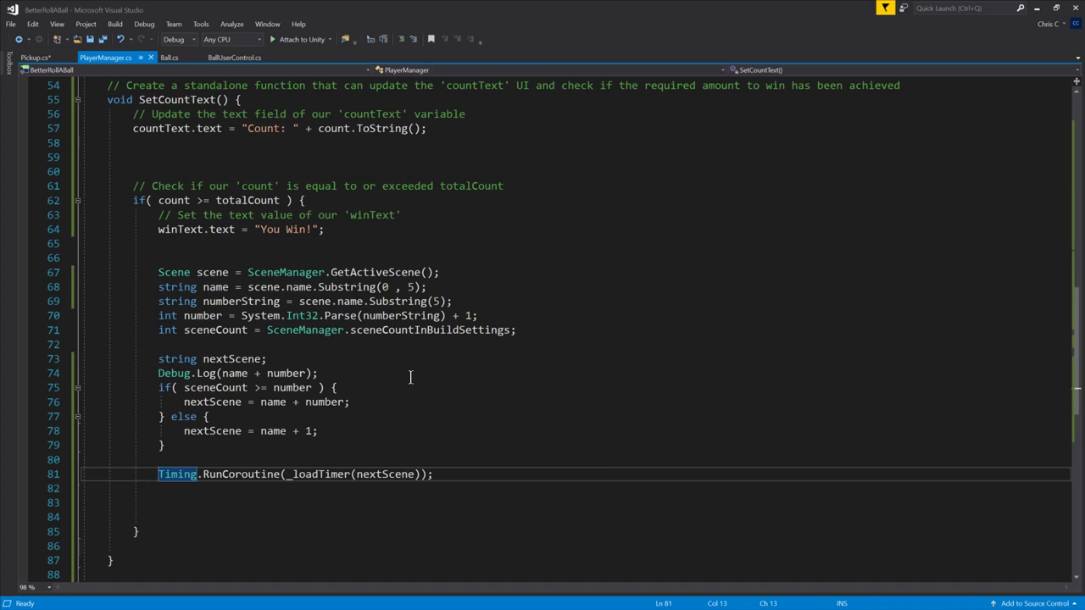
Step: Move the scene-name calculation lines down into _loadTimer and fix their indentation
key("Up")
key("Up")
key("Up")
key("Up")
key("Up")
key("Up")
key("Up")
key("Up")
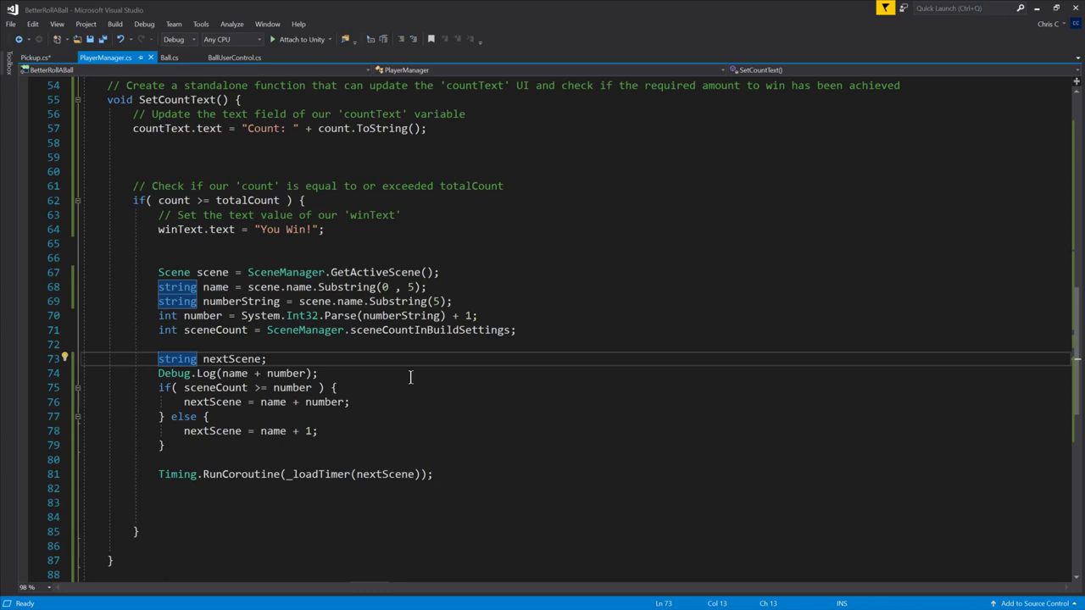
key("Up")
key("Up")
key("Up")
key("Up")
key("Up")
key("Up")
key("Up")
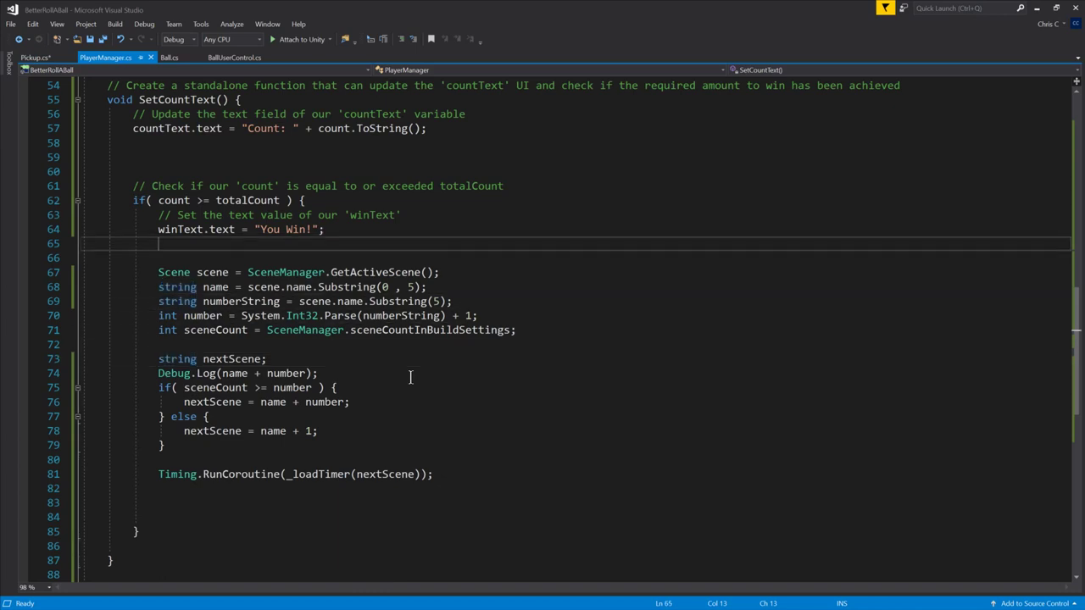
key("Down")
key("shift+Down")
key("shift+Down")
key("shift+Down")
key("shift+Down")
key("shift+Down")
key("shift+Down")
key("shift+Down")
key("shift+Down")
key("shift+Down")
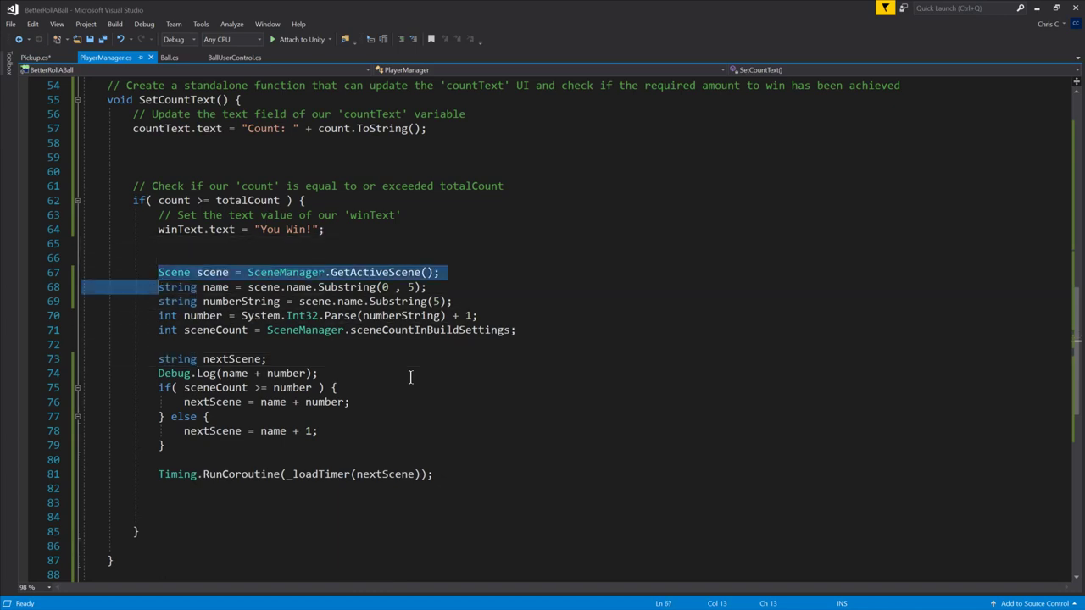
key("shift+Down")
key("shift+Down")
key("shift+Down")
key("shift+Down")
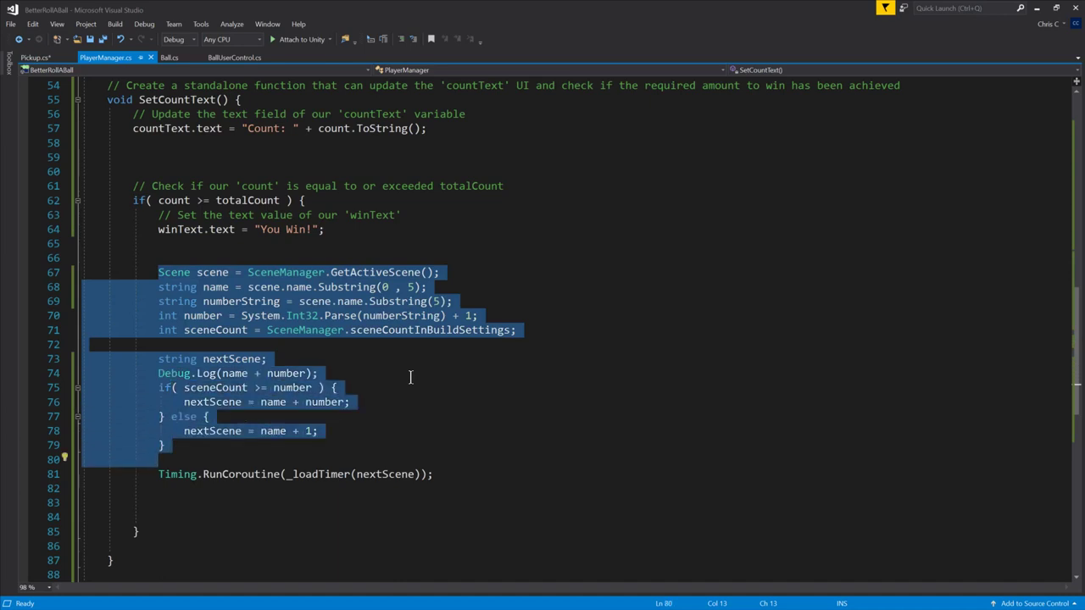
key("alt+Down")
key("alt+Down")
key("alt+Down")
key("alt+Down")
key("alt+Down")
key("alt+Down")
key("alt+Down")
key("alt+Down")
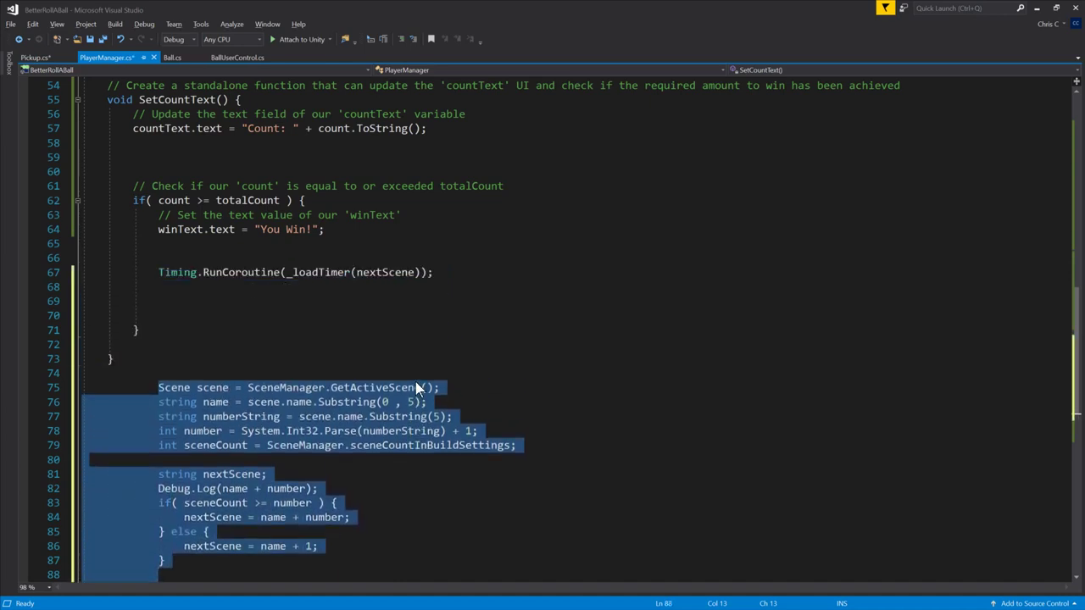
key("alt+Down")
key("alt+Down")
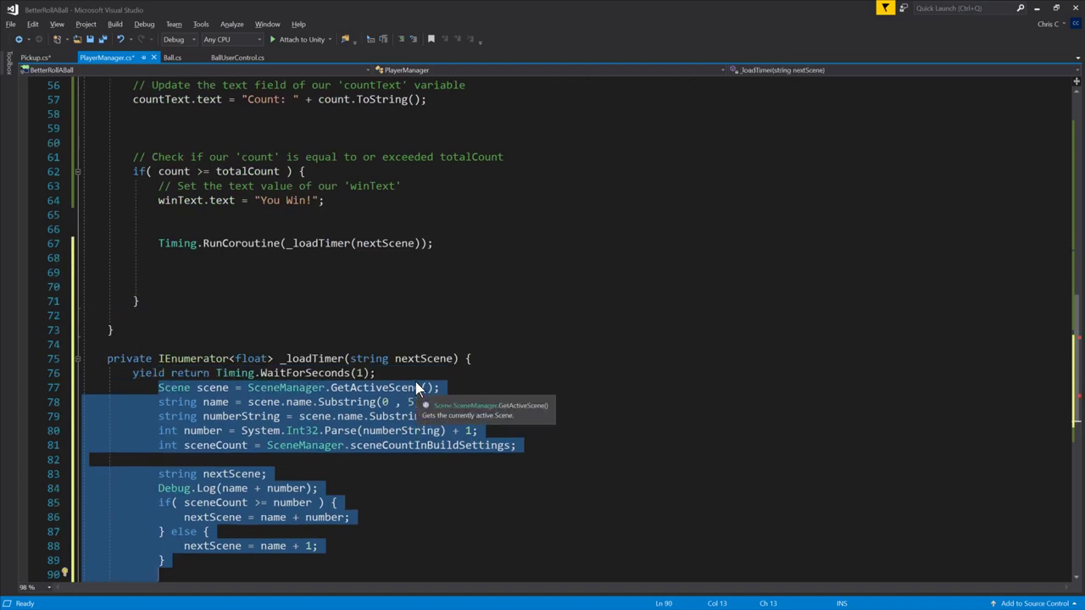
scroll(747, 298, "down", 6)
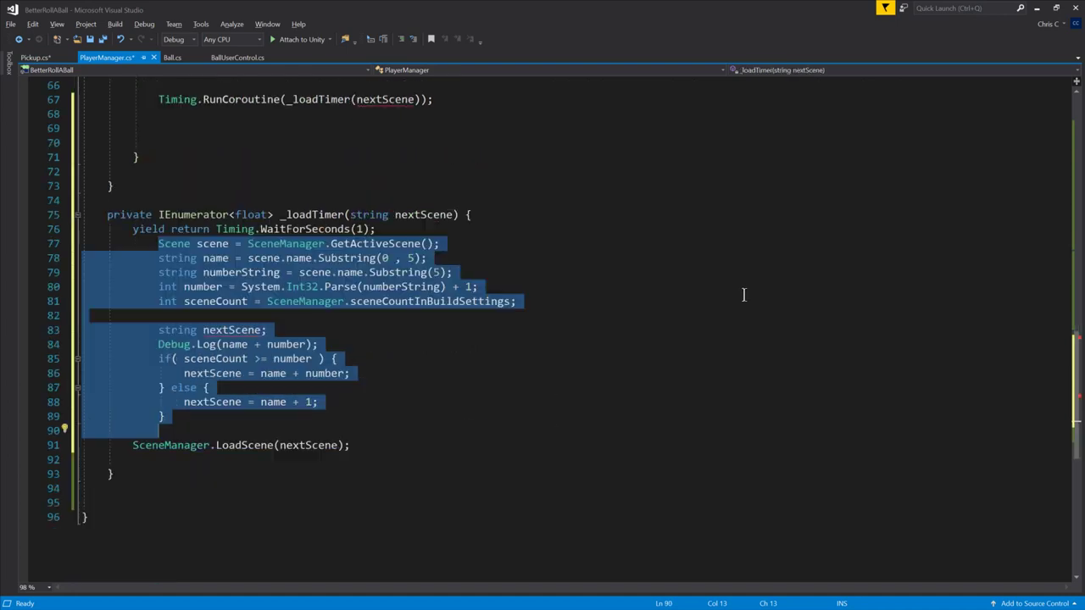
scroll(748, 297, "up", 3)
left_click(746, 367)
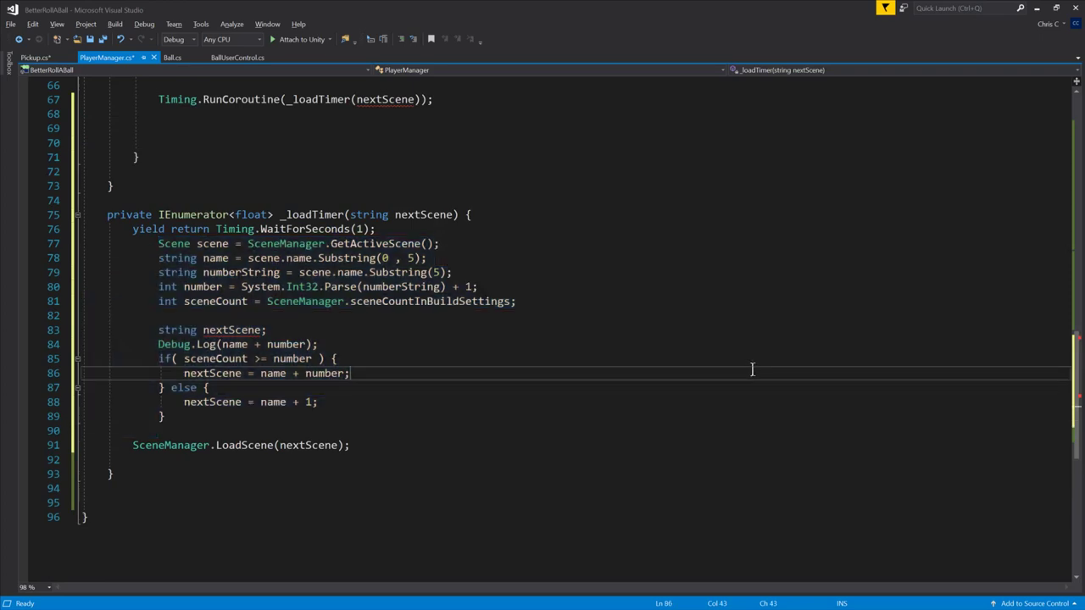
key("ctrl+k")
key("ctrl+d")
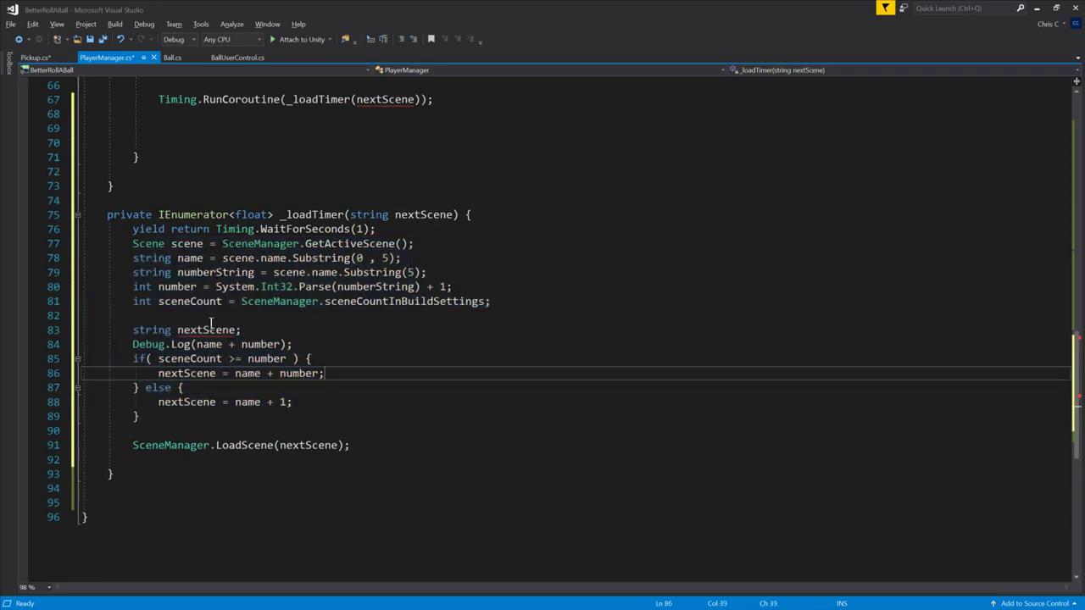
Step: Delete the nextScene parameter from _loadTimer and its argument in RunCoroutine
left_click_drag(349, 214, 450, 212)
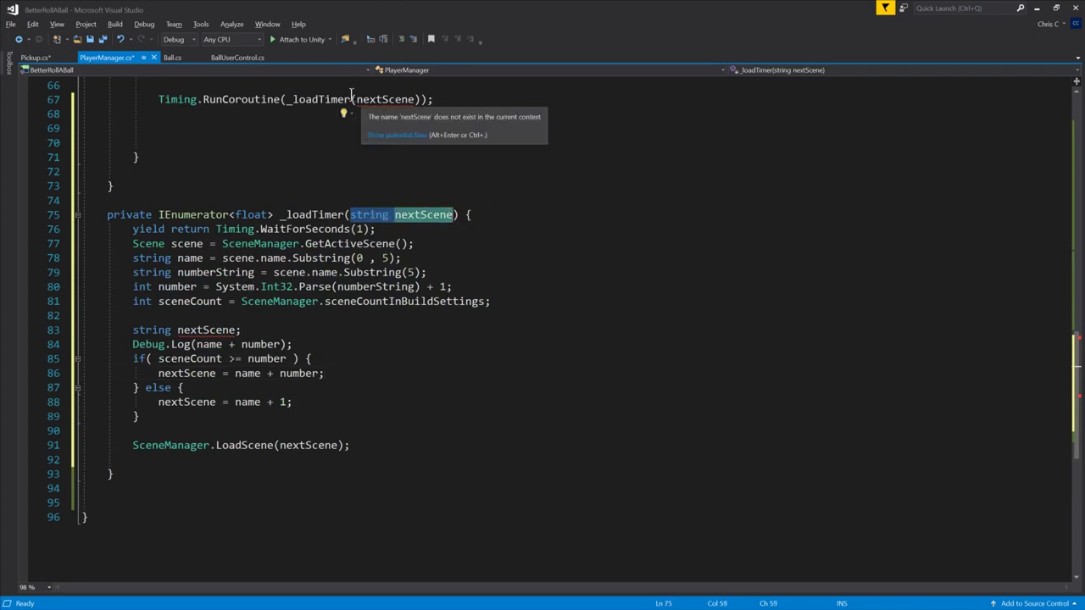
key("Delete")
left_click_drag(357, 99, 415, 100)
key("Delete")
left_click(571, 323)
Step: Change _loadTimer's access modifier from private to public
scroll(573, 322, "up", 3)
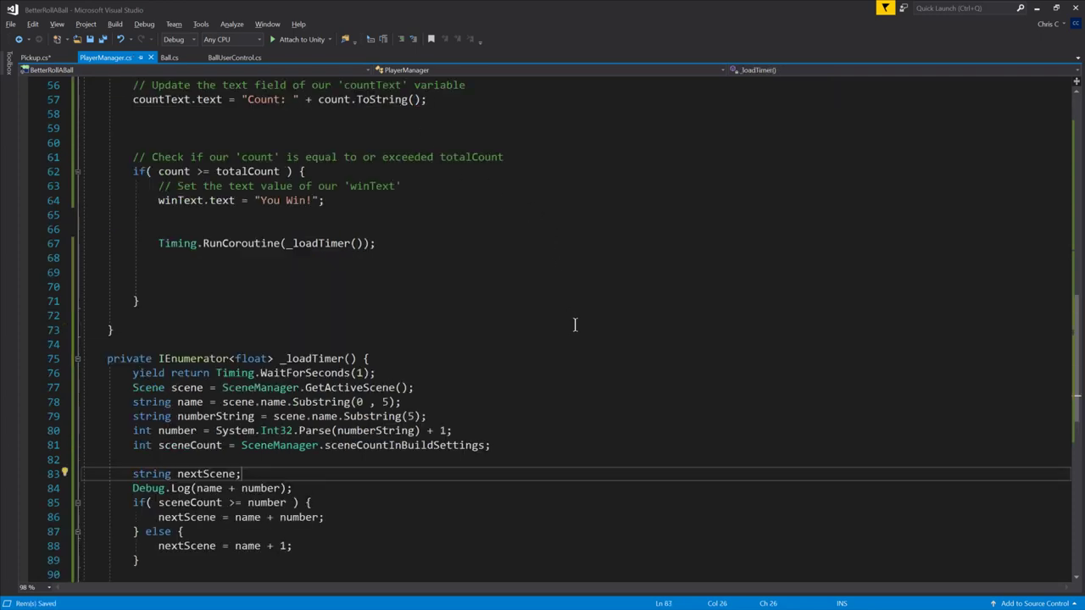
left_click(270, 253)
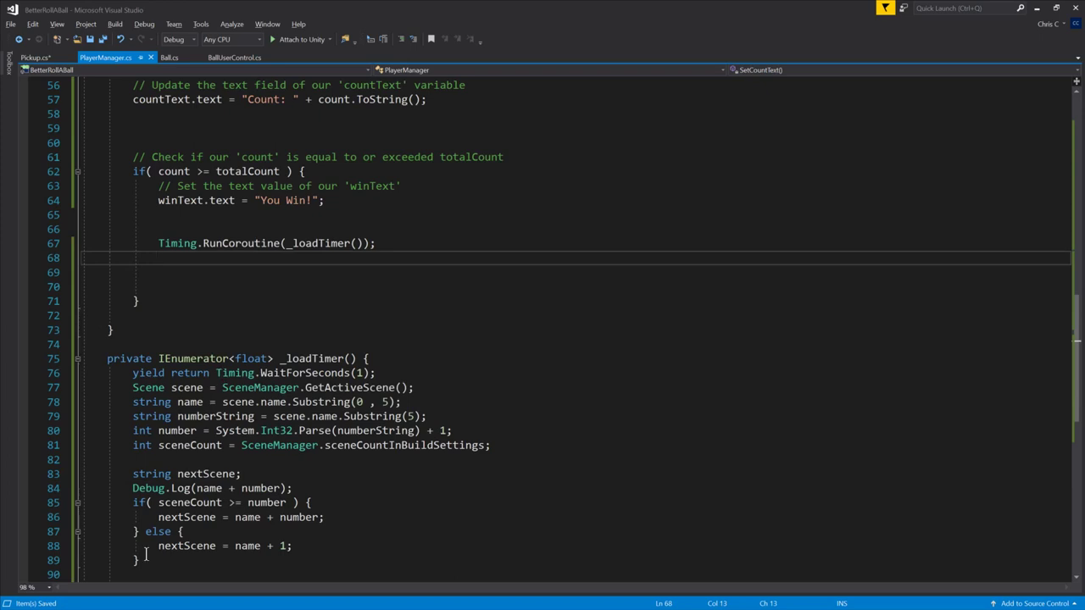
scroll(247, 442, "down", 3)
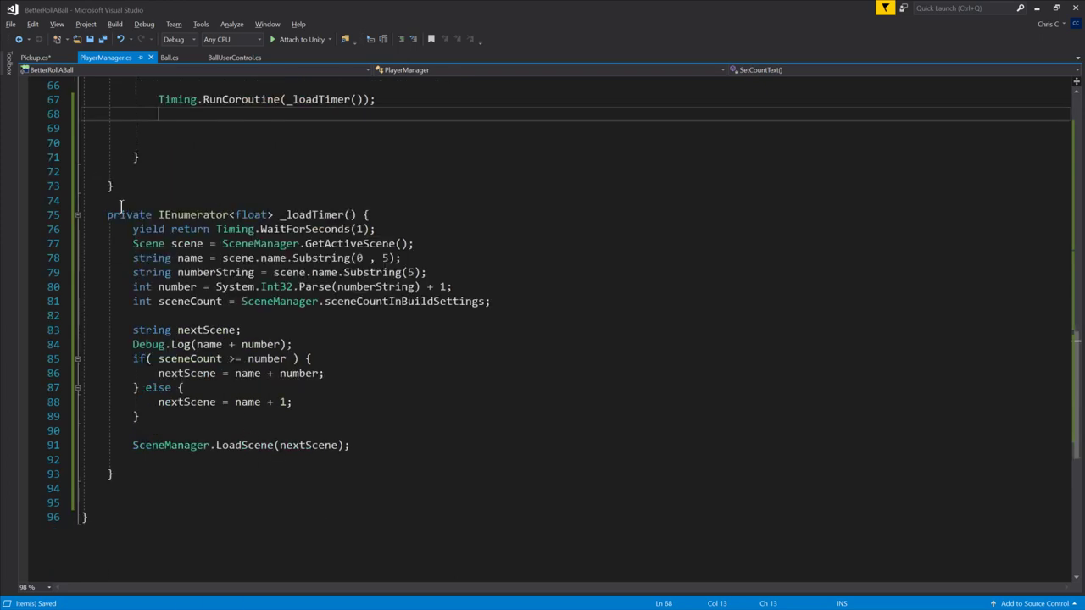
double_click(132, 216)
type("public")
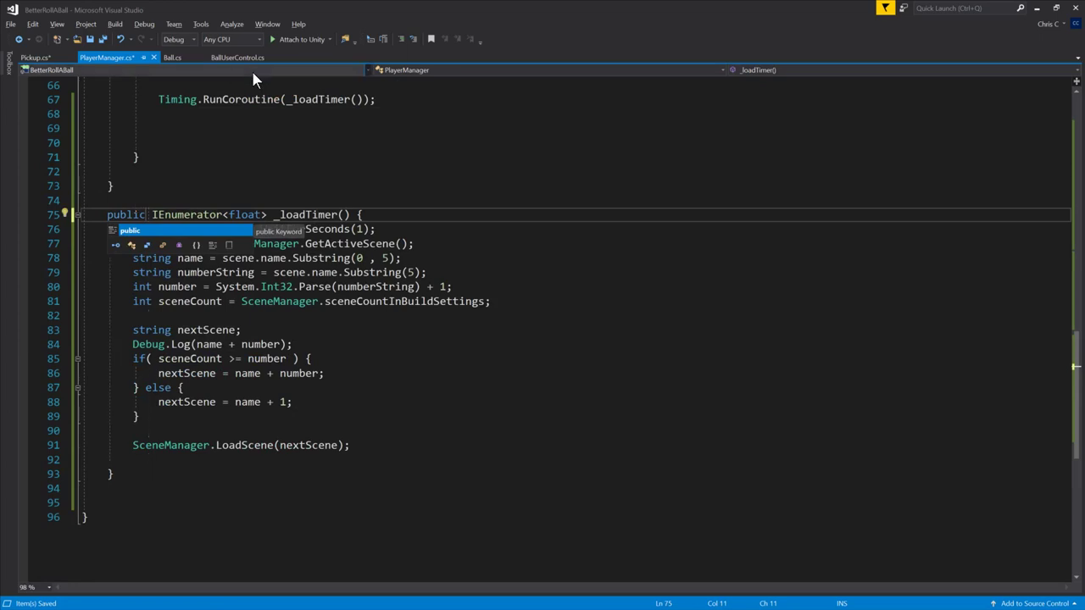
Step: Save PlayerManager.cs and select the RunCoroutine(_loadTimer()) statement
scroll(322, 184, "up", 3)
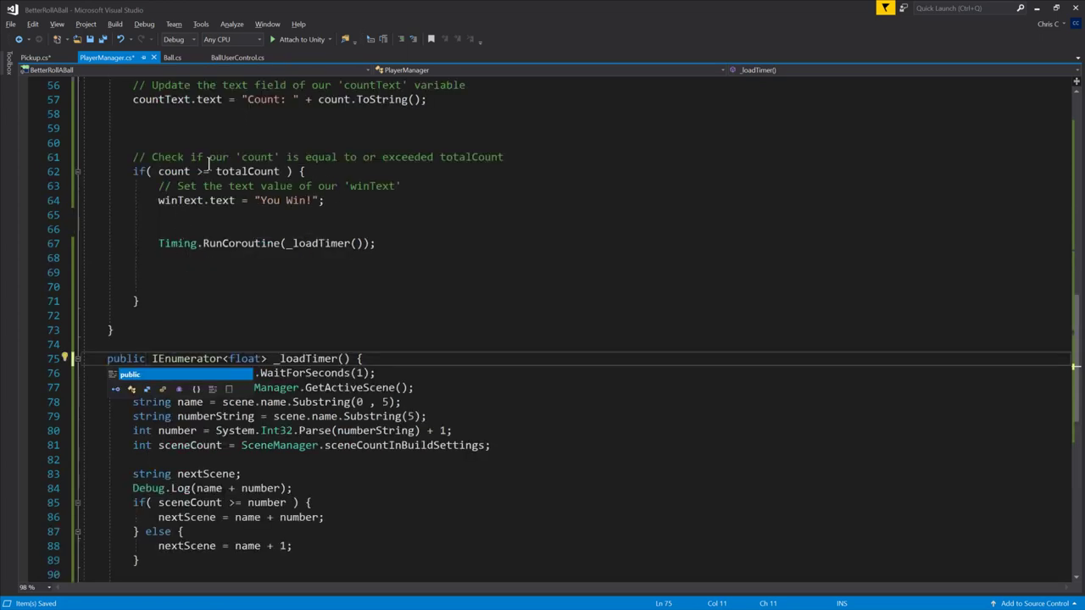
double_click(268, 173)
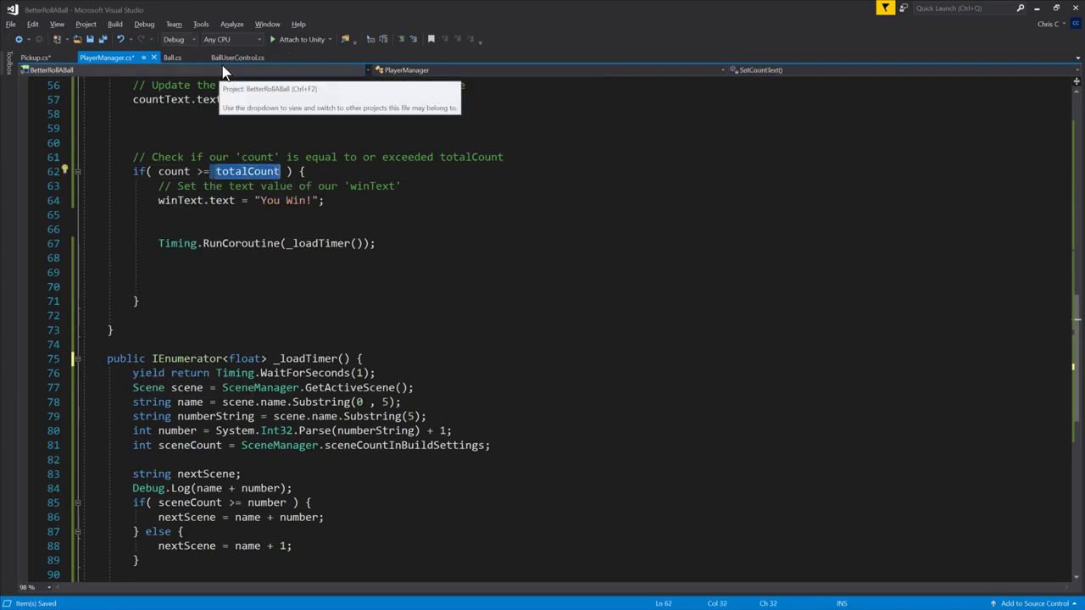
key("ctrl+s")
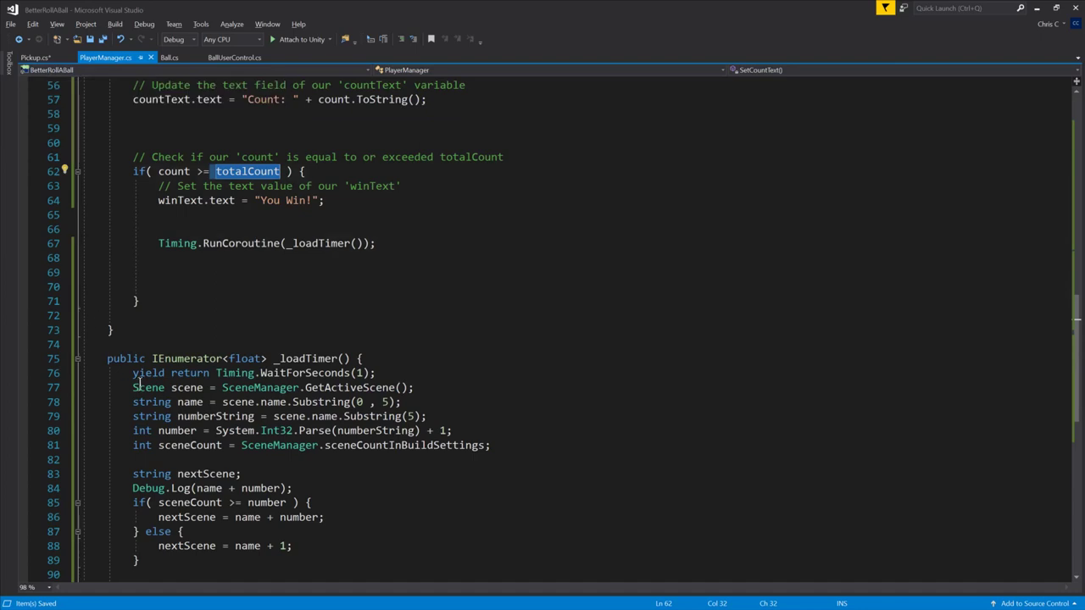
left_click_drag(160, 243, 406, 239)
key("ctrl+c")
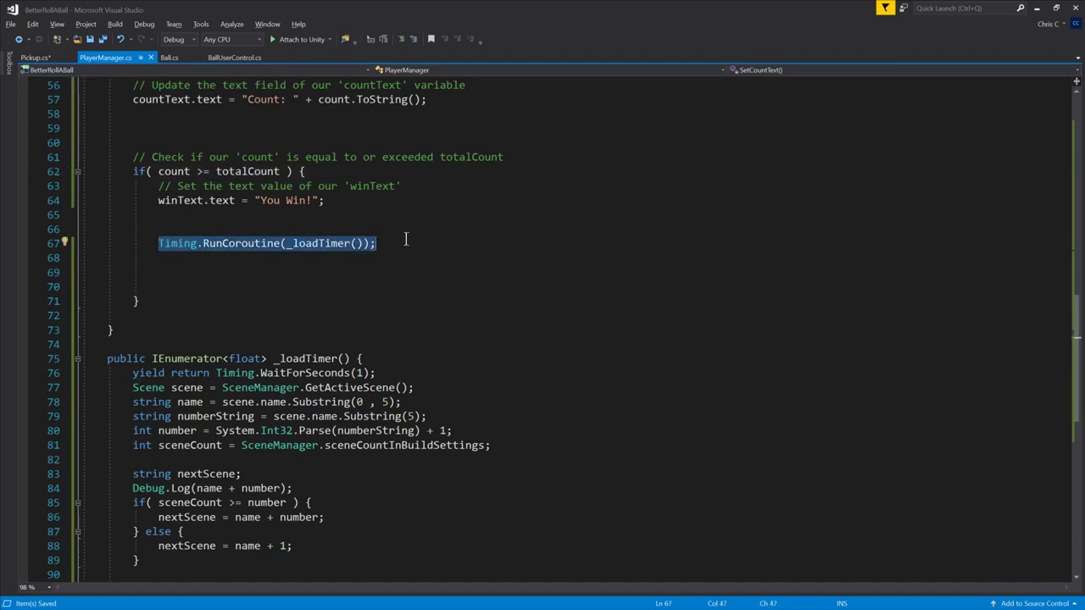
Step: Paste Timing.RunCoroutine(_loadTimer()) into Pickup.cs's EndZone branch and remove the stray space
left_click(42, 60)
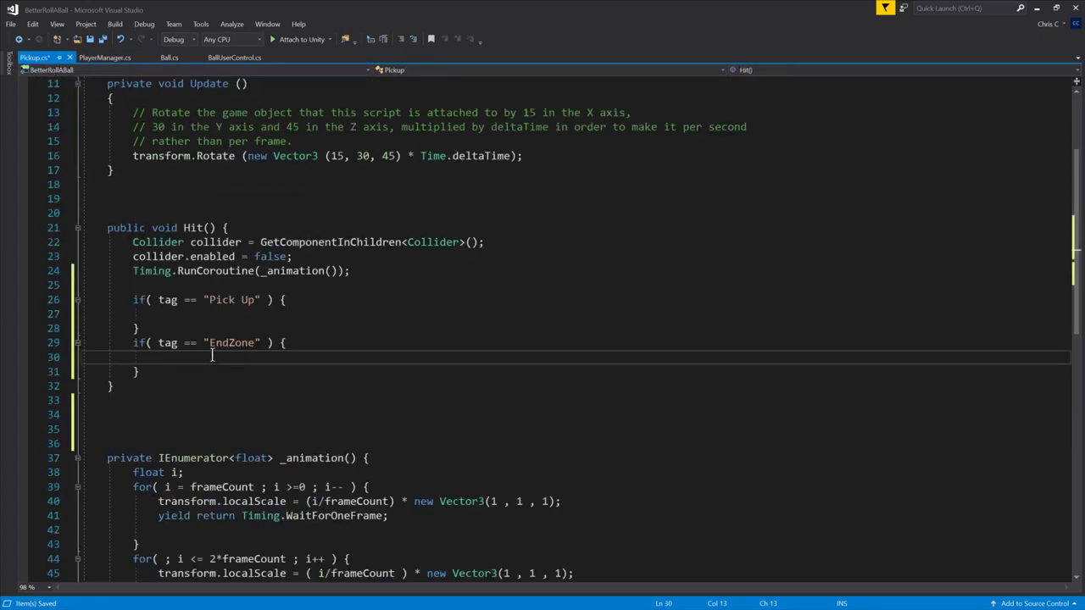
key("ctrl+v")
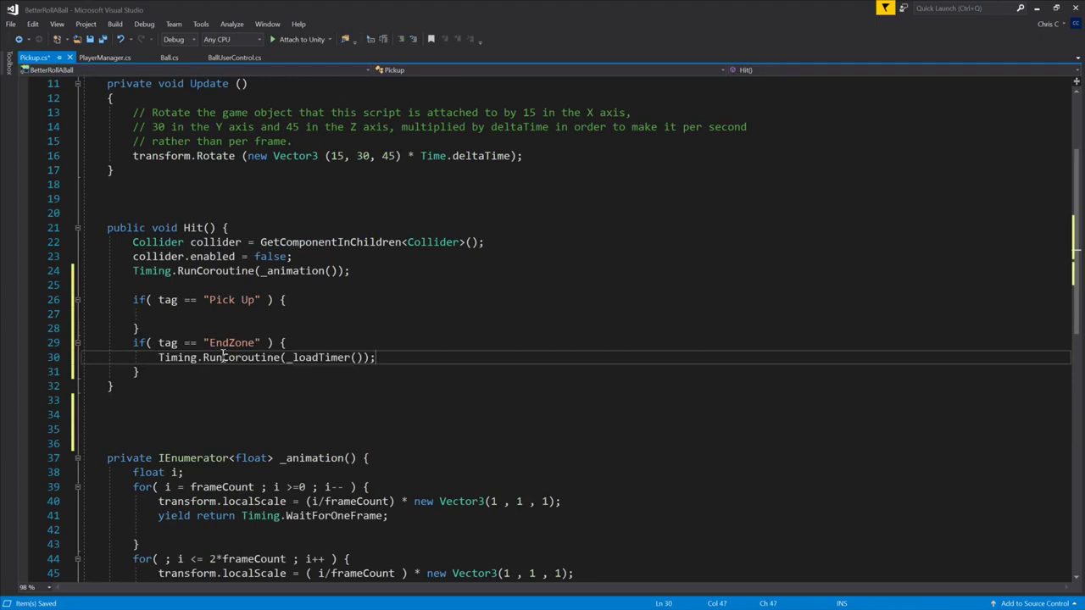
left_click(291, 357)
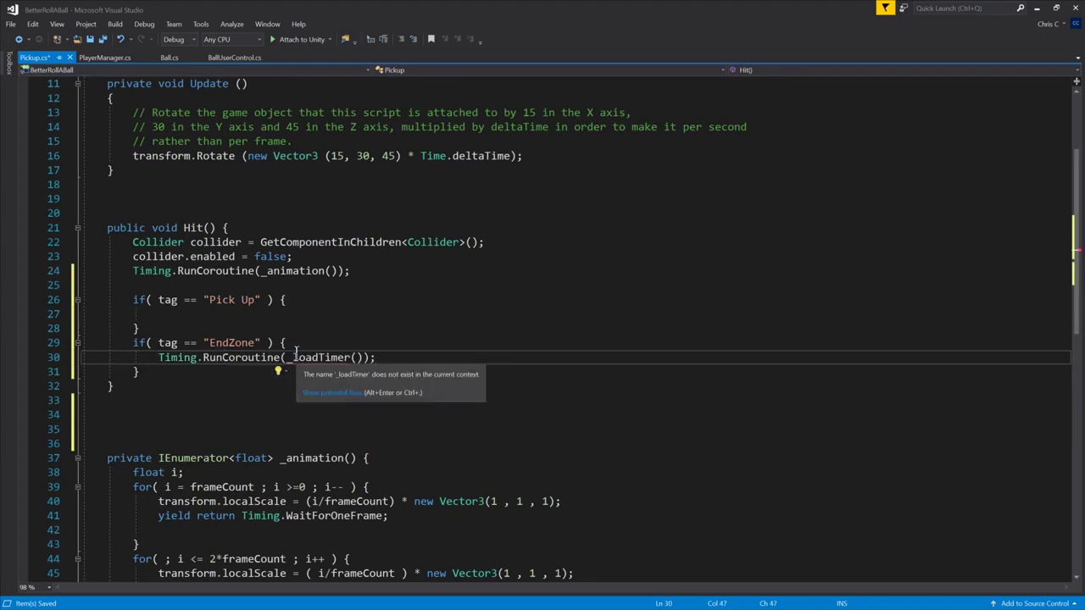
key("BackSpace")
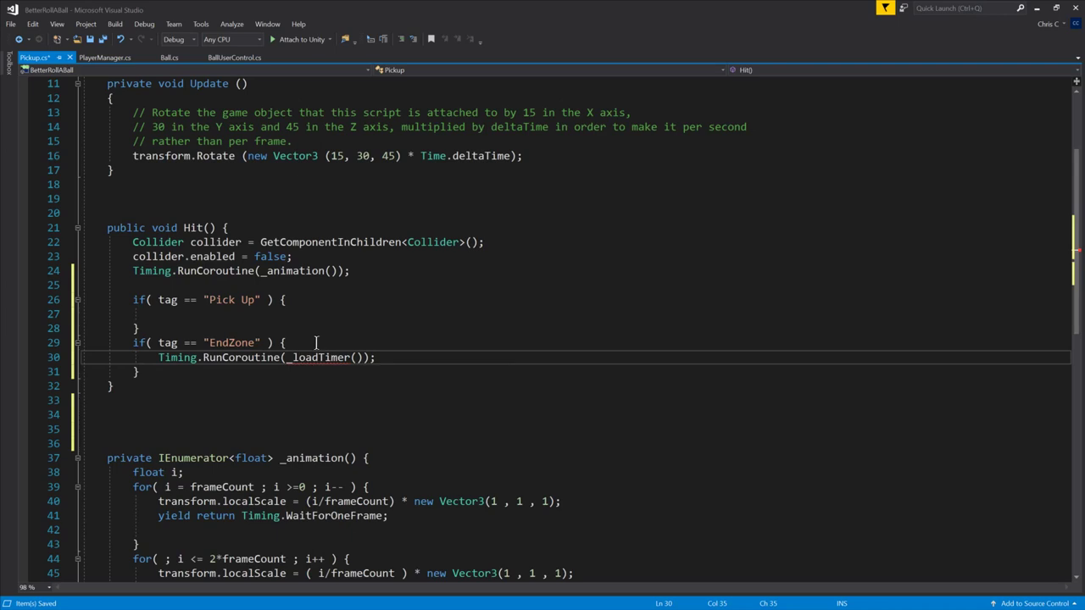
Step: Verify _loadTimer is public in PlayerManager.cs, then select RollerBall in Unity
left_click(114, 56)
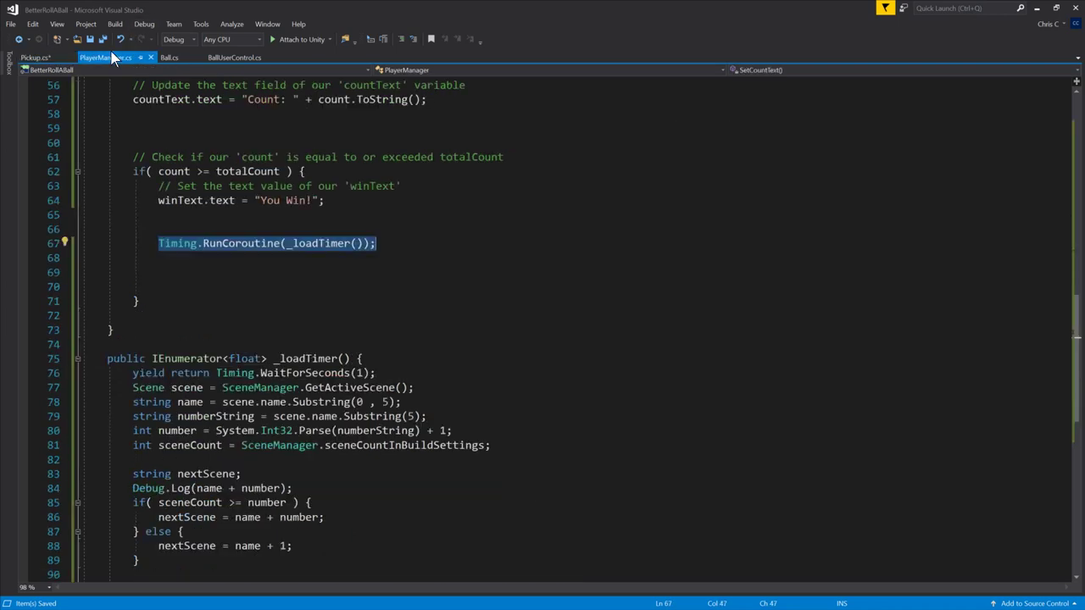
left_click(196, 256)
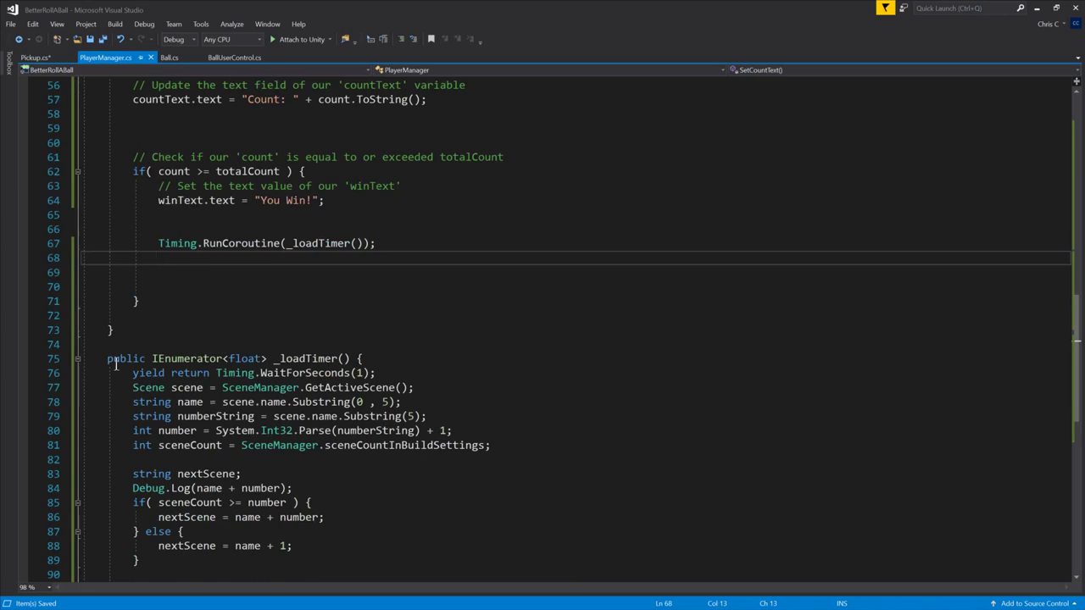
left_click_drag(103, 357, 165, 359)
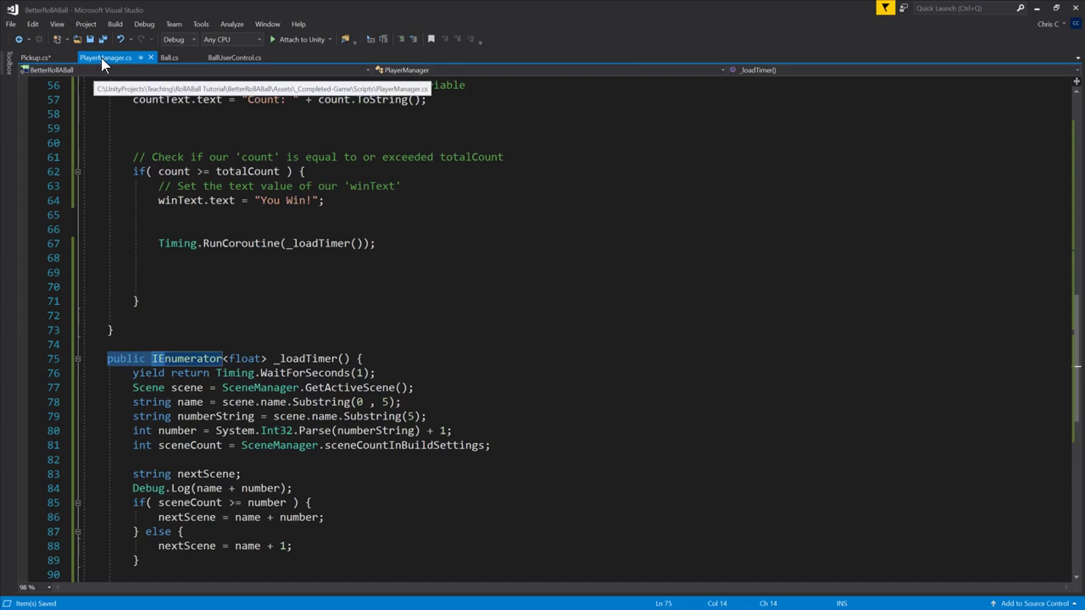
left_click(43, 59)
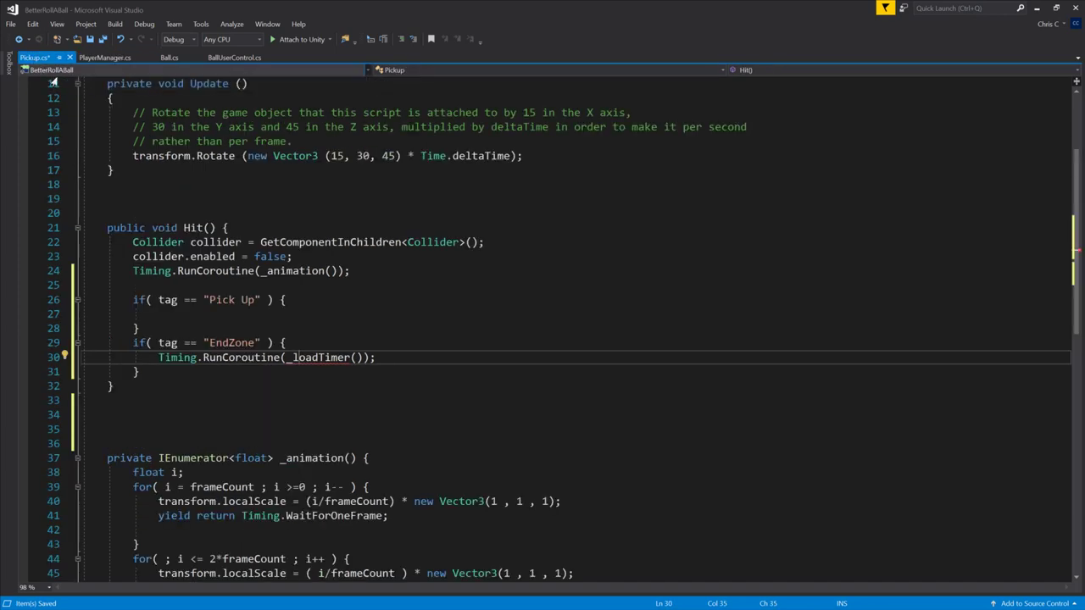
key("alt+Tab")
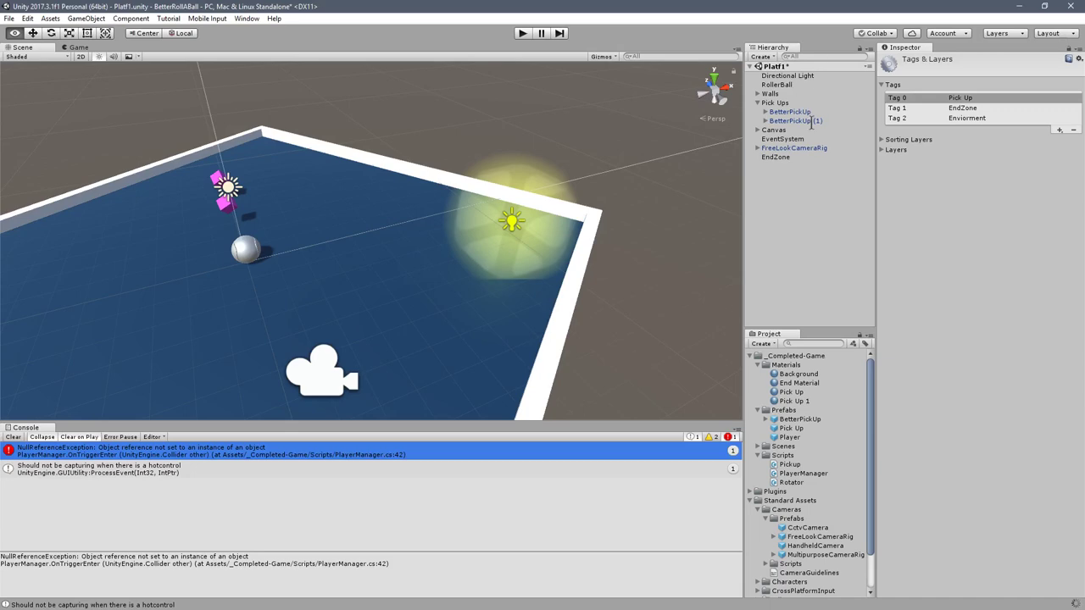
left_click(775, 85)
key("alt+Tab")
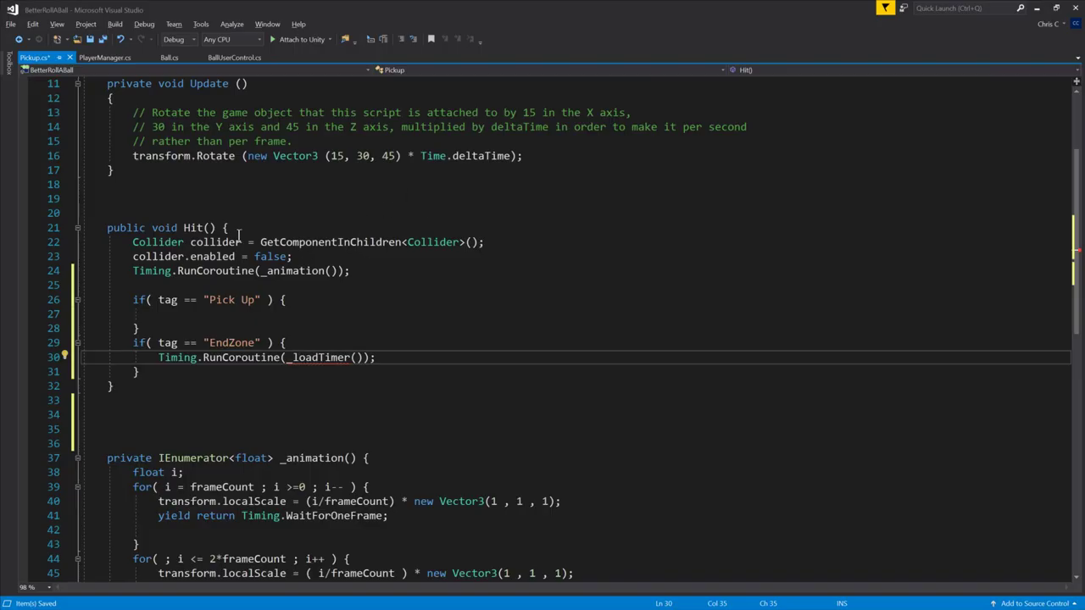
Step: Insert a line above the coroutine call in the EndZone branch and start GameObject.FindObjectOfType
left_click(205, 228)
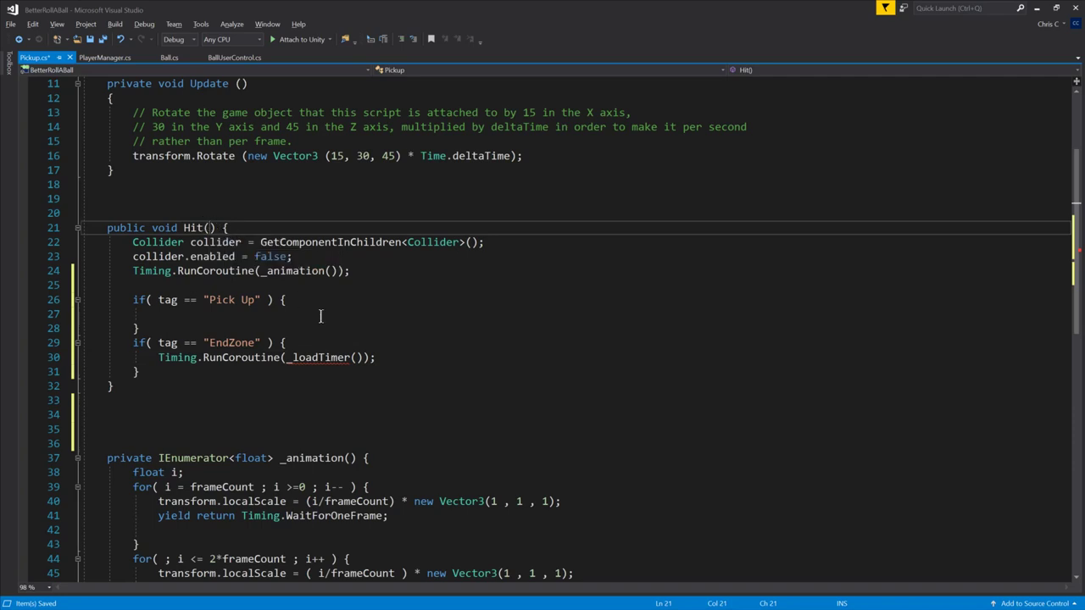
left_click(286, 356)
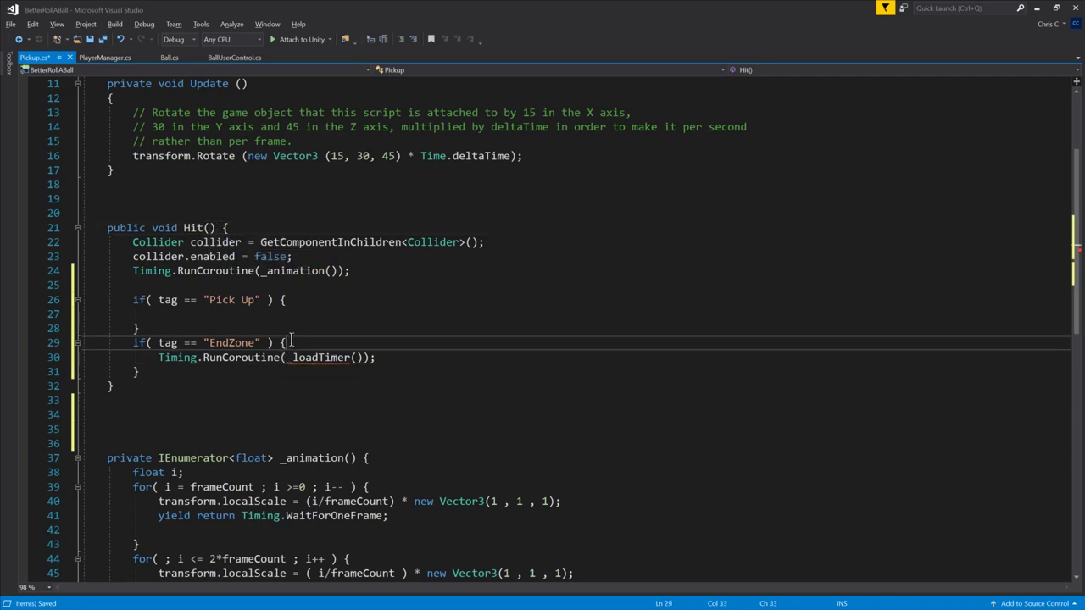
left_click(303, 342)
key("Down")
key("ctrl+Return")
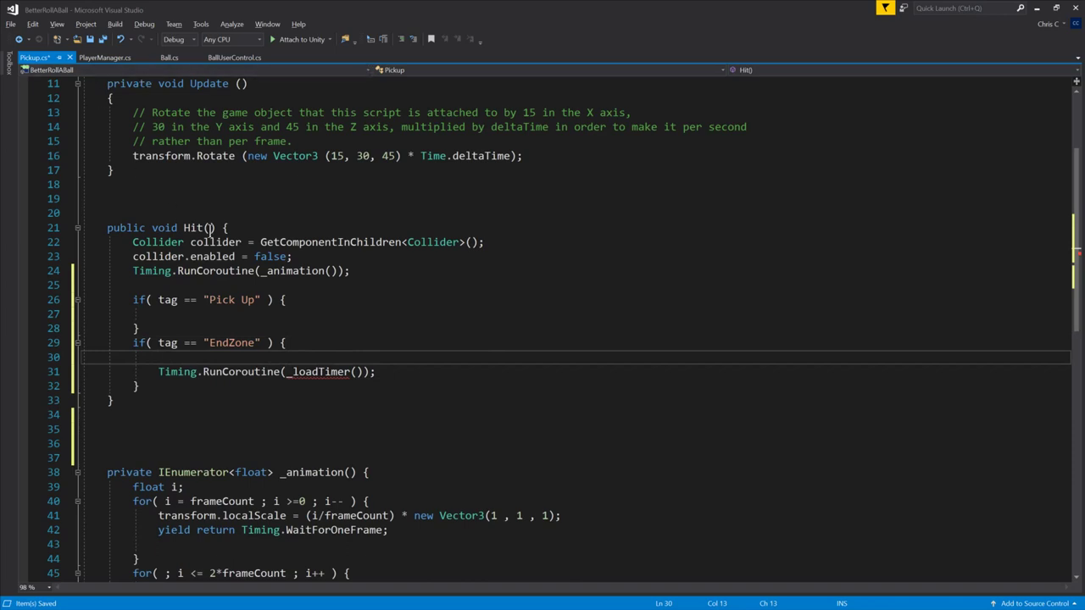
type("GameObject.")
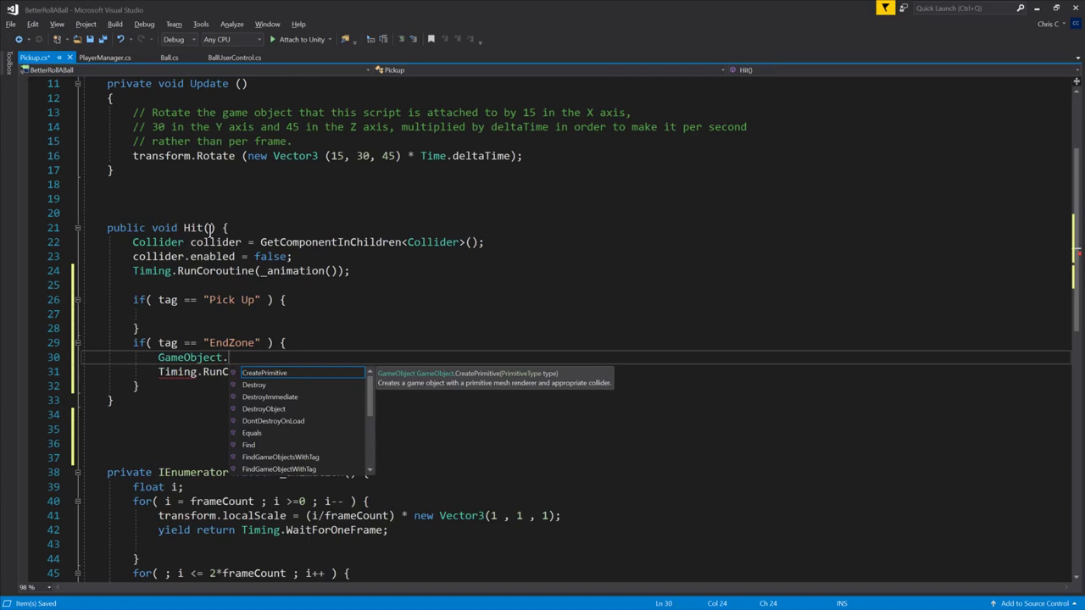
type("Ty")
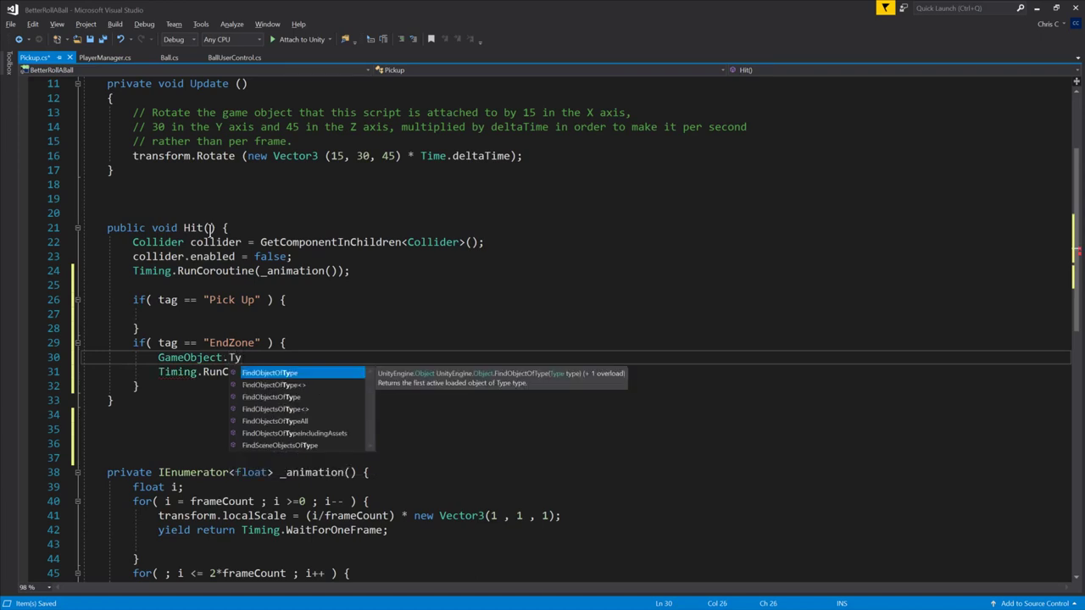
key("Tab")
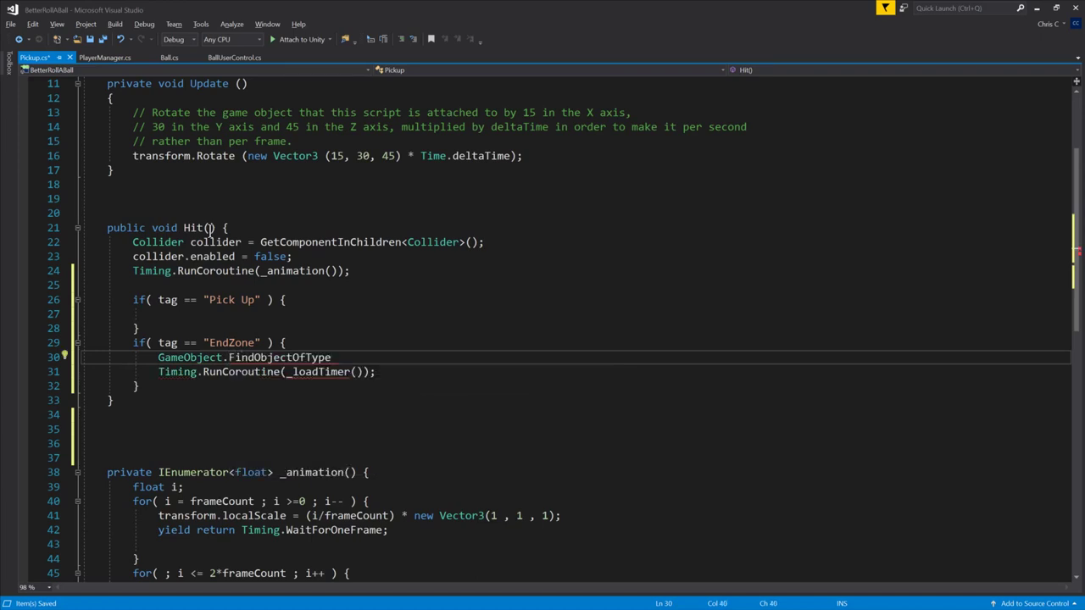
Step: Complete the line as GameObject.FindObjectOfType<Ball>(); and save Pickup.cs
type("<Ba>")
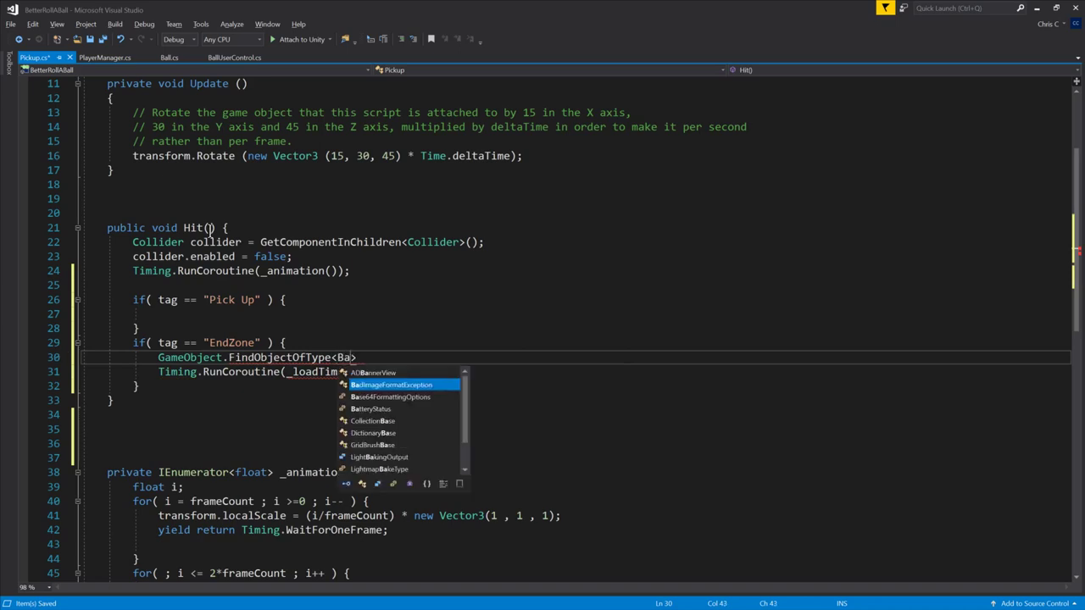
key("BackSpace")
key("BackSpace")
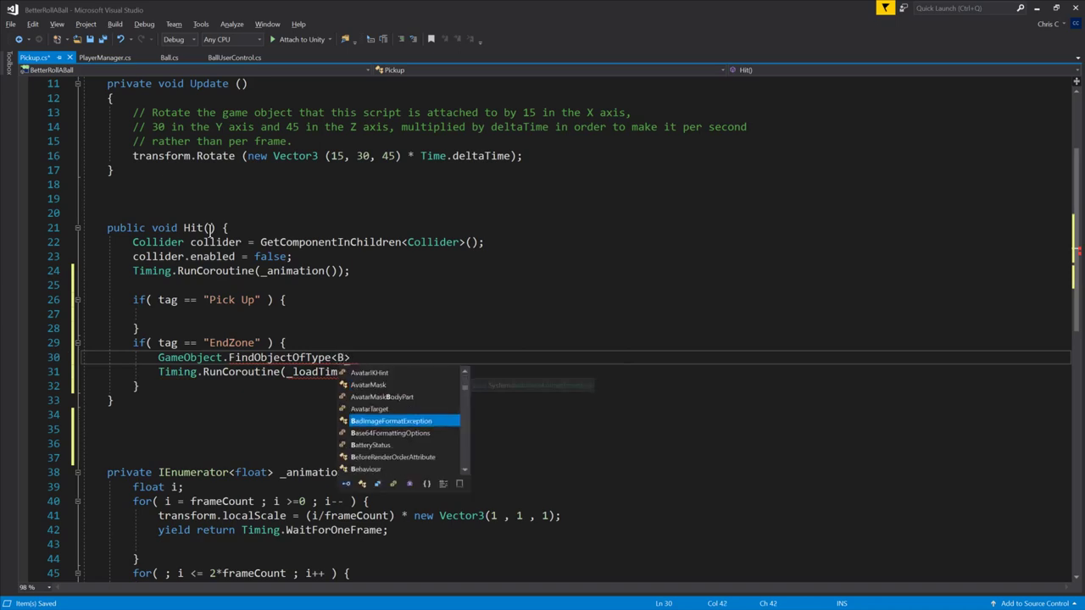
left_click(168, 58)
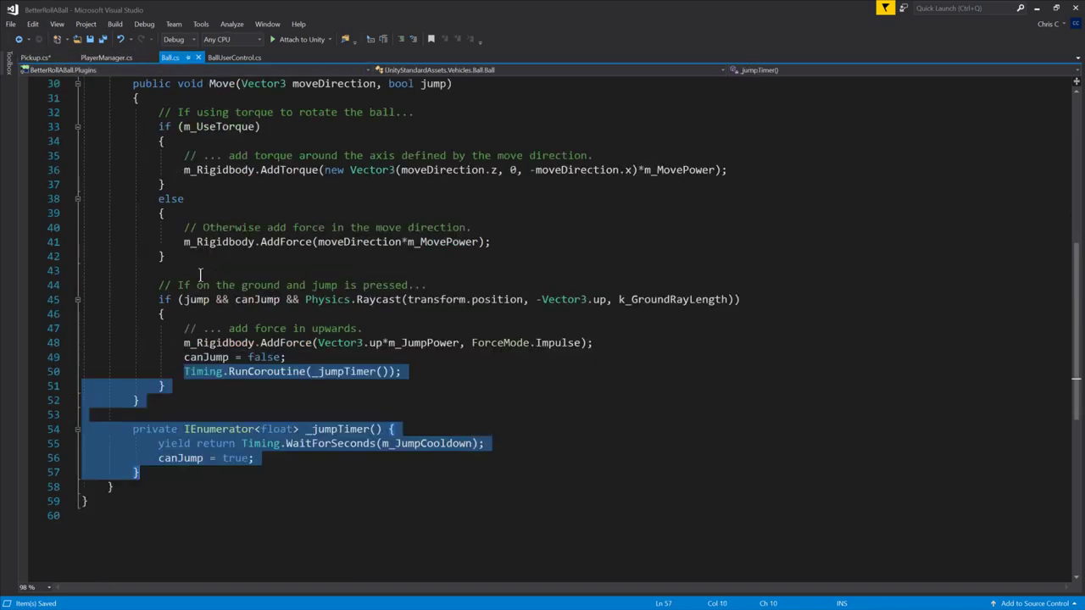
left_click(38, 58)
type("Ball>")
key("Right")
type("();")
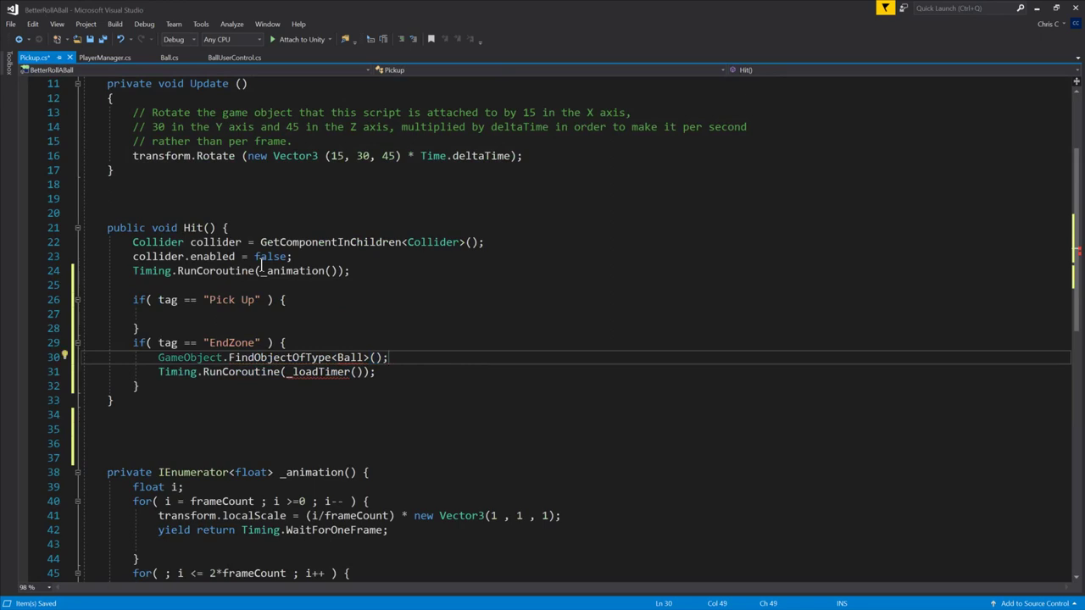
key("Home")
key("Home")
key("Right")
key("Right")
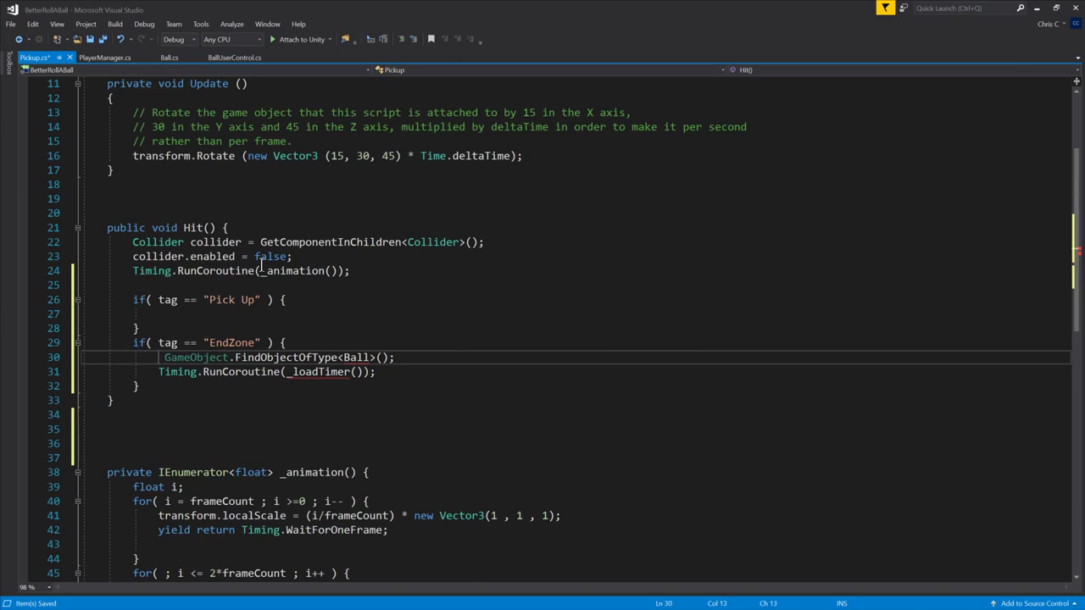
mouse_move(346, 357)
key("ctrl+s")
Step: Check the namespace in Ball.cs and add a blank line after Pickup.cs's using directives
left_click(167, 57)
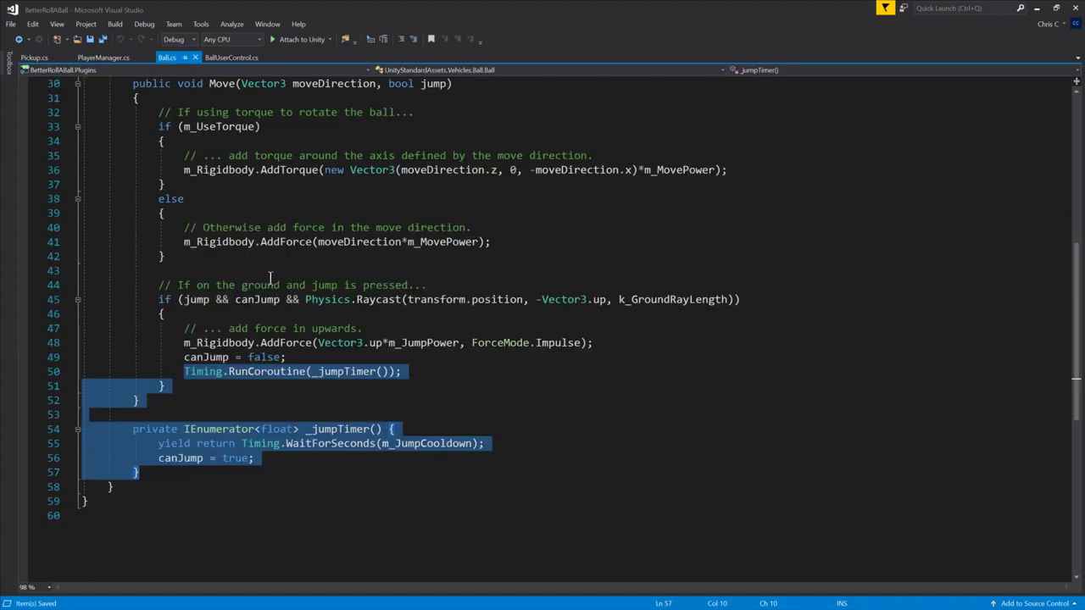
scroll(344, 372, "up", 10)
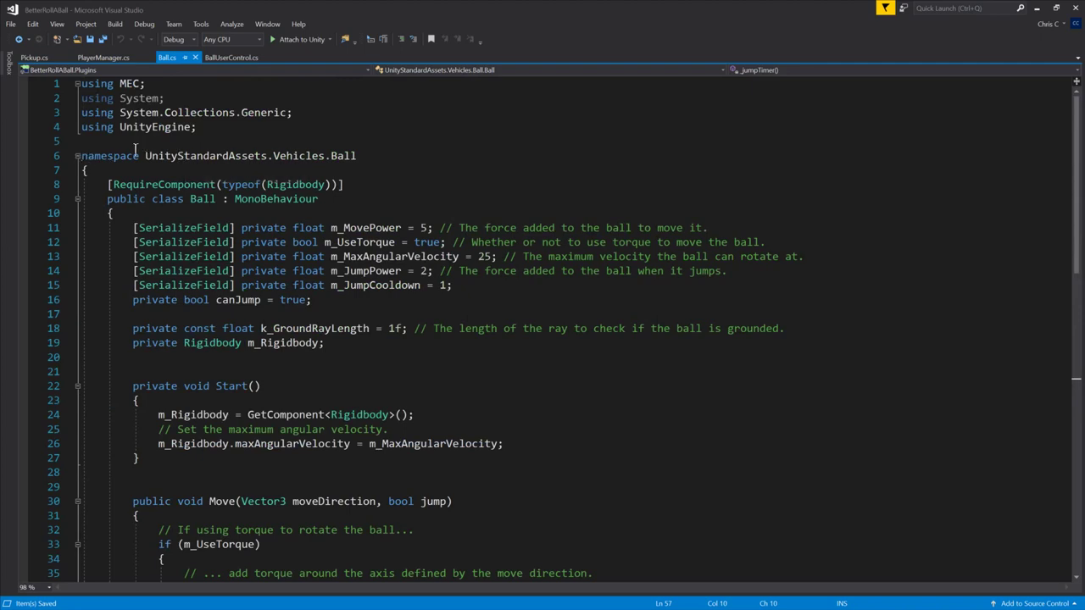
left_click_drag(145, 156, 381, 151)
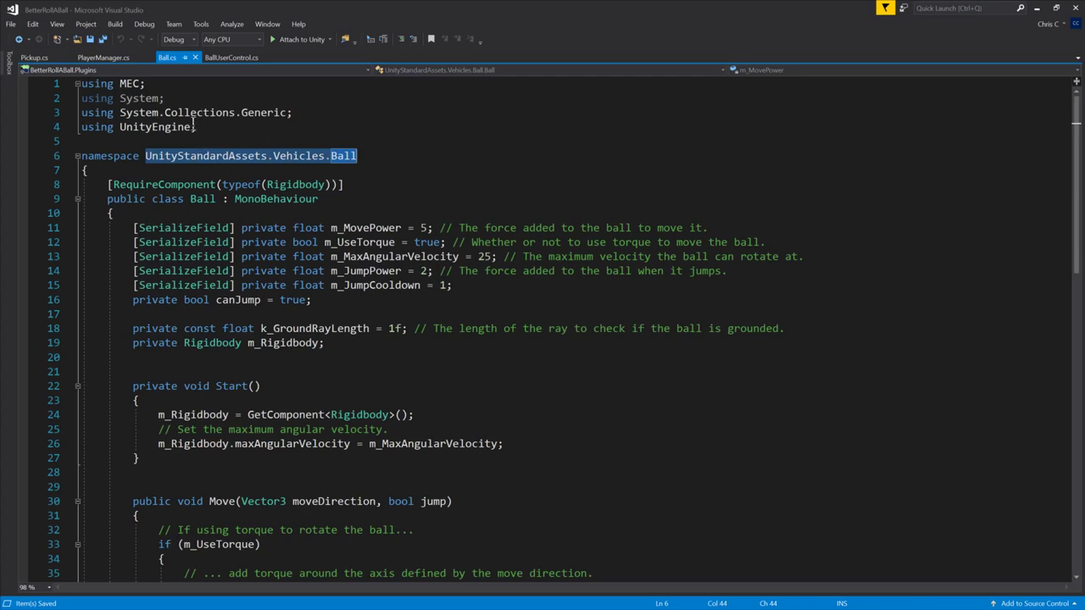
left_click(34, 57)
scroll(206, 166, "up", 4)
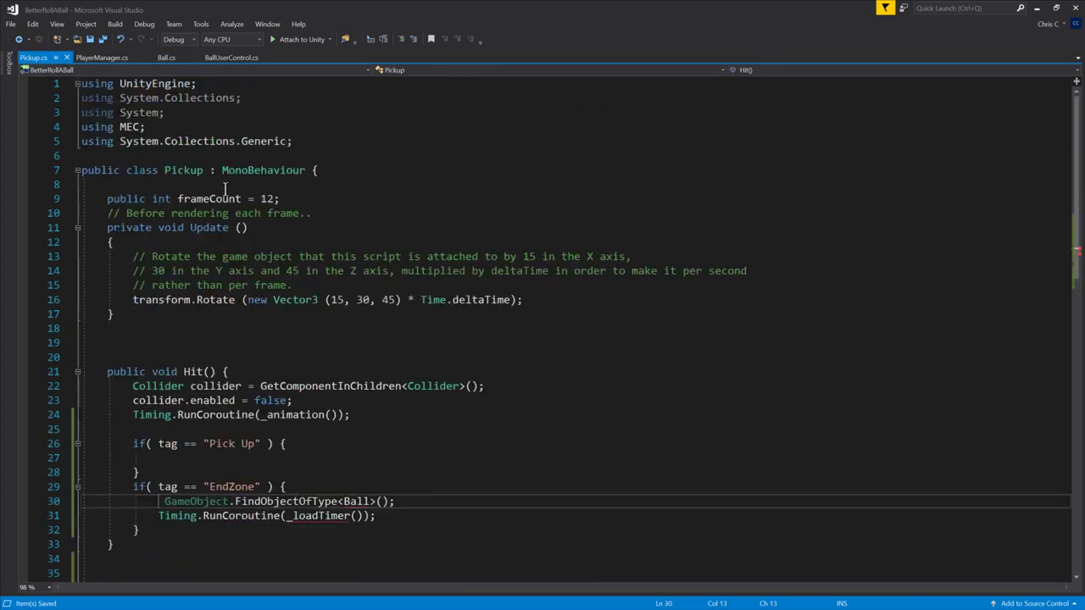
left_click(314, 139)
key("Return")
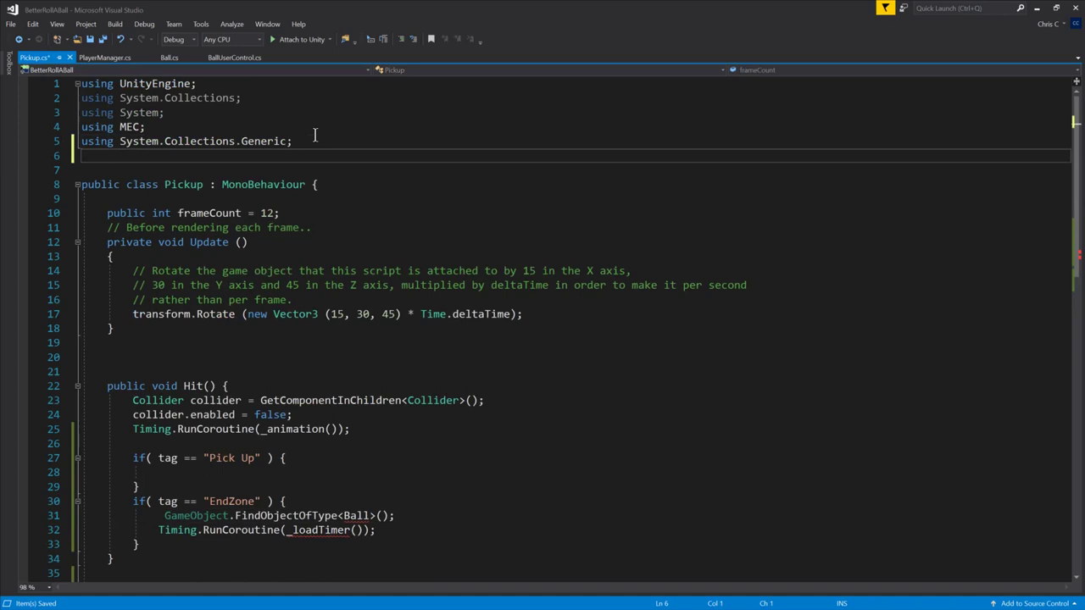
scroll(319, 140, "down", 7)
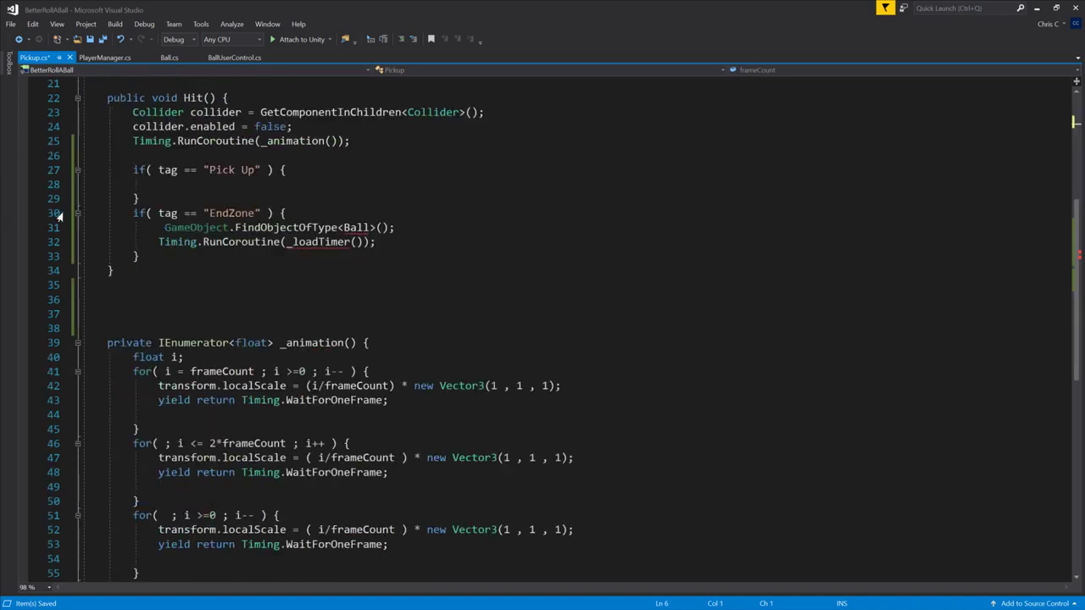
Step: Fix the Ball error with Quick Actions by adding 'using UnityStandardAssets.Vehicles.Ball;'
left_click(351, 227)
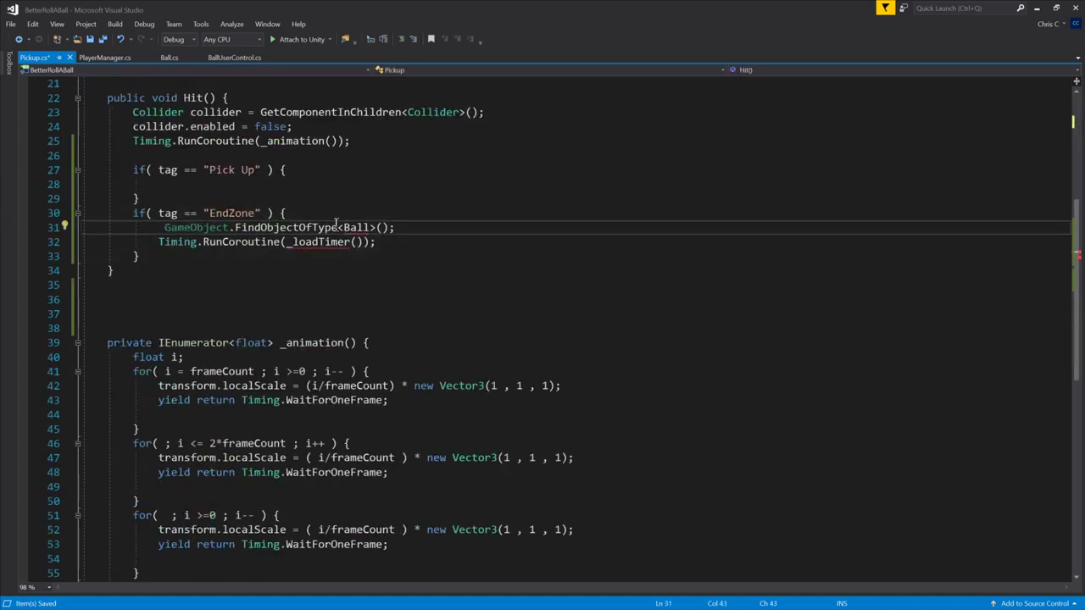
left_click(67, 222)
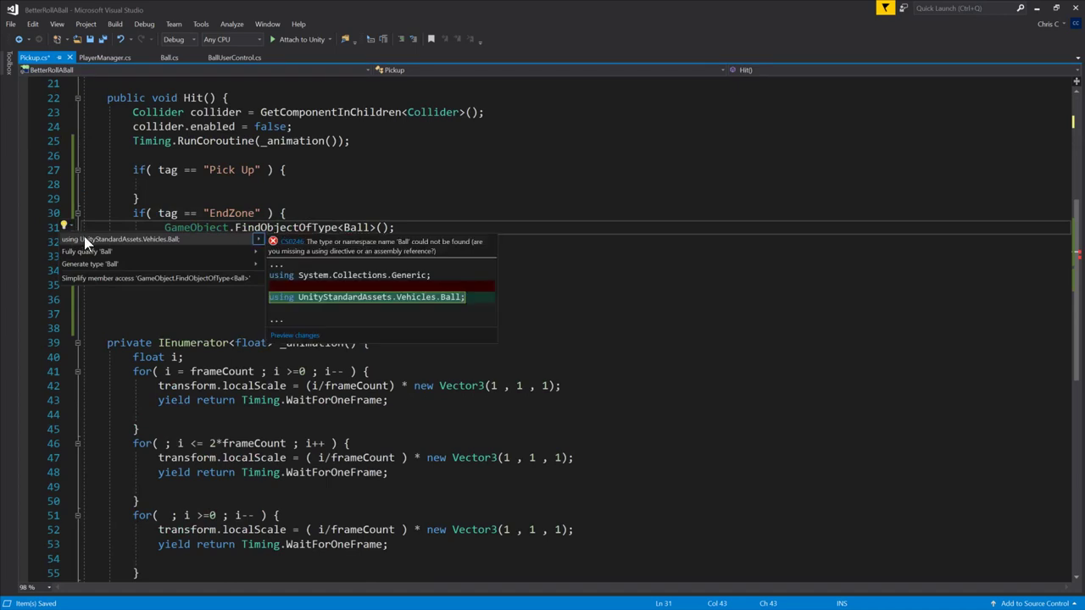
left_click(84, 236)
scroll(61, 182, "up", 7)
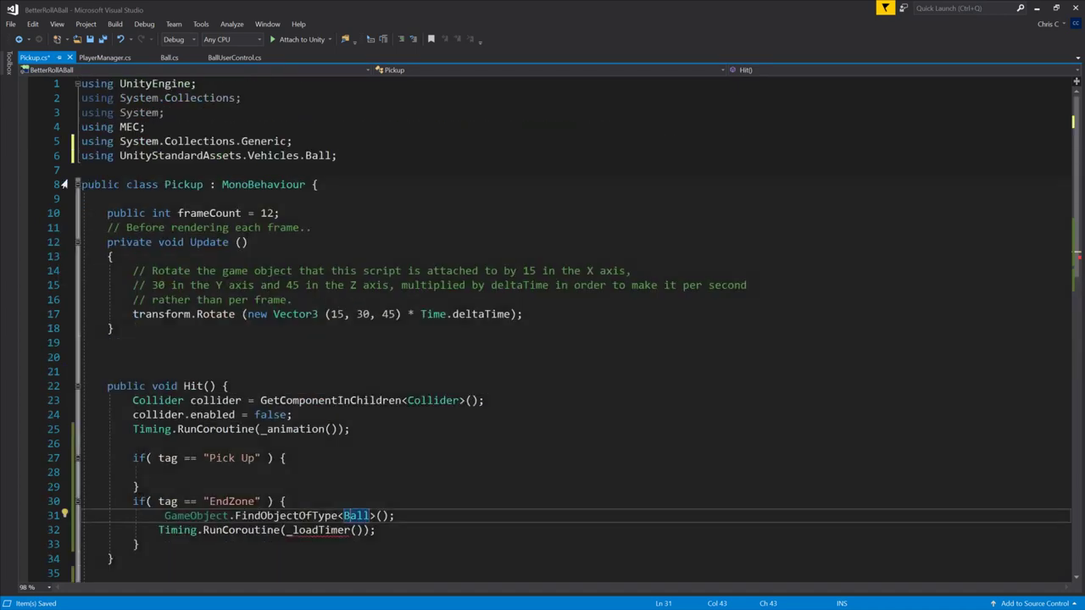
left_click_drag(77, 155, 354, 156)
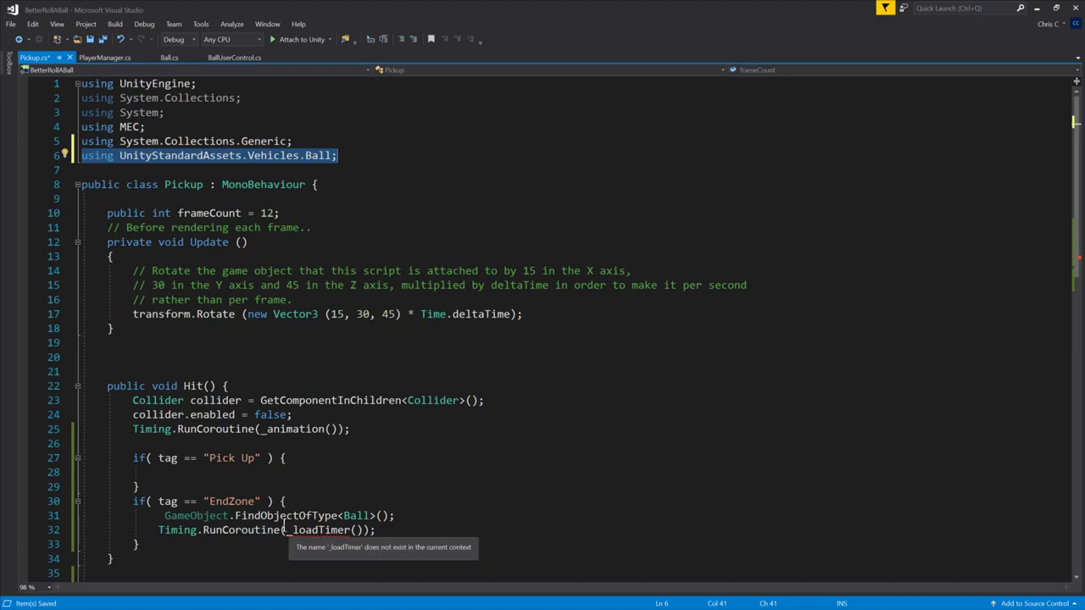
Step: Prefix line 31 with 'Ball ball =', change the next line to ball._loadTimer(), and save
left_click_drag(287, 530, 356, 523)
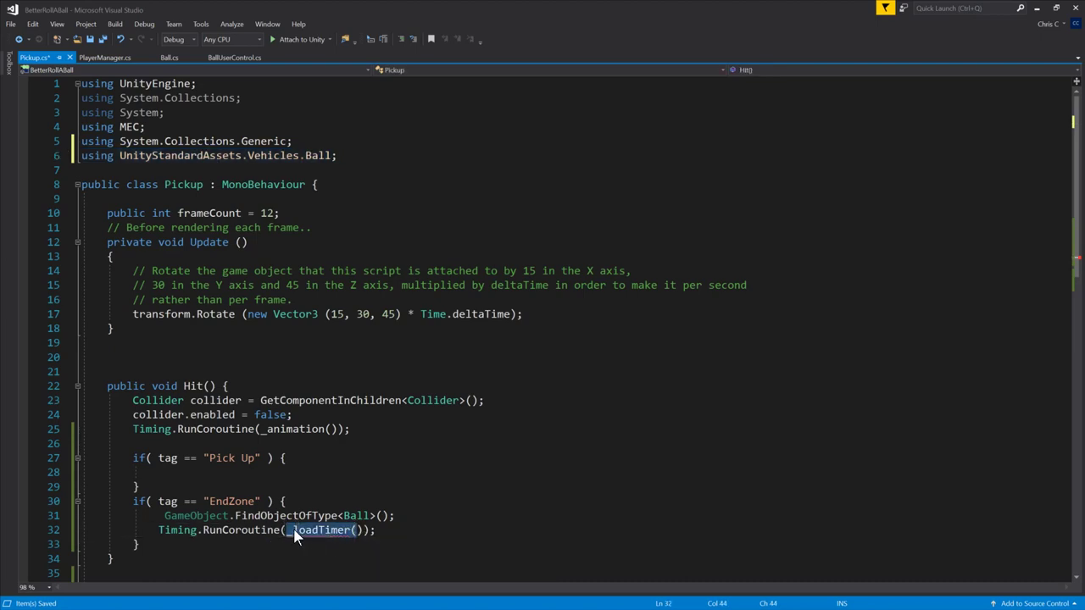
left_click(348, 515)
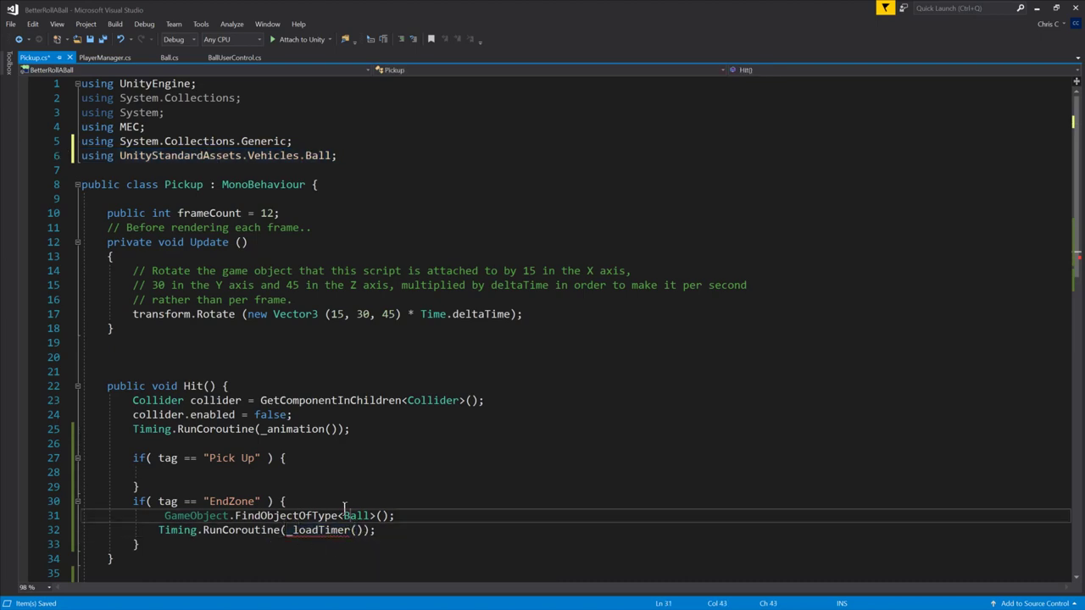
left_click(158, 515)
type("Ball  ")
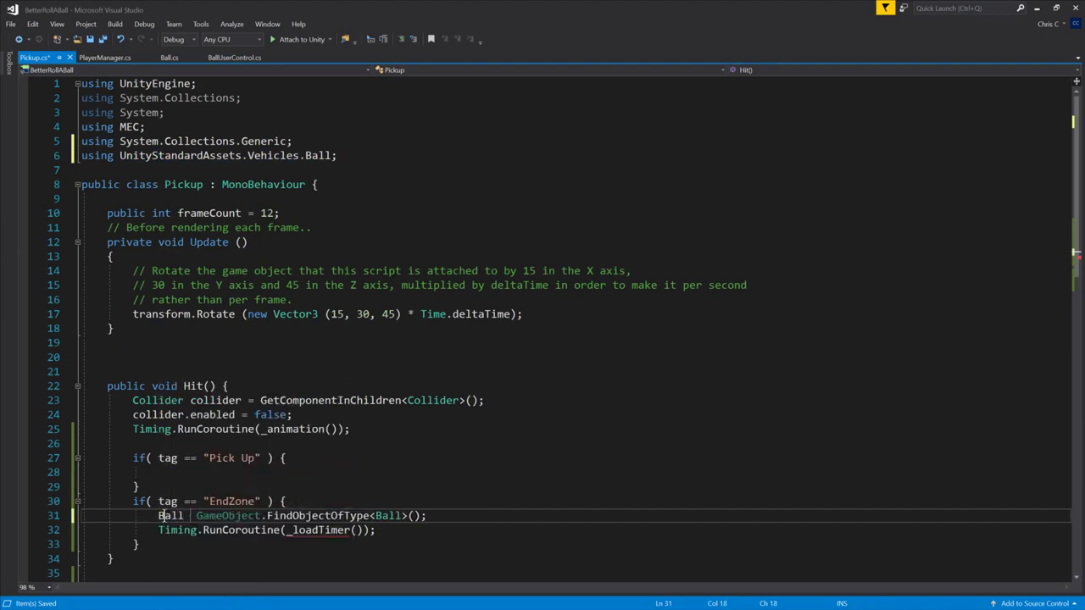
type("ball =")
key("Down")
key("Right")
key("Right")
key("Right")
key("Right")
key("Right")
key("Right")
key("Right")
key("Right")
key("Right")
key("Right")
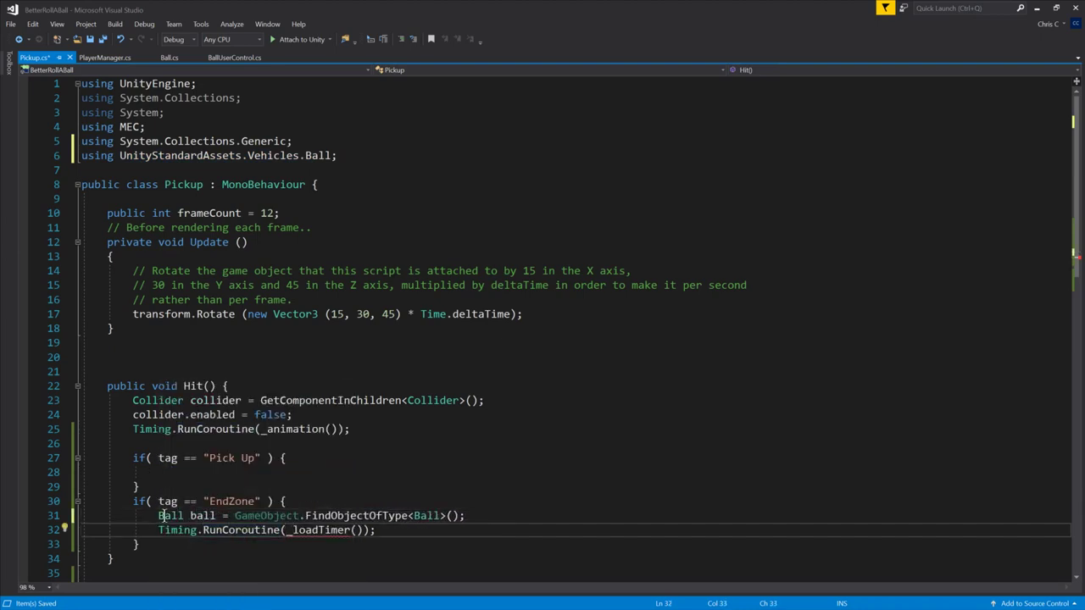
type("ball")
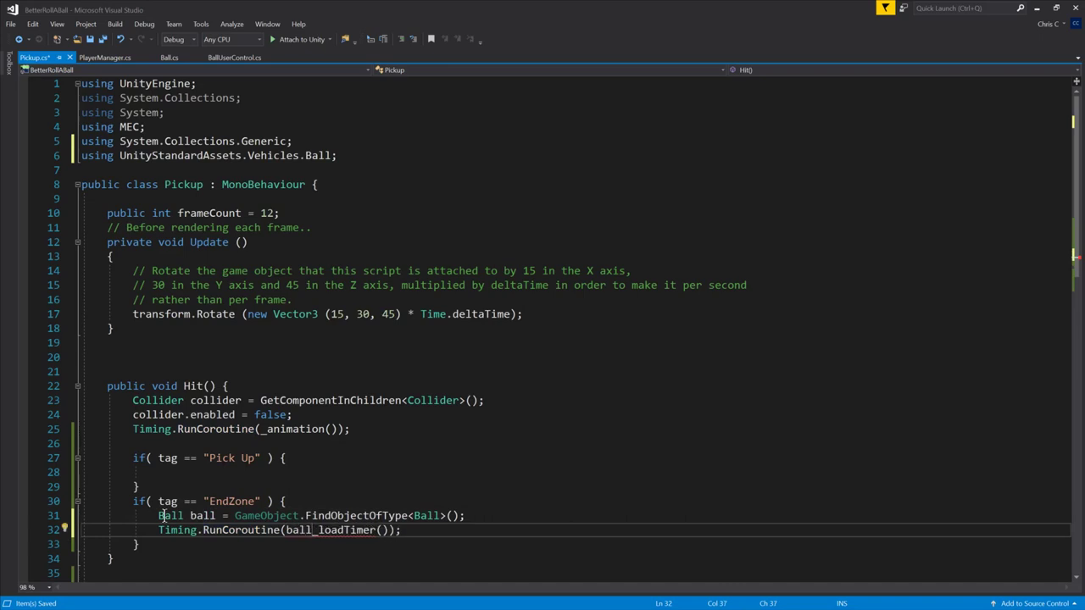
type(".")
key("ctrl+s")
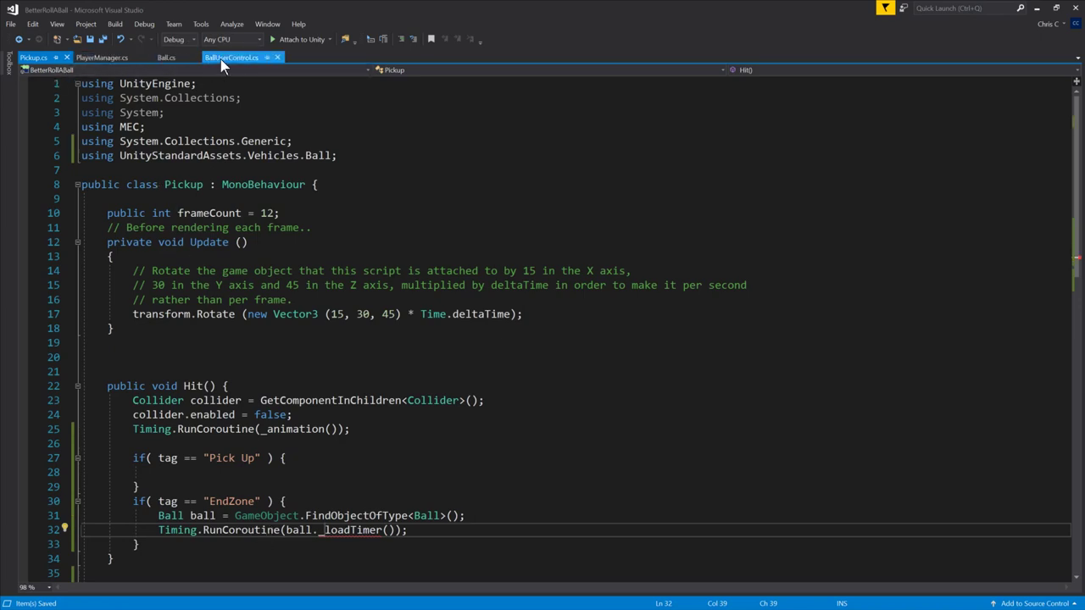
mouse_move(345, 529)
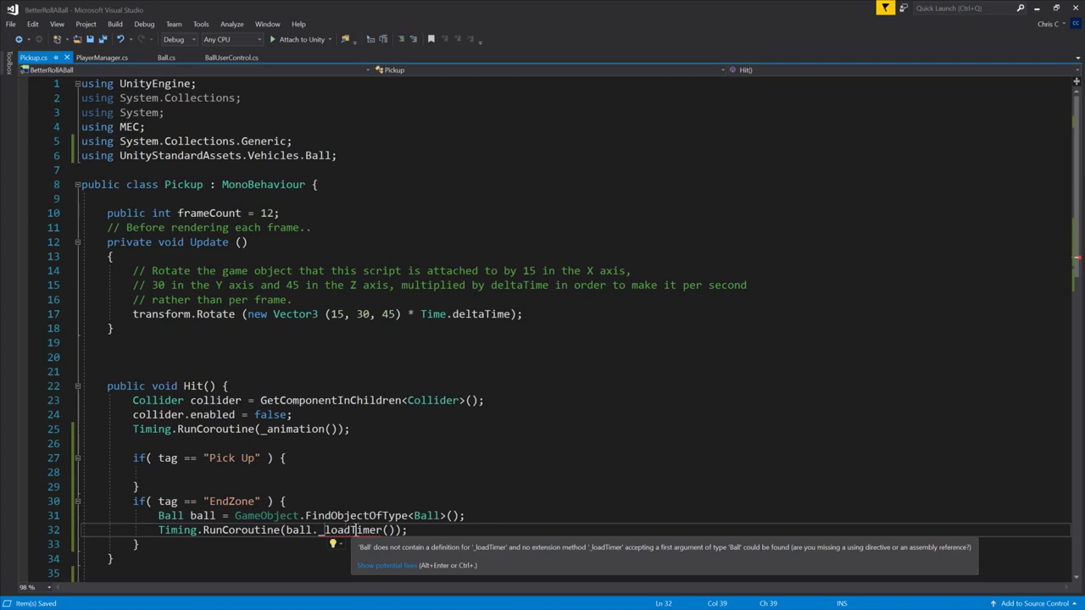
Step: Change the _jumpTimer coroutine in Ball.cs from private to public
left_click(102, 57)
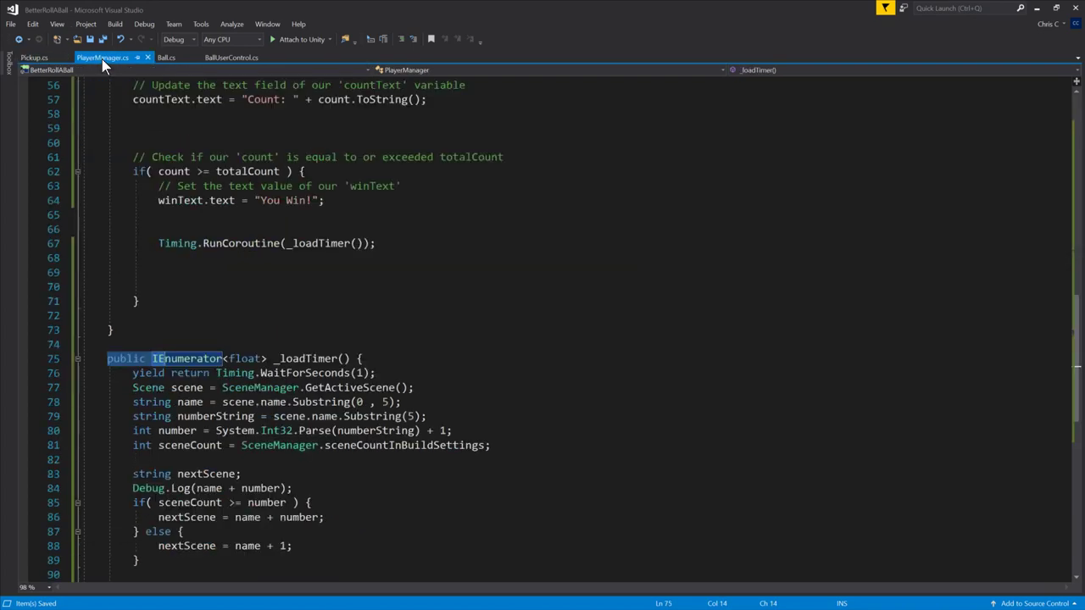
left_click(167, 58)
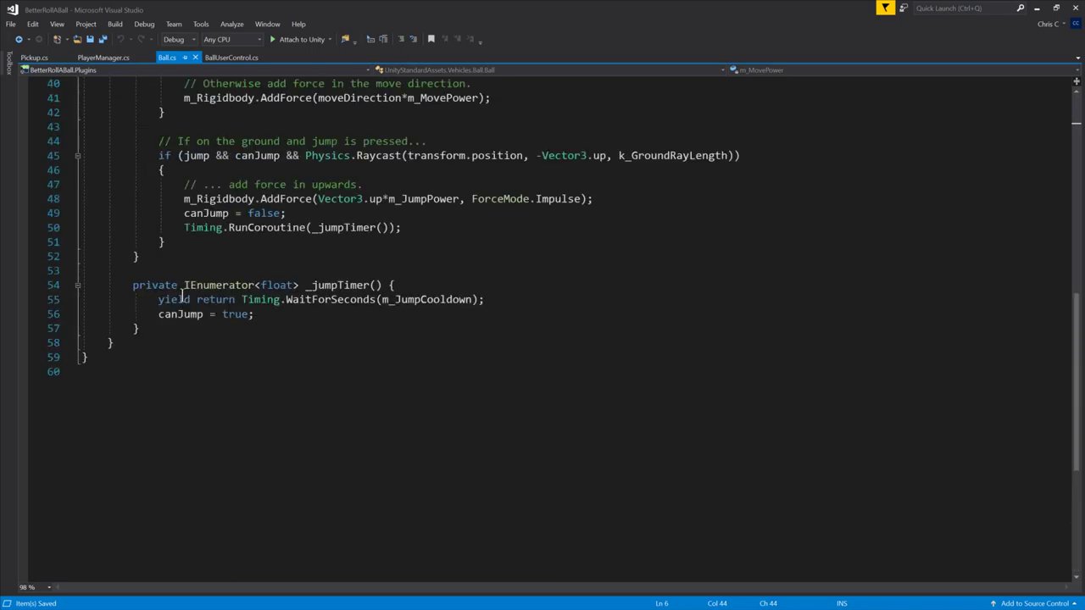
double_click(168, 288)
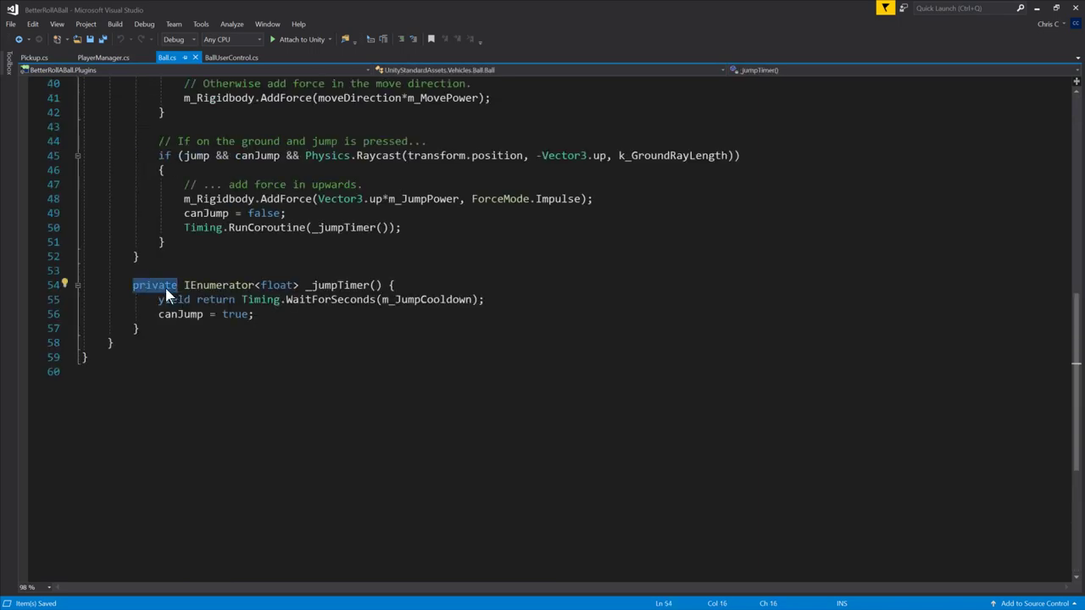
type("public")
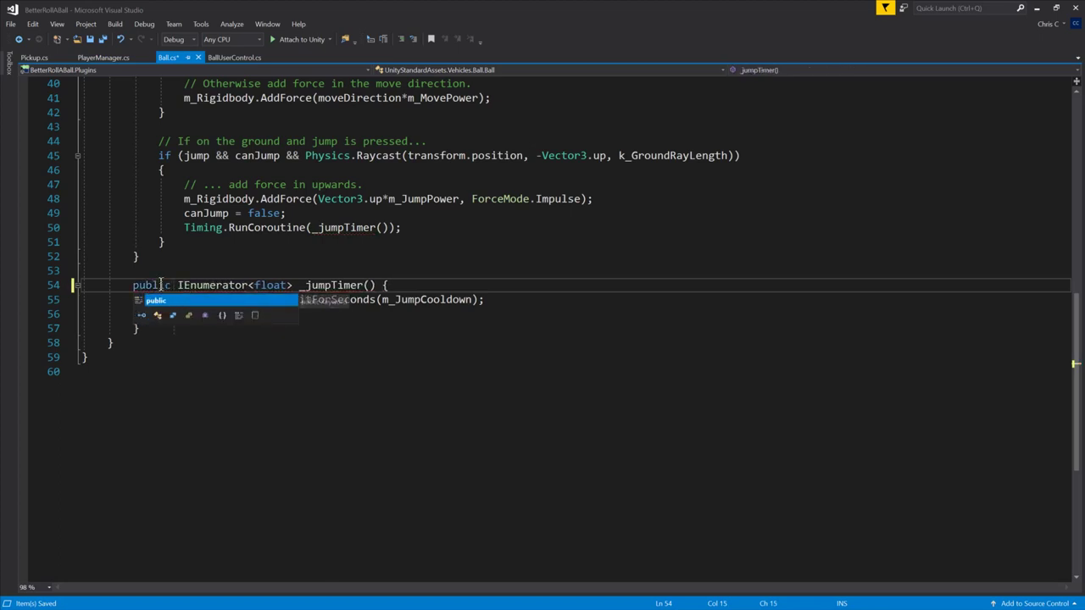
key("Tab")
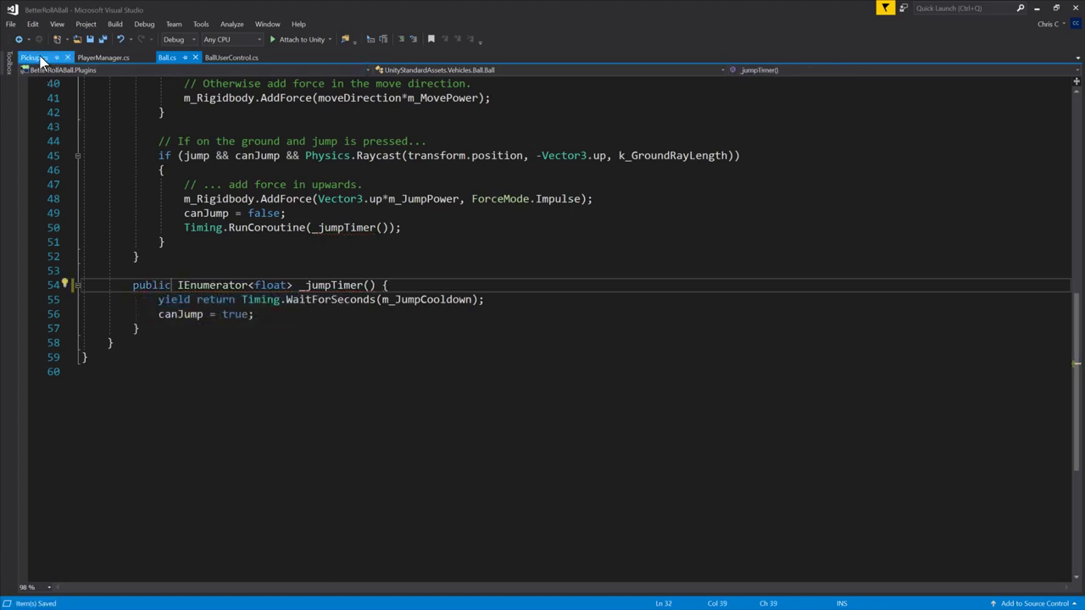
Step: Compare Pickup.cs's _loadTimer call with its return type in PlayerManager.cs, then return to Pickup.cs
left_click(34, 57)
left_click(351, 530)
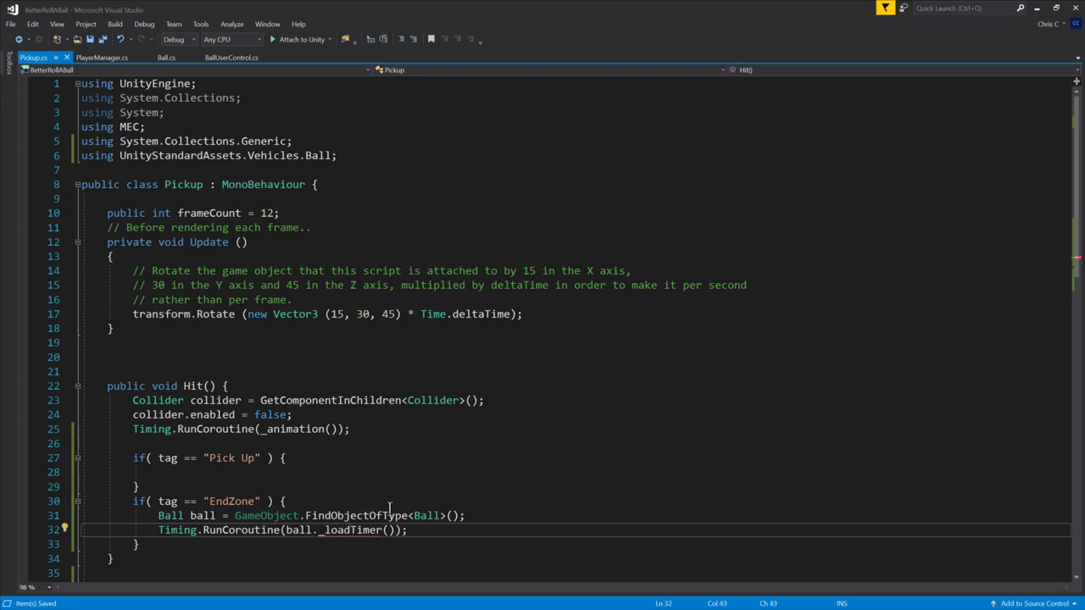
left_click(411, 530)
mouse_move(344, 530)
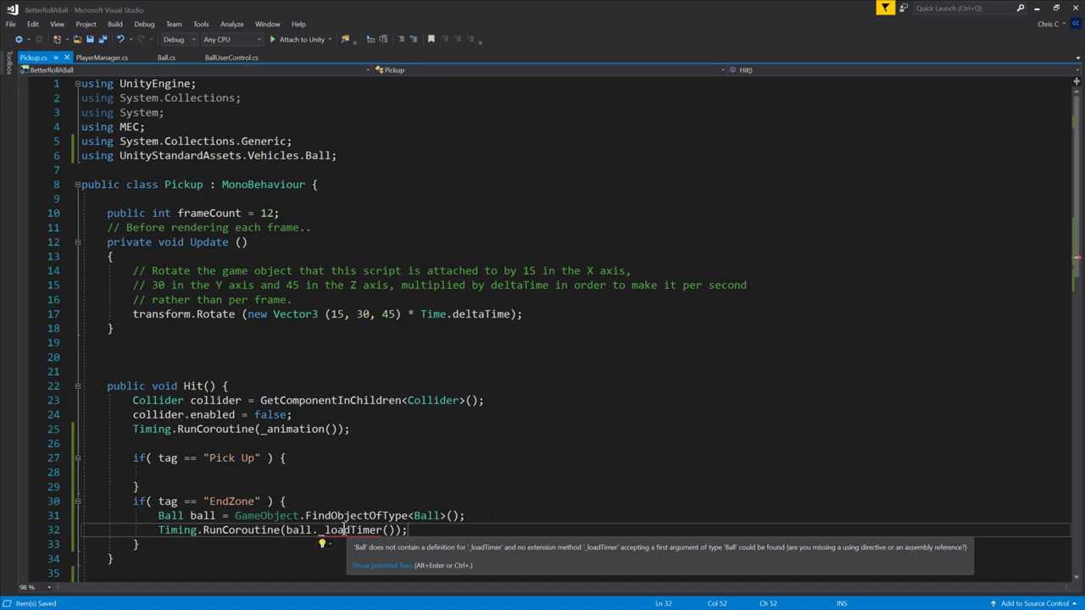
left_click(105, 56)
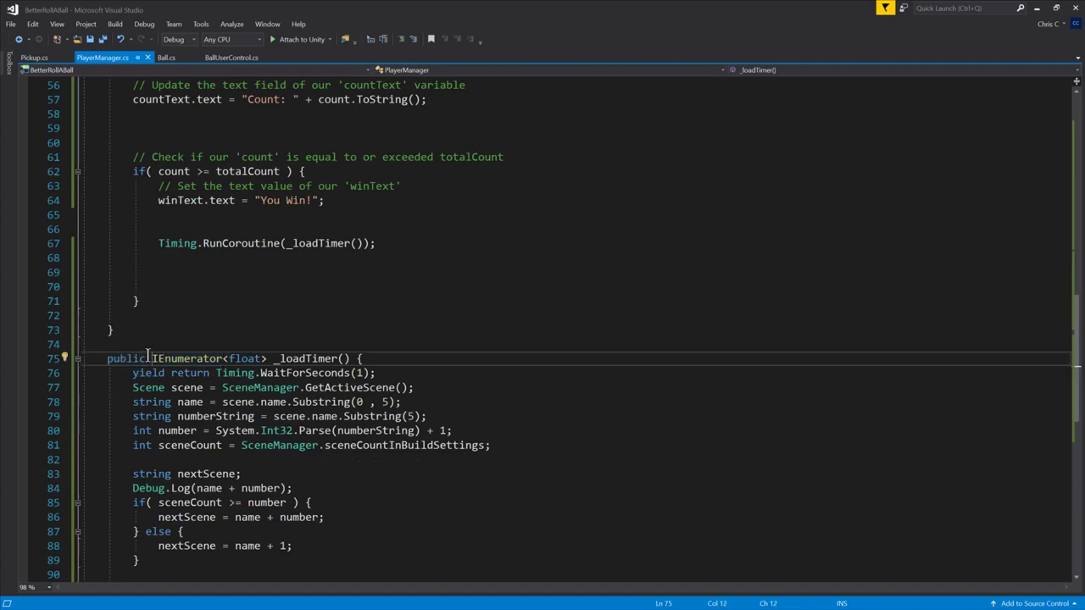
left_click_drag(152, 358, 246, 357)
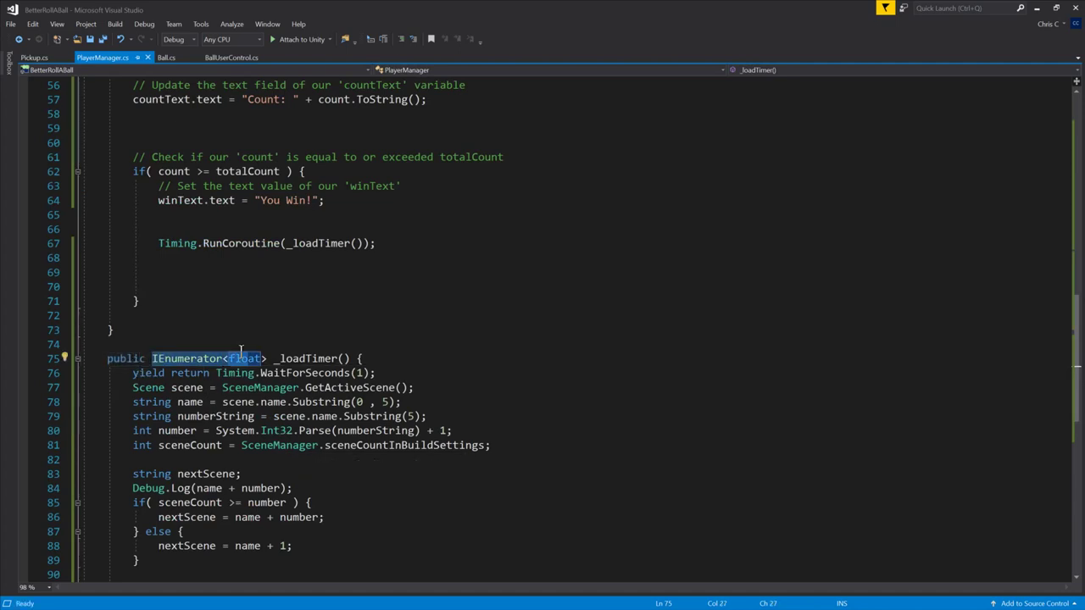
left_click(34, 58)
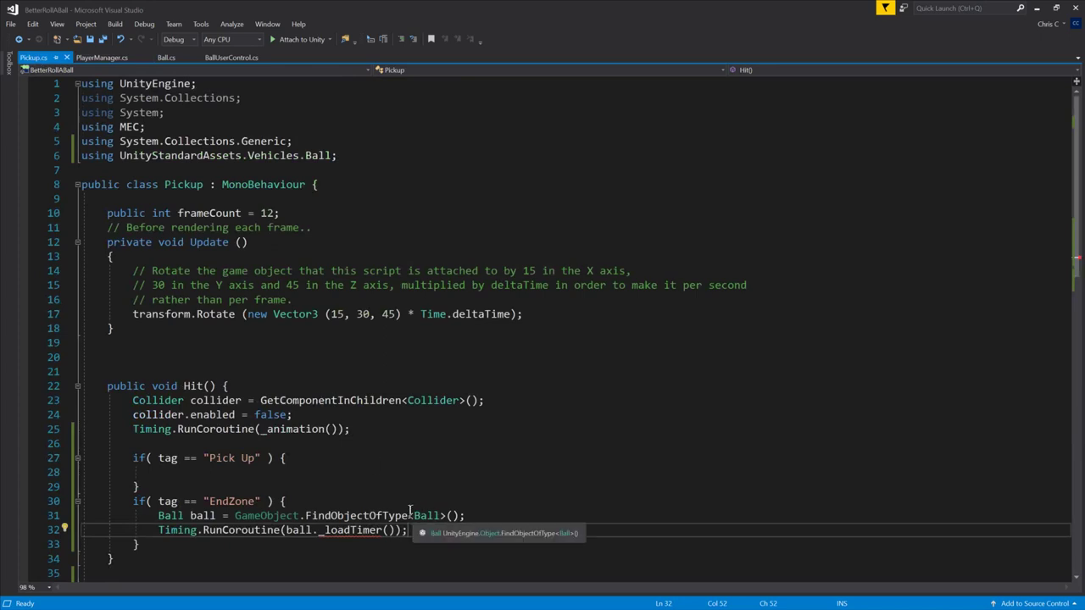
Step: Replace Ball with PlayerManager in the FindObjectOfType call and the variable declaration, then save
left_click(439, 515)
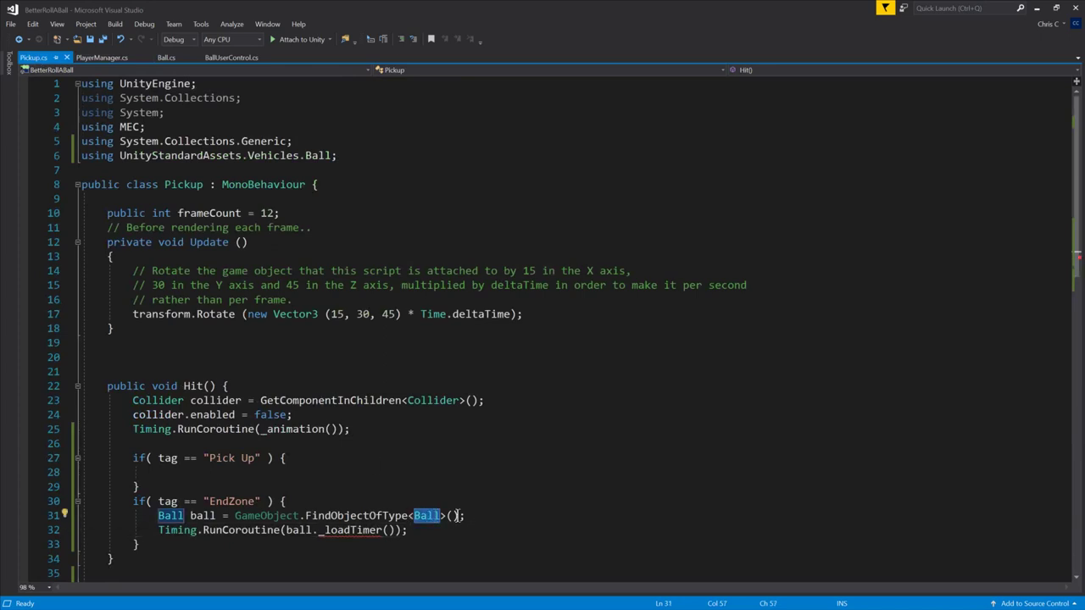
type("Pl")
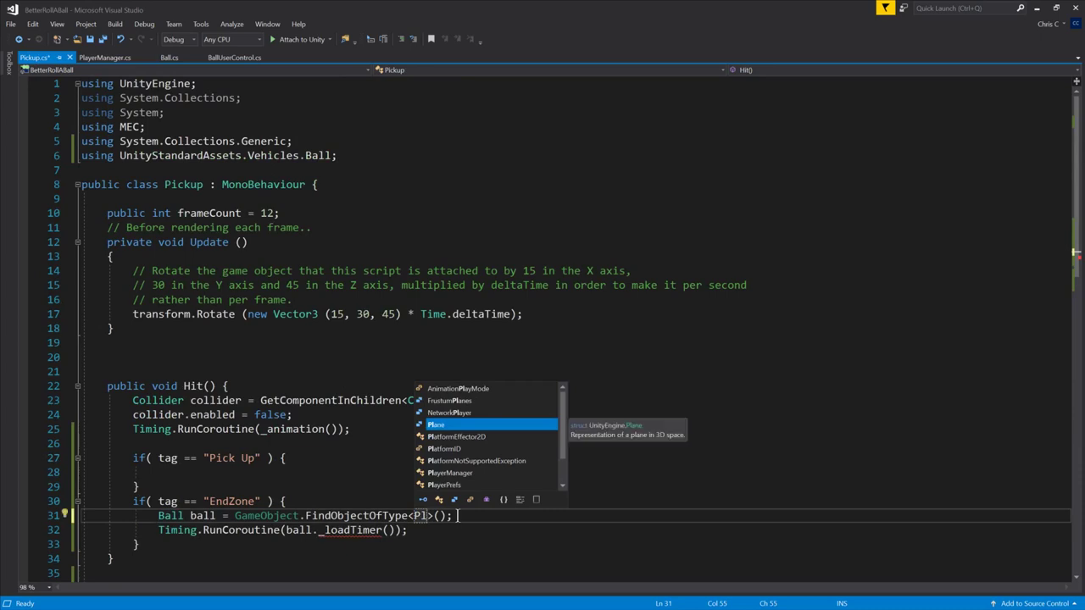
type("ayer")
key("Tab")
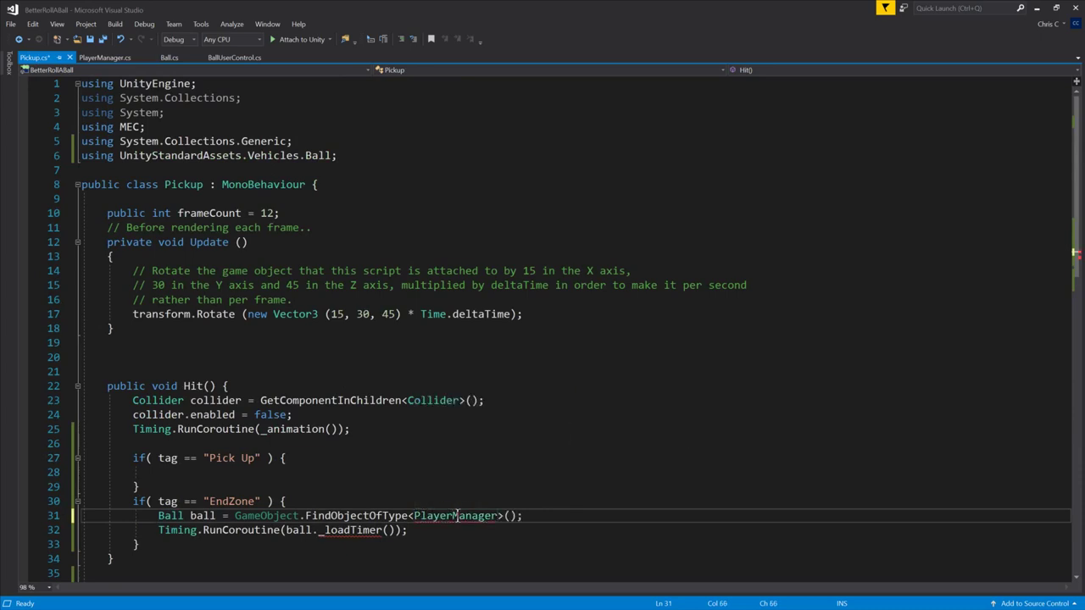
key("Home")
key("Home")
key("shift+Right")
key("shift+Right")
key("shift+Right")
key("shift+Right")
type("Pl")
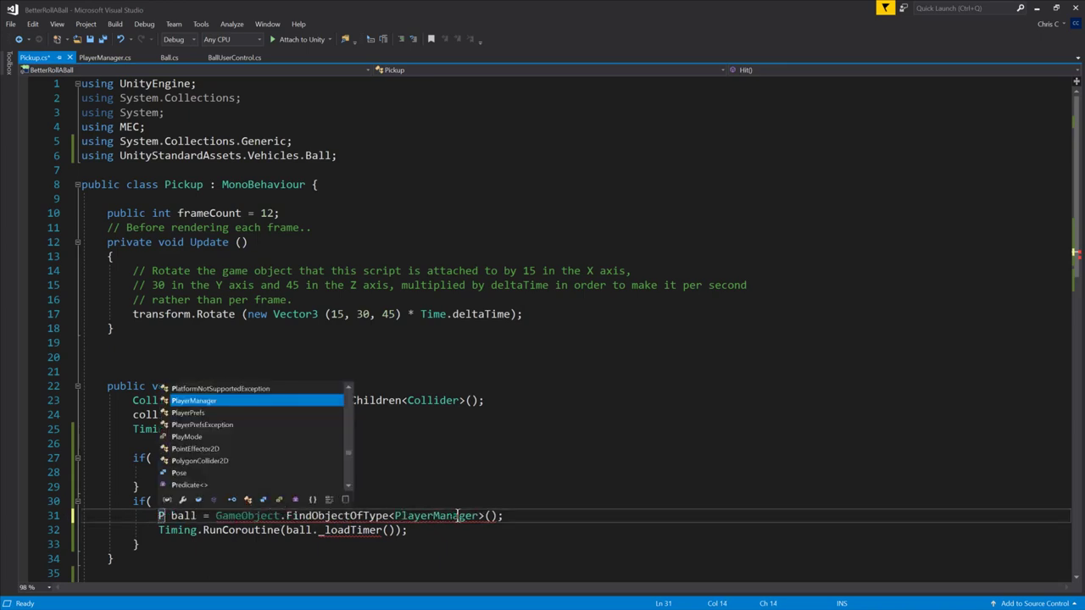
key("Tab")
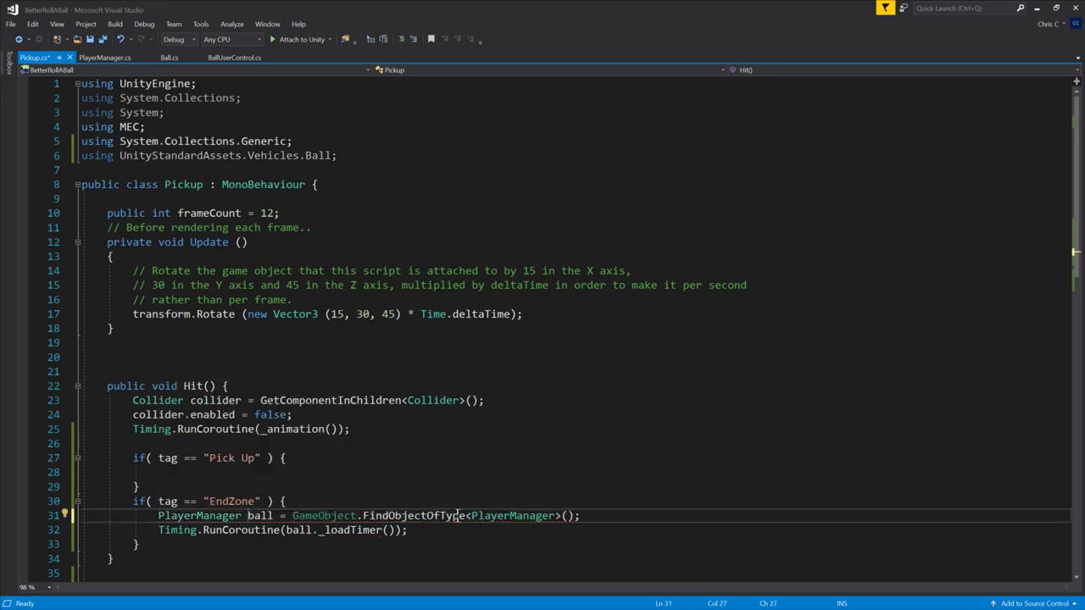
key("Down")
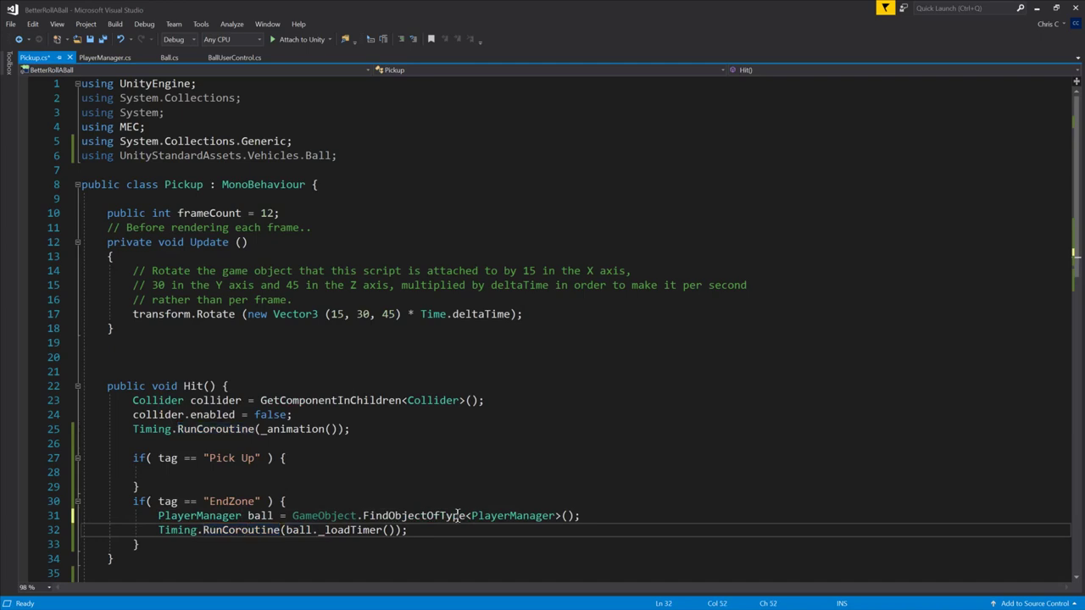
key("ctrl+s")
Step: Rename the ball variable to playerManager everywhere with Ctrl+R,R
double_click(260, 516)
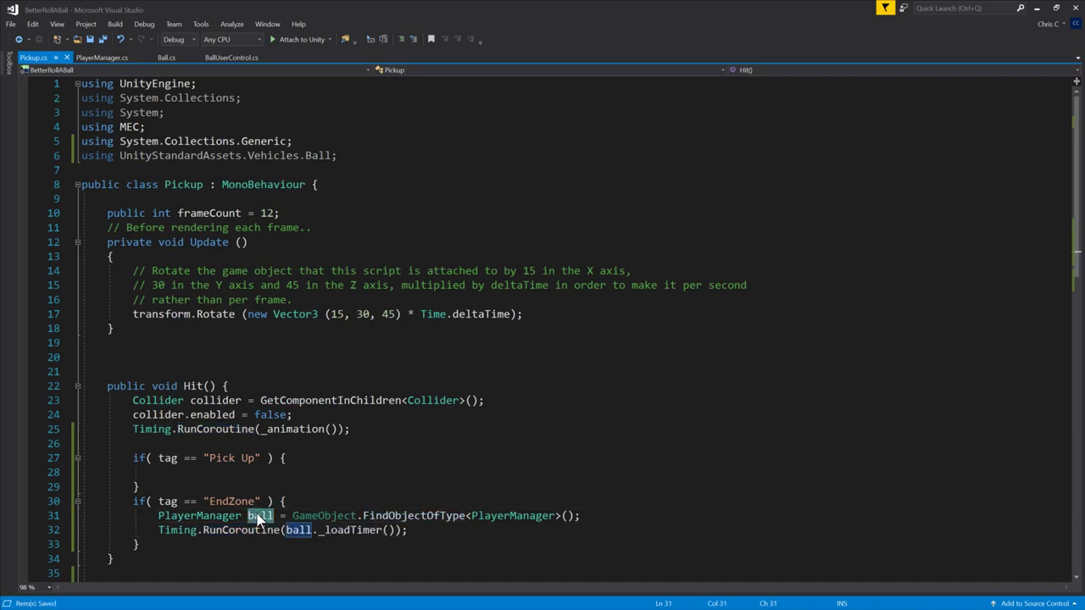
double_click(194, 515)
key("ctrl+c")
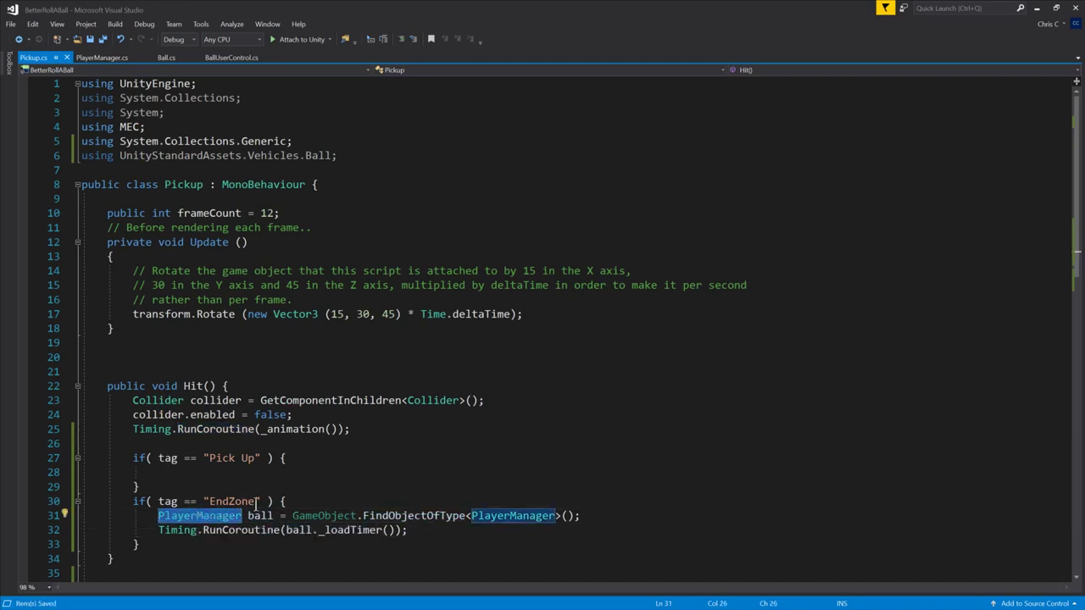
double_click(260, 516)
key("ctrl+r")
key("ctrl+r")
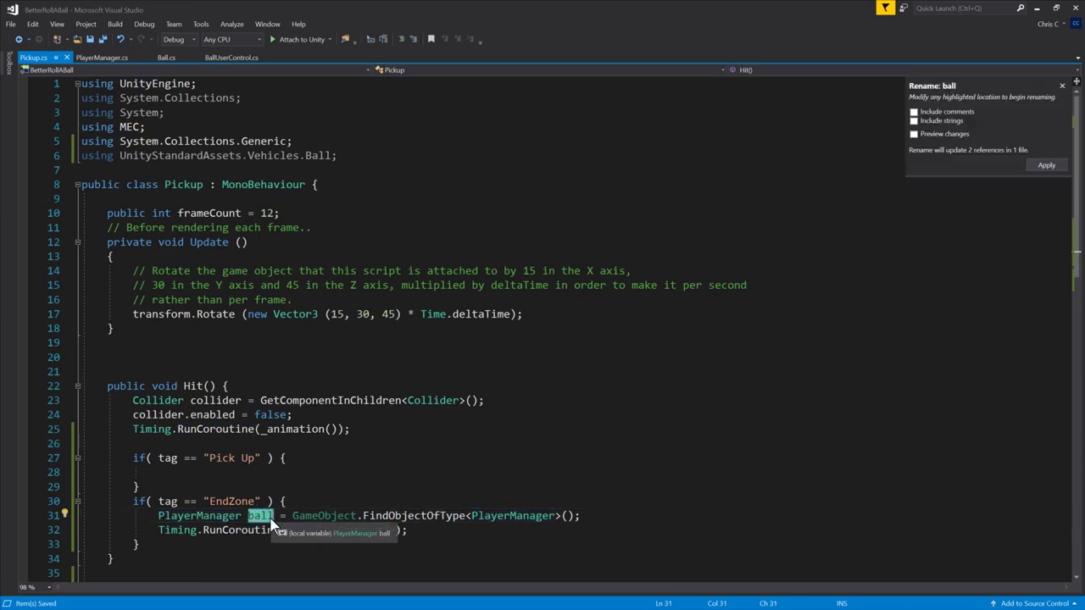
key("ctrl+v")
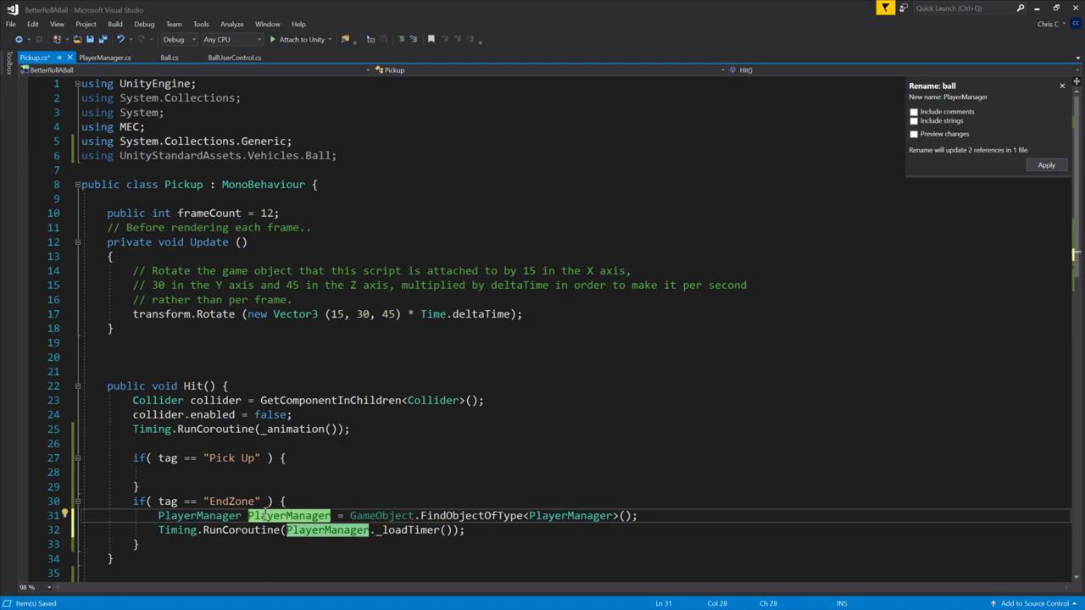
key("BackSpace")
type("p")
key("Return")
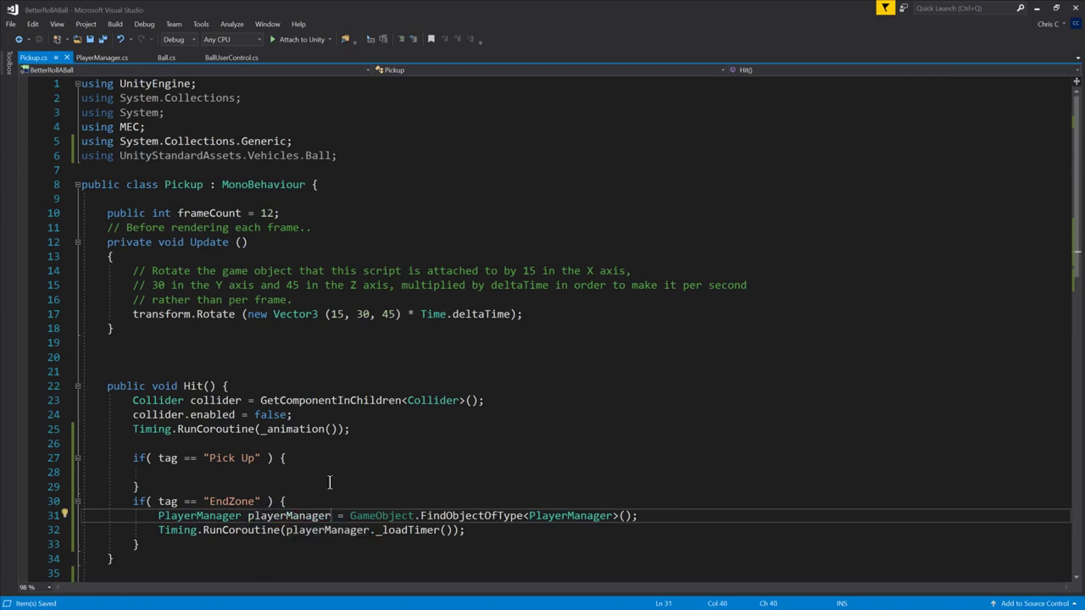
scroll(331, 490, "down", 3)
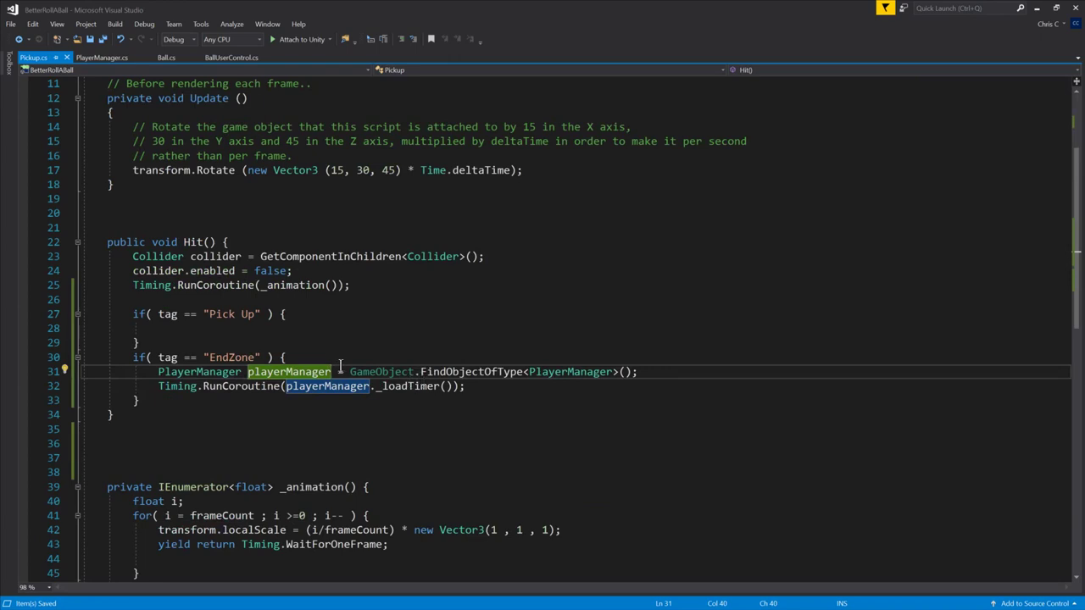
left_click(288, 357)
left_click(164, 322)
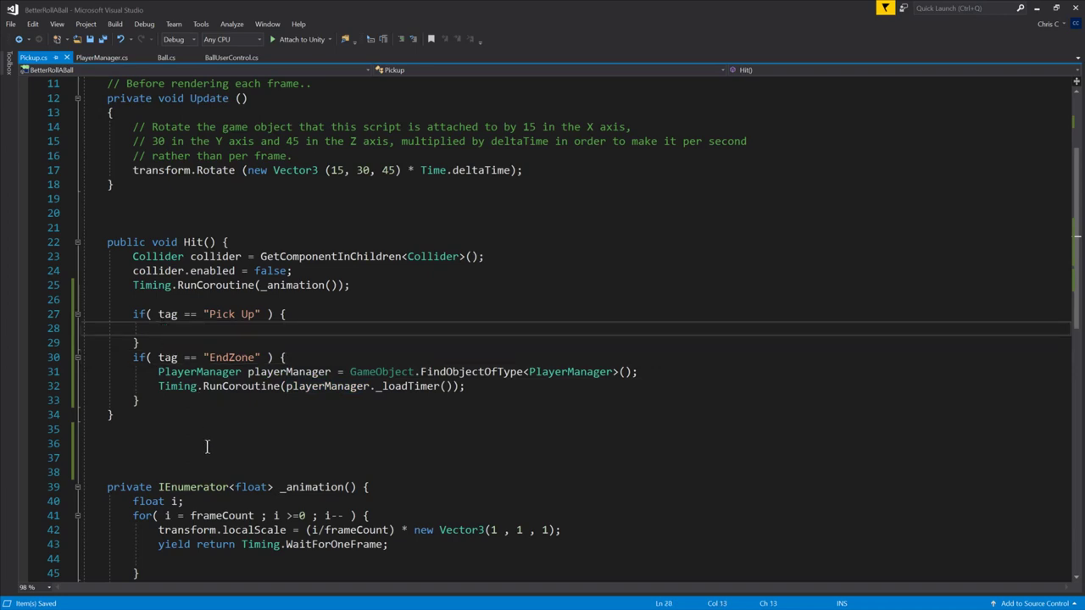
scroll(217, 441, "down", 3)
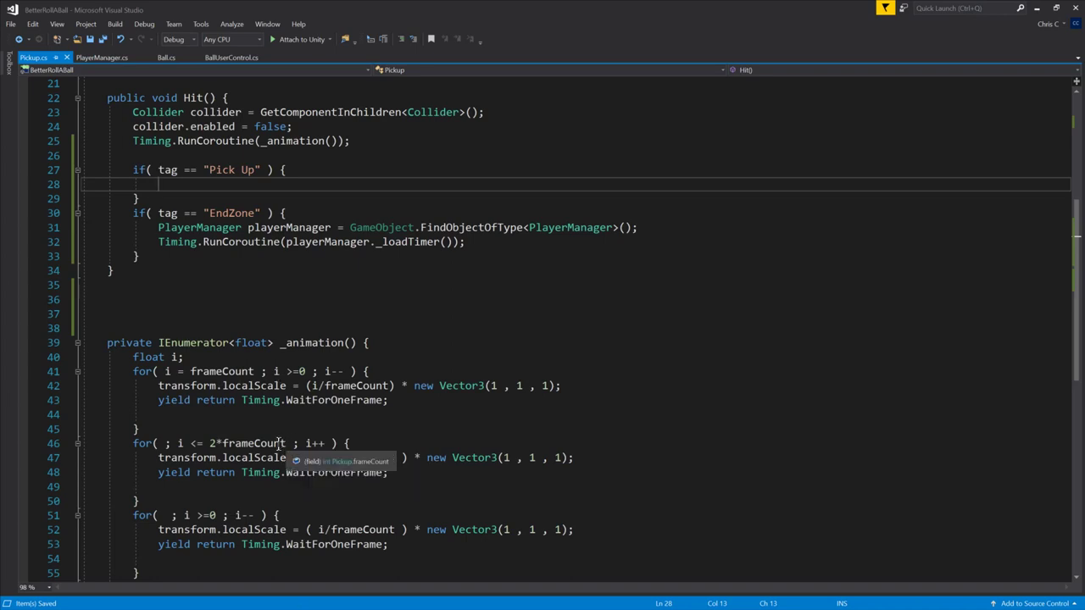
Step: In Unity, play the level and roll the ball with W into the EndZone to load Platf2
key("alt+Tab")
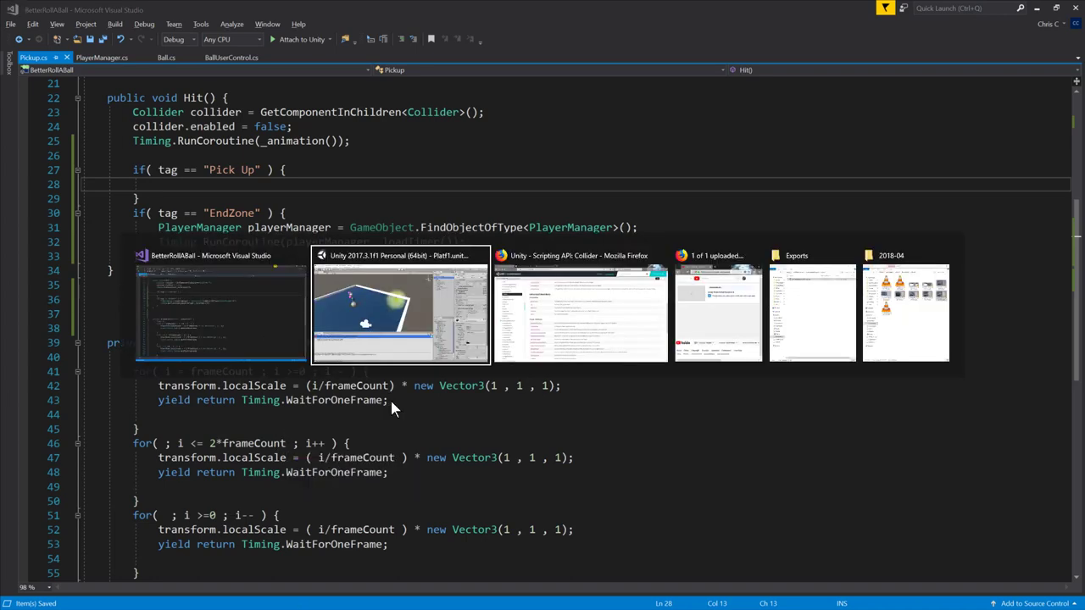
left_click(523, 34)
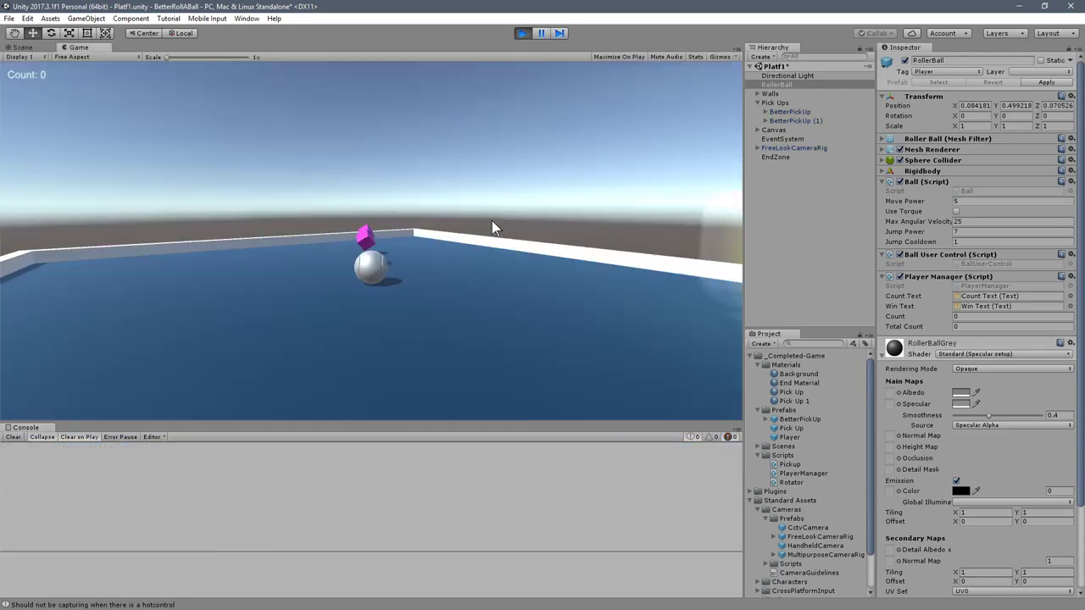
key("w")
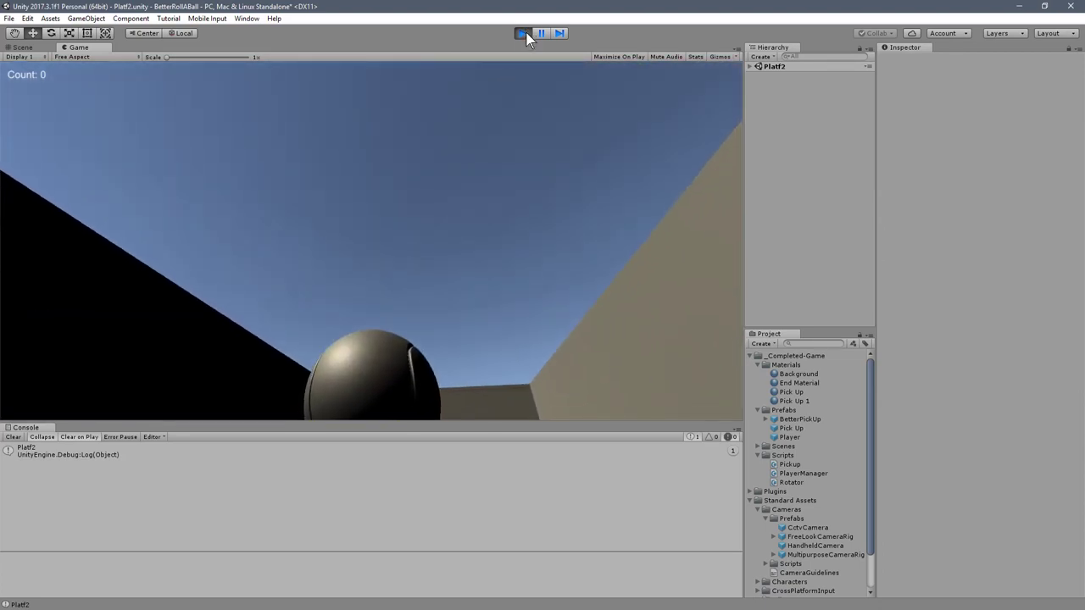
Step: Stop play mode, apply FreeLookCameraRig's changes to its prefab, and play Platf1 again
left_click(526, 32)
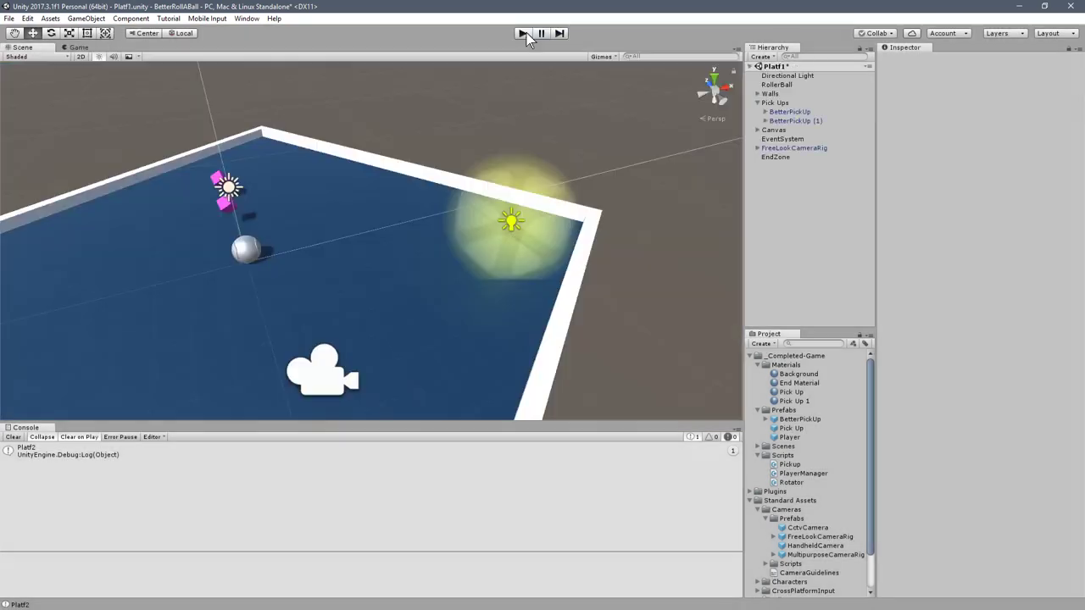
right_click_drag(419, 283, 439, 207)
scroll(263, 250, "up", 1)
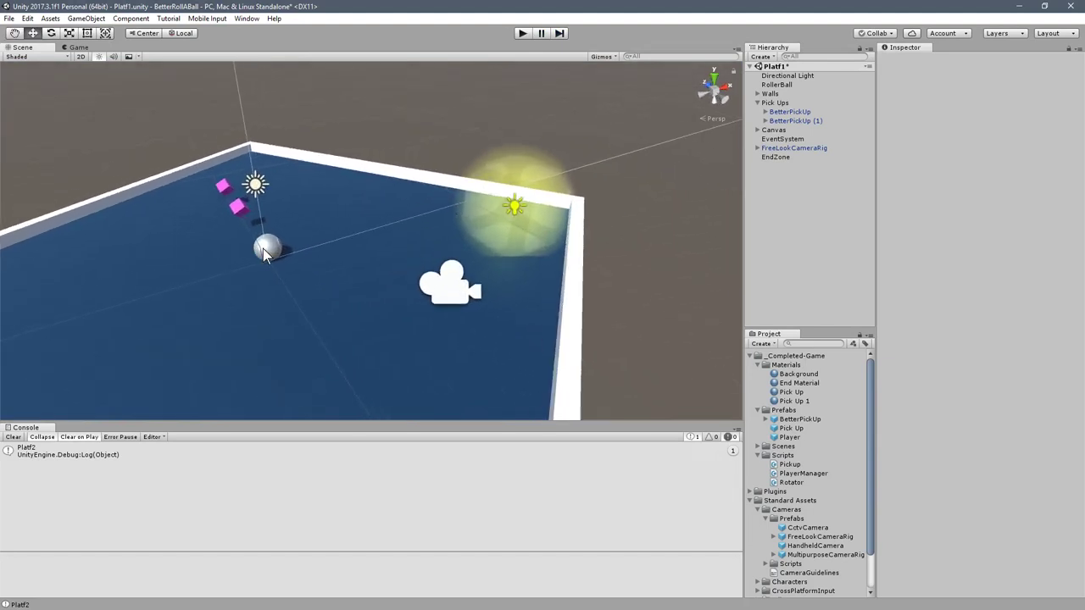
left_click(798, 147)
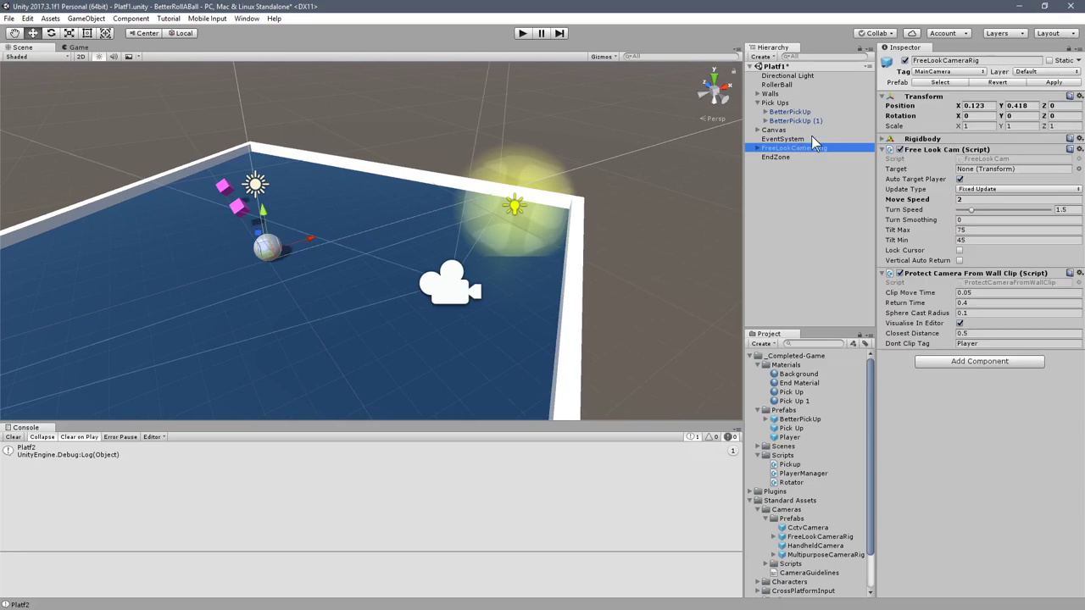
left_click(1054, 83)
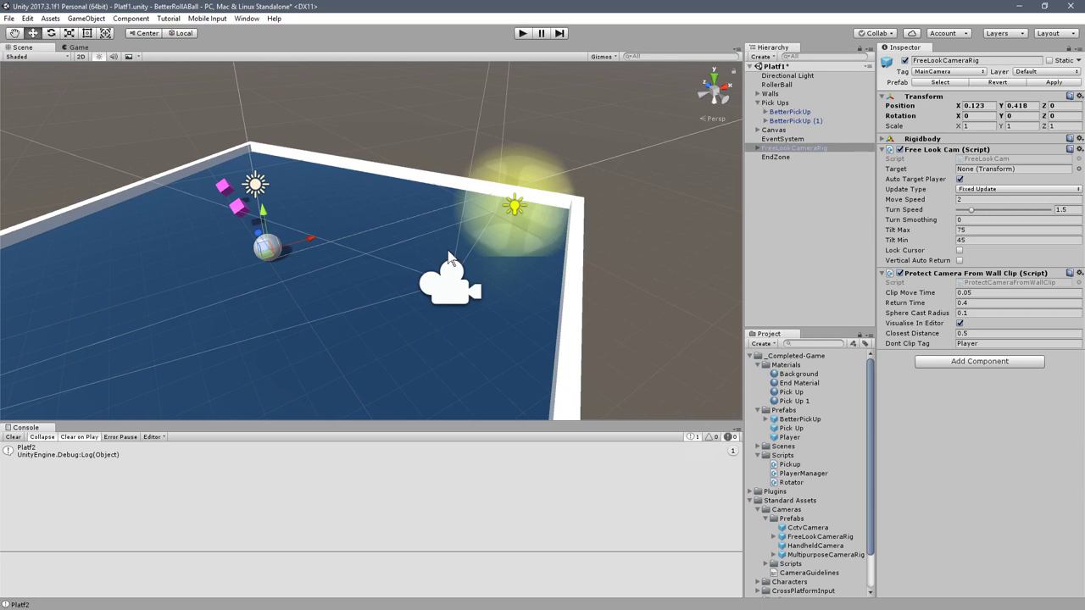
left_click(523, 33)
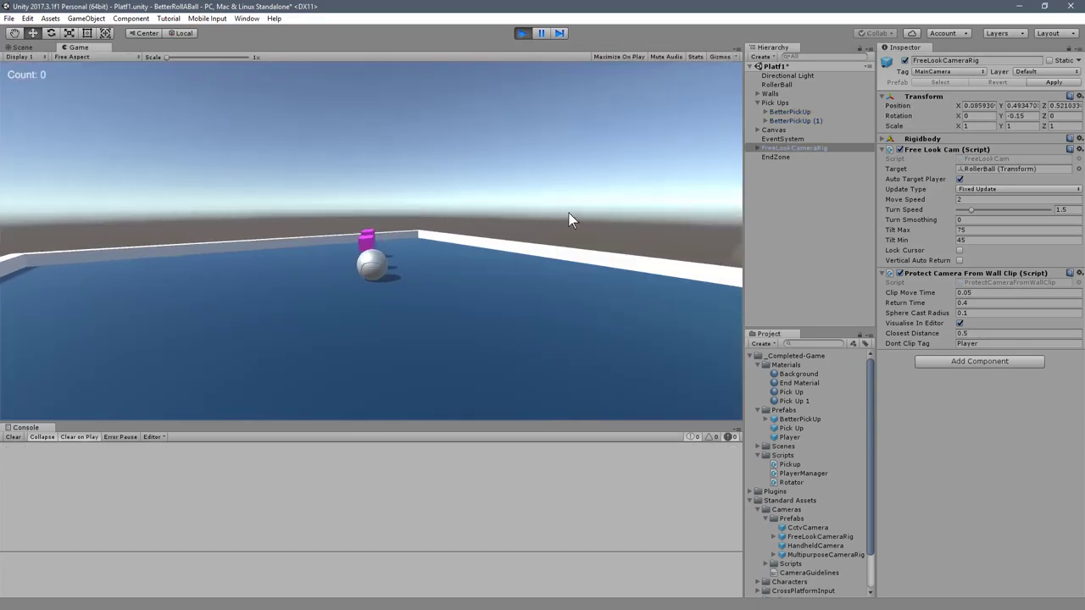
Step: Roll the ball with the Up arrow through the pickups into Platf3, then stop playing
key("Up")
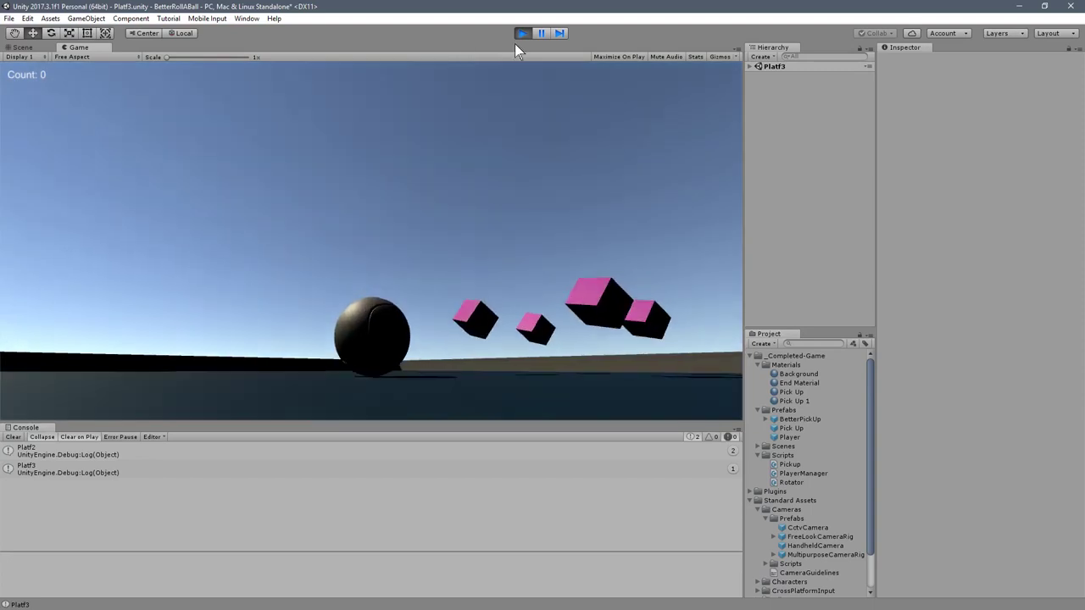
left_click(523, 33)
left_click_drag(335, 222, 419, 208, "alt")
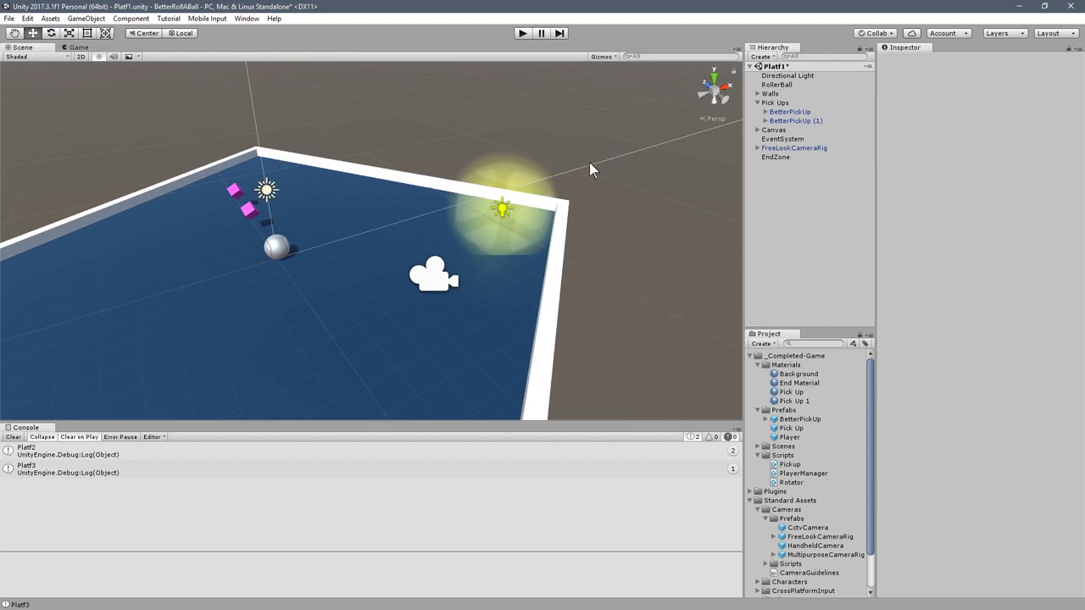
Step: Select the Directional Light and move it up and left above the board
left_click(784, 76)
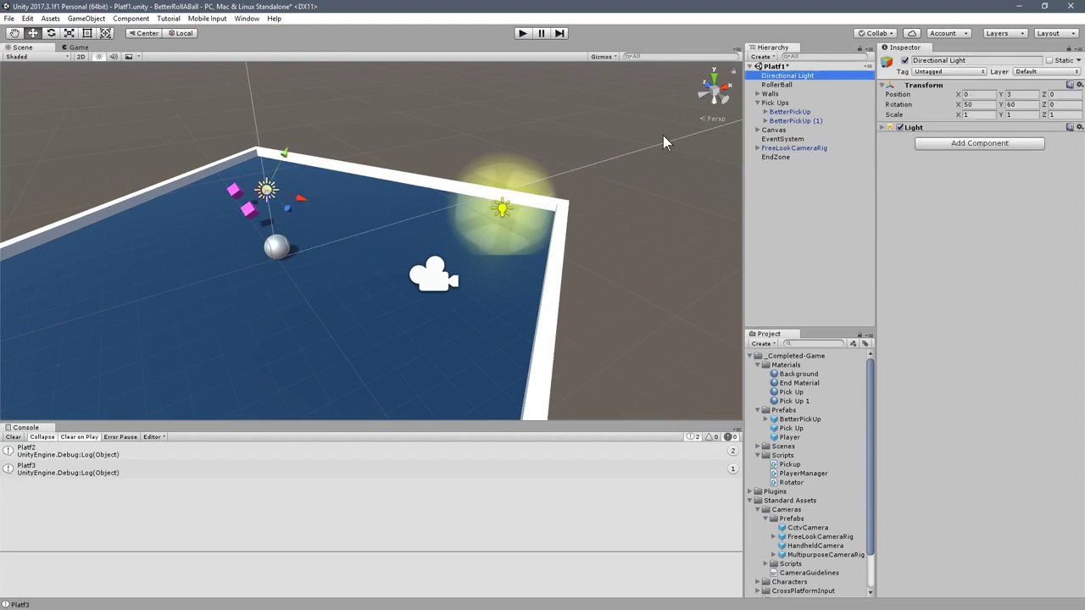
left_click_drag(510, 294, 424, 283, "alt")
scroll(423, 283, "up", 2)
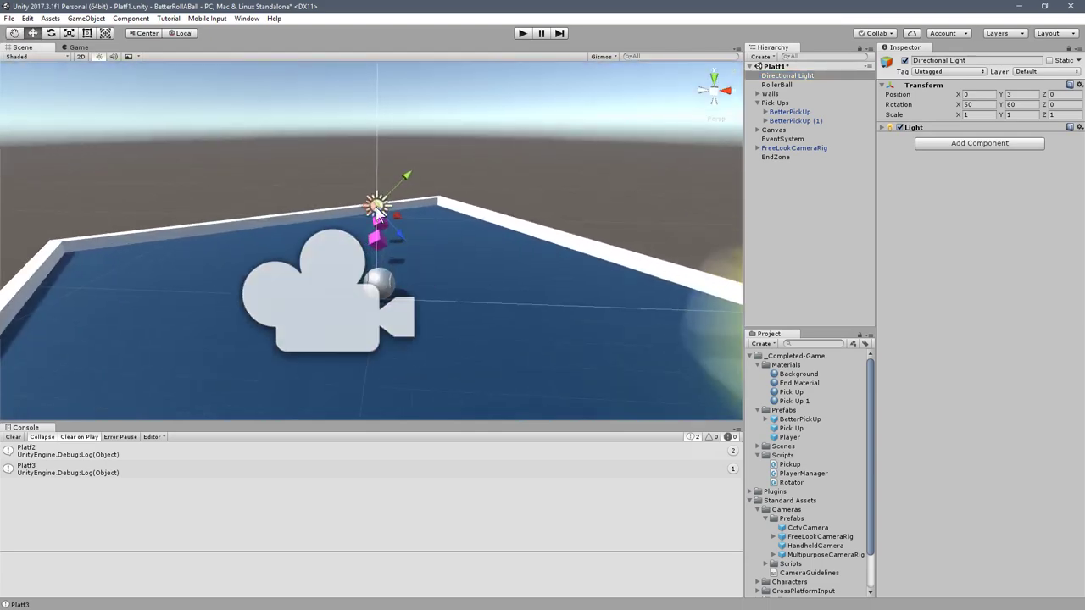
left_click_drag(402, 232, 460, 284)
left_click_drag(355, 283, 506, 356, "alt")
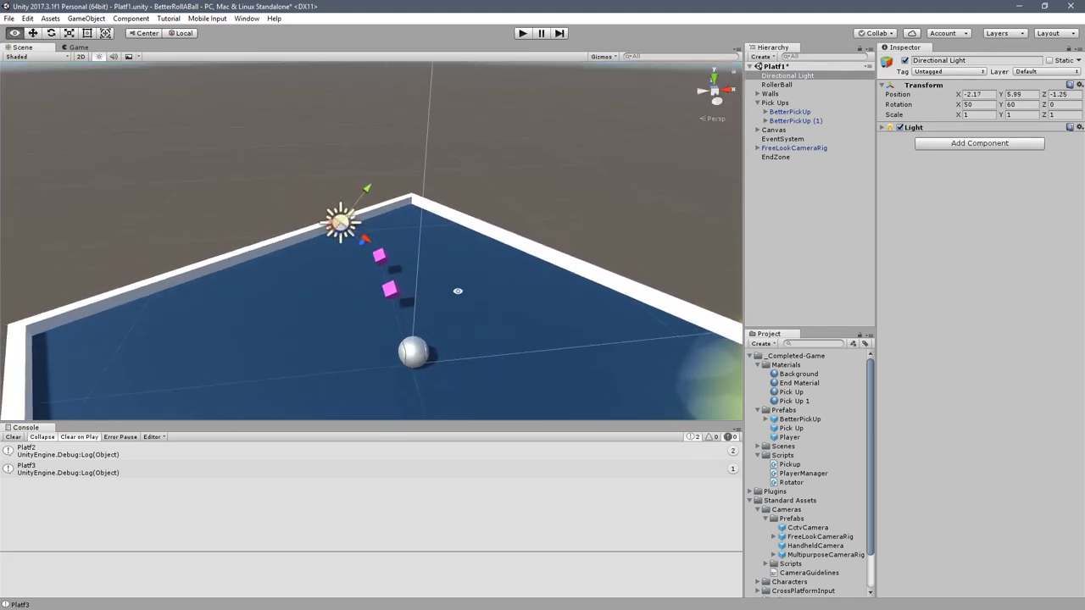
left_click_drag(458, 291, 422, 262, "alt")
left_click_drag(508, 260, 419, 228, "alt")
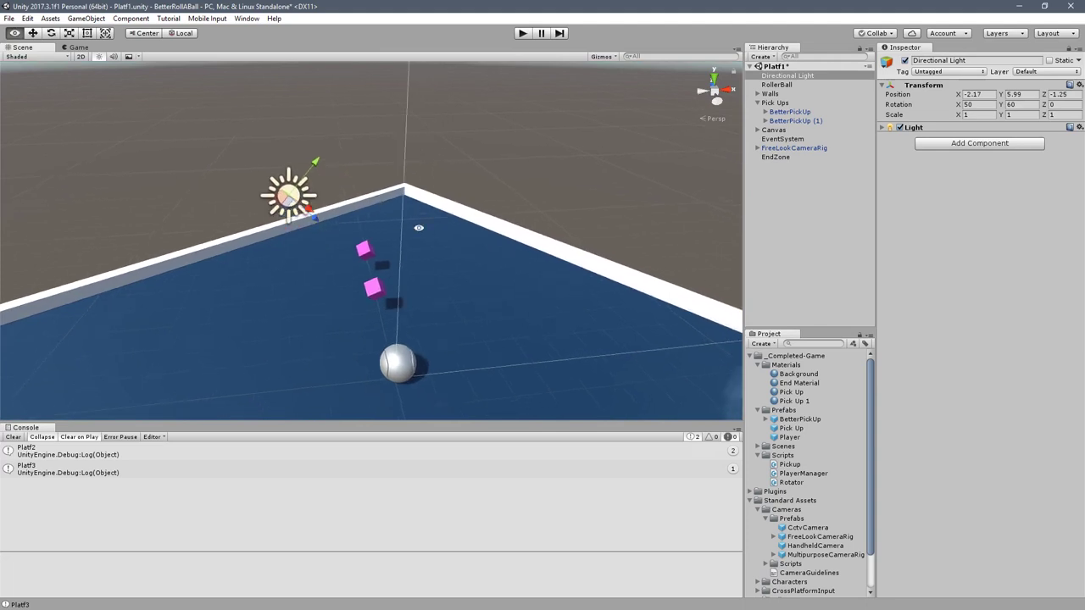
Step: Experiment with the Gizmos icon size and toggle 3D icon scaling off and back on
left_click(613, 56)
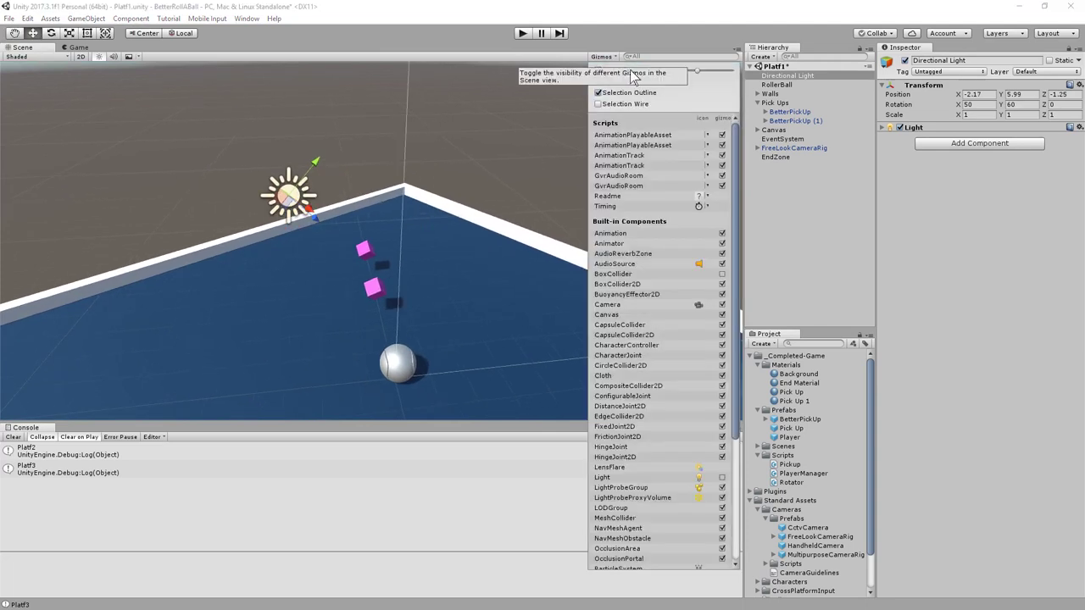
mouse_move(698, 71)
left_mouse_down()
mouse_move(712, 72)
mouse_move(699, 73)
left_mouse_up()
left_click(619, 71)
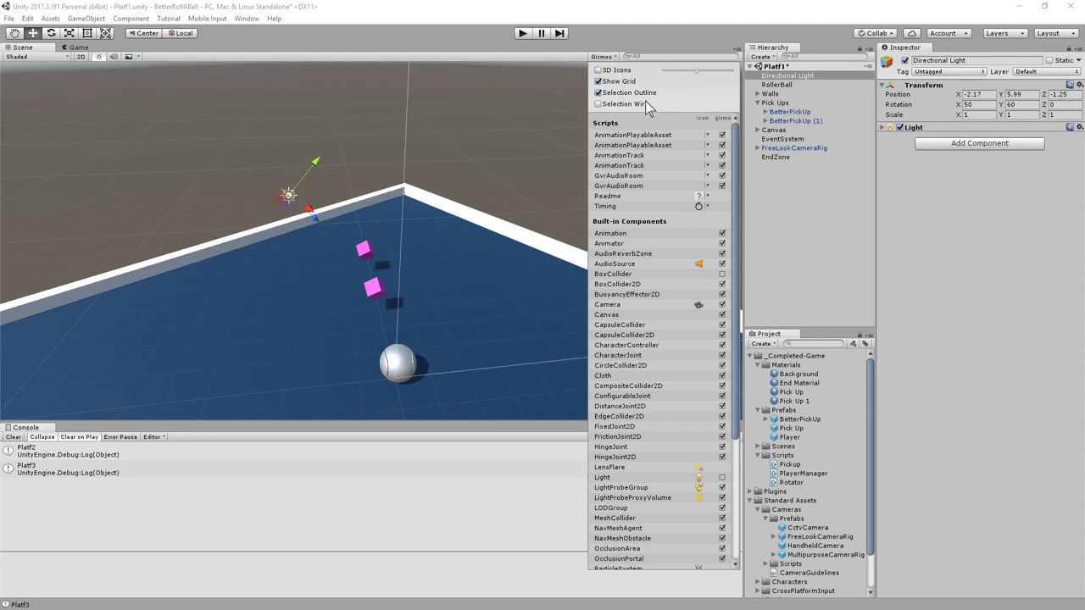
scroll(371, 183, "up", 3)
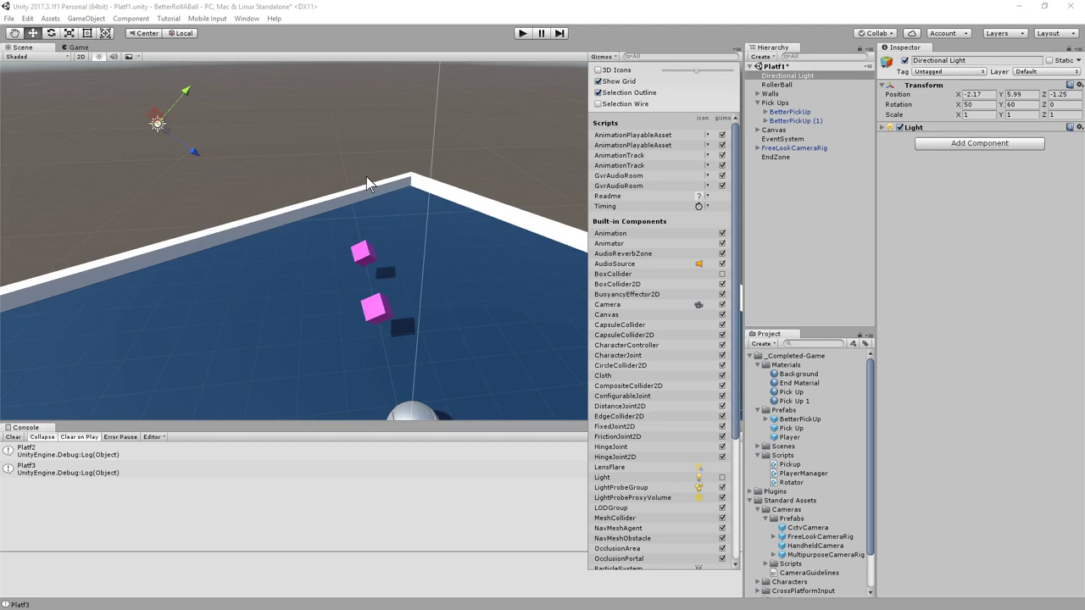
scroll(370, 183, "down", 2)
left_click(598, 70)
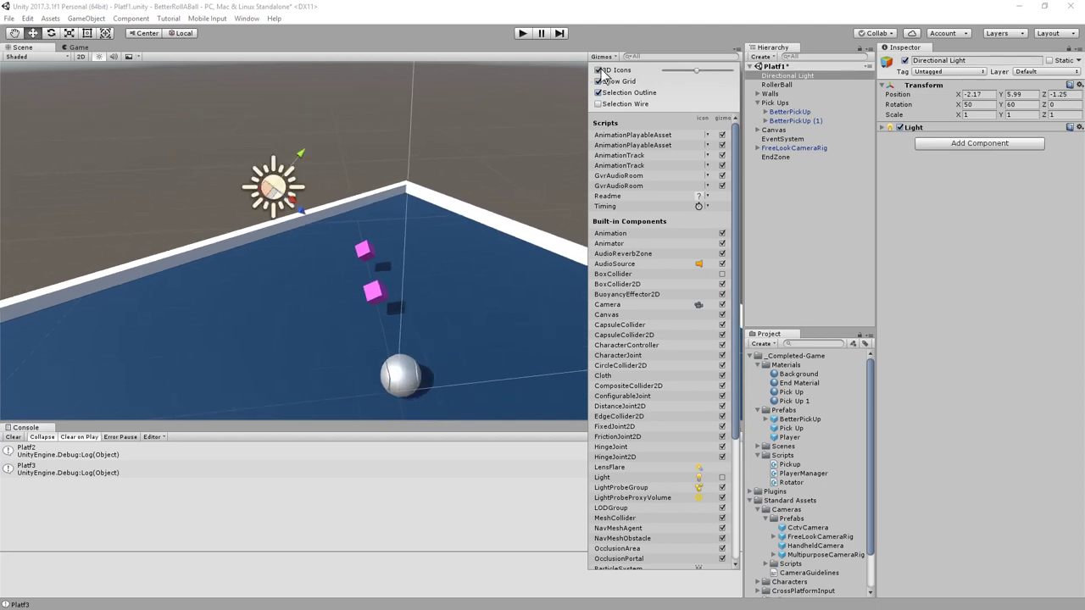
left_click(522, 36)
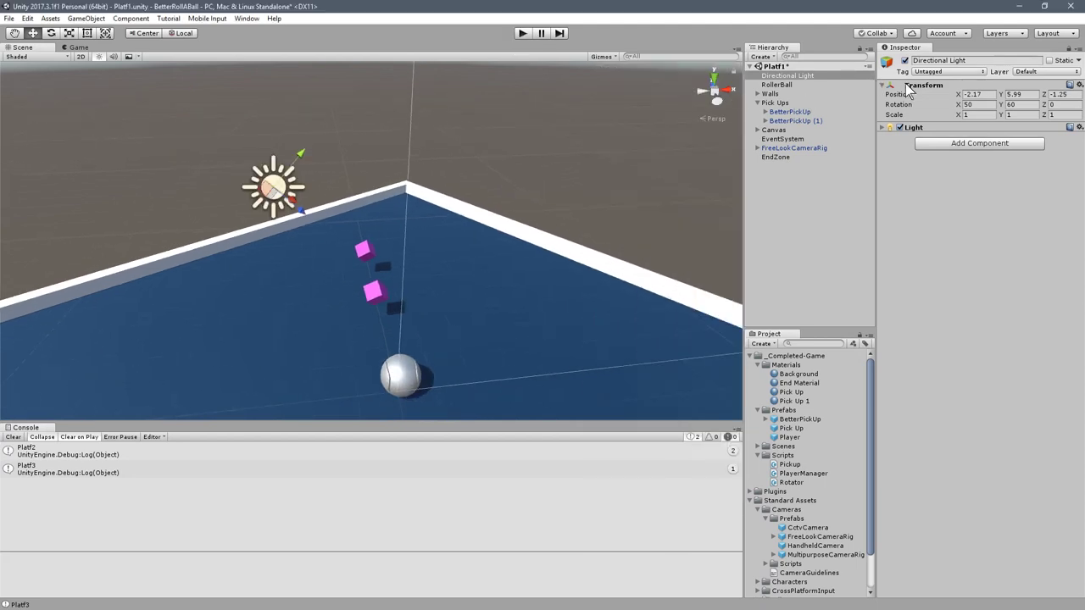
Step: Expand the Light's full settings, shrink the Gizmos 3D Icons slider, and reselect the Directional Light
left_click(883, 127)
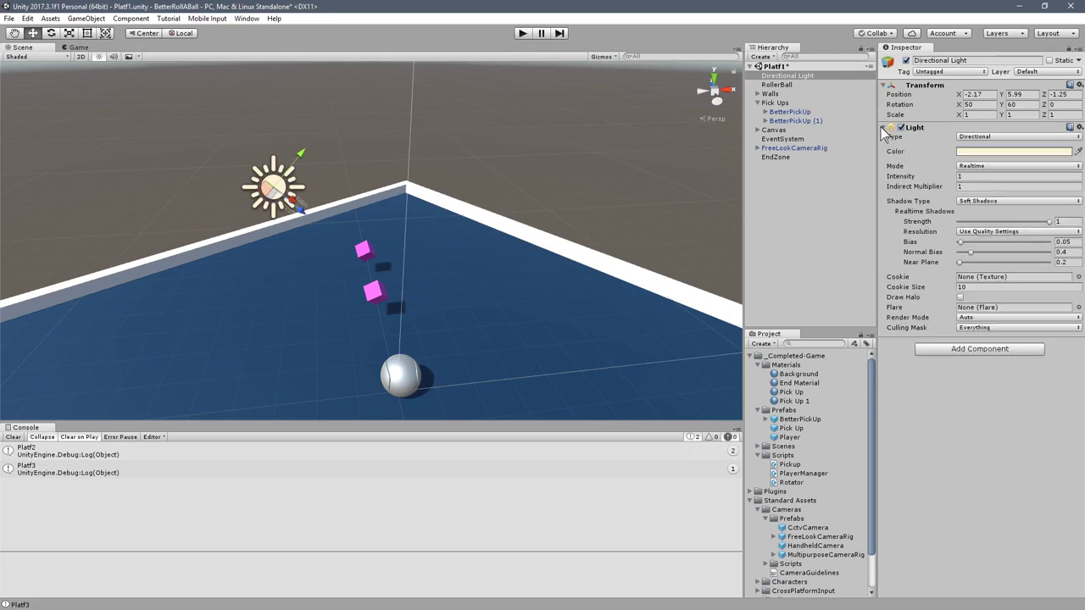
left_click(884, 129)
left_click(884, 128)
left_click_drag(441, 127, 399, 231, "alt")
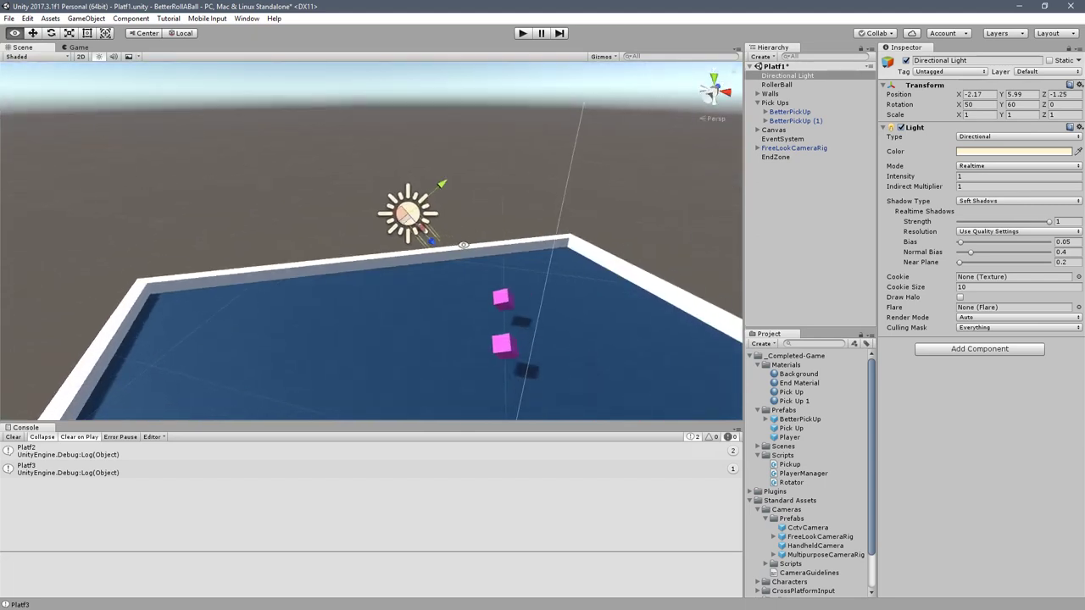
left_click(602, 56)
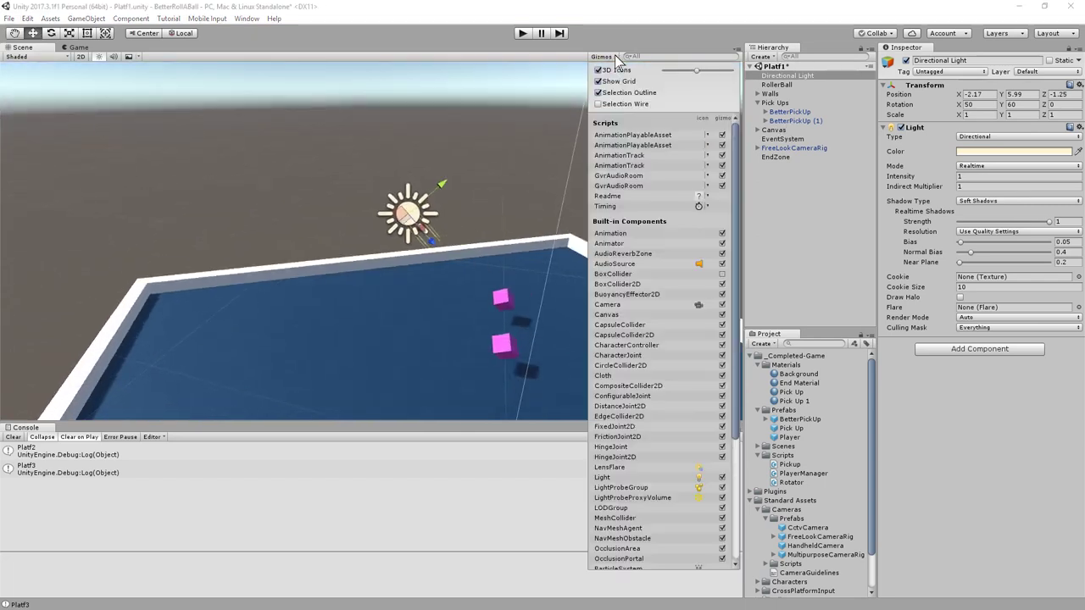
left_click_drag(693, 69, 681, 71)
left_click(556, 147)
left_click(556, 146)
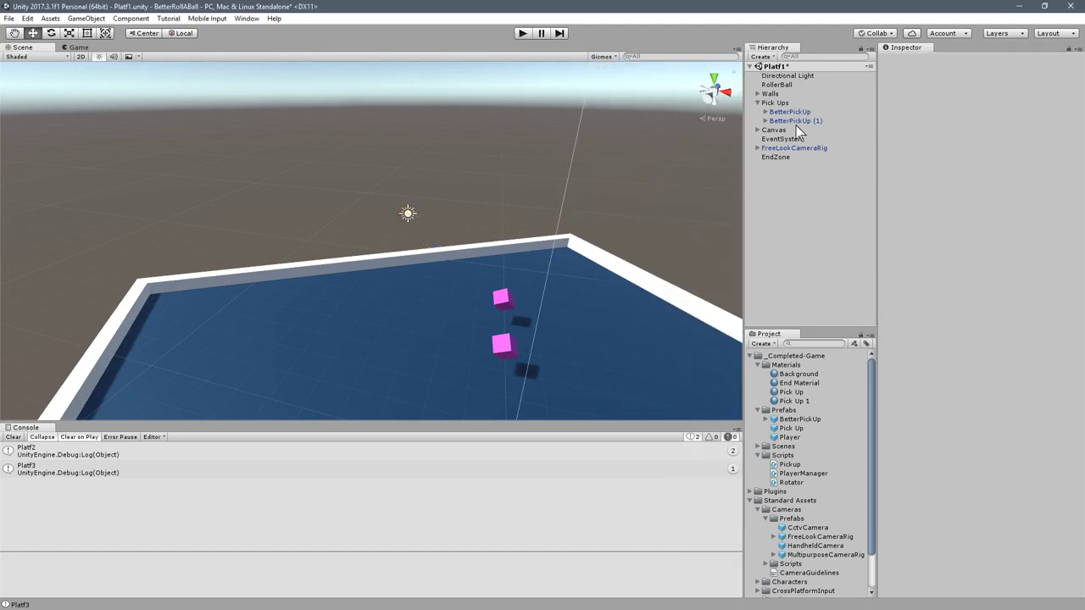
left_click(786, 76)
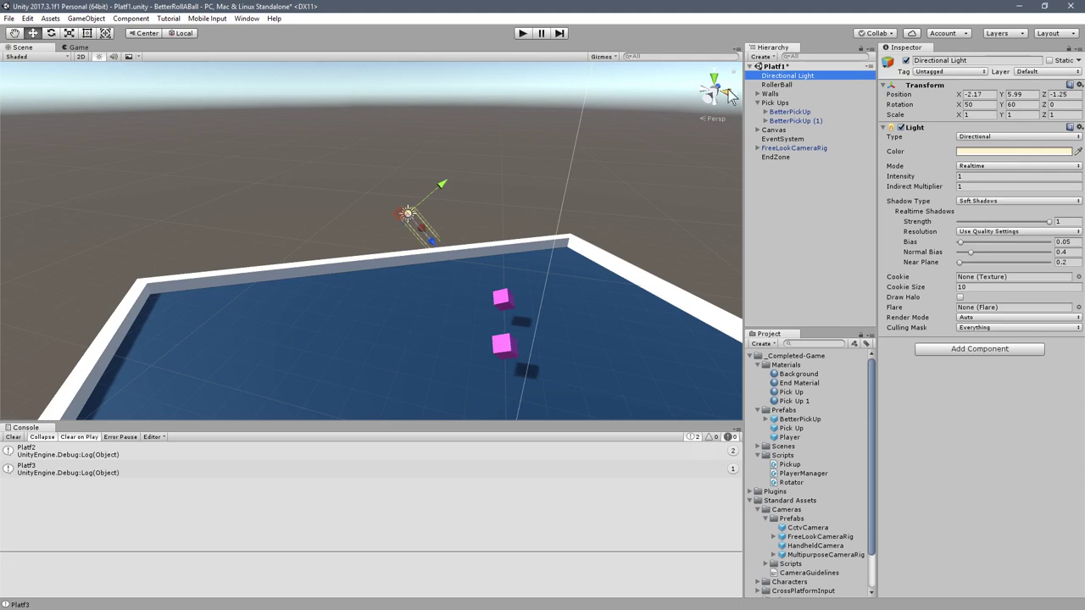
Step: Open Window > Lighting > Settings and dock it, widened, beside the Hierarchy
left_click(246, 18)
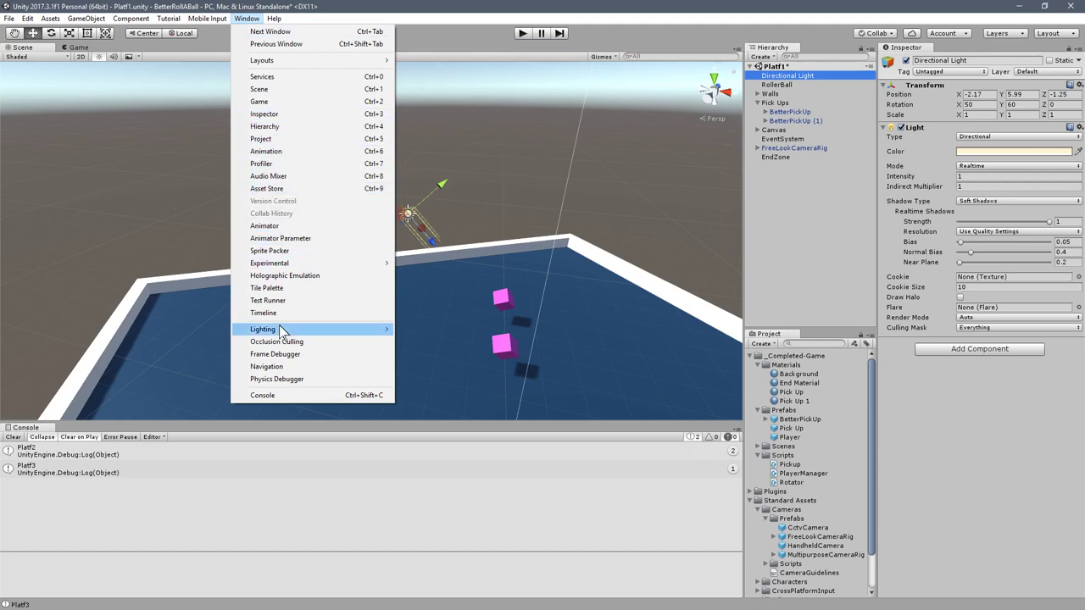
mouse_move(292, 330)
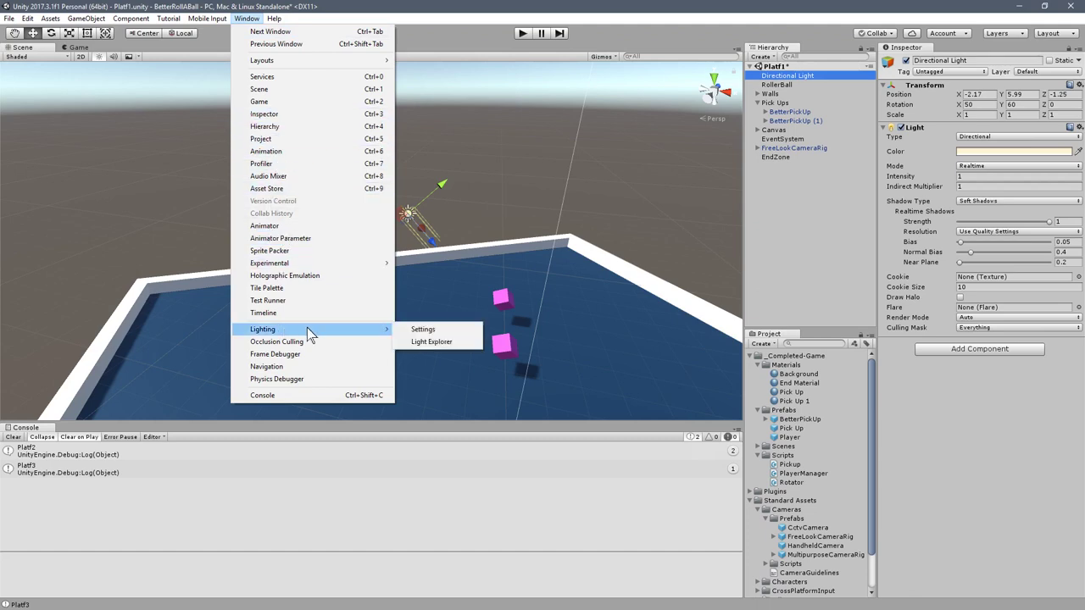
left_click(435, 330)
left_click_drag(8, 14, 819, 51)
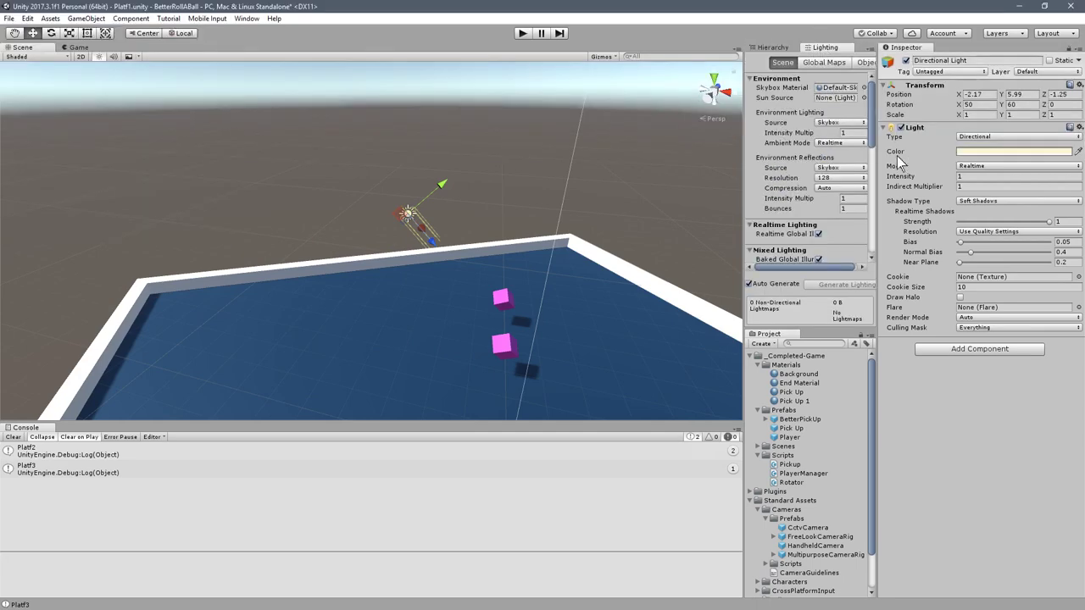
left_click_drag(871, 156, 893, 156)
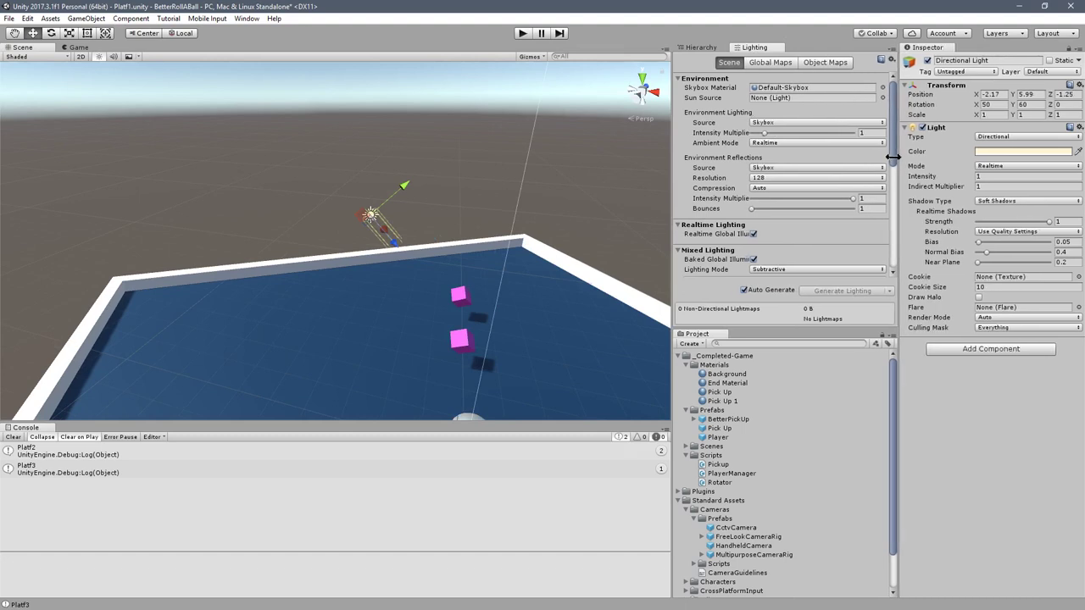
Step: Look at the Skybox Material picker without changing Default-Skybox, then dock Lighting beside Project
left_click(884, 88)
scroll(133, 174, "up", 5)
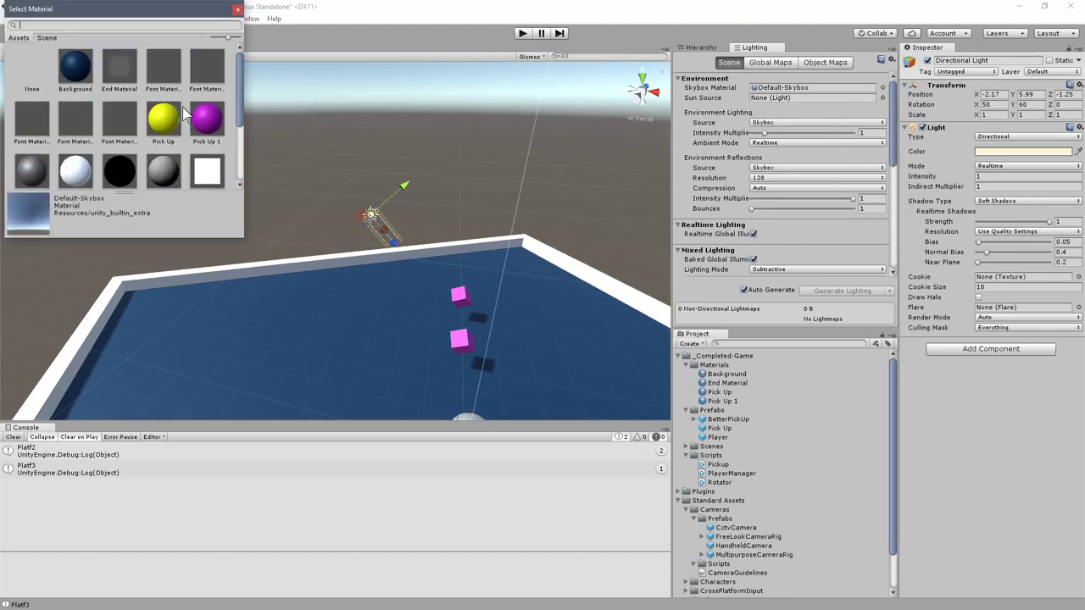
left_click(237, 8)
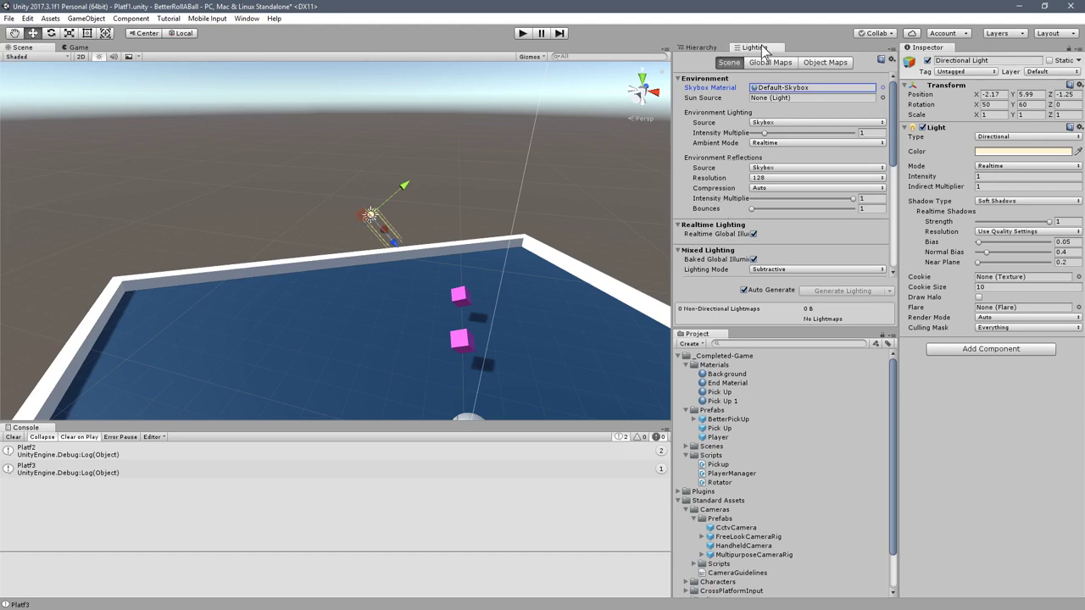
left_click_drag(761, 45, 757, 337)
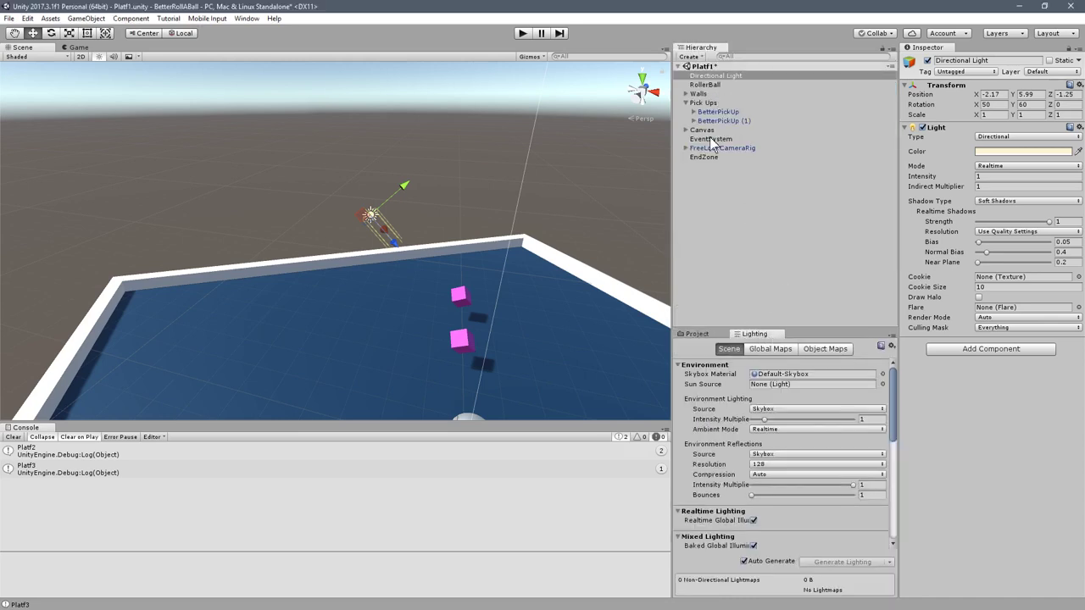
Step: Assign the Directional Light as the Sun Source, then toggle scene fog on and back off
left_click_drag(700, 77, 781, 385)
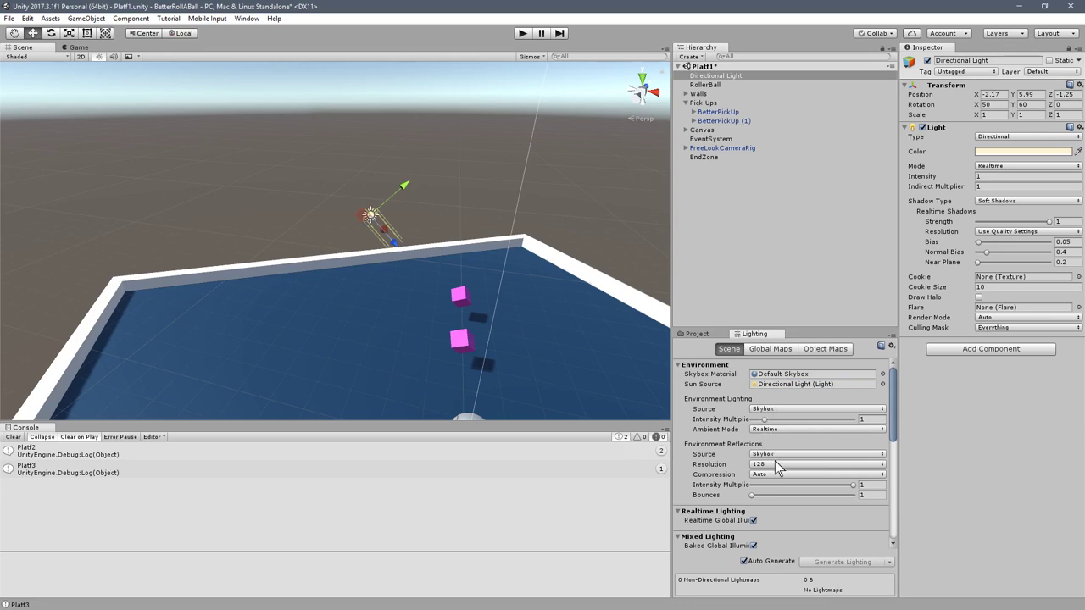
scroll(784, 466, "down", 2)
scroll(786, 467, "down", 8)
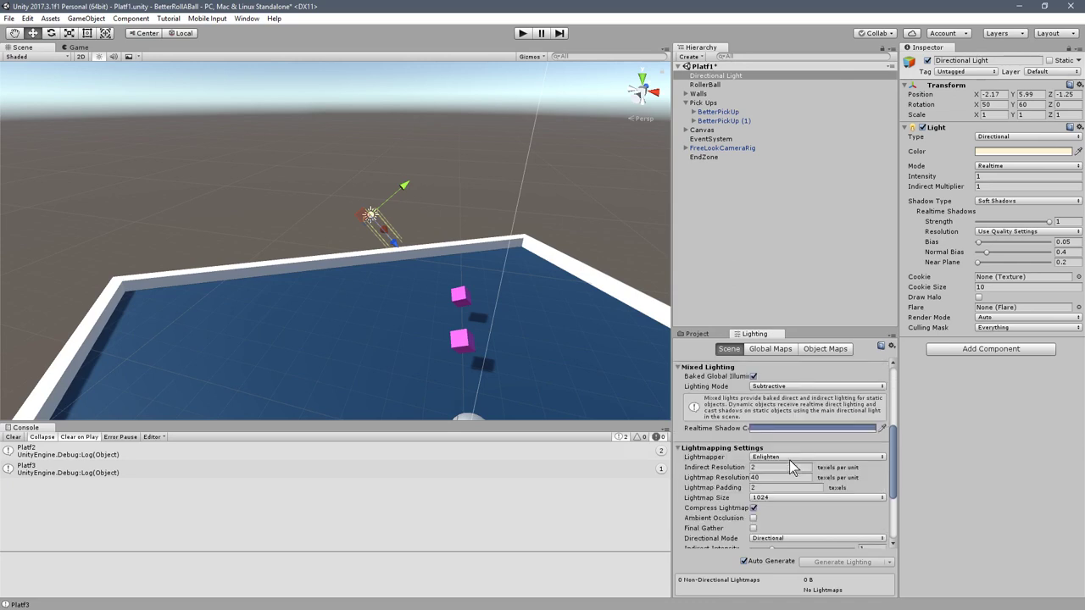
scroll(797, 458, "down", 7)
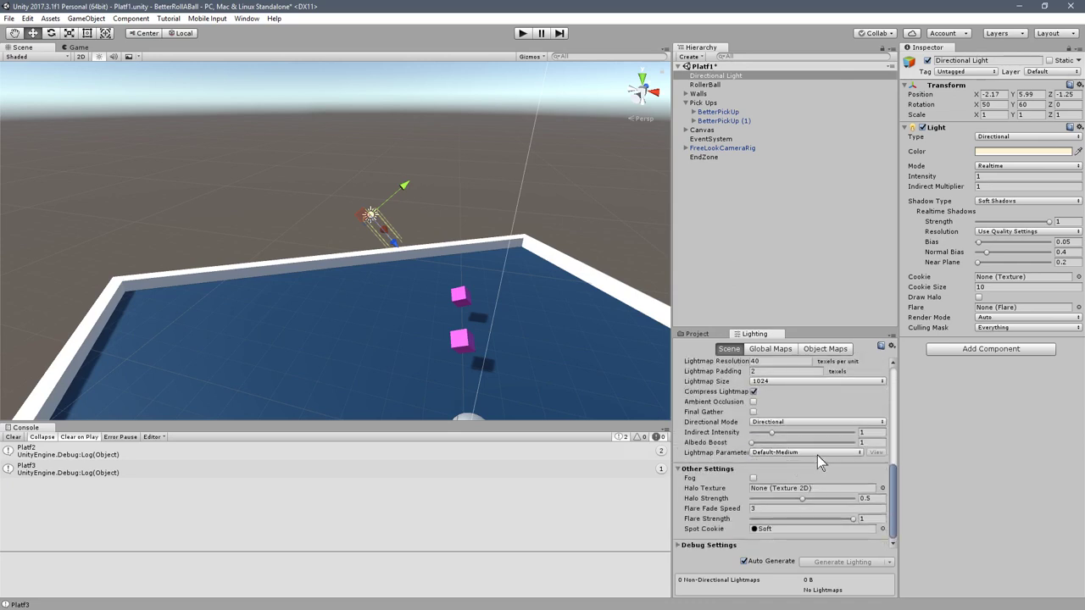
left_click(754, 479)
left_click(754, 479)
Step: Lower the Directional Light's shadow strength with scene lighting previewed, toggling the light to compare
left_click(714, 77)
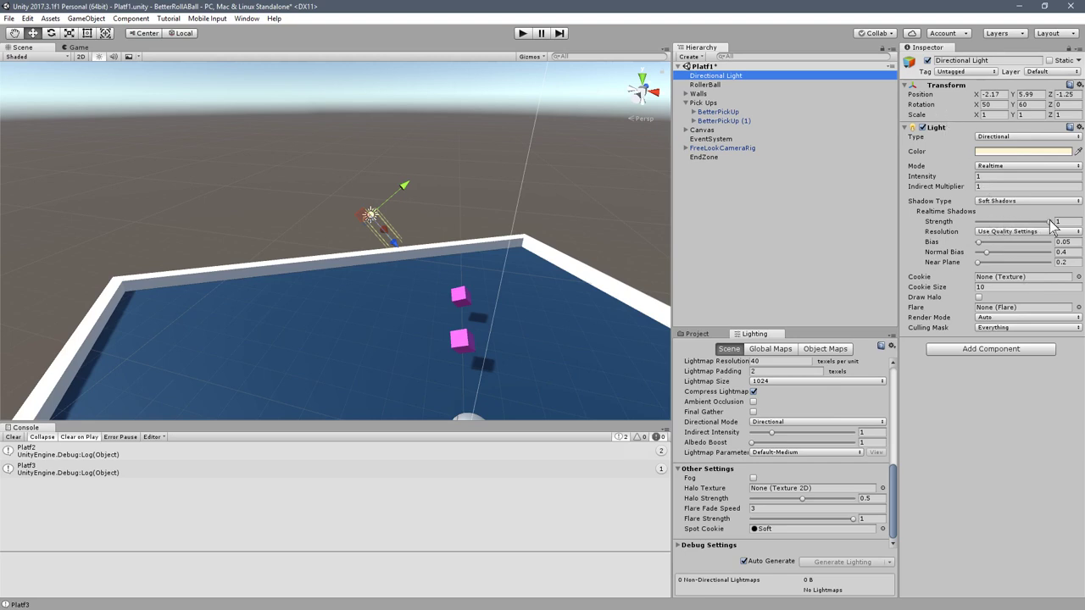
left_click_drag(1049, 222, 1045, 222)
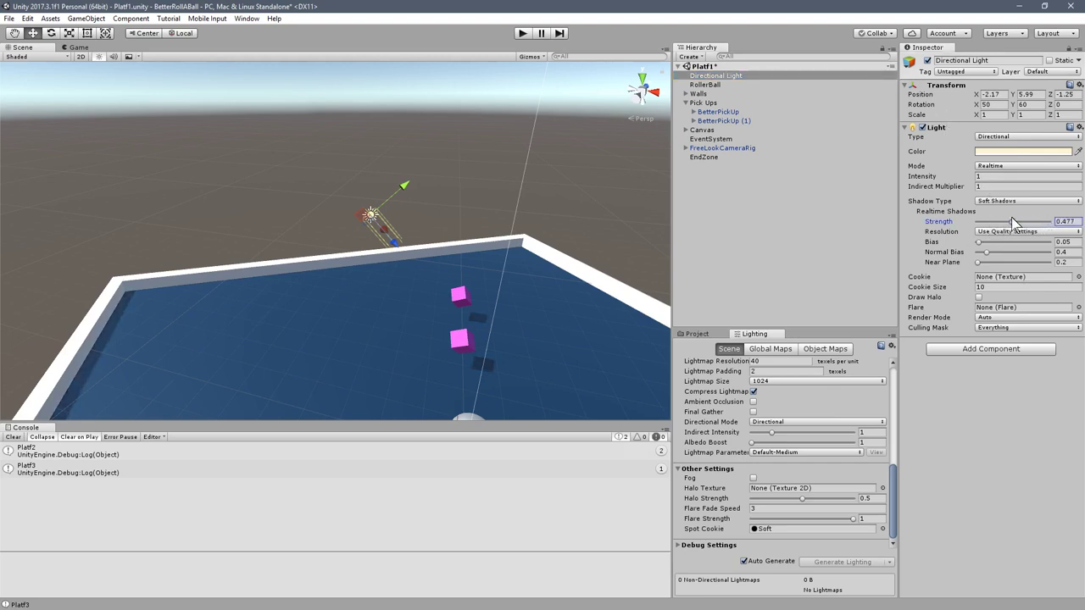
left_click(99, 56)
left_click_drag(1009, 222, 1072, 233)
left_click(923, 127)
left_click(923, 127)
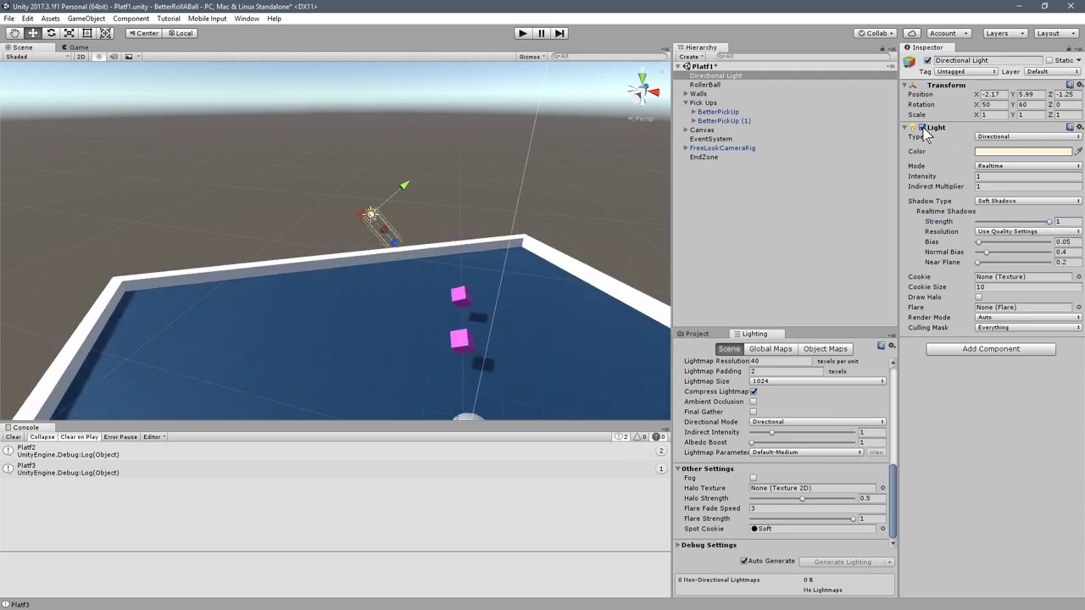
left_click(923, 127)
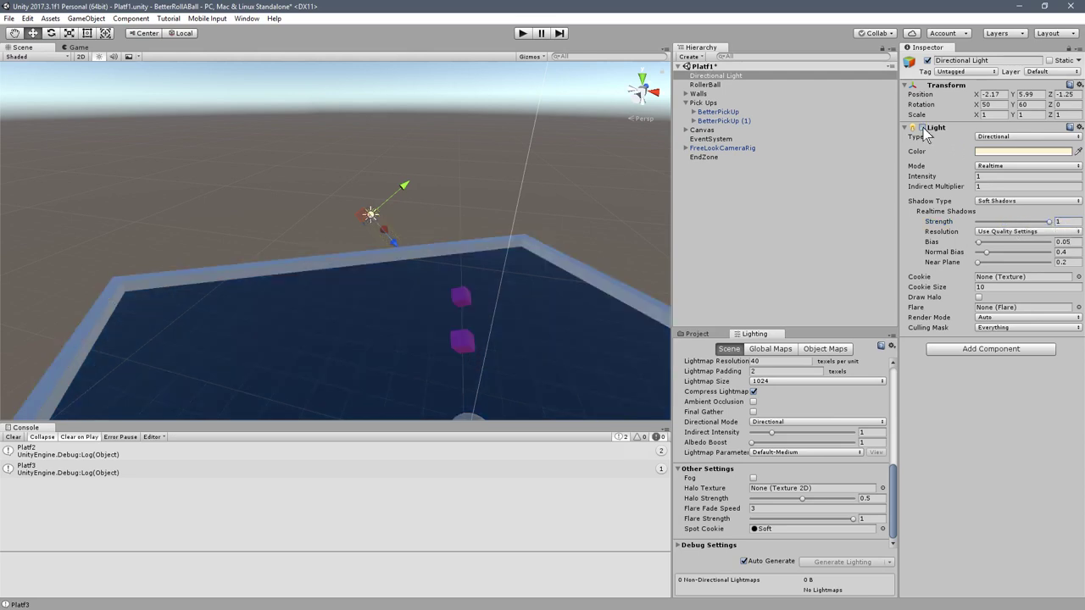
left_click(923, 127)
Step: Set shadow strength to 0.469 and the environment Intensity Multiplier to 0.25
left_click_drag(1020, 218, 1011, 220)
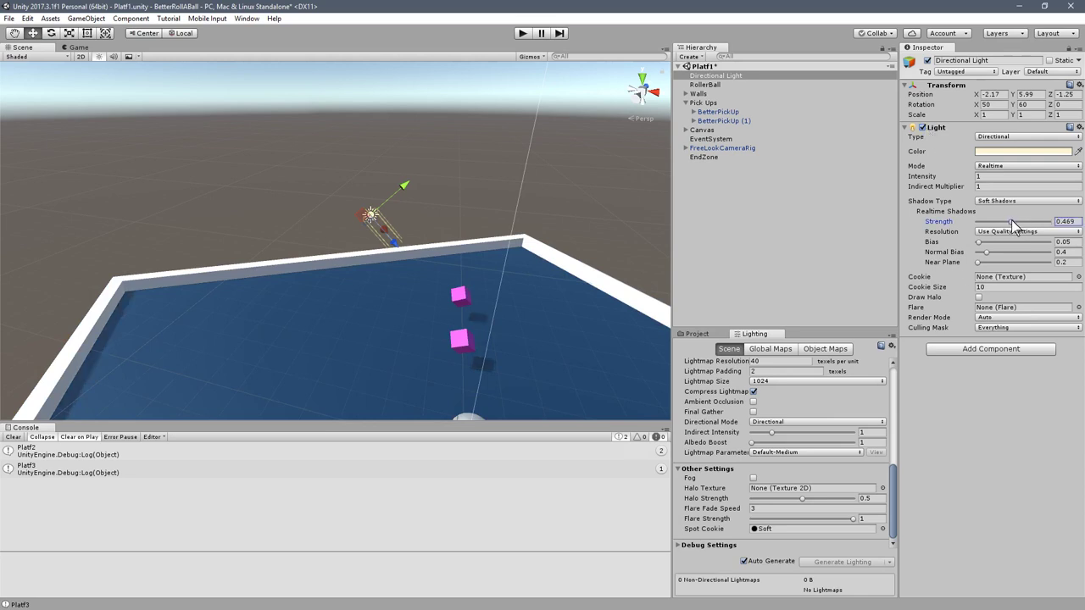
left_click_drag(894, 519, 906, 384)
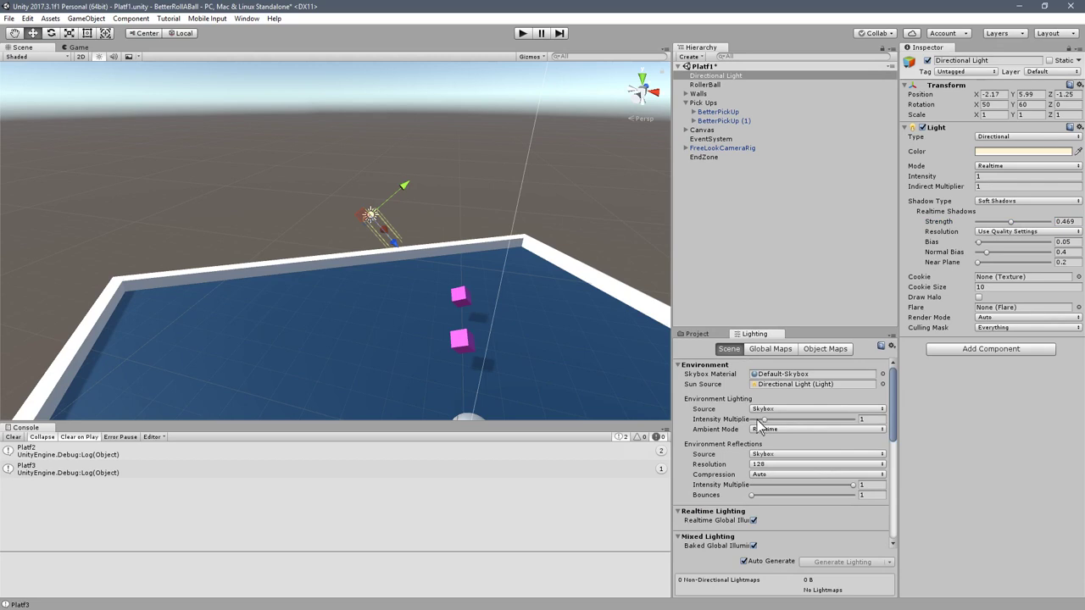
left_click(755, 421)
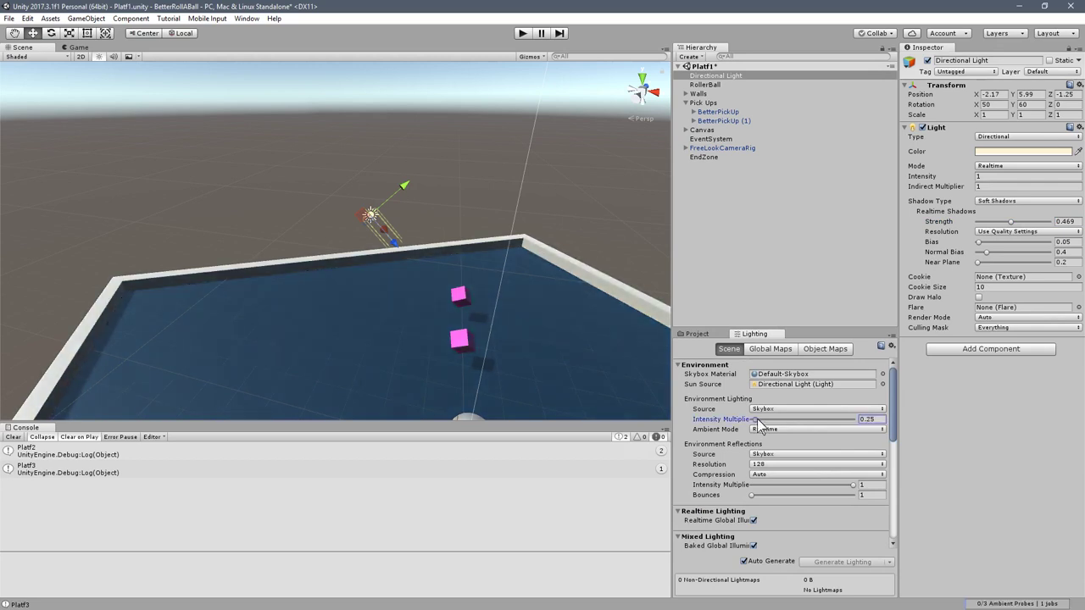
left_click(523, 34)
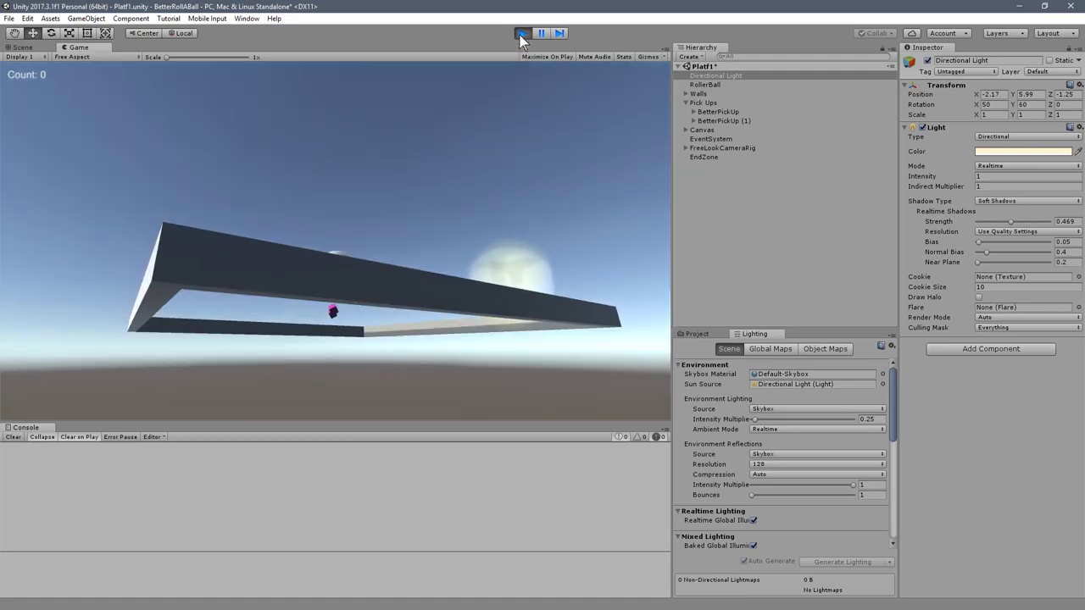
left_click(520, 34)
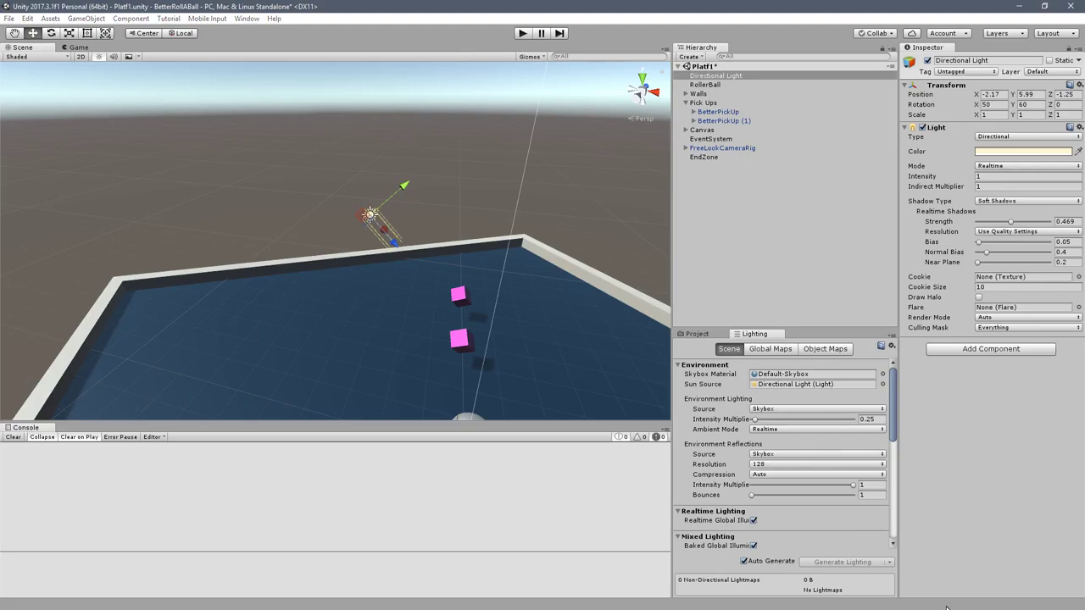